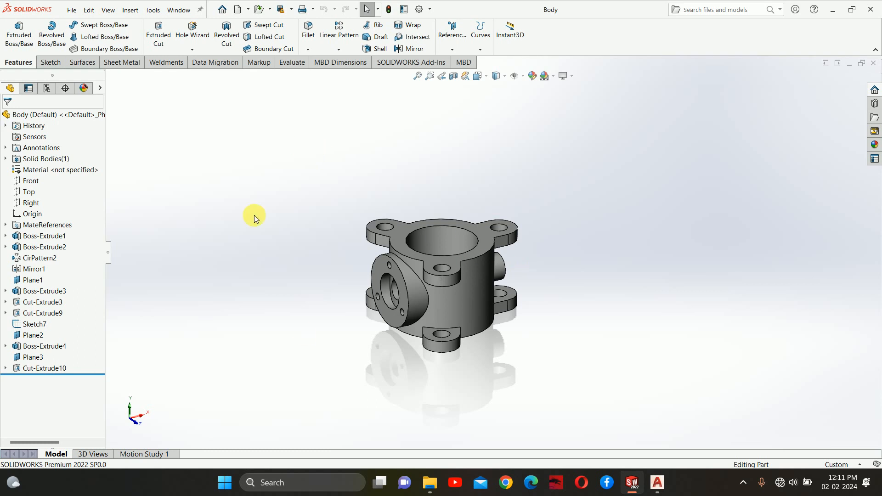
Set the part's document units to MMGS (millimeter, gram, second).
scroll(475, 340, "down", 2)
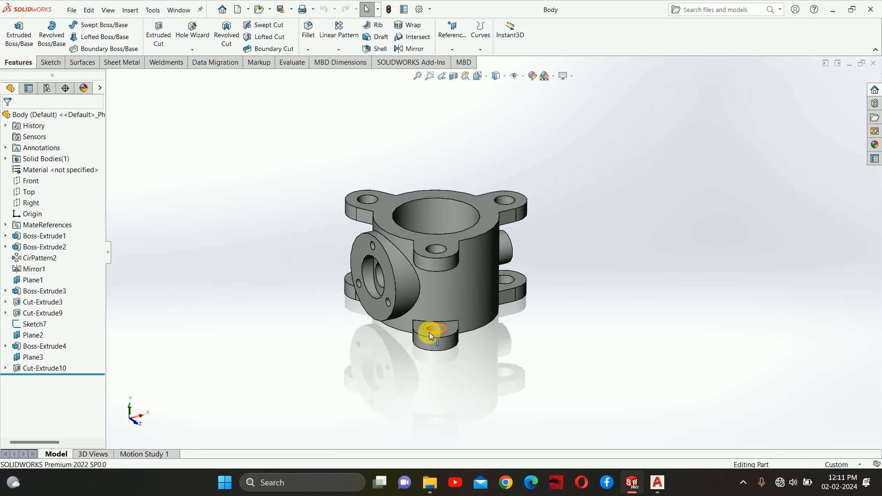
left_click(864, 466)
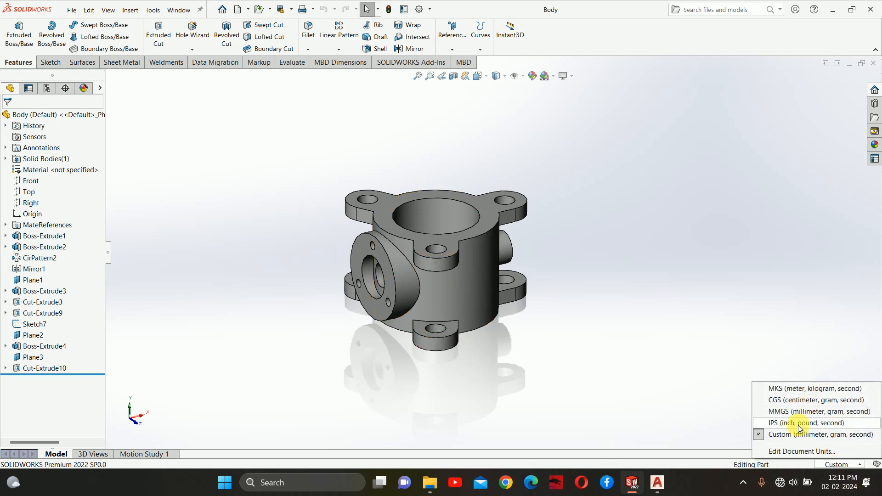
left_click(789, 411)
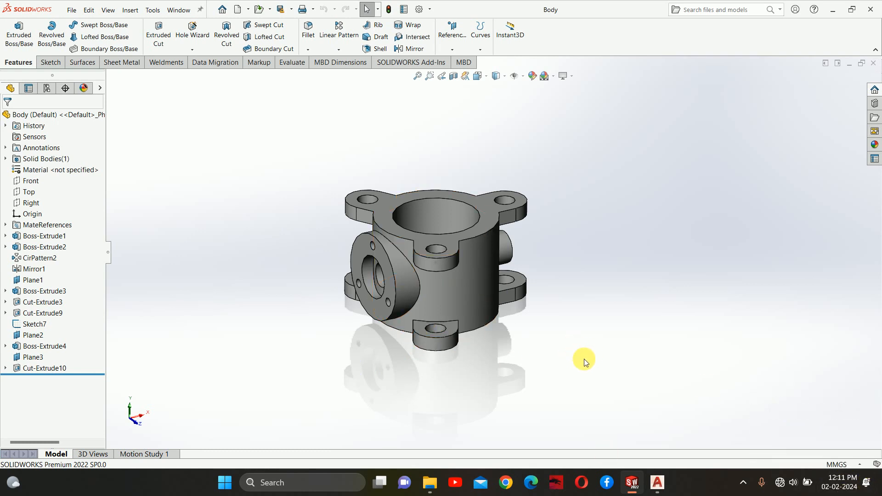
Hide Sketch7, the visible sketch point inside the body's central bore.
middle_click_drag(593, 342, 526, 347)
middle_click_drag(445, 305, 436, 288)
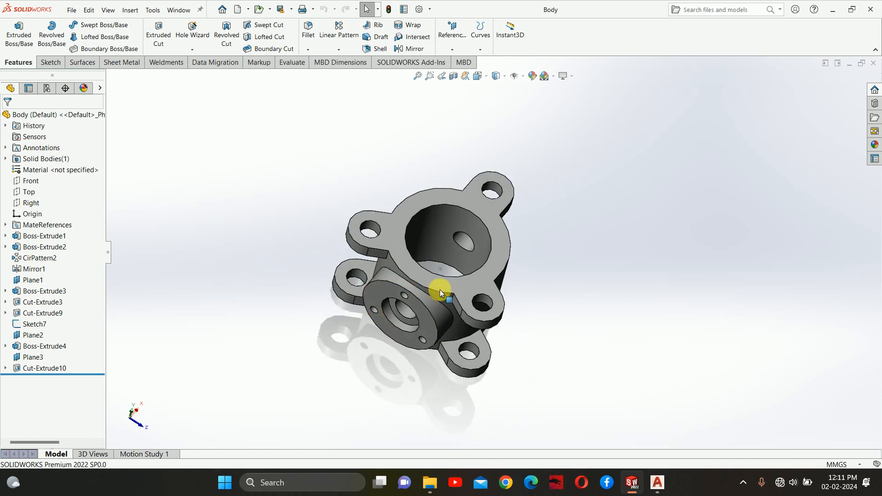
left_click(440, 270)
right_click(440, 270)
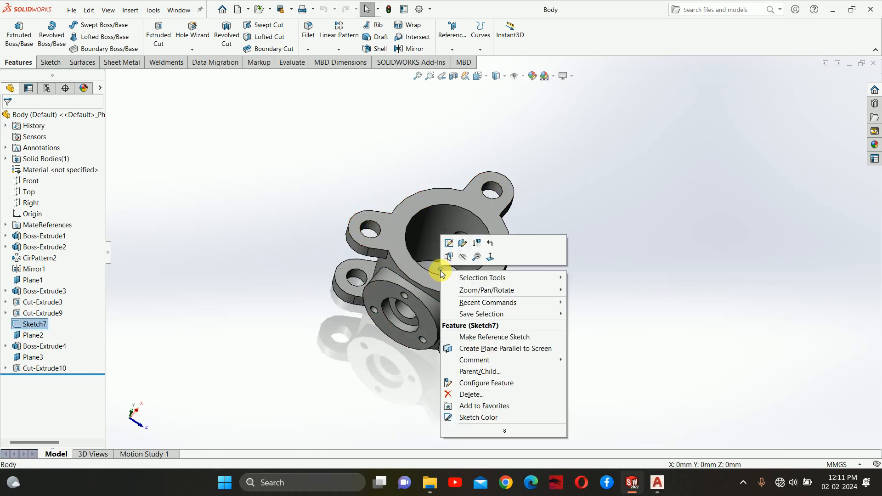
left_click(463, 257)
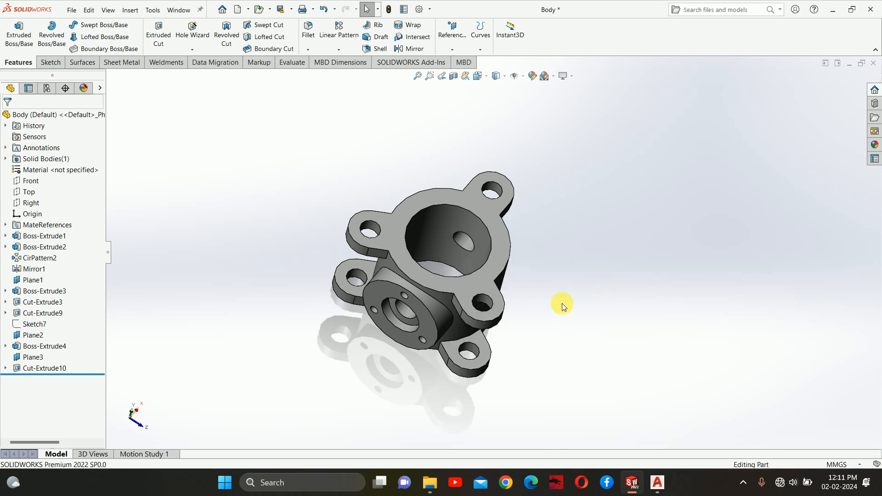
mouse_move(563, 305)
middle_mouse_down()
mouse_move(508, 276)
mouse_move(545, 282)
middle_mouse_up()
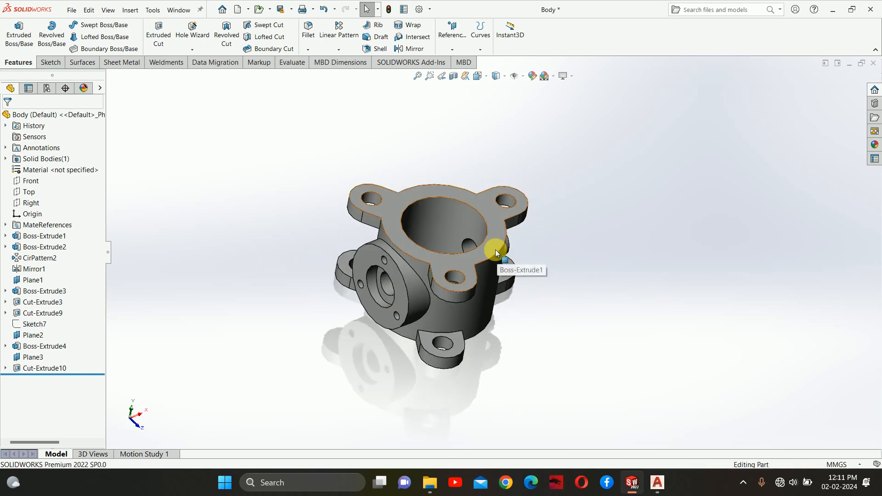
Create a new drawing document.
left_click(71, 10)
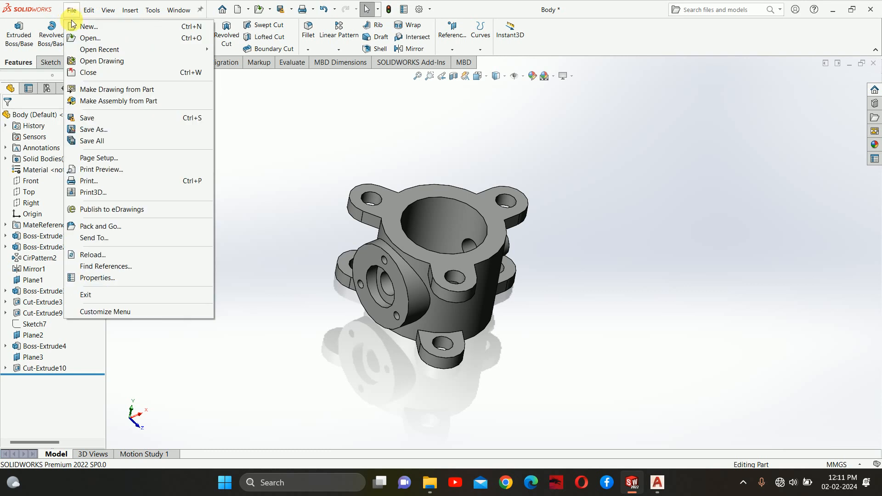
left_click(73, 24)
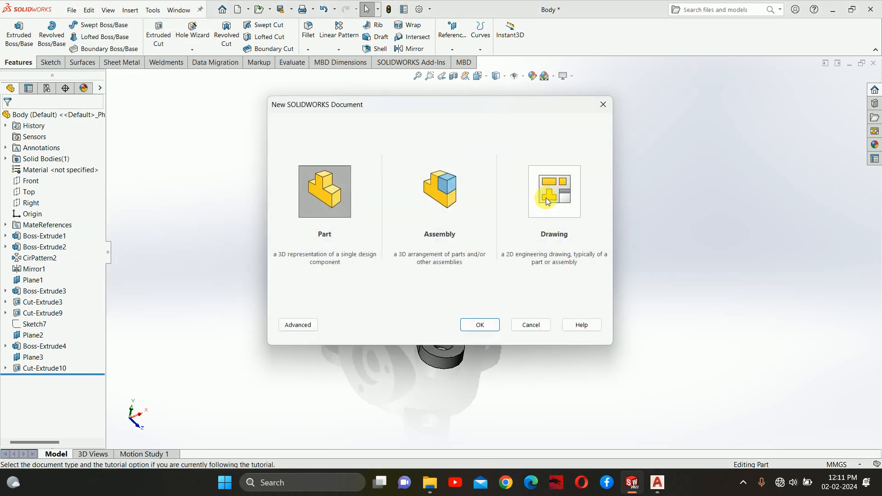
left_click(545, 197)
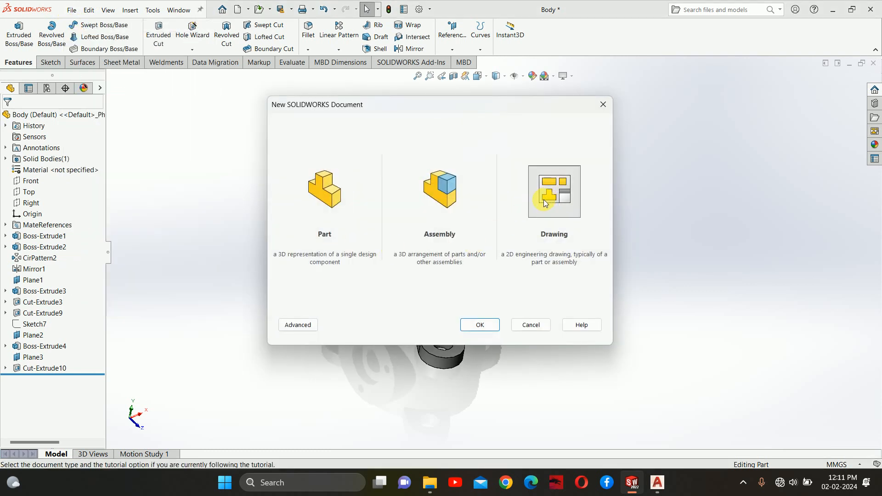
left_click(480, 325)
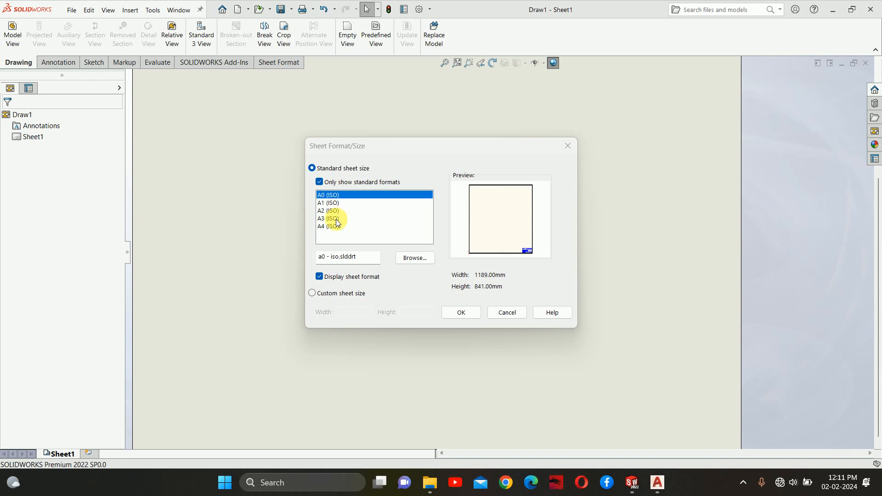
left_click(319, 182)
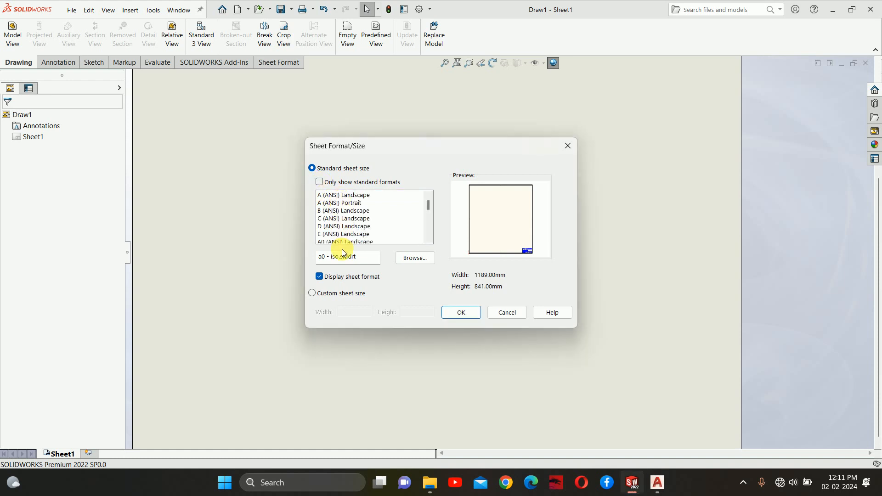
left_click(319, 182)
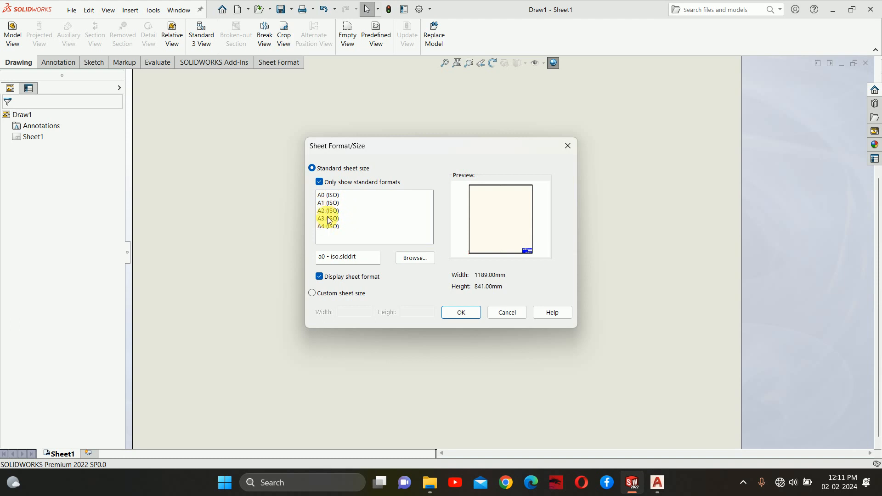
left_click(319, 182)
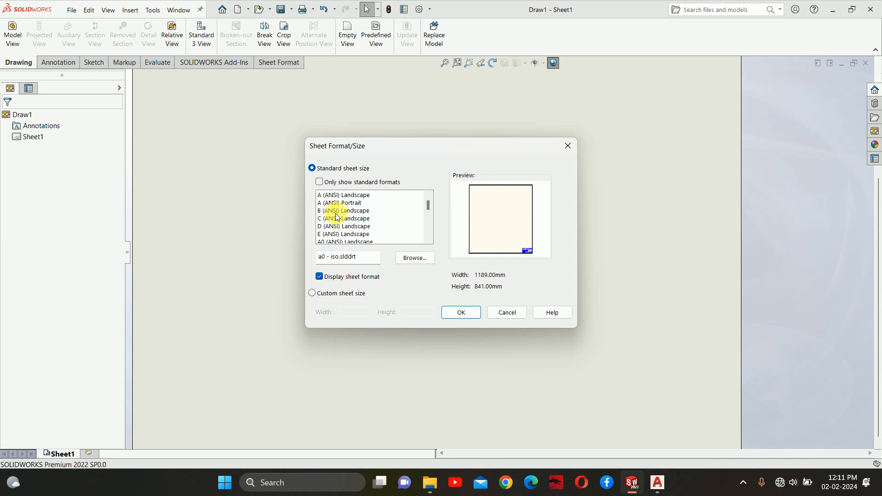
left_click(319, 181)
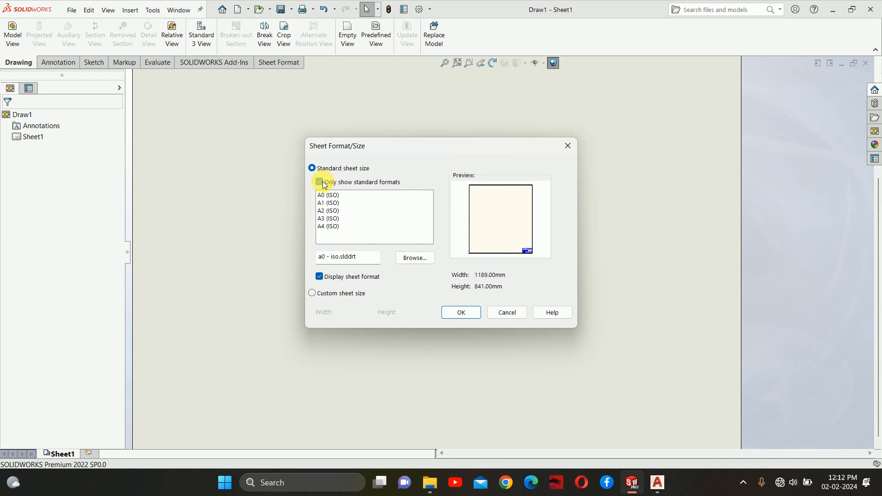
Use the standard A4 (ISO) sheet with its sheet format displayed for the new drawing.
left_click(328, 227)
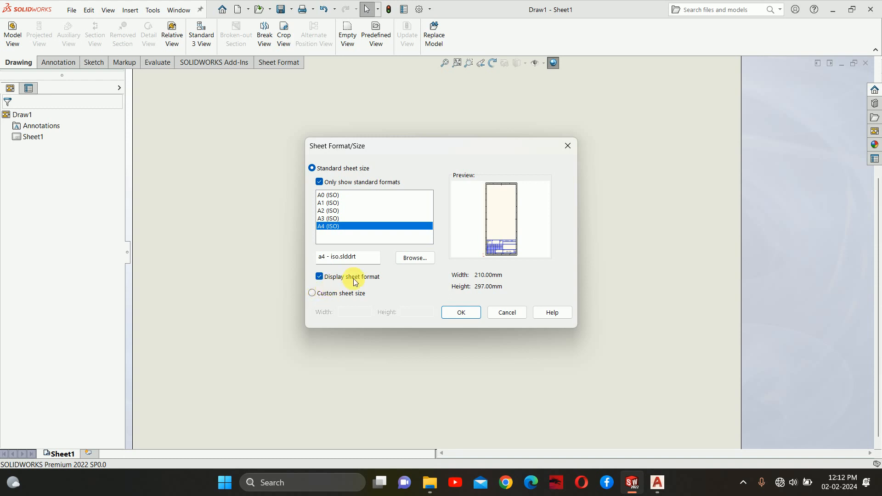
left_click(465, 312)
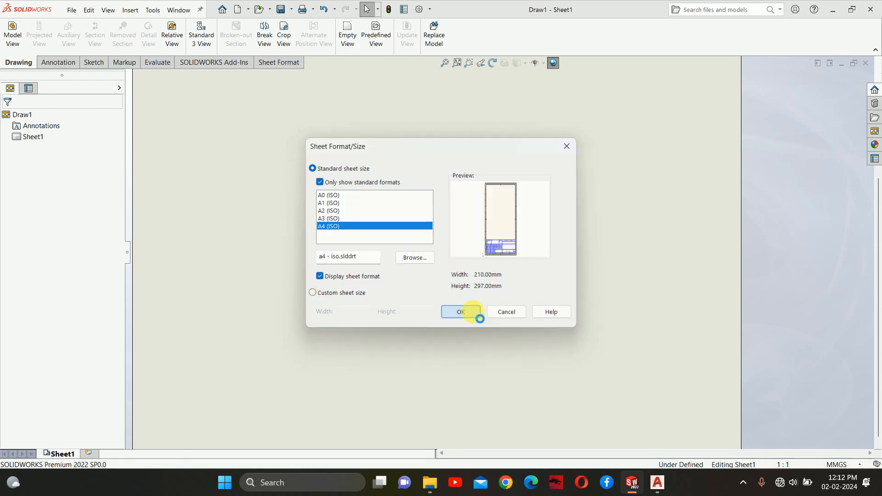
scroll(470, 281, "up", 4)
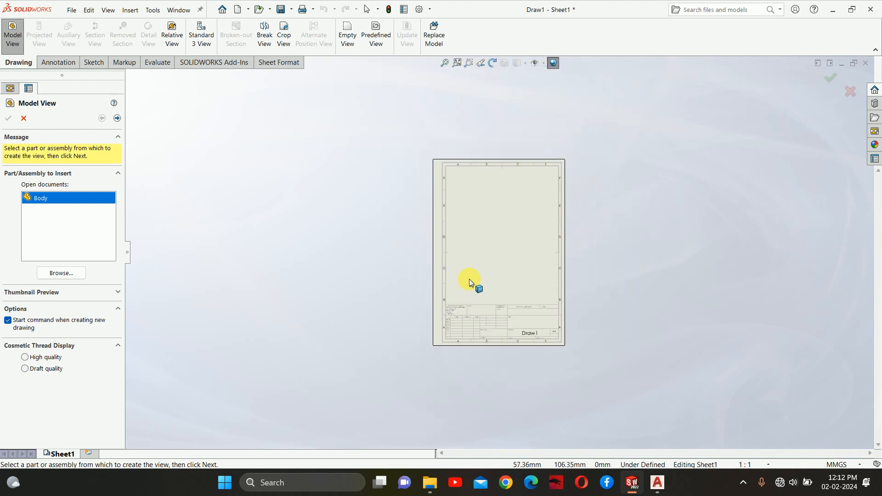
scroll(533, 275, "down", 2)
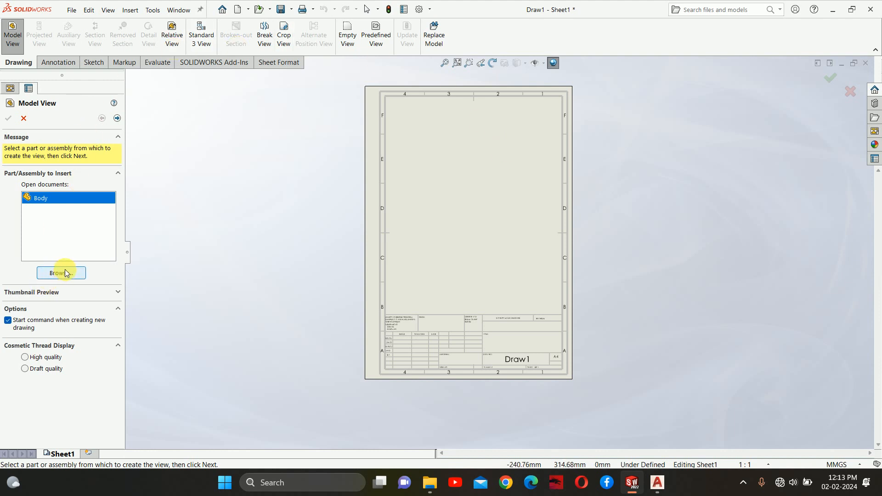
Restart the Model View command and load the Body part file from the butterflu folder for it.
left_click(24, 118)
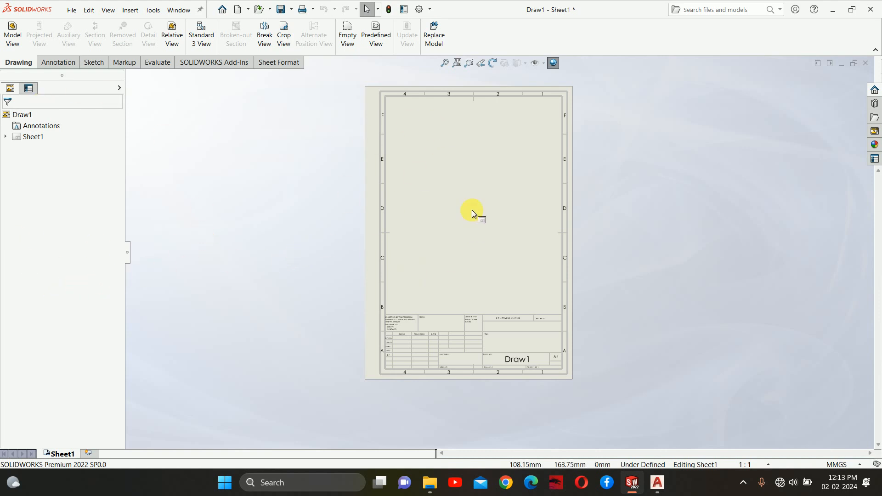
left_click(11, 37)
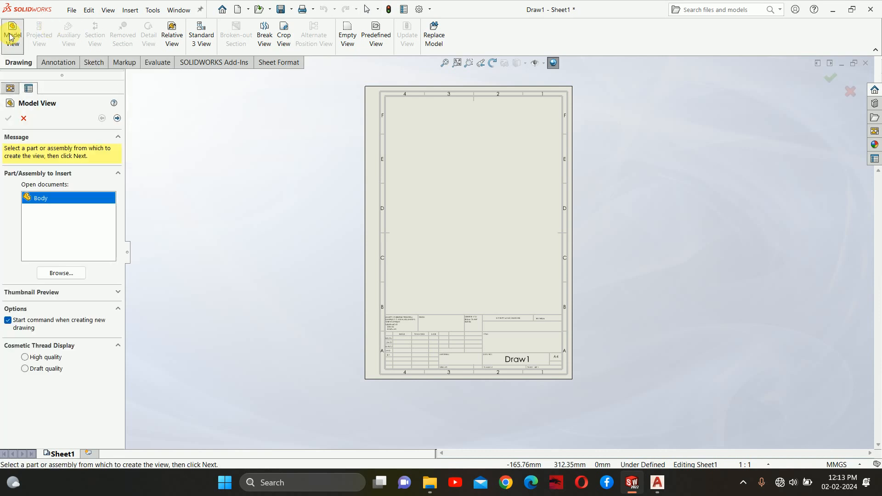
left_click(61, 272)
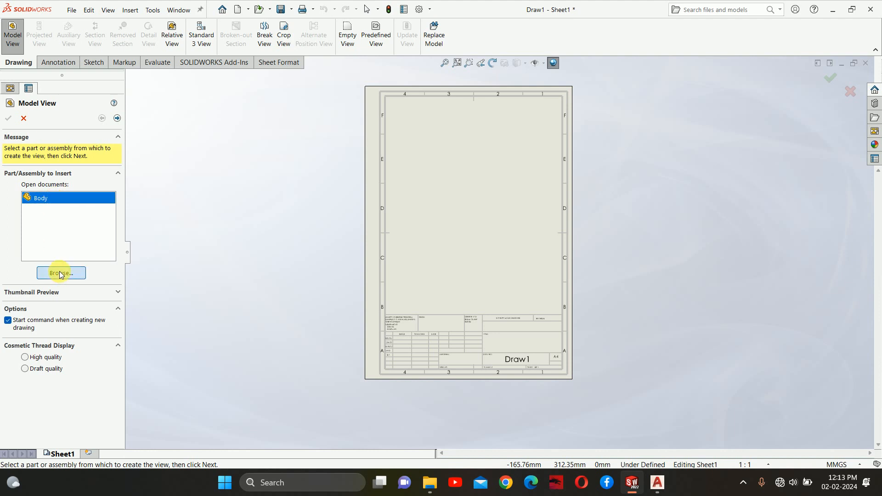
left_click(449, 186)
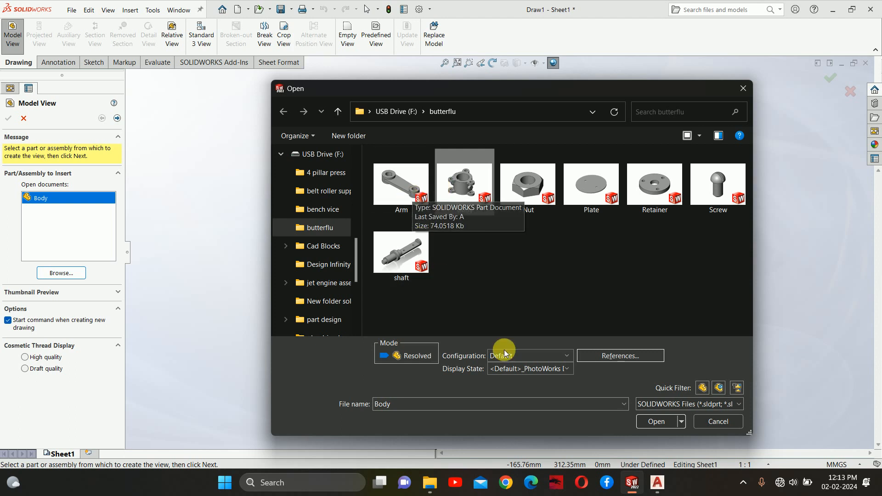
left_click(656, 421)
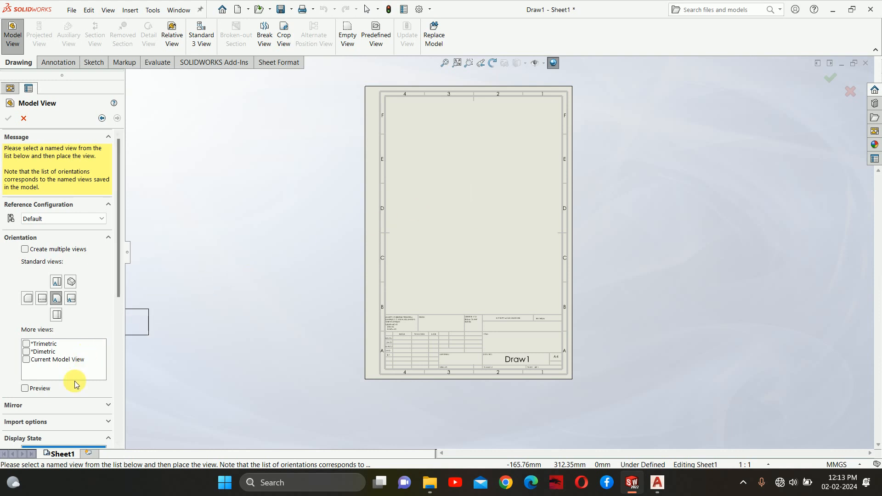
With the preview enabled, place the Body's top view in the right half of the sheet near zone D, without any projected views.
left_click(25, 389)
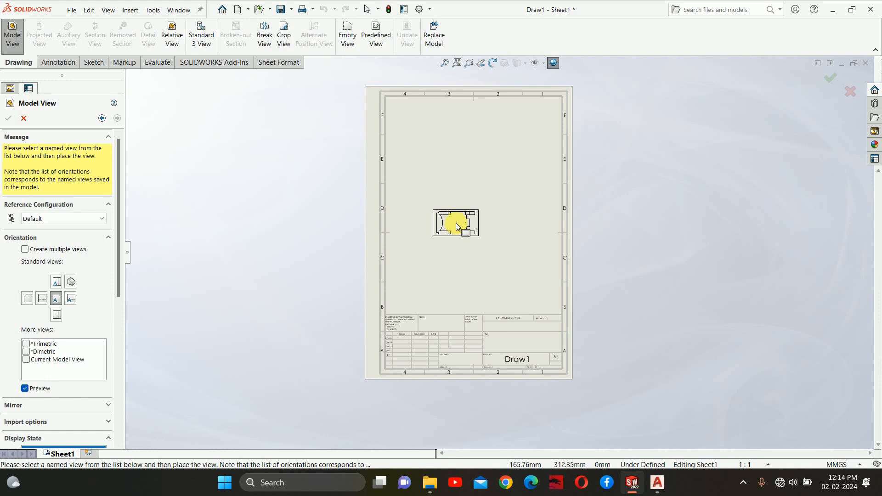
left_click(57, 281)
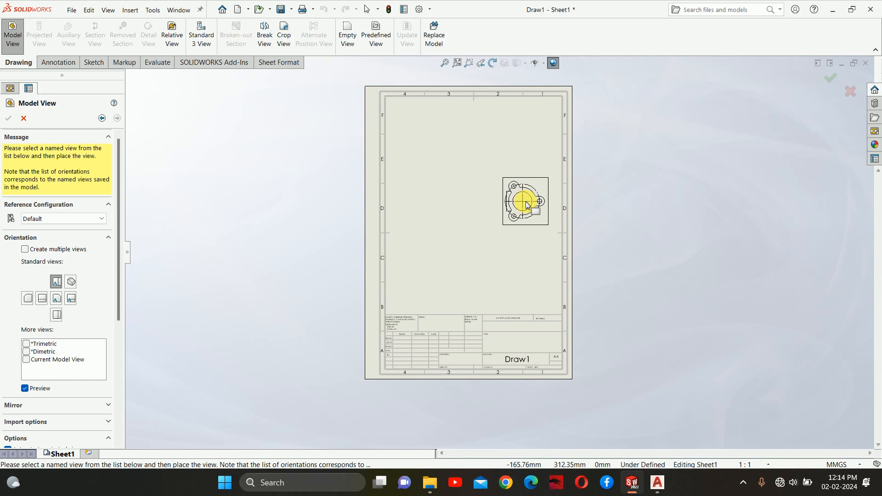
left_click(526, 205)
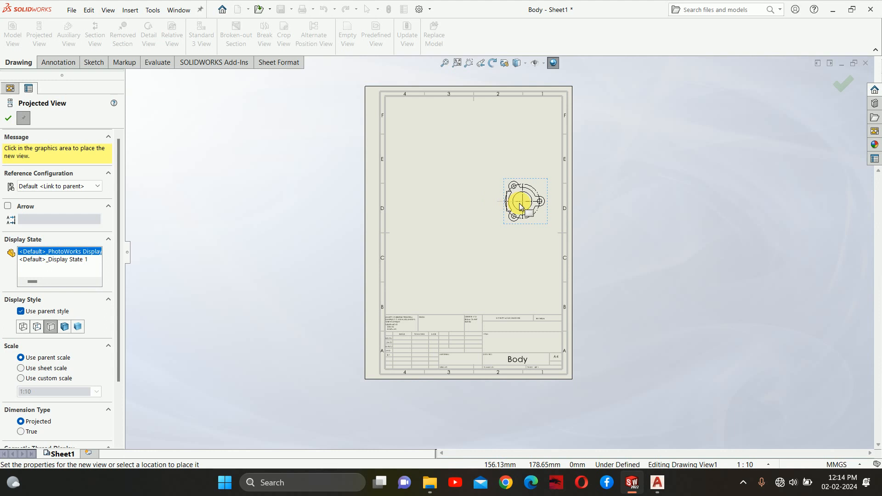
left_click(7, 119)
Add a projected view of the Body directly below the top view, near zone C, and finish the command.
scroll(264, 232, "down", 1)
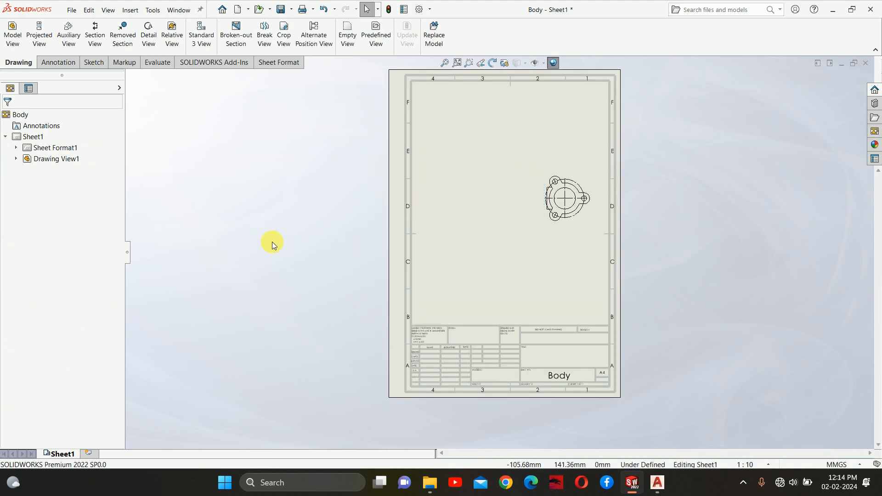
scroll(583, 228, "up", 2)
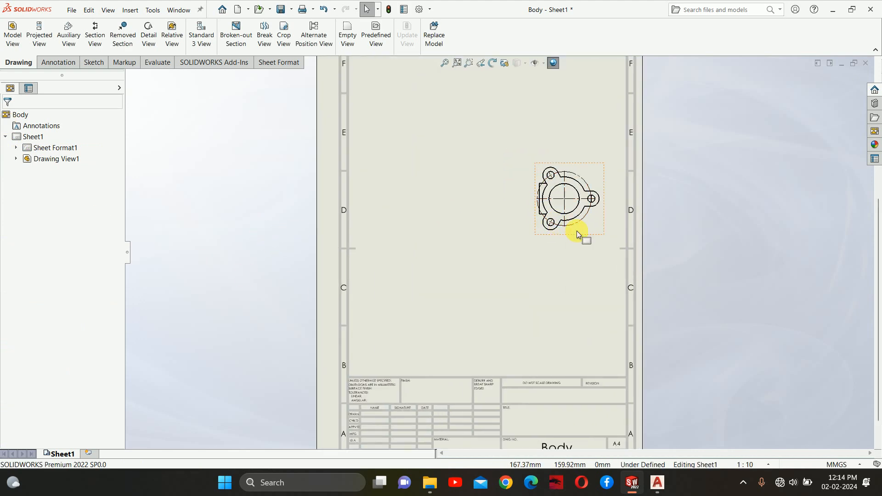
left_click(577, 231)
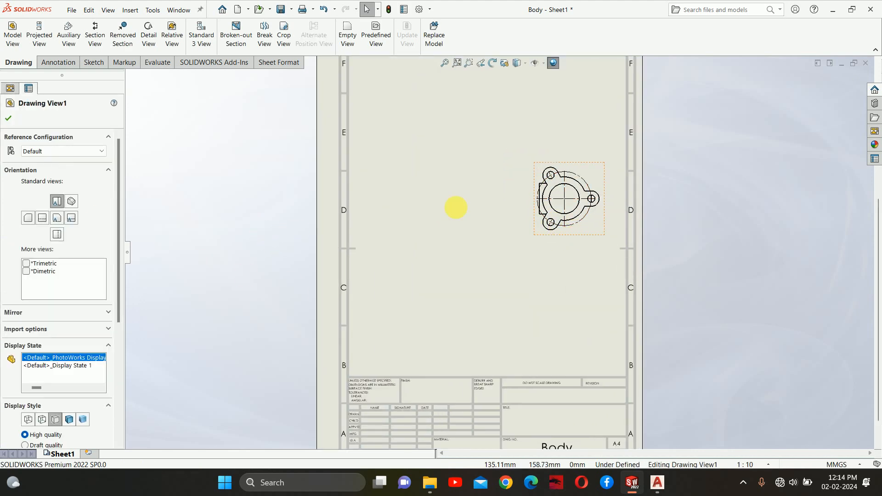
left_click(40, 35)
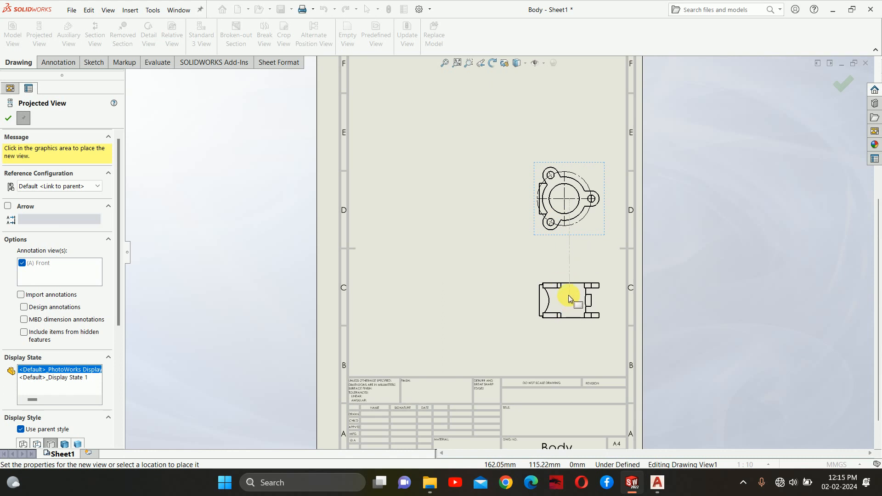
left_click(567, 290)
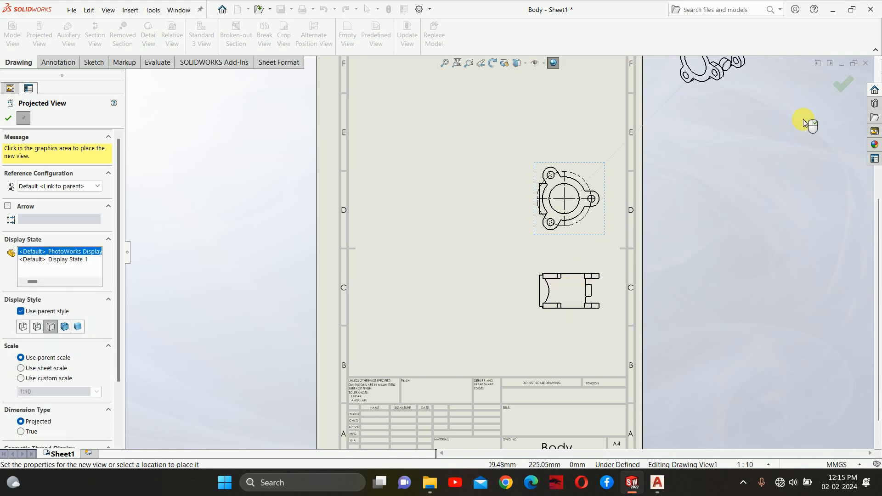
left_click(843, 85)
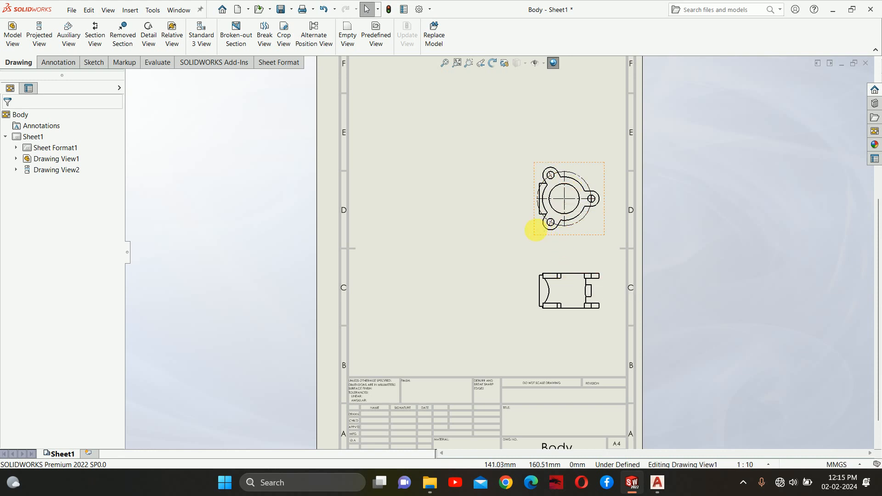
Move the top view slightly up and toward the sheet's right border, then deselect it.
mouse_move(535, 229)
left_mouse_down()
mouse_move(469, 227)
mouse_move(456, 197)
mouse_move(473, 216)
mouse_move(549, 197)
mouse_move(549, 207)
left_mouse_up()
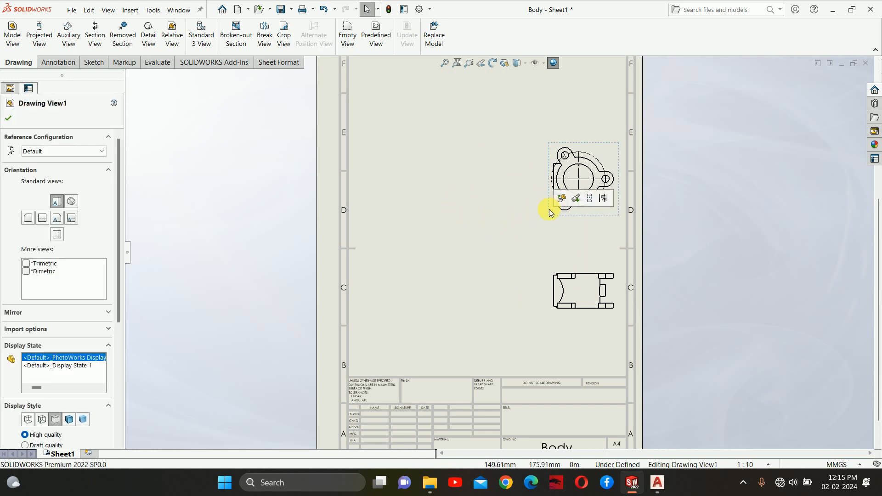
left_click(539, 288)
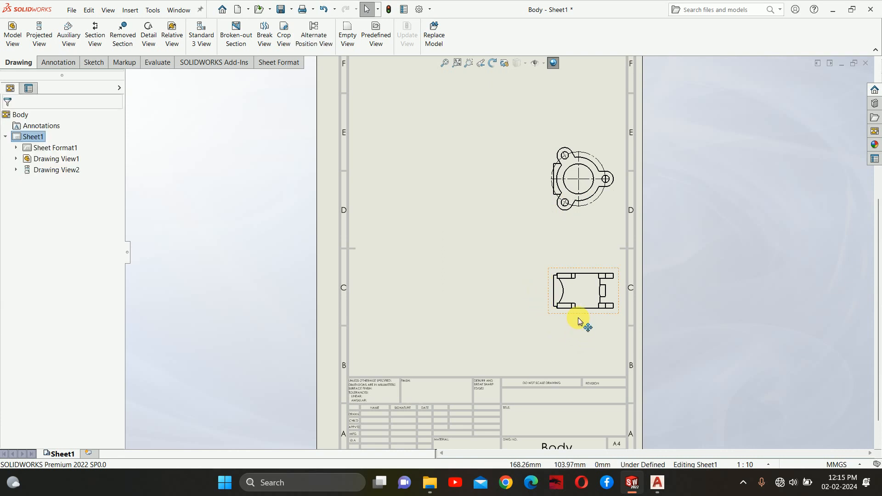
Add two projected views from the lower Body view: a side view to its left in zone C and an isometric view in zone D.
left_click(579, 312)
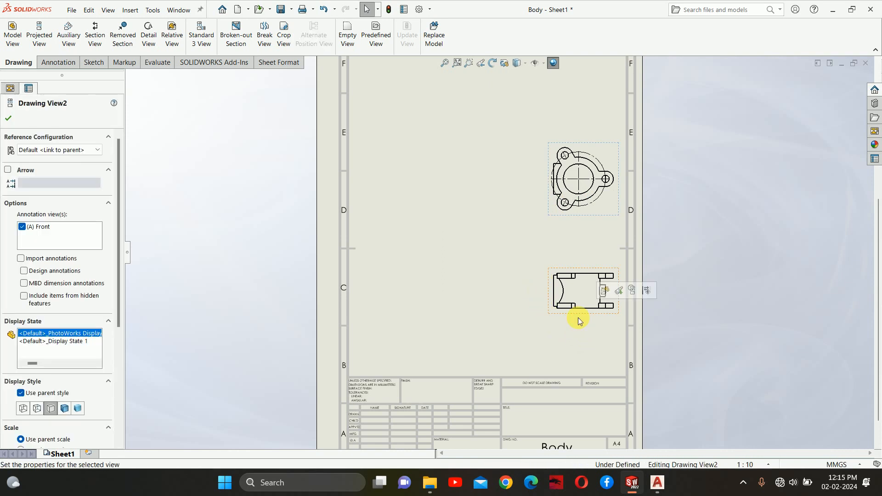
left_click(39, 33)
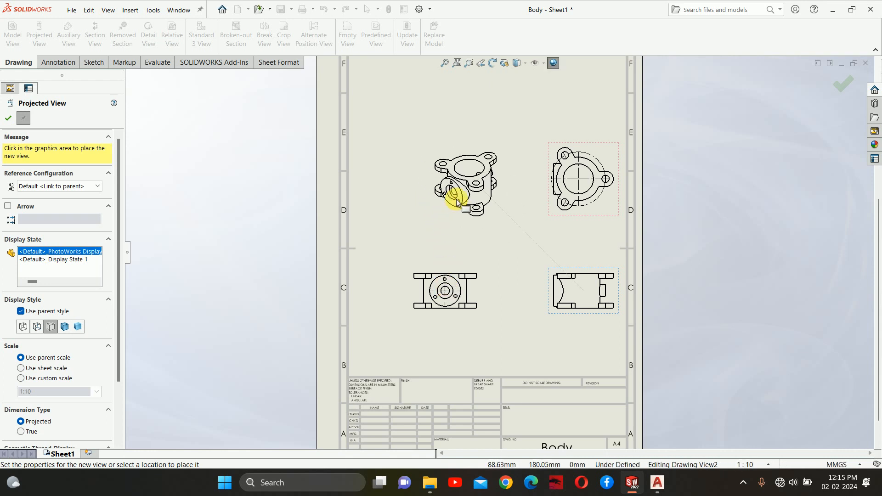
left_click(455, 195)
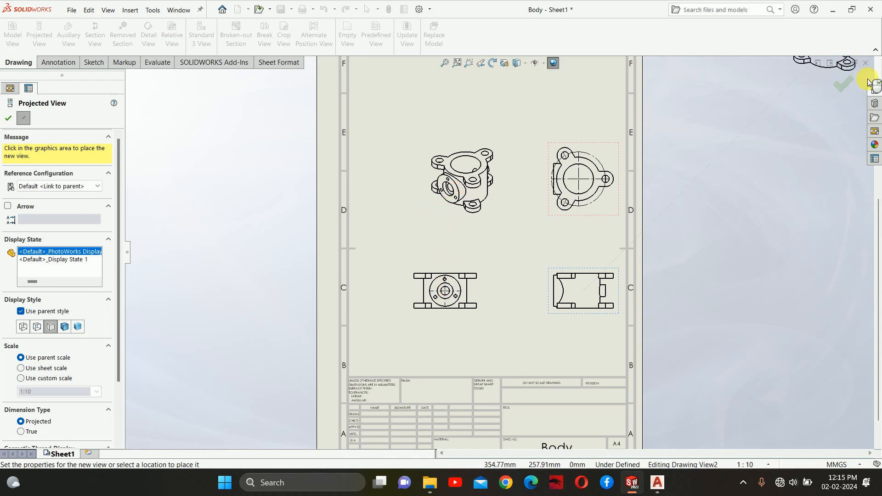
left_click(842, 83)
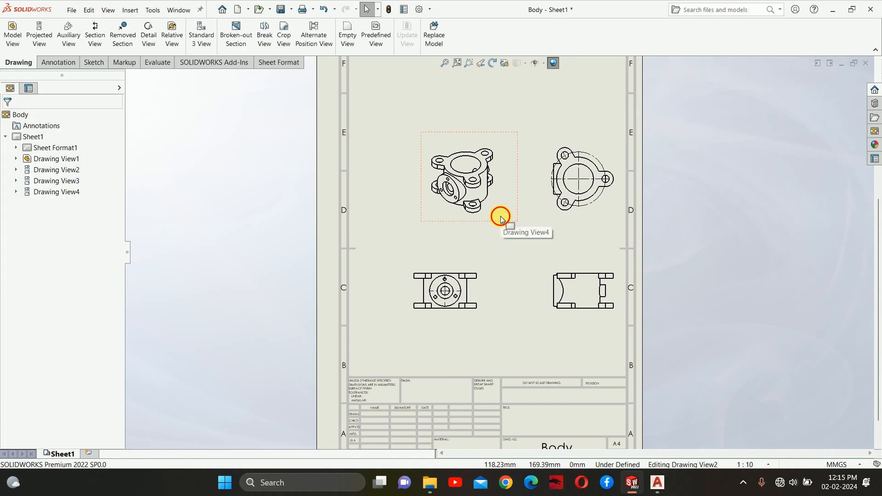
Rearrange the projected views on the sheet, shifting the isometric view to sit above the side view in zone D.
left_click(501, 219)
mouse_move(503, 221)
left_mouse_down()
mouse_move(464, 230)
mouse_move(484, 224)
mouse_move(469, 226)
mouse_move(468, 215)
left_mouse_up()
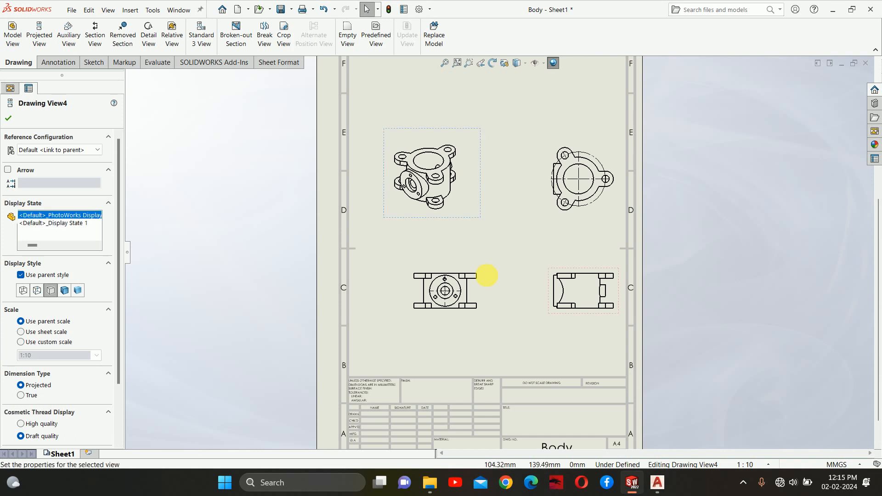
mouse_move(475, 289)
left_mouse_down()
mouse_move(460, 289)
mouse_move(519, 291)
mouse_move(467, 291)
mouse_move(476, 292)
mouse_move(474, 250)
left_mouse_up()
mouse_move(548, 278)
left_mouse_down()
mouse_move(556, 236)
mouse_move(543, 278)
mouse_move(546, 260)
mouse_move(537, 261)
left_mouse_up()
key("f")
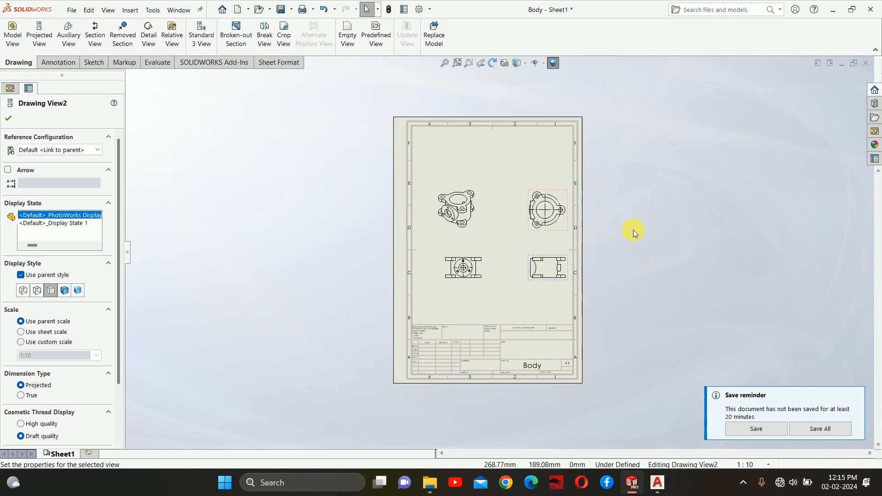
scroll(536, 228, "down", 2)
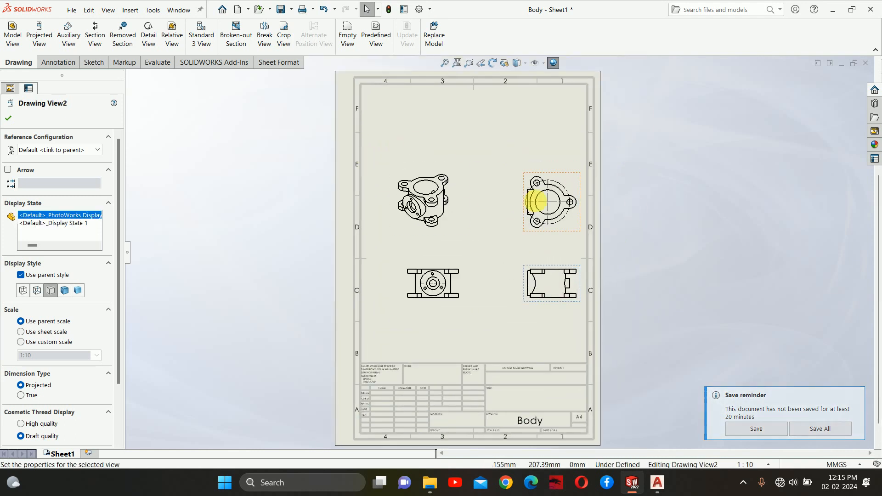
left_click_drag(449, 230, 461, 251)
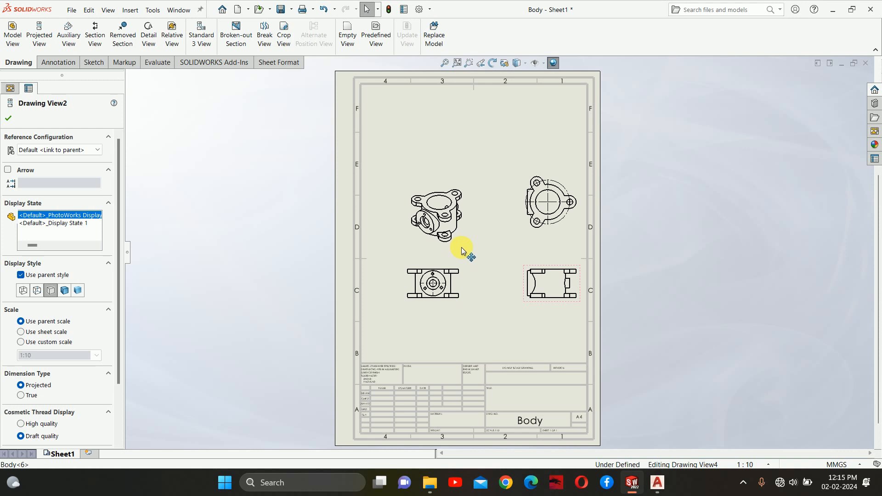
left_click(565, 282)
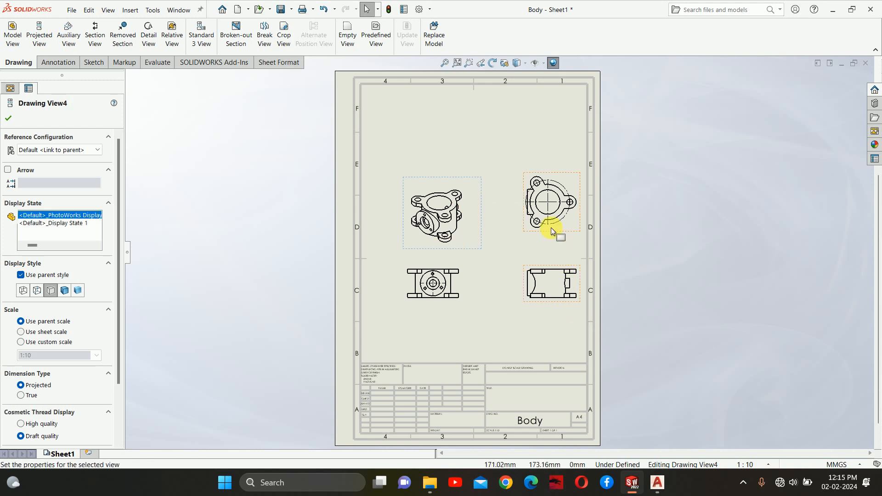
scroll(533, 243, "down", 2)
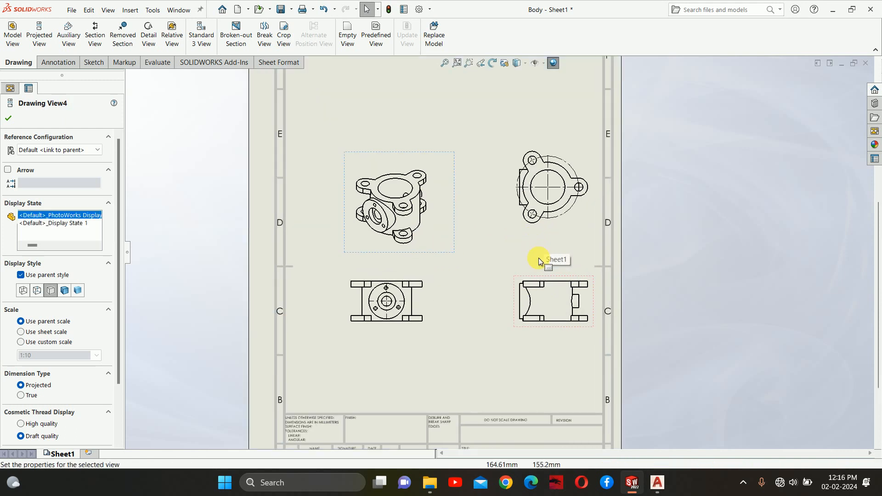
scroll(538, 252, "down", 2)
scroll(484, 247, "up", 1)
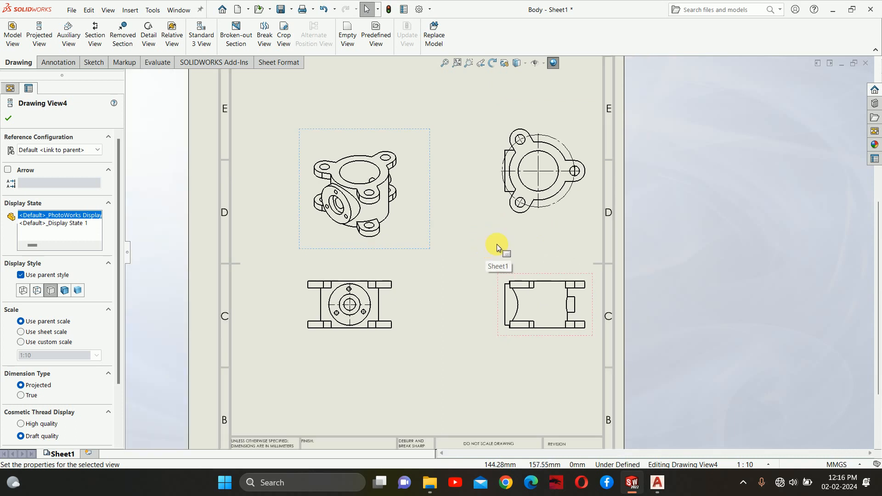
scroll(498, 245, "up", 1)
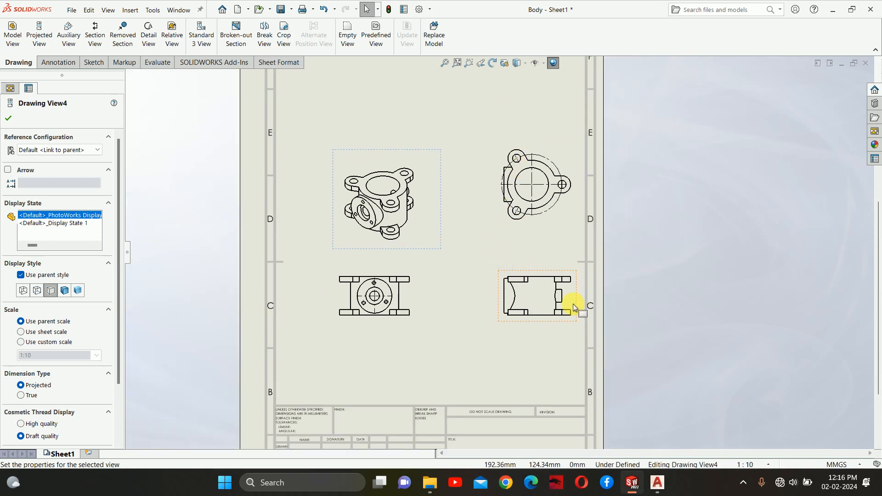
scroll(533, 299, "down", 2)
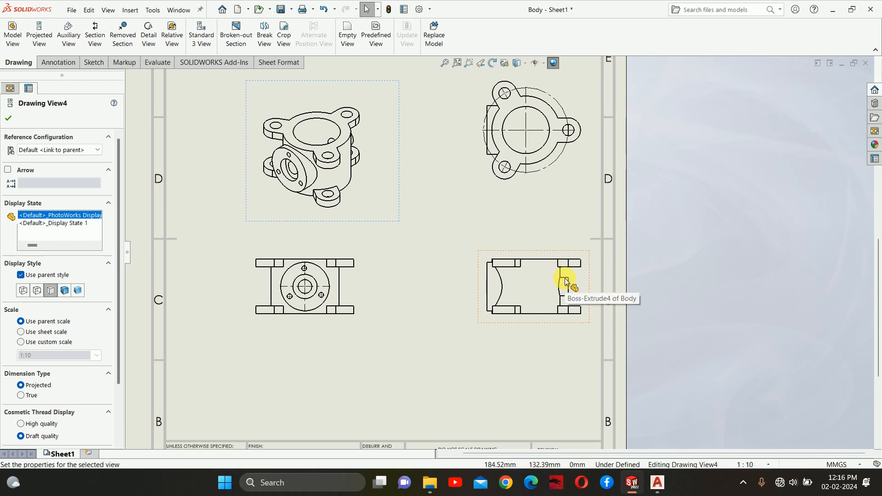
Delete the three projected Body views: the side view, the isometric view and the one directly below the top view.
left_click(360, 282)
key("Delete")
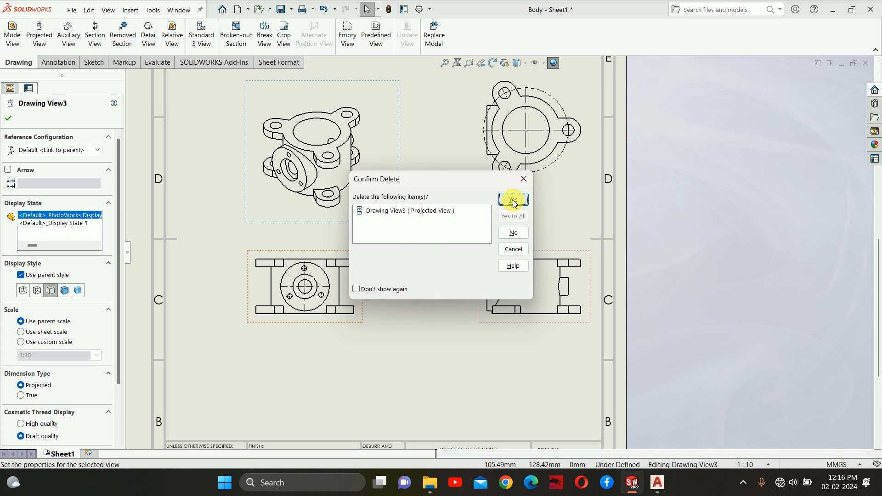
left_click(501, 201)
left_click(374, 189)
key("Delete")
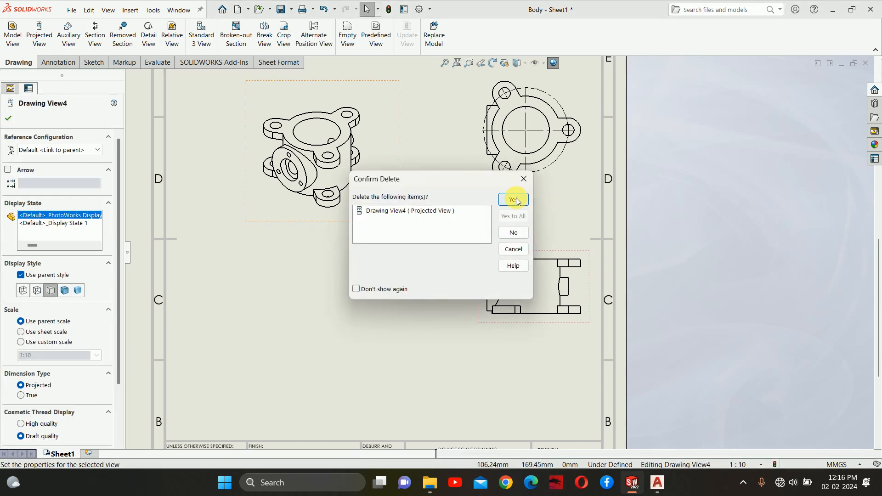
left_click(509, 201)
left_click(479, 266)
key("Delete")
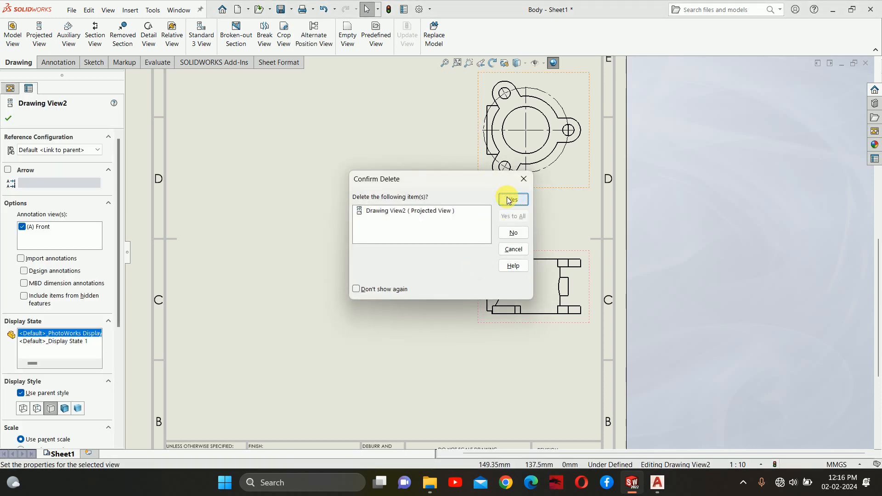
left_click(509, 200)
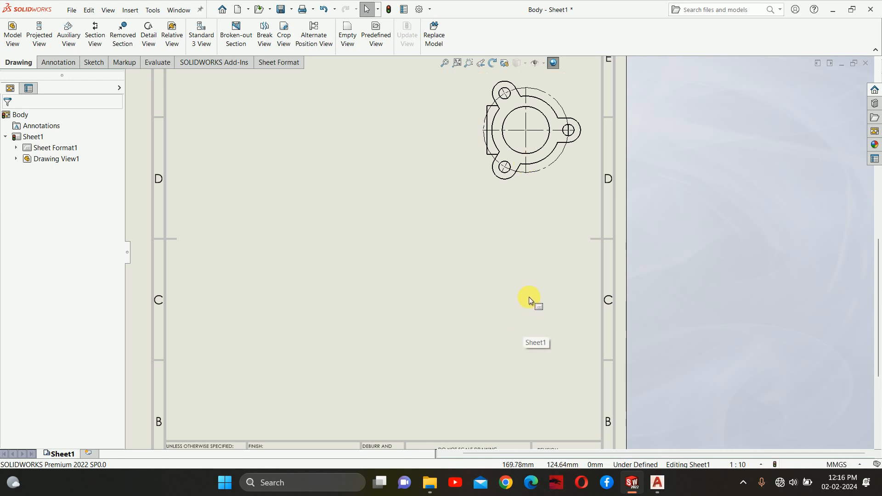
Start a section view with a horizontal cutting line through the centre of the top view's large bore.
left_click(95, 35)
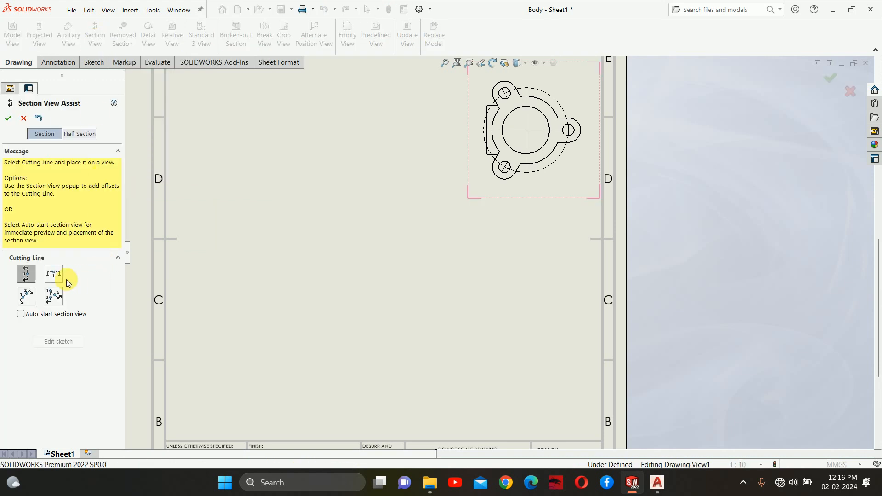
left_click(31, 275)
left_click(54, 274)
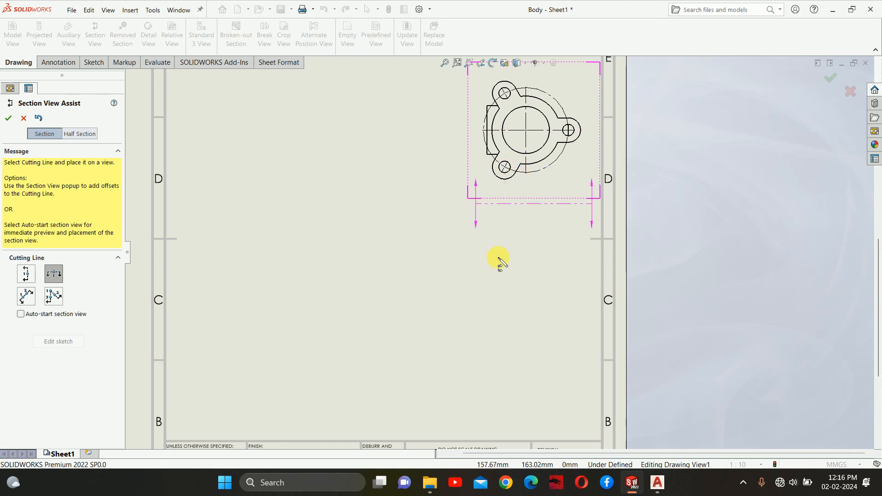
left_click(526, 130)
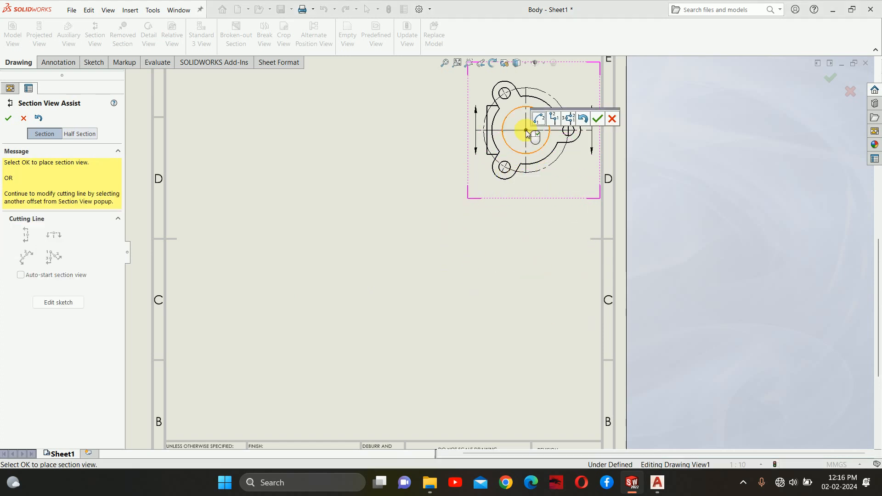
left_click(596, 121)
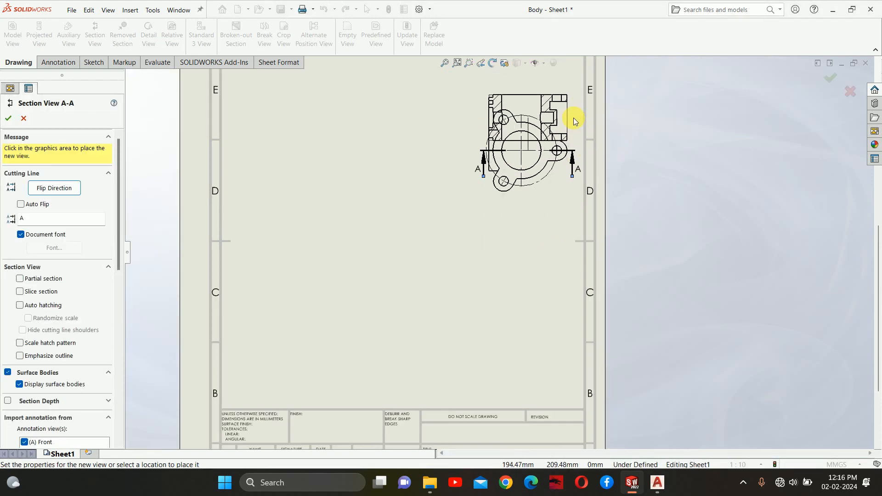
Flip the section direction, place Section A-A directly below the top view in zone C and close its properties.
left_click(58, 188)
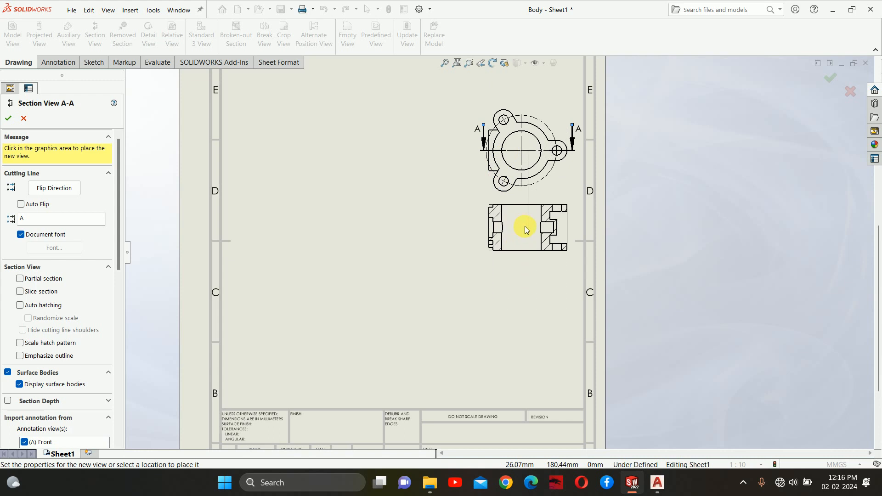
left_click(525, 280)
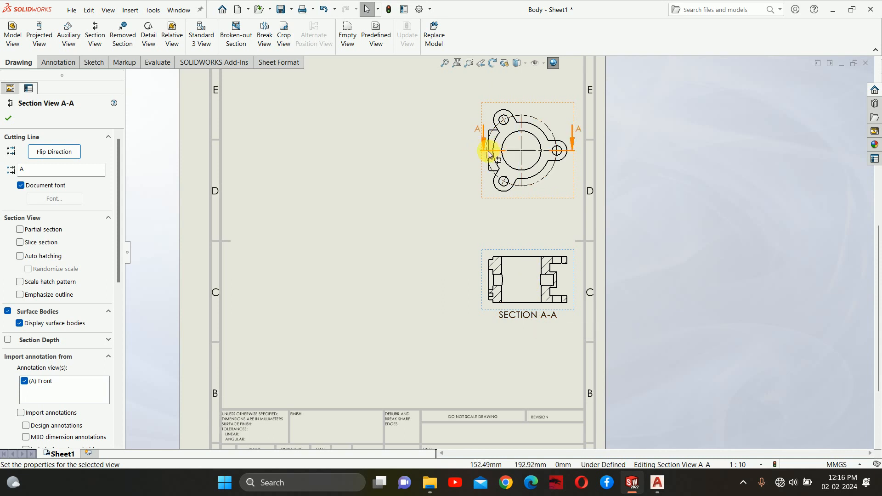
left_click(559, 149)
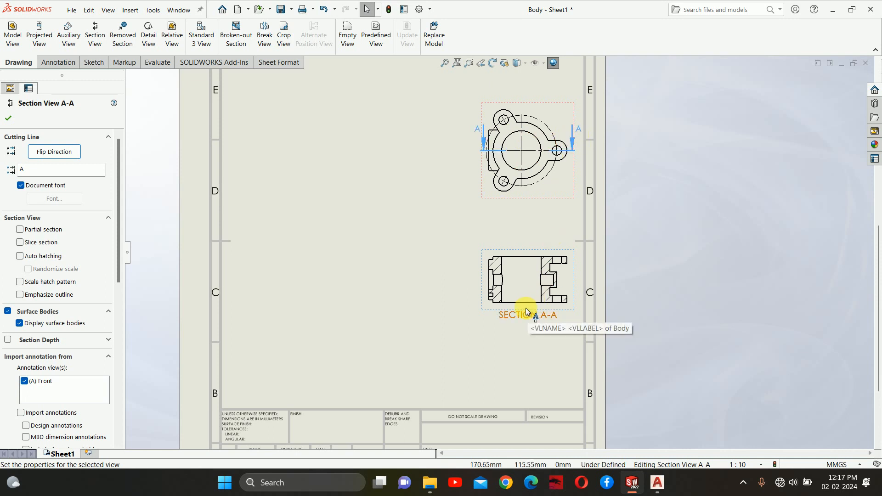
left_click(483, 253)
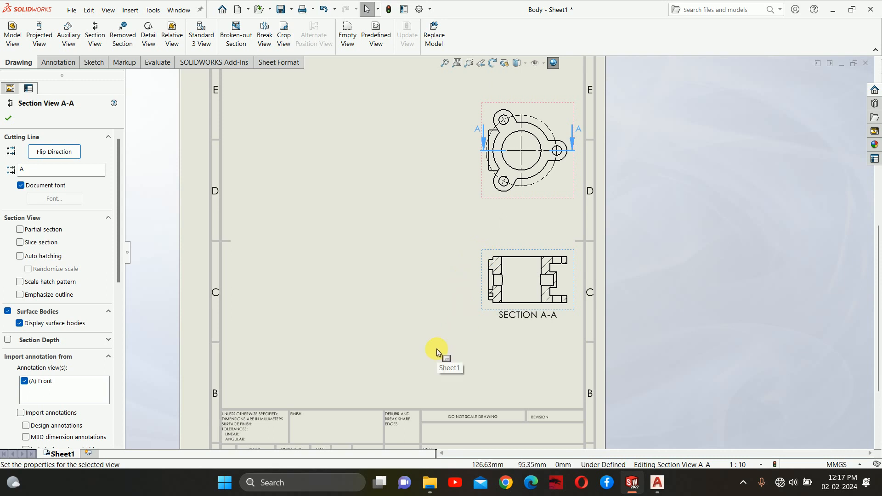
left_click(8, 118)
Examine the hatch properties of the upper-left cut area in Section A-A without changing them.
scroll(502, 283, "down", 8)
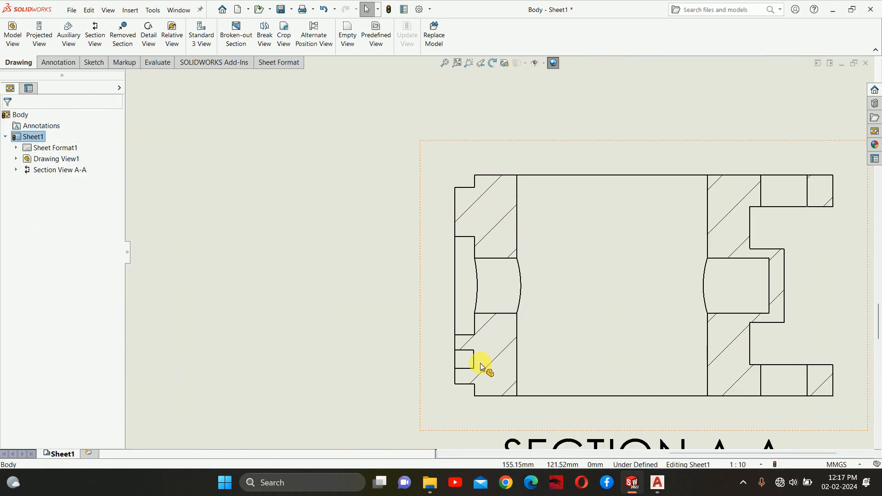
left_click(476, 211)
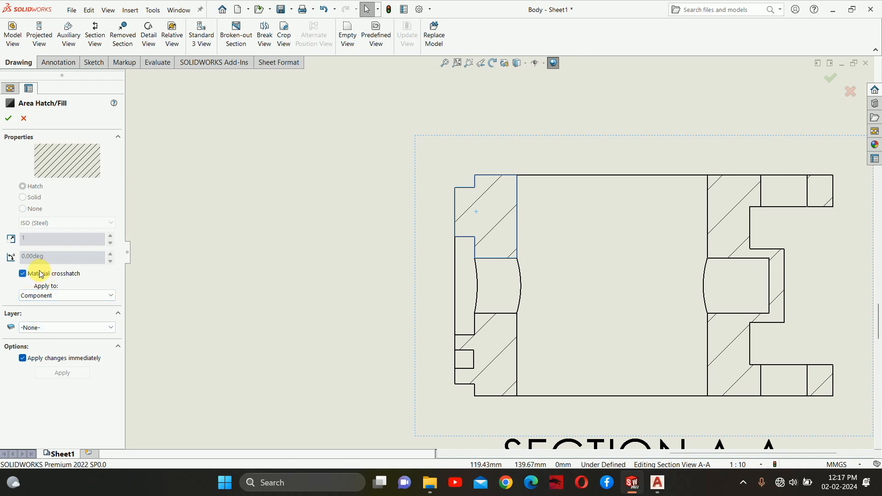
left_click(9, 120)
left_click(489, 208)
left_click(258, 305)
Check the additional view properties of Section A-A and close them without changes.
scroll(518, 305, "up", 3)
left_click(550, 285)
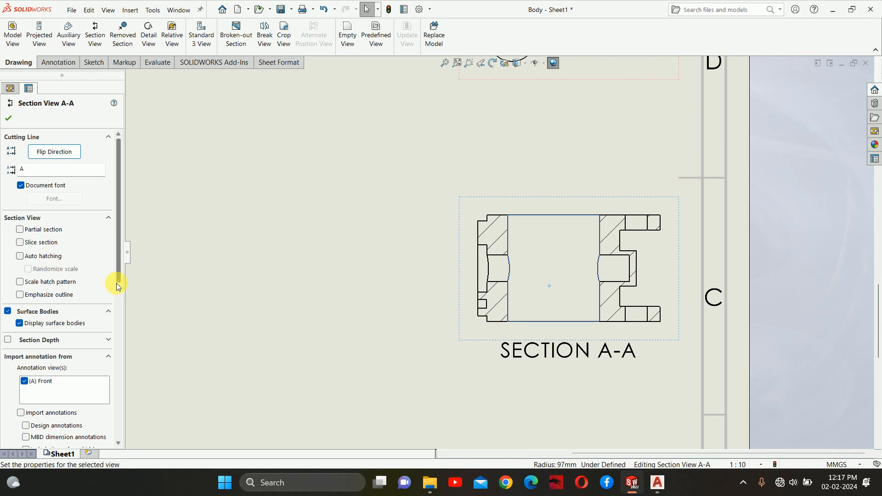
scroll(117, 283, "down", 10)
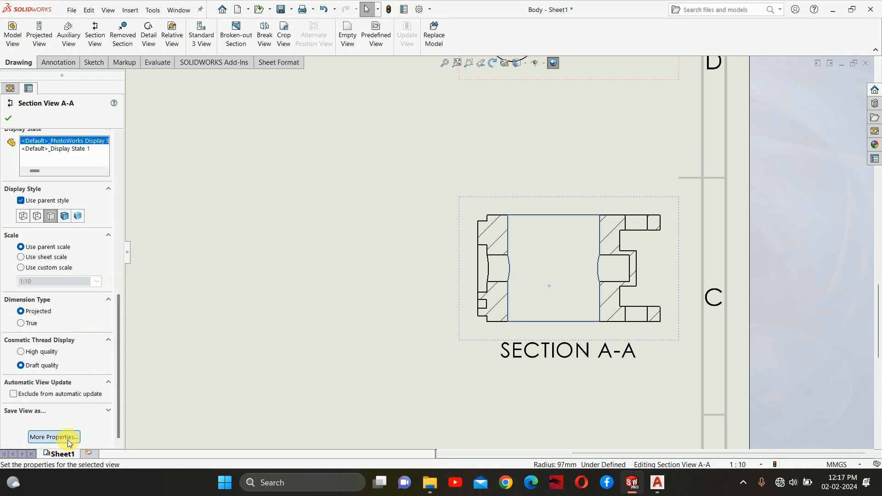
left_click(69, 439)
left_click(597, 155)
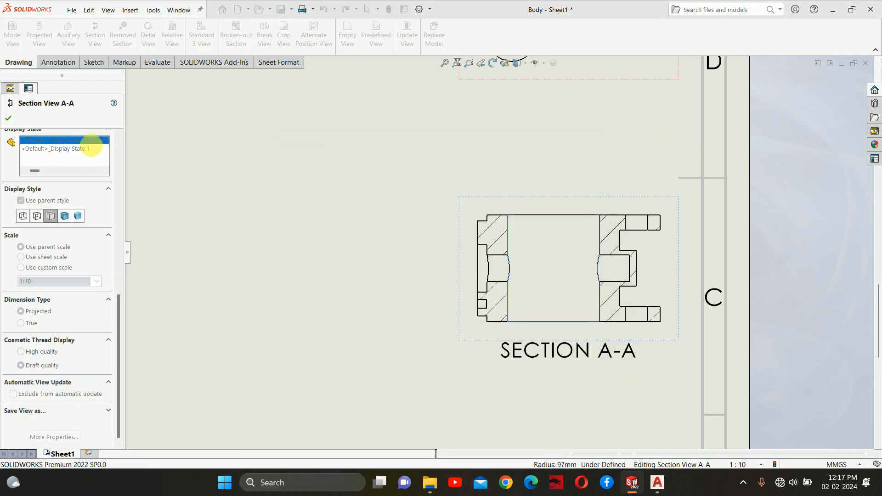
left_click(8, 118)
Turn off the material crosshatch for the upper-left cut area of Section A-A and set the component's hatch scale to 2.
left_click(491, 232)
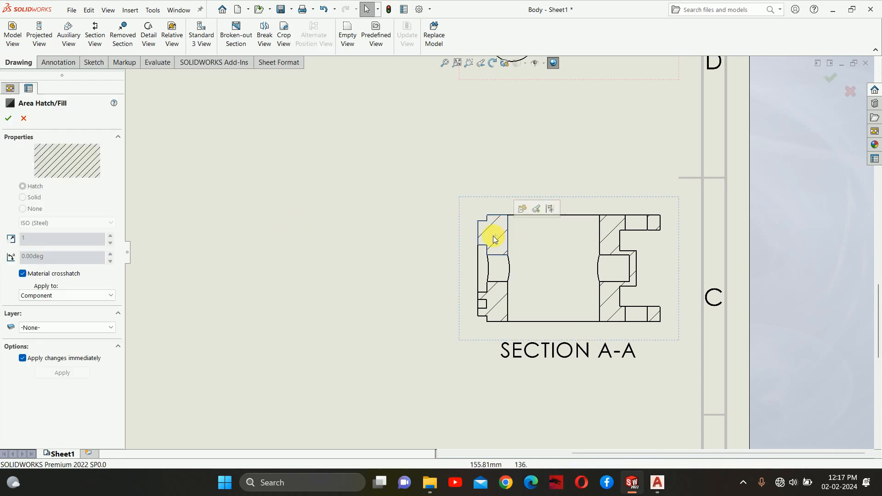
scroll(488, 235, "down", 3)
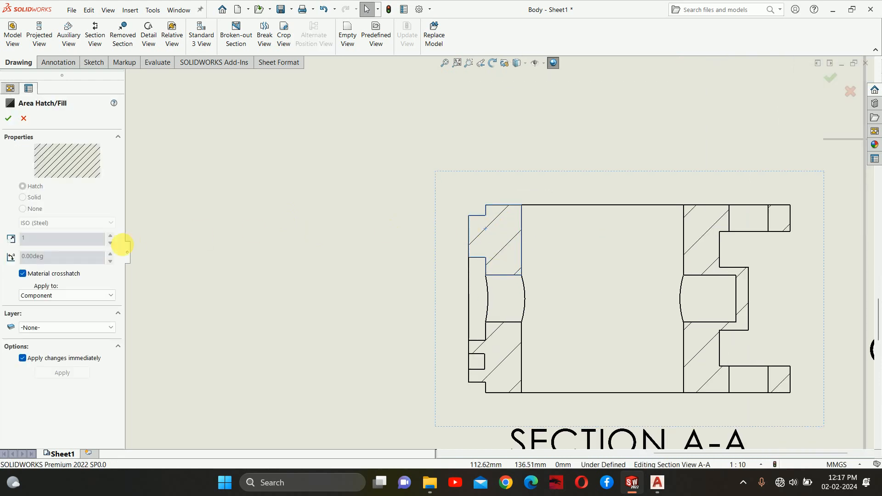
left_click(36, 295)
left_click(36, 302)
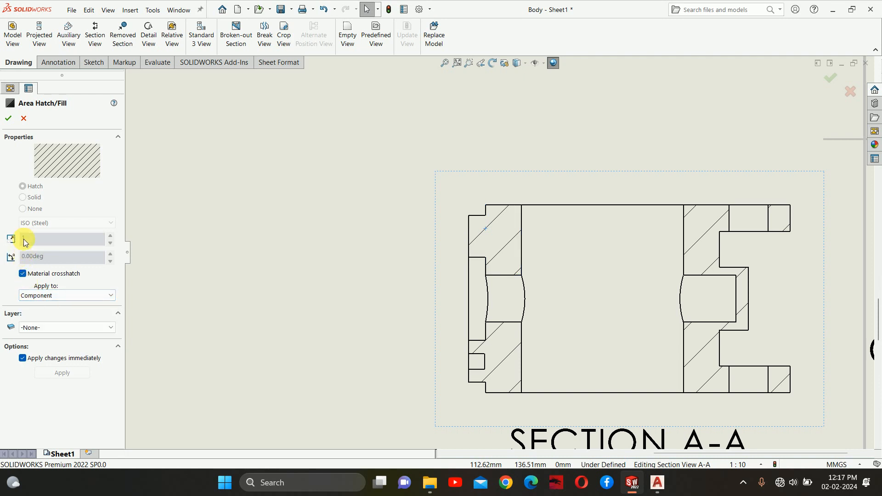
left_click(22, 274)
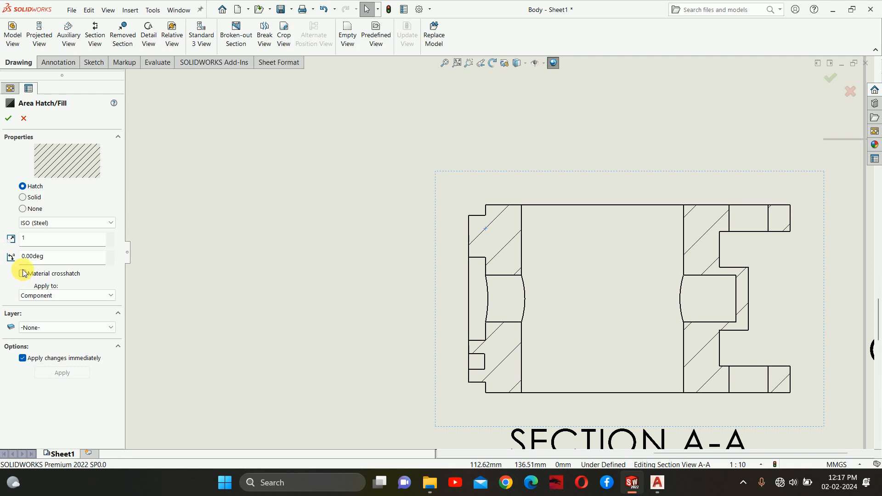
left_click(35, 241)
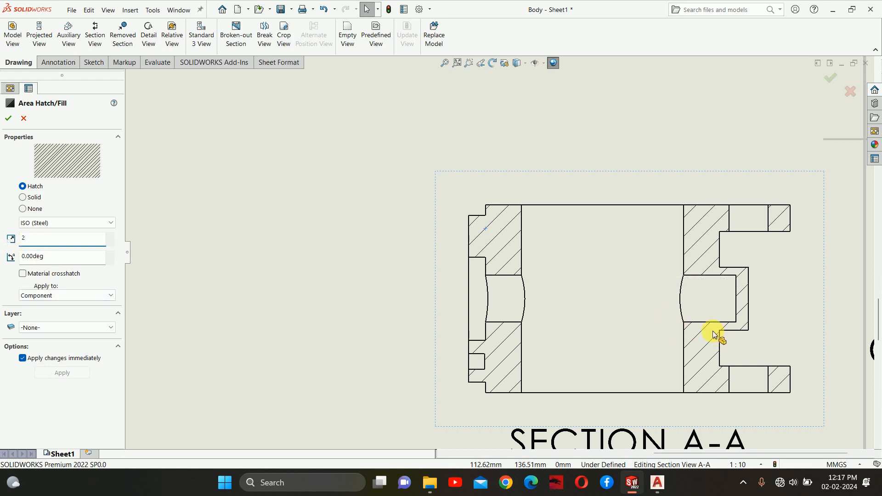
Try the solid and empty fills on the Section A-A cut areas, and switch back to hatch.
left_click(22, 197)
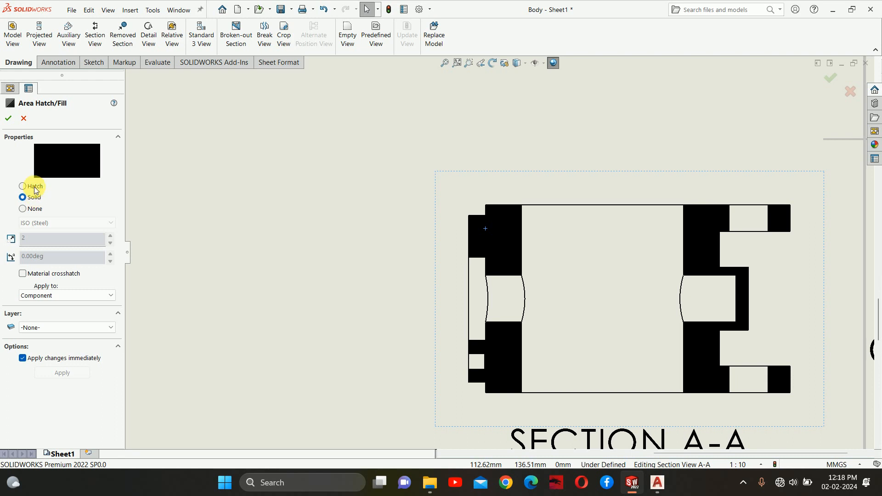
left_click(35, 187)
left_click(32, 209)
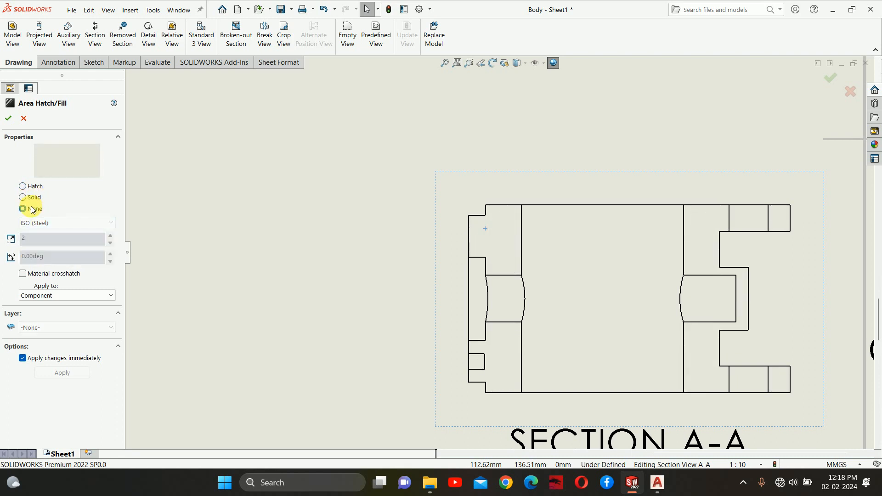
left_click(33, 187)
Keep the ISO (Steel) hatch pattern for the Section A-A cut areas and close the hatch properties.
left_click(52, 224)
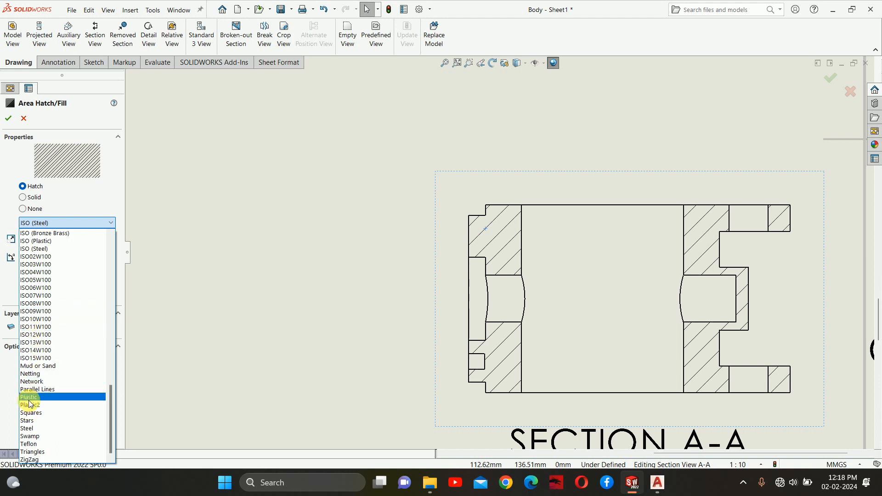
left_click(43, 249)
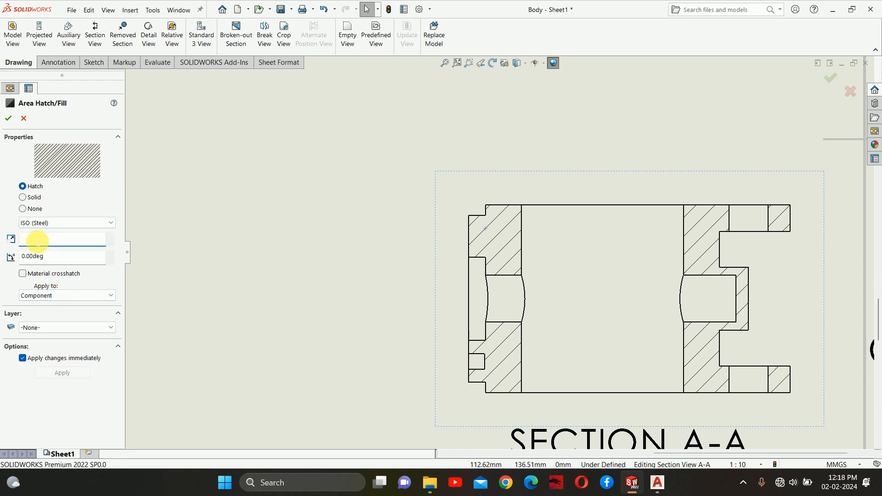
left_click(277, 263)
scroll(506, 261, "down", 2)
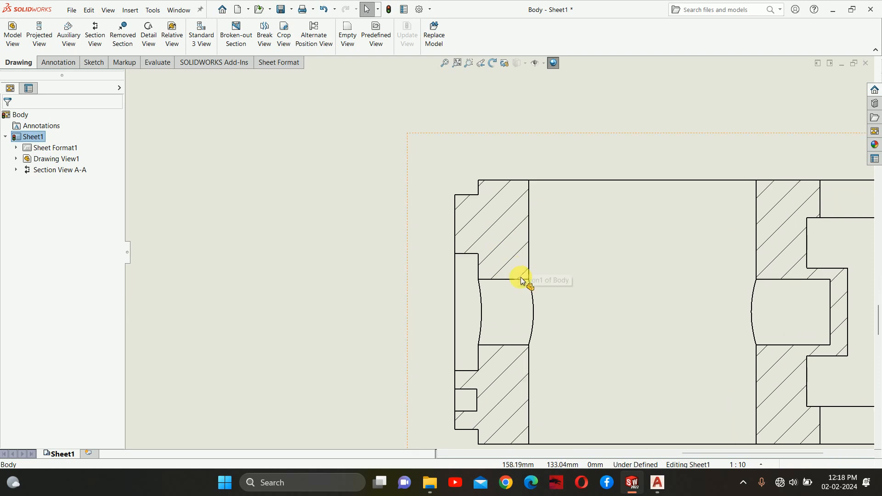
scroll(502, 256, "up", 7)
scroll(512, 289, "up", 5)
scroll(505, 282, "down", 6)
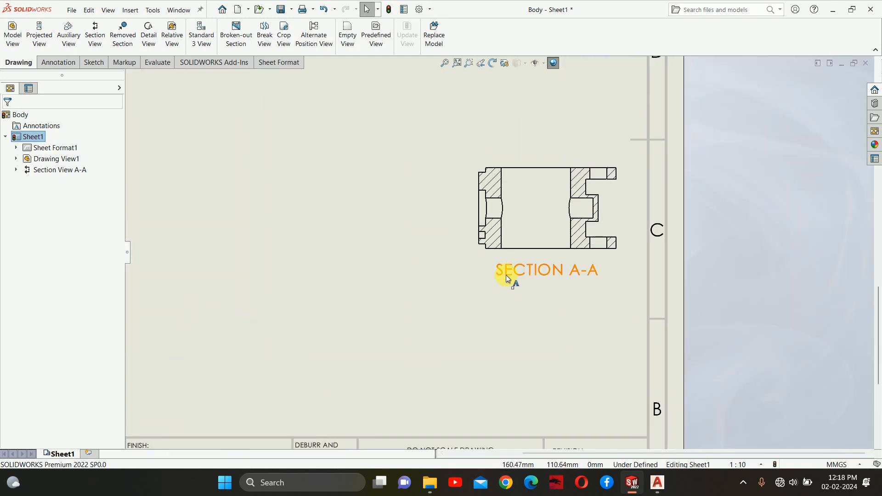
Project two views from Section A-A: one directly to its left in zone C and an isometric one diagonally above left.
left_click(468, 178)
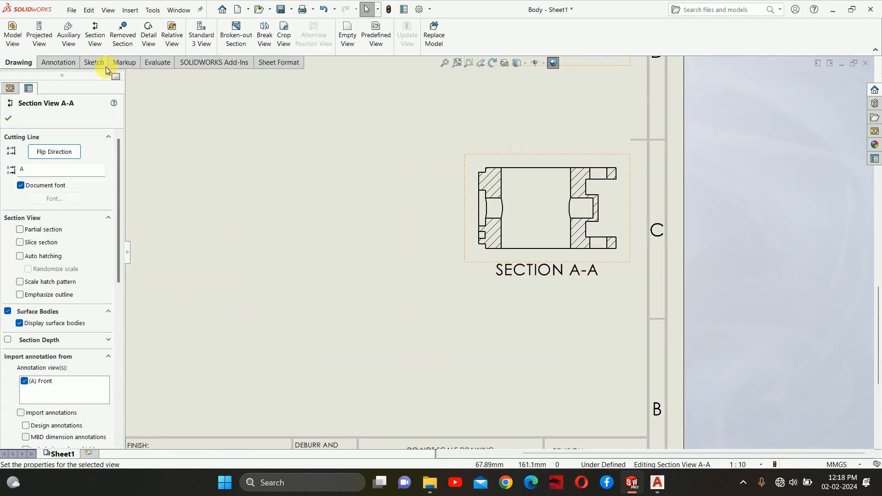
left_click(39, 34)
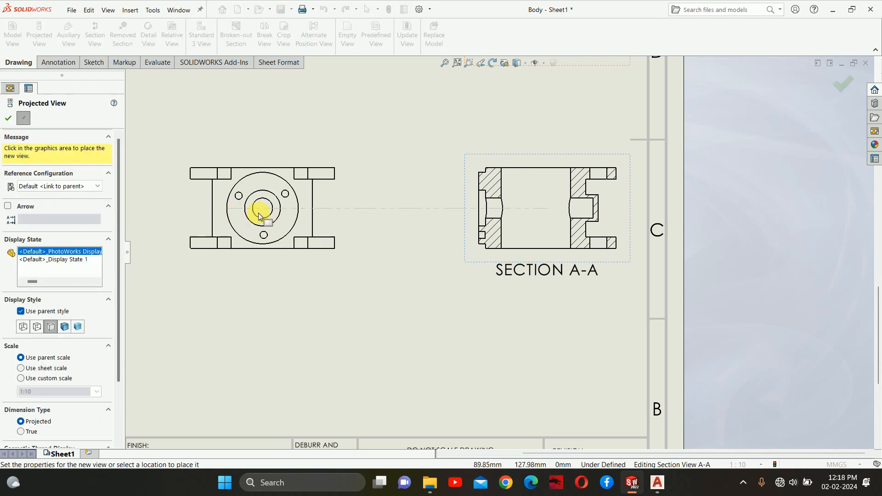
left_click(272, 242)
scroll(355, 271, "up", 5)
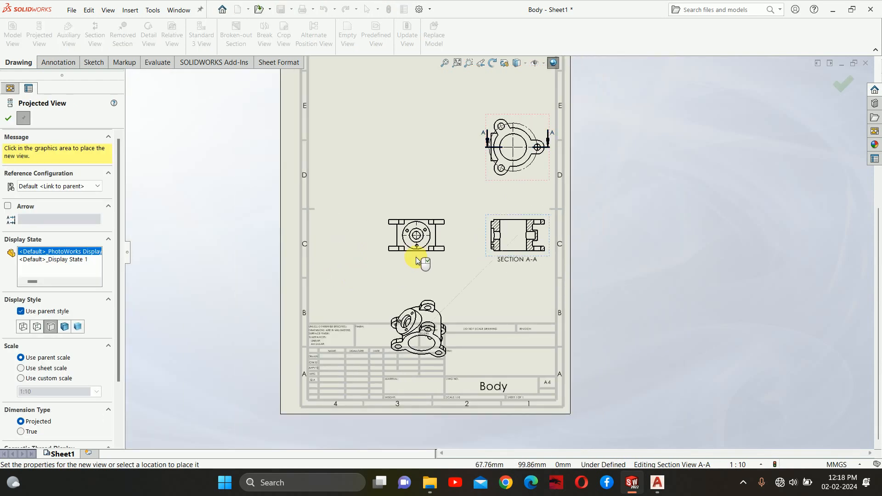
left_click(376, 179)
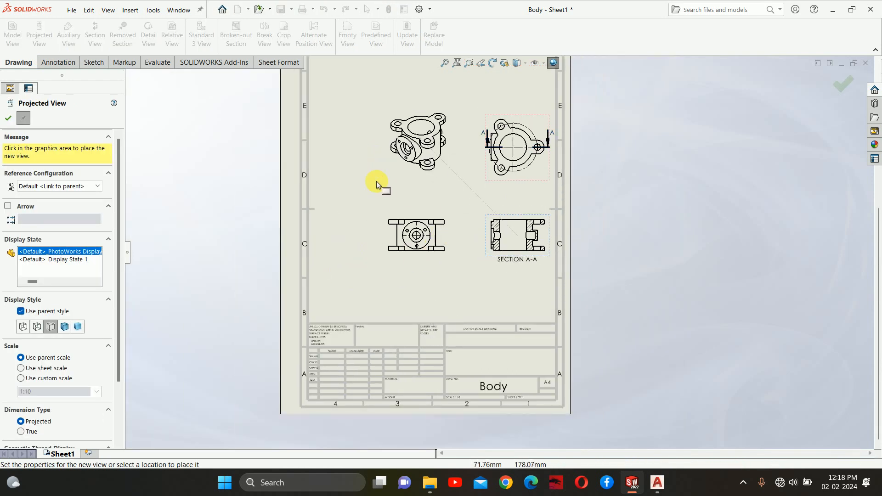
left_click(836, 85)
scroll(434, 177, "down", 4)
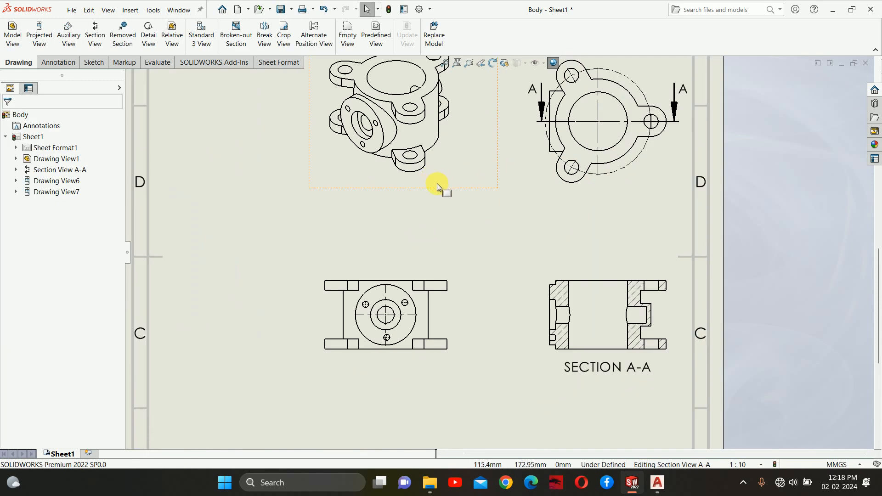
Move the isometric view and the projected view beside Section A-A further left on the sheet, and deselect them.
left_click(437, 183)
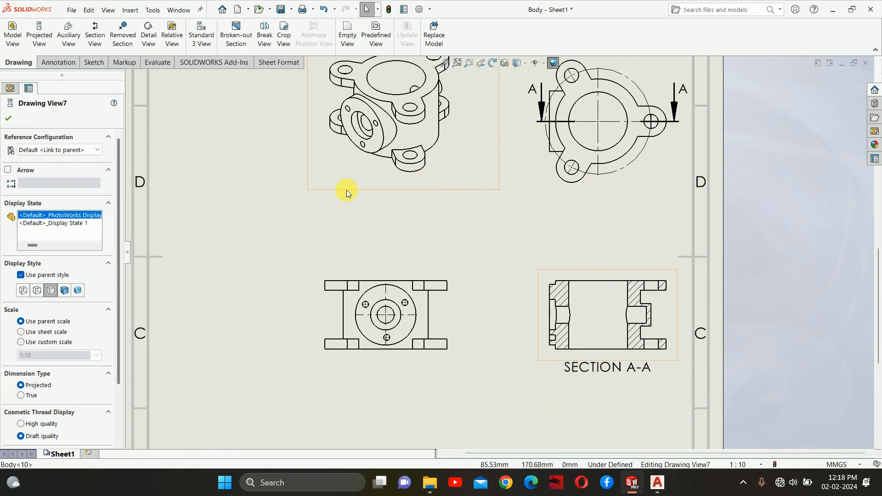
left_click_drag(347, 189, 279, 220)
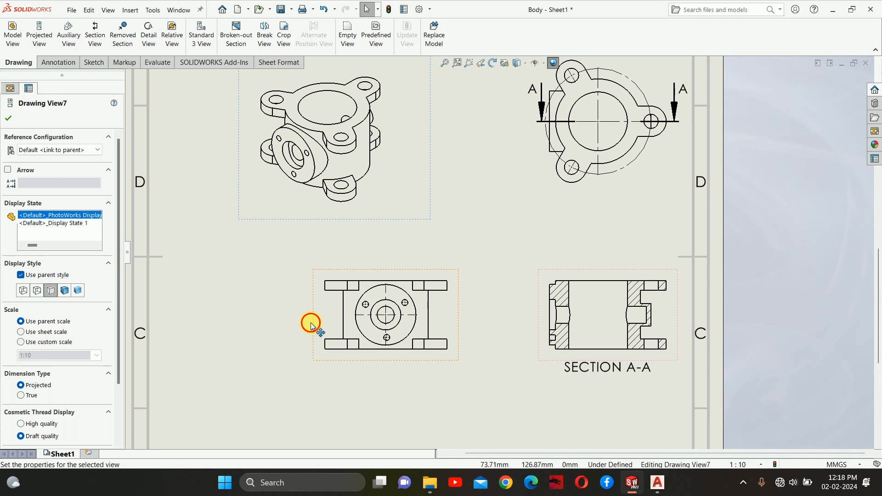
mouse_move(311, 324)
left_mouse_down()
mouse_move(237, 329)
mouse_move(256, 332)
mouse_move(253, 325)
left_mouse_up()
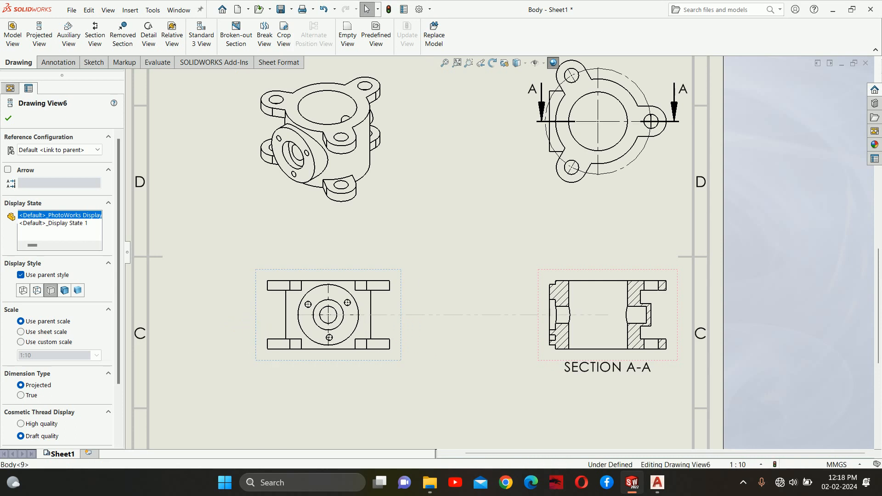
left_click(496, 254)
scroll(496, 254, "up", 3)
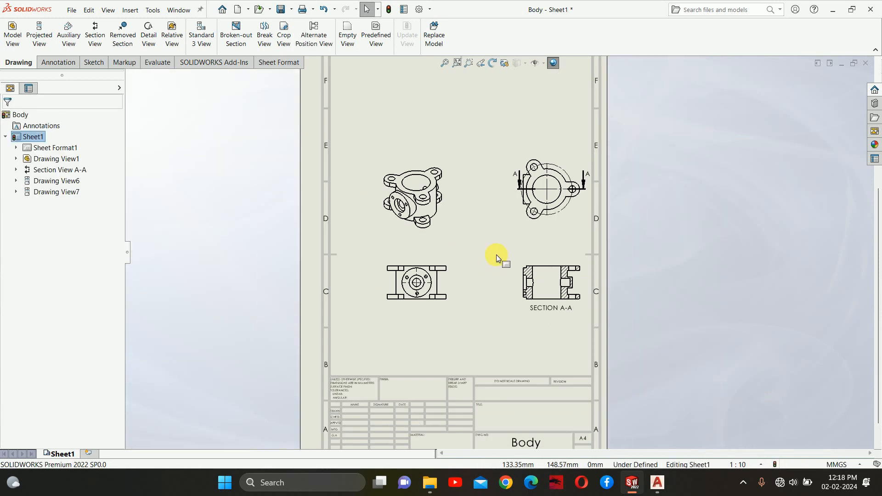
Examine the alignment options of the Section A-A view without changing its alignment.
left_click(523, 276)
right_click(523, 275)
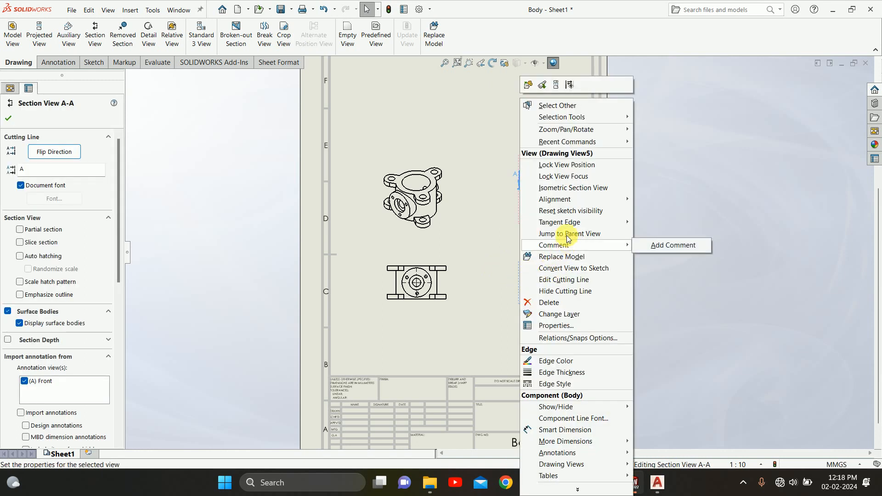
mouse_move(565, 200)
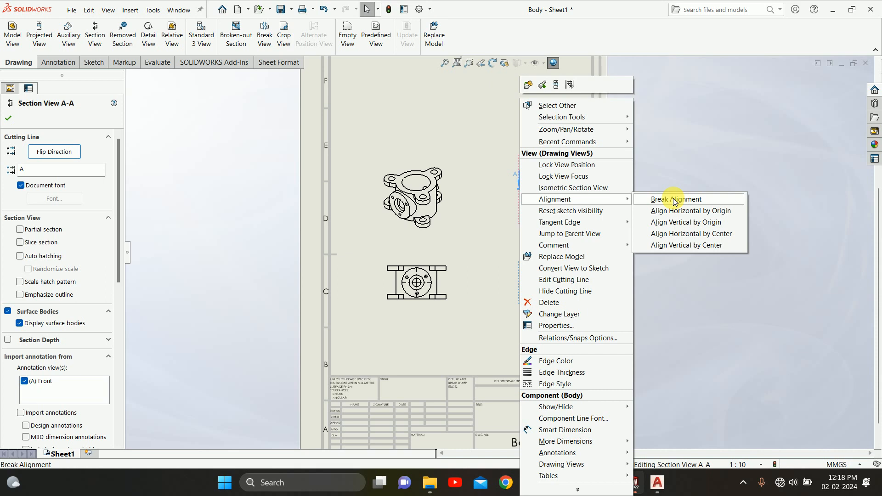
left_click(496, 215)
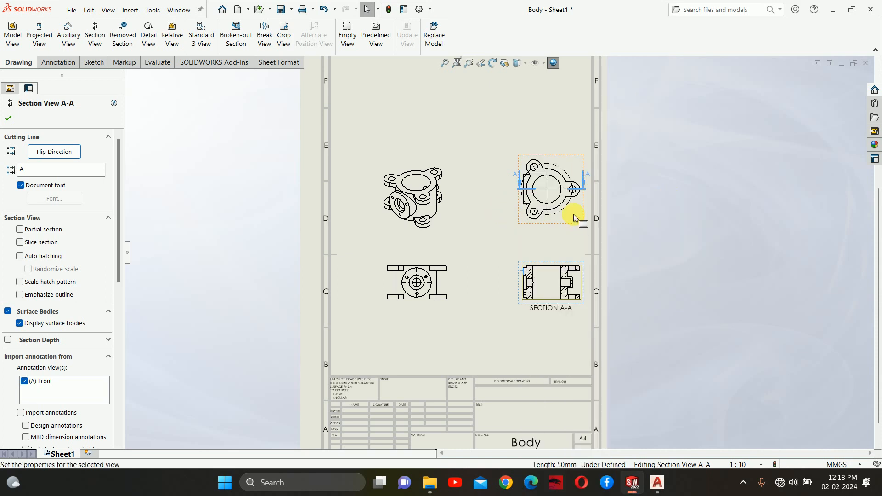
Shift the top view with its section, the isometric view and the projected view to the left to balance the sheet.
scroll(507, 250, "up", 2)
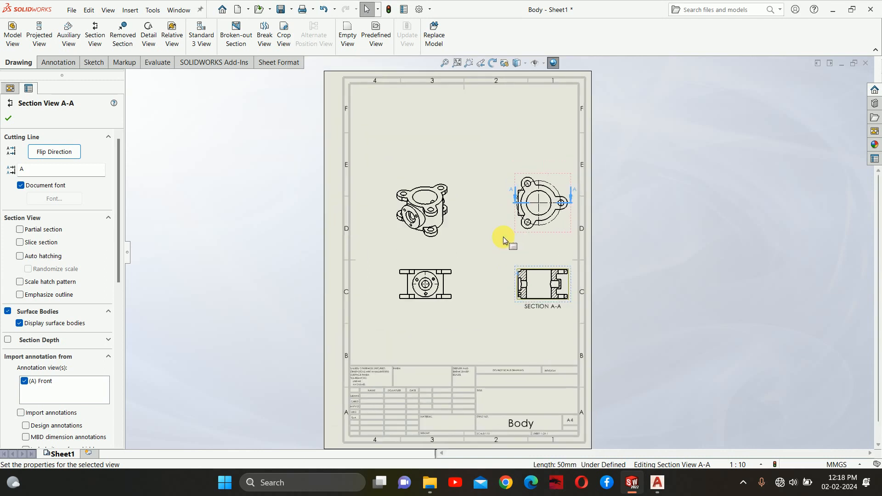
mouse_move(515, 232)
left_mouse_down()
mouse_move(500, 237)
mouse_move(512, 240)
mouse_move(431, 244)
mouse_move(446, 245)
left_mouse_up()
left_click(443, 236)
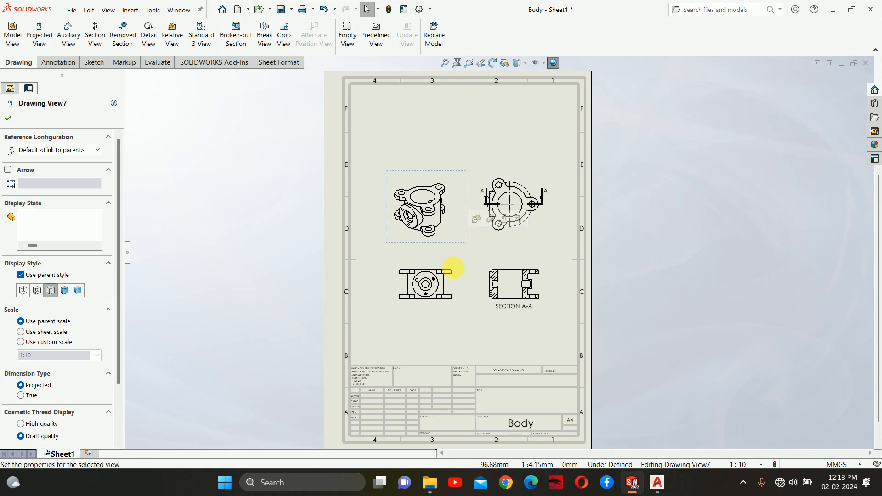
left_click_drag(452, 287, 457, 285)
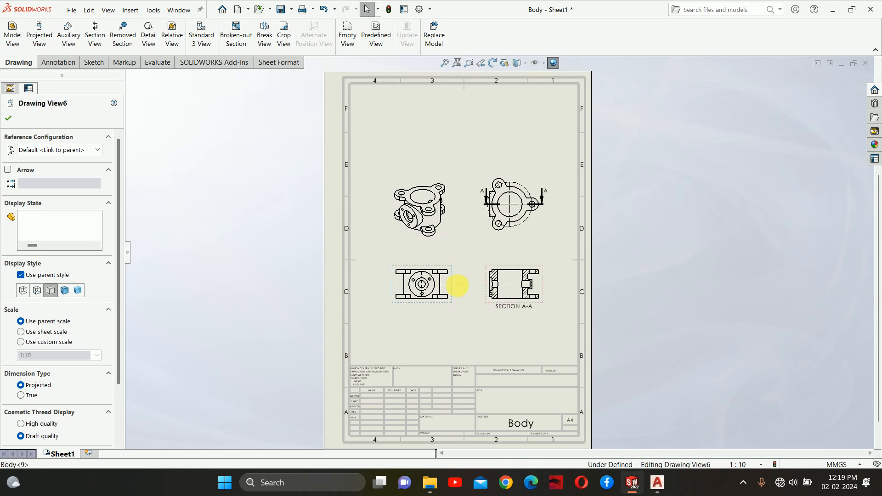
Review the sheet layout and check the scale settings in the top view's properties without changing them.
scroll(529, 377, "down", 2)
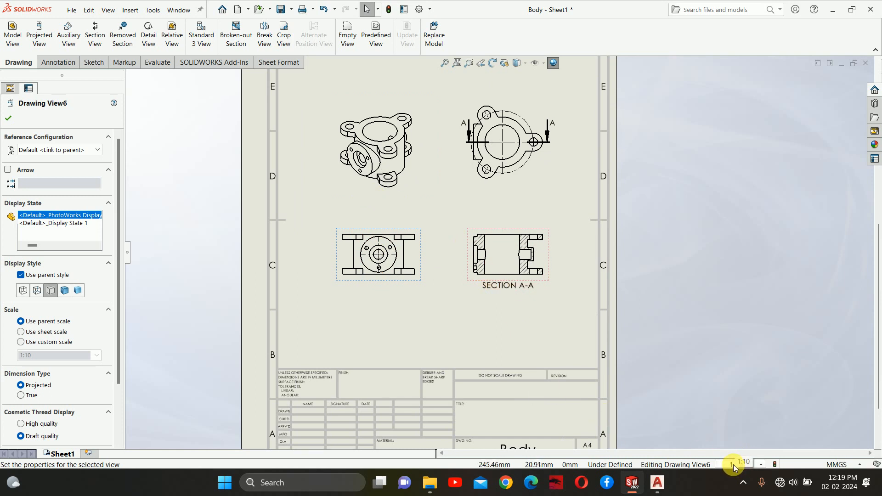
scroll(505, 298, "up", 3)
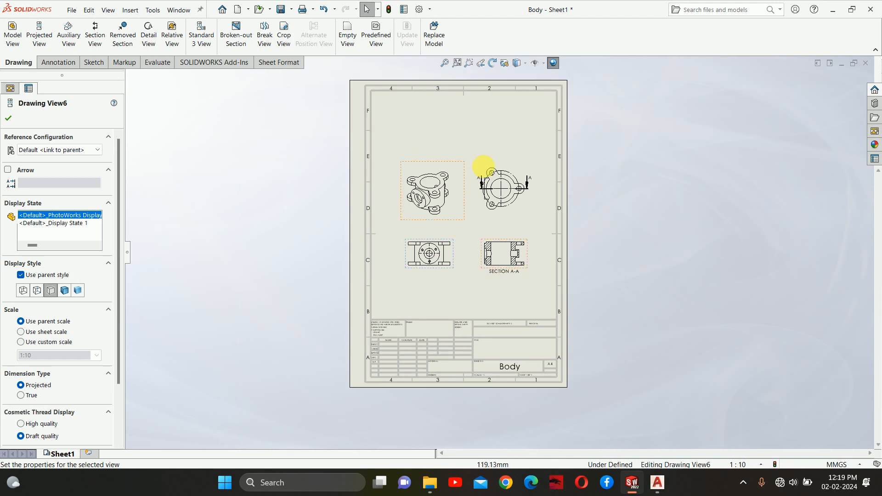
scroll(497, 193, "down", 2)
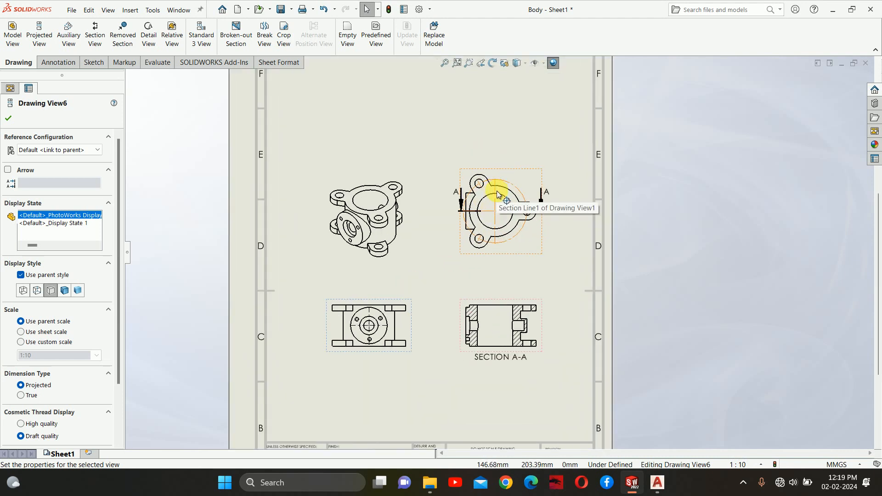
scroll(497, 193, "up", 2)
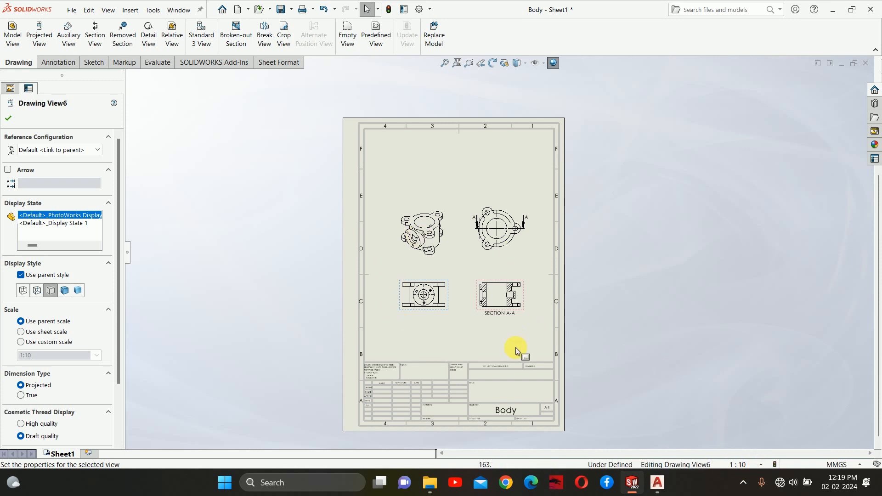
left_click(509, 207)
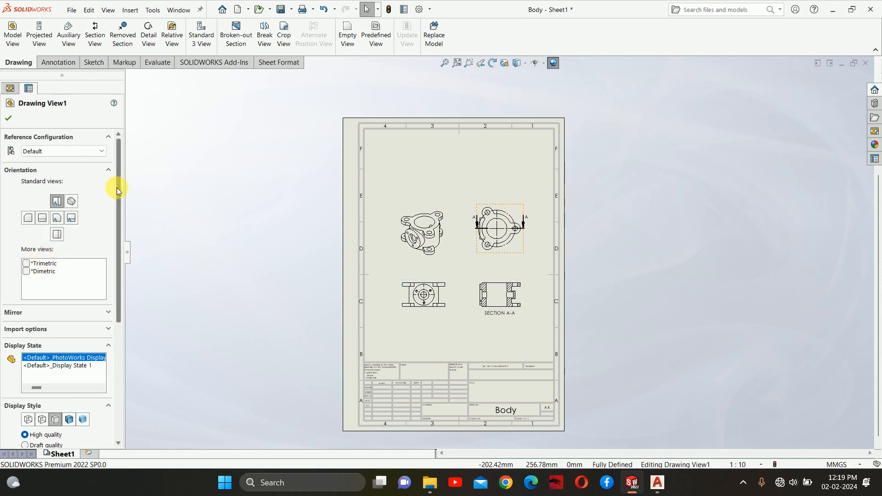
left_click_drag(118, 189, 122, 301)
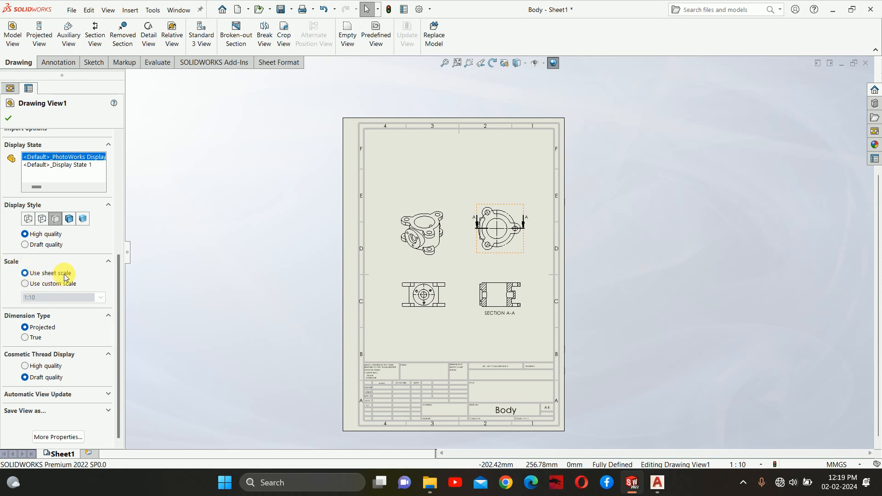
left_click(762, 317)
Try a sheet scale of 1:20, and set the sheet scale to 1:5 instead.
left_click(751, 464)
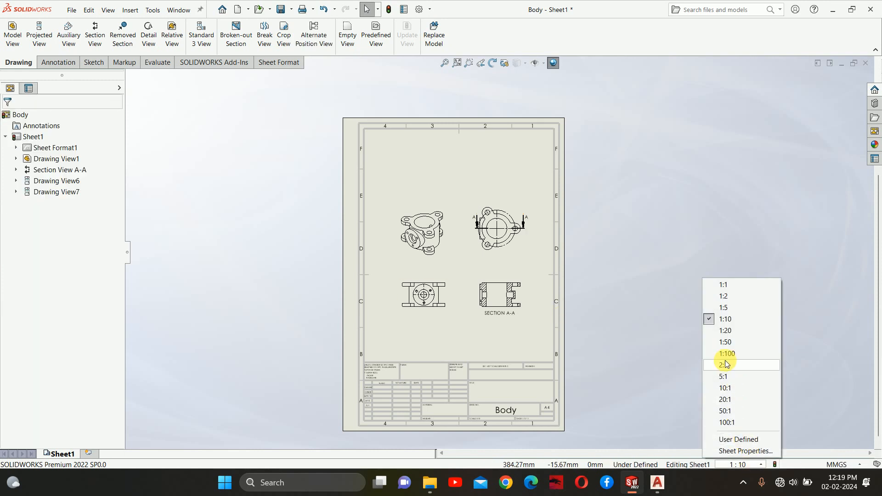
left_click(725, 330)
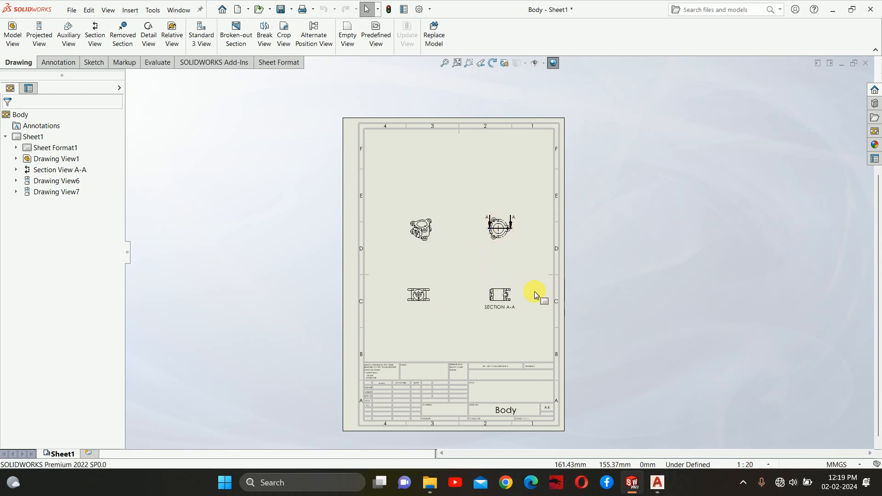
left_click(749, 464)
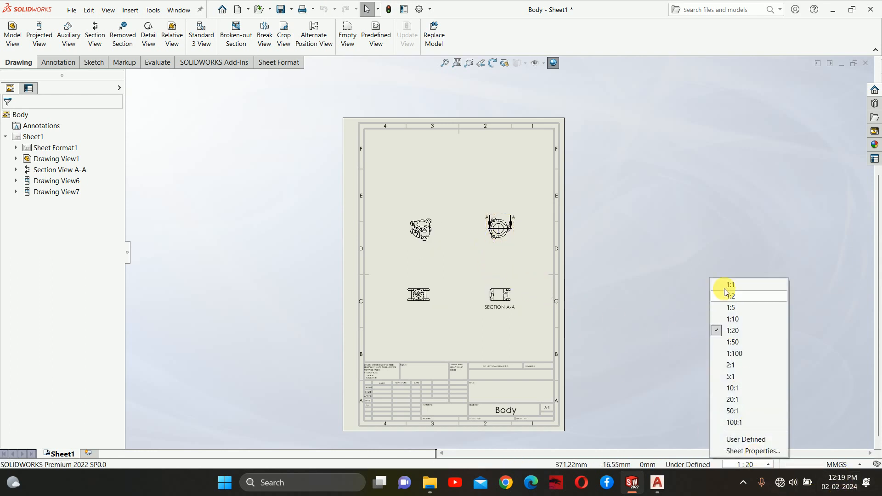
left_click(731, 308)
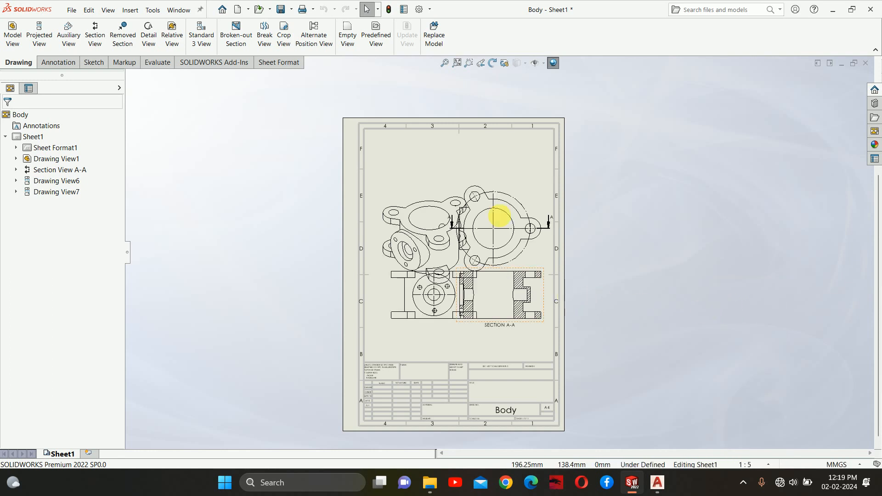
Spread the views apart on the sheet, moving the top view up and right, the isometric view up and left, and the projected view left.
left_click_drag(509, 184, 531, 142)
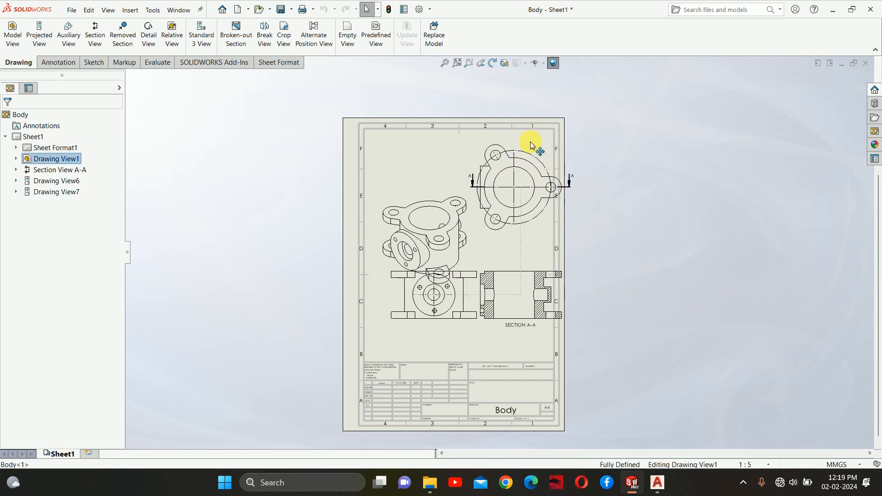
mouse_move(425, 180)
left_mouse_down()
mouse_move(419, 183)
mouse_move(403, 138)
left_mouse_up()
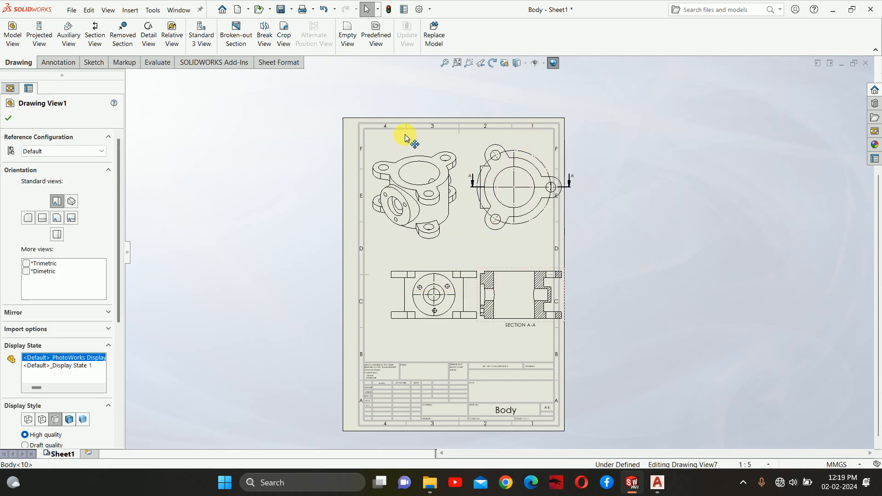
left_click(423, 323)
left_click_drag(423, 323, 409, 325)
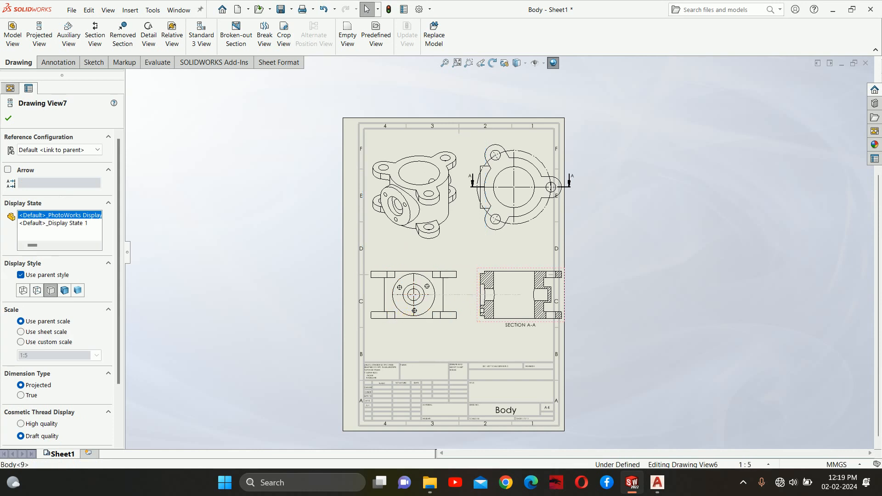
left_click(510, 269)
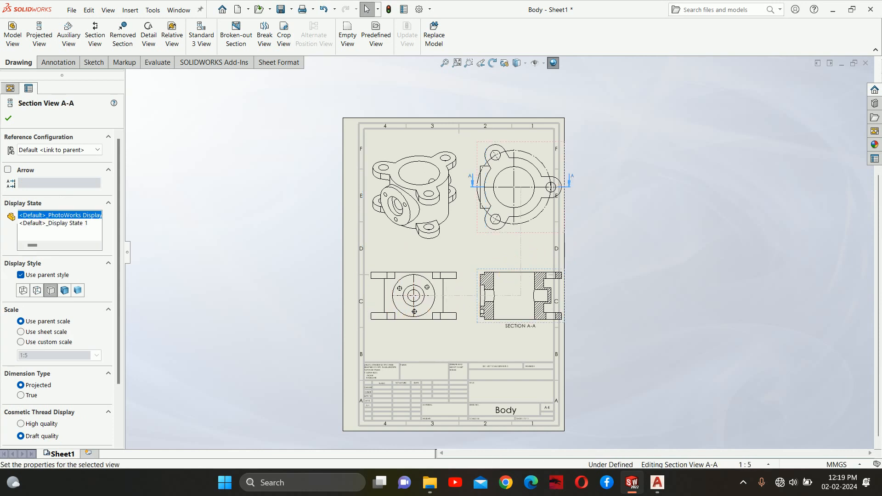
Set the sheet scale to 1:10 and move the section, top and projected views inward on the sheet.
left_click(757, 463)
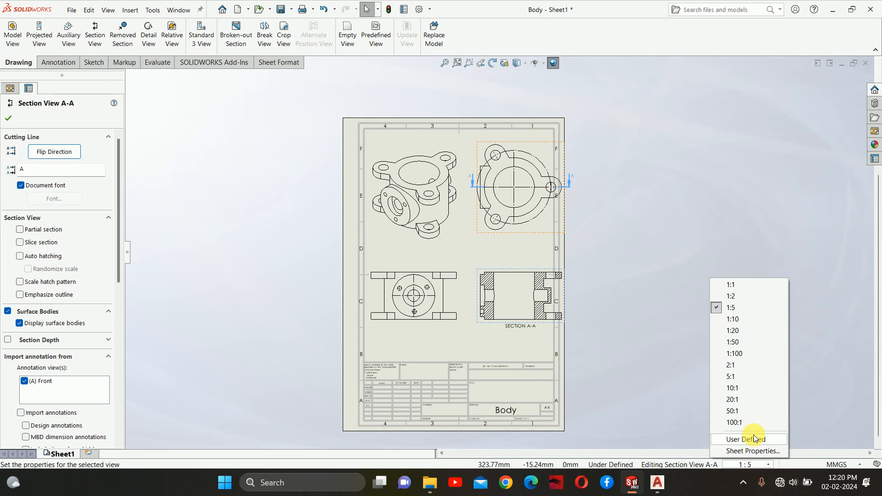
left_click(732, 318)
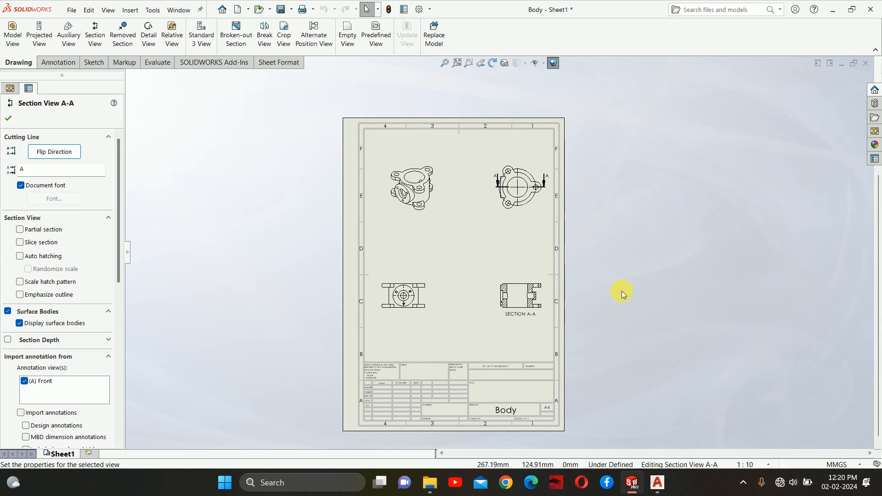
scroll(510, 192, "down", 2)
left_click(496, 306)
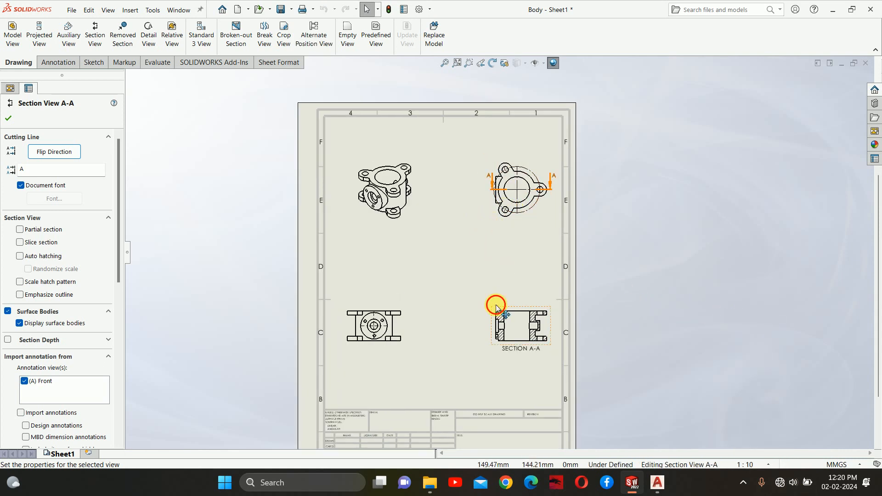
left_click_drag(496, 307, 486, 266)
mouse_move(492, 217)
left_mouse_down()
mouse_move(424, 211)
mouse_move(463, 214)
left_mouse_up()
left_click(387, 276)
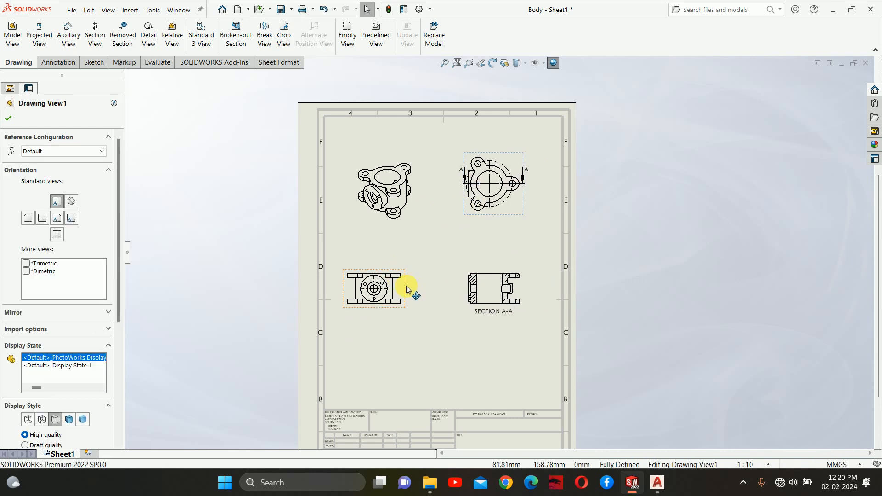
left_click_drag(406, 286, 422, 284)
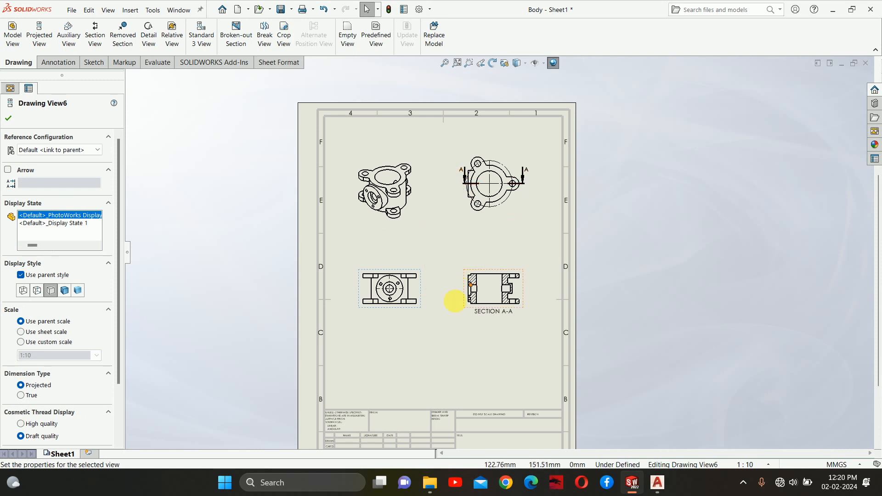
Sketch a detail view circle centred on the right lug's hole in the top view, enclosing the whole lug.
scroll(439, 299, "down", 3)
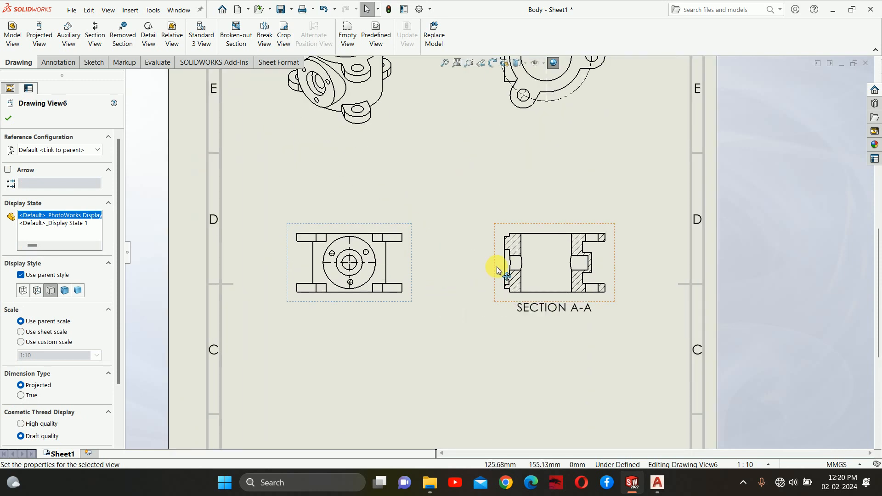
scroll(474, 299, "up", 4)
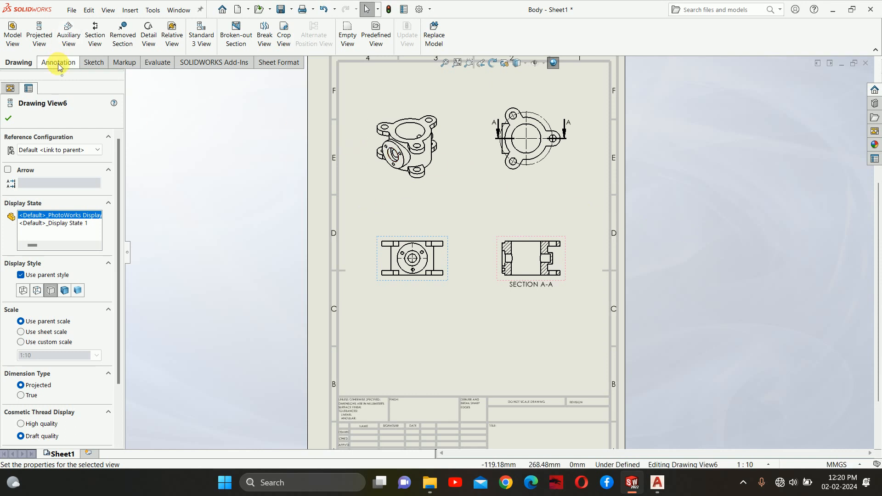
scroll(501, 118, "down", 6)
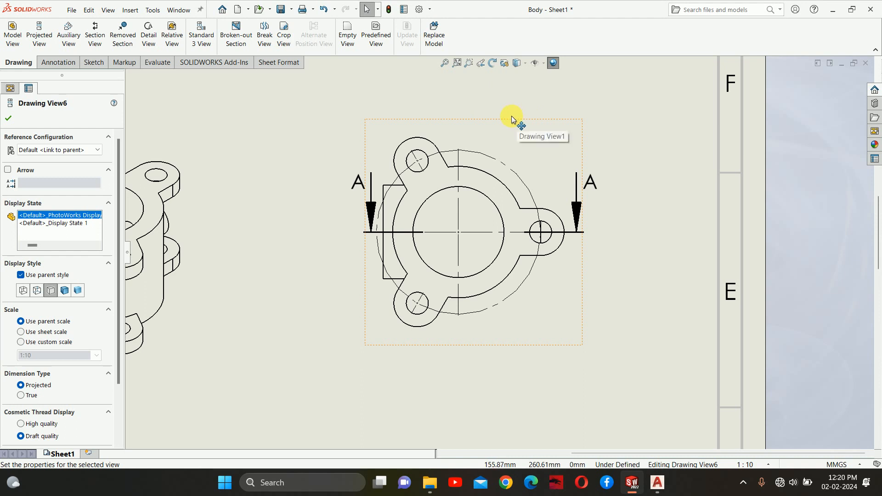
scroll(528, 204, "down", 3)
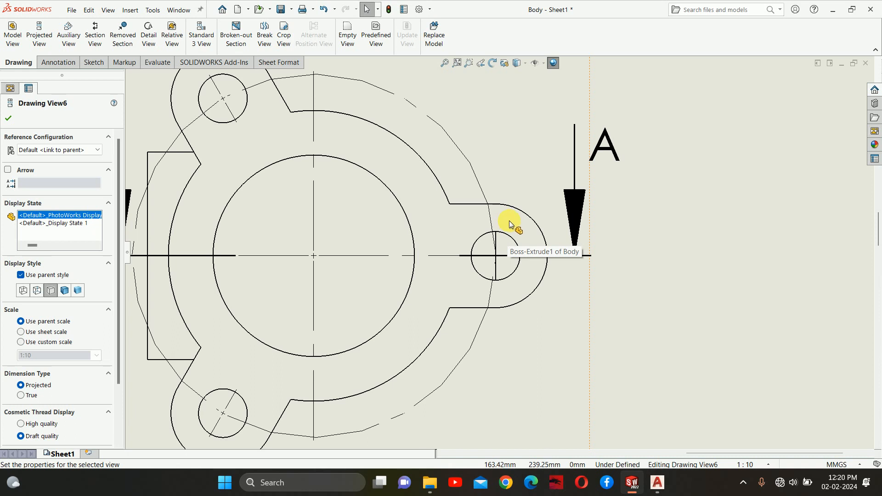
scroll(509, 220, "up", 3)
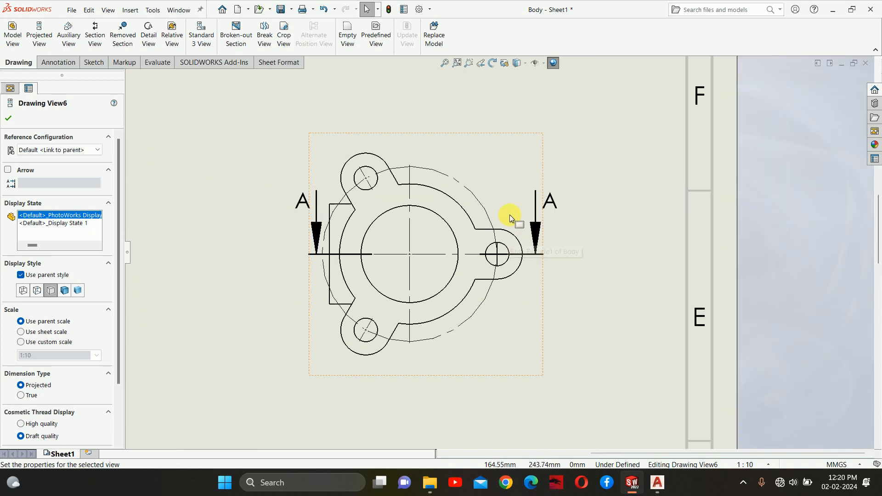
left_click(147, 36)
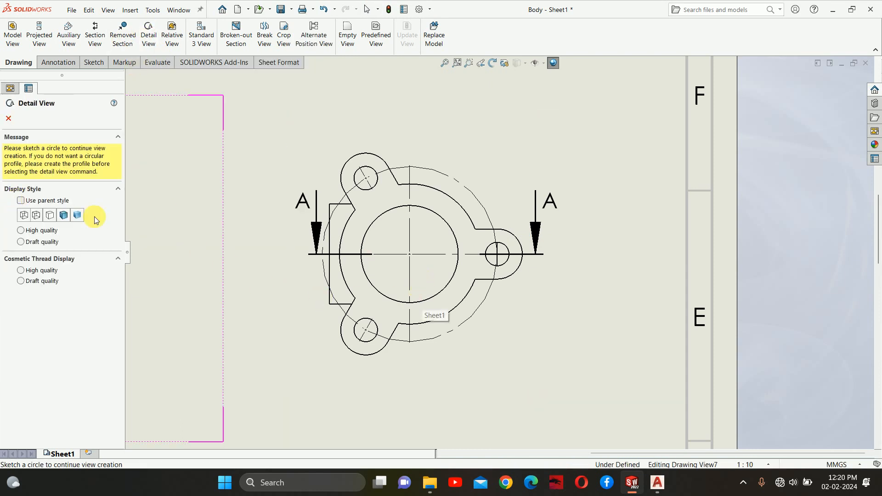
scroll(455, 259, "down", 3)
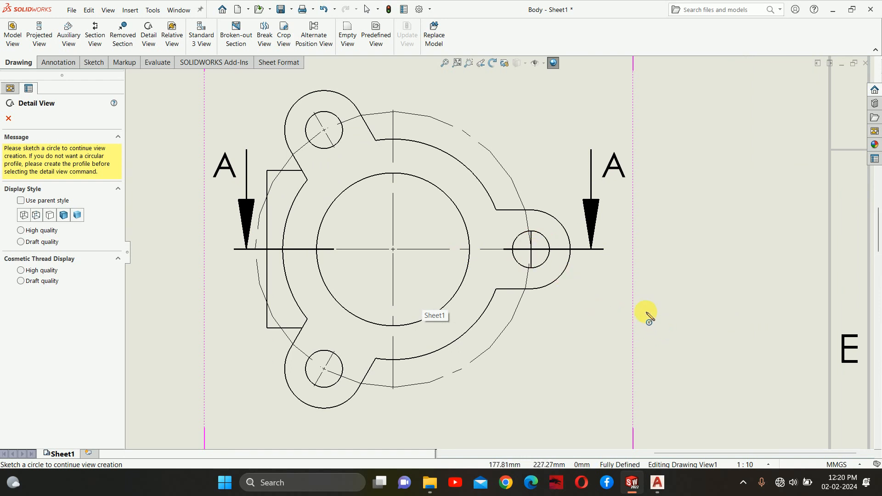
scroll(537, 236, "down", 3)
scroll(540, 254, "up", 4)
scroll(540, 254, "down", 3)
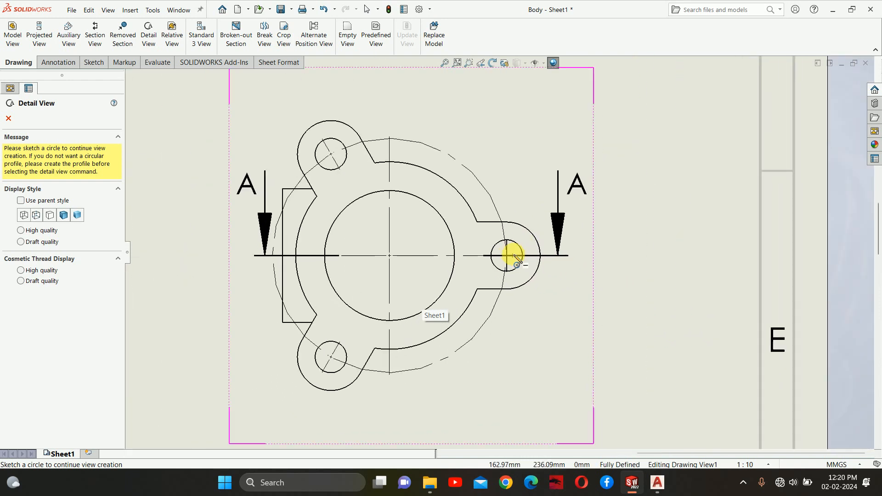
left_click(501, 256)
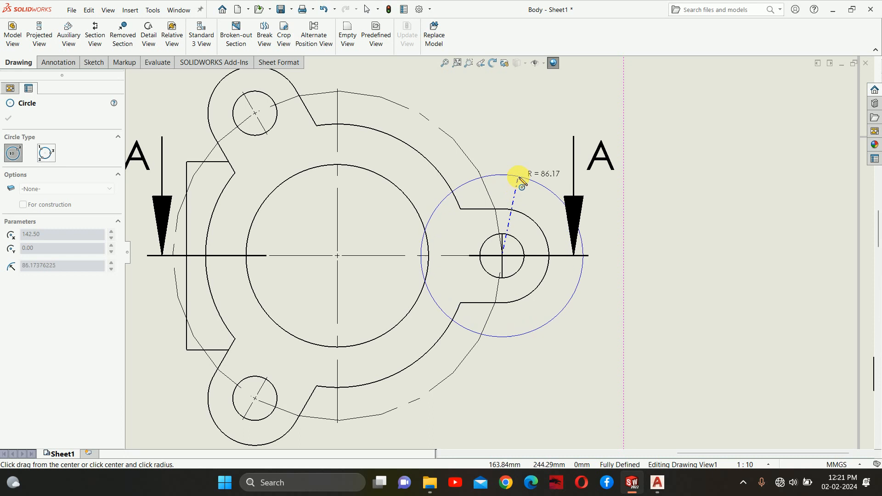
left_click(516, 190)
Place the detail view of the lug below the Section A-A view, above the title block.
scroll(546, 321, "up", 3)
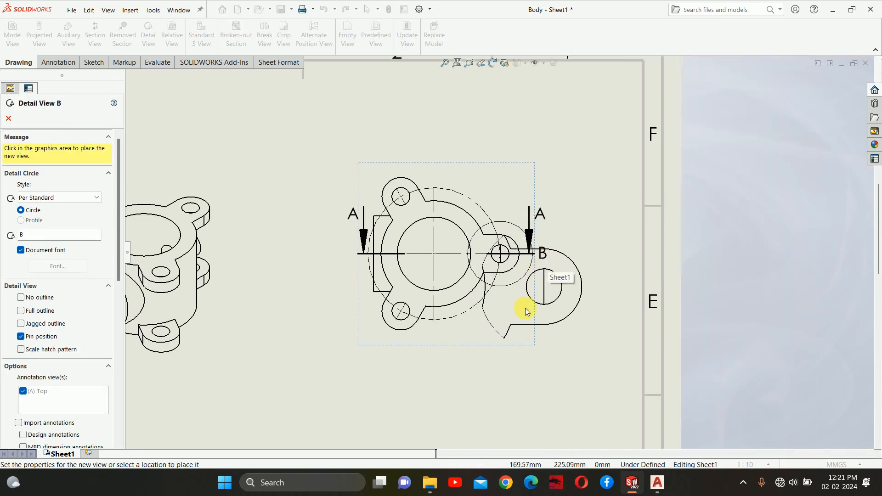
scroll(532, 365, "up", 6)
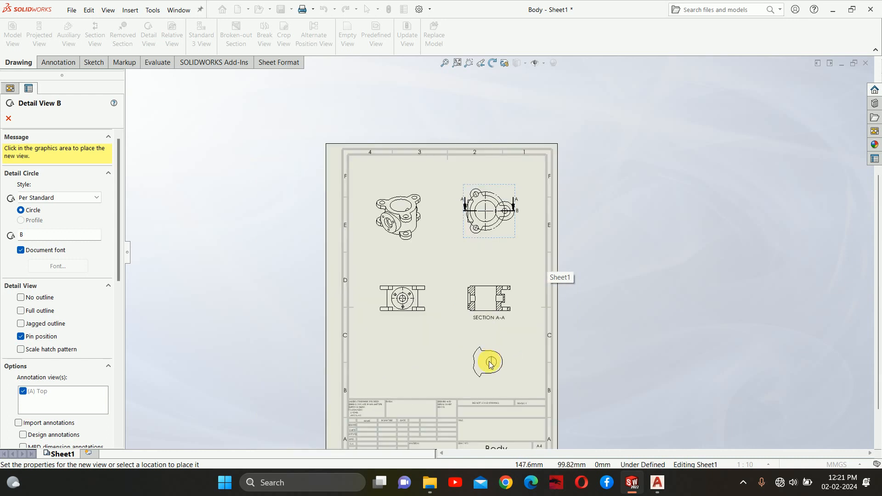
left_click(479, 358)
Examine the new detail view with its label and scale, and compare it with the top view.
scroll(486, 391, "down", 4)
scroll(487, 307, "down", 2)
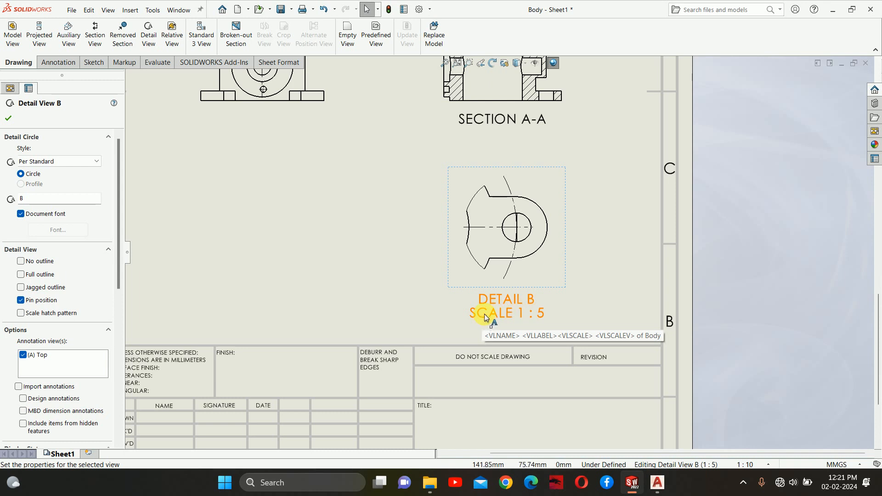
scroll(515, 300, "up", 2)
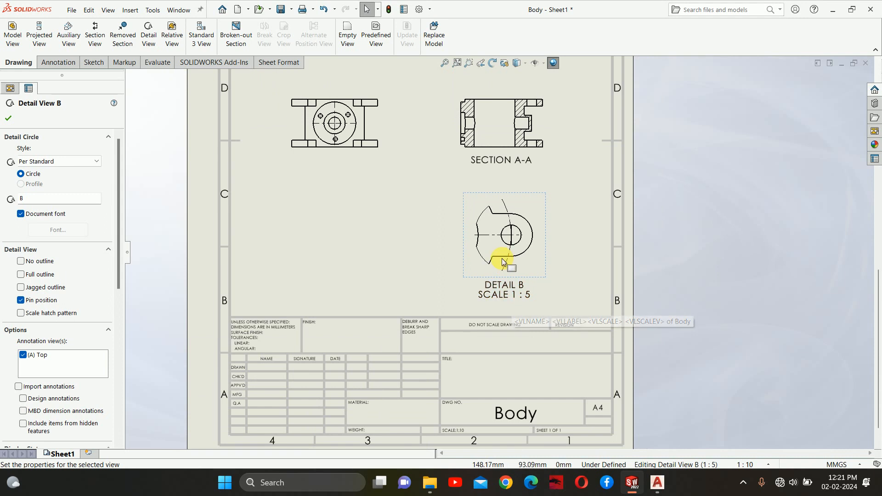
scroll(496, 274, "up", 4)
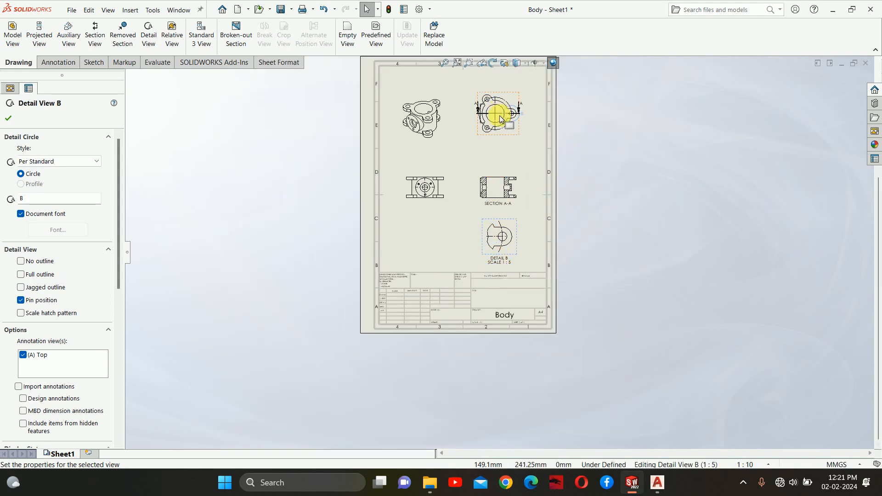
scroll(499, 238, "down", 3)
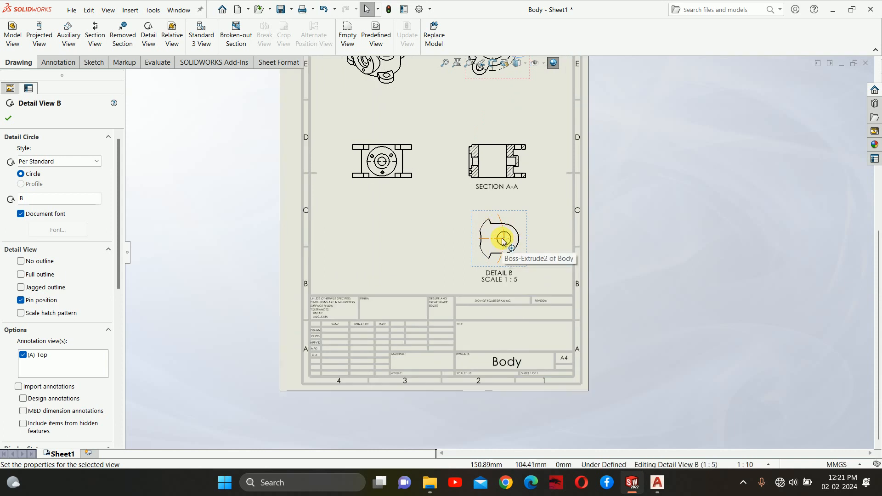
scroll(502, 240, "down", 2)
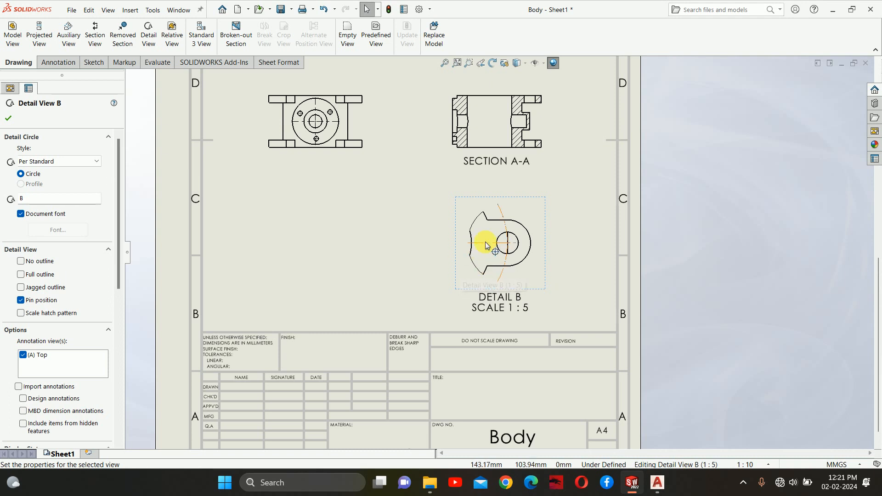
scroll(480, 244, "up", 5)
scroll(513, 189, "up", 2)
scroll(502, 211, "down", 4)
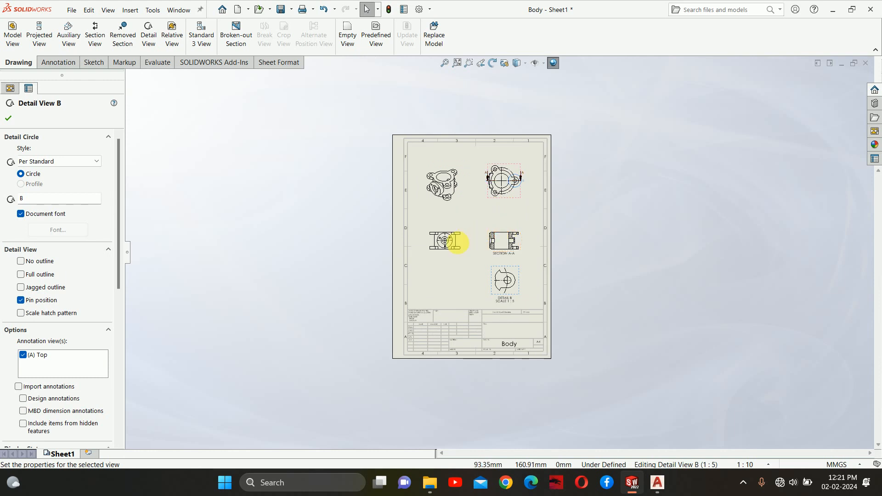
scroll(451, 243, "down", 1)
Place a new note directly below the isometric view.
left_click(54, 65)
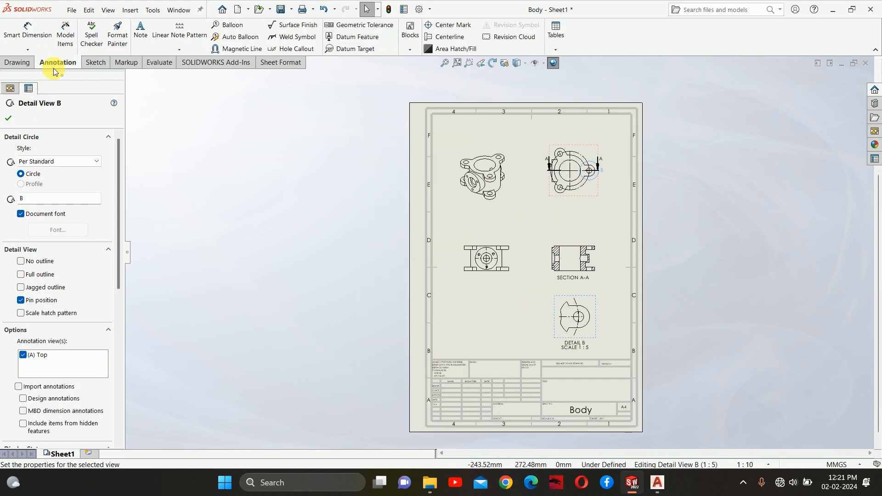
scroll(488, 181, "down", 2)
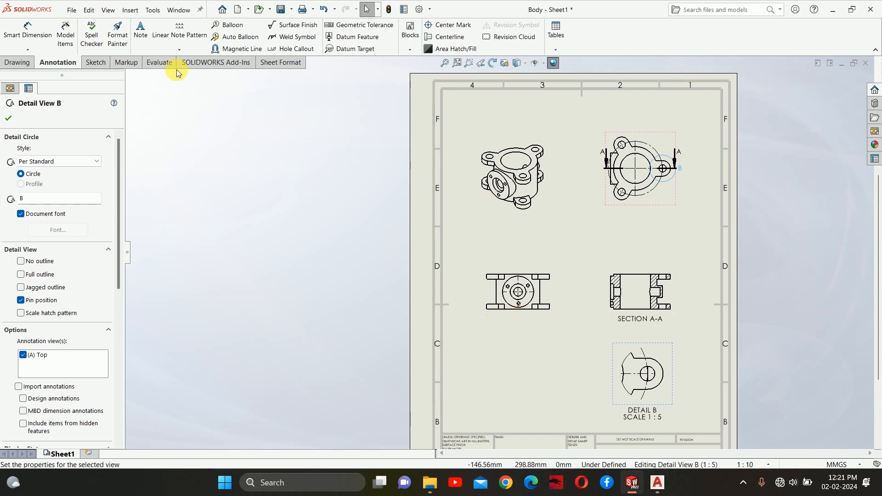
left_click(141, 35)
scroll(499, 222, "down", 5)
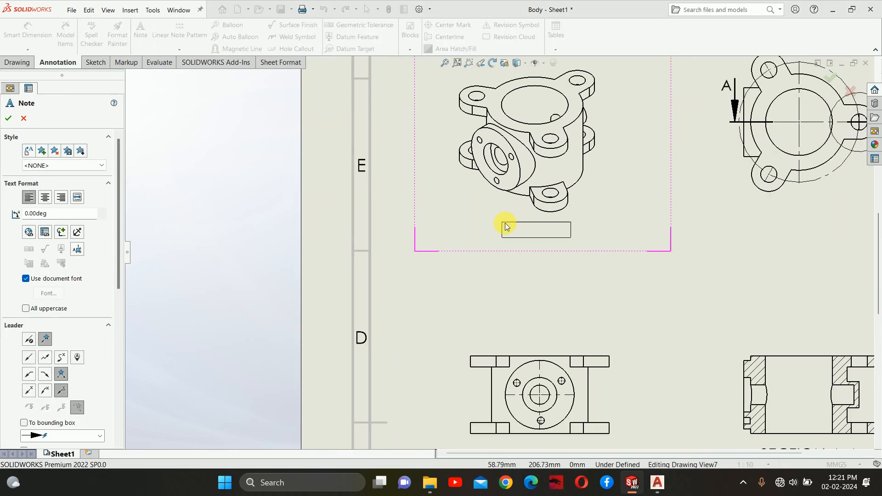
left_click(492, 225)
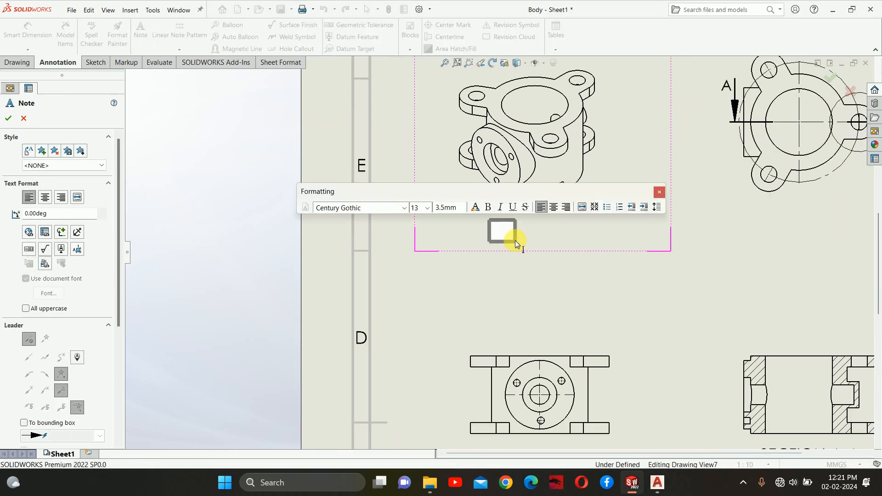
Try to format the new note's text in Times New Roman at size 15.
left_click(402, 208)
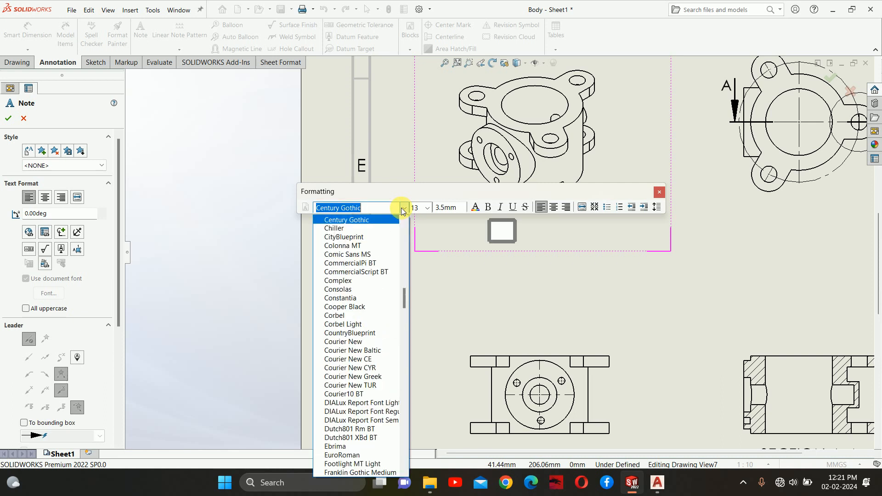
type("ti")
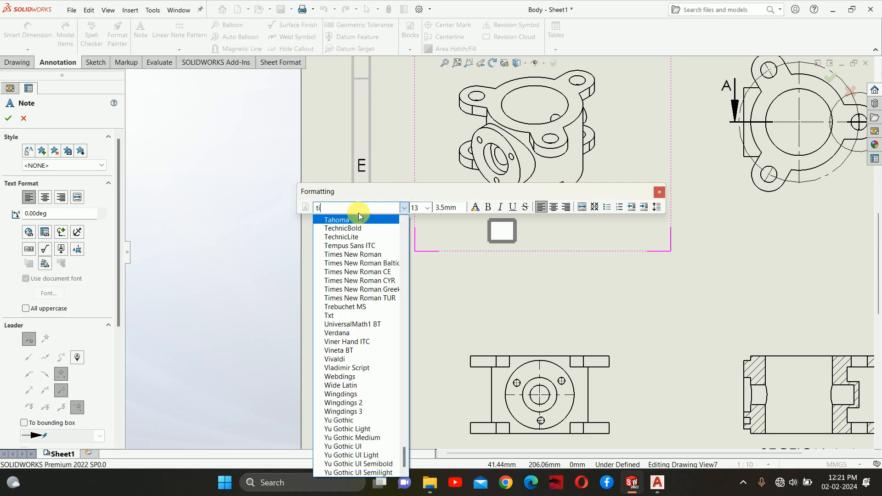
type("me")
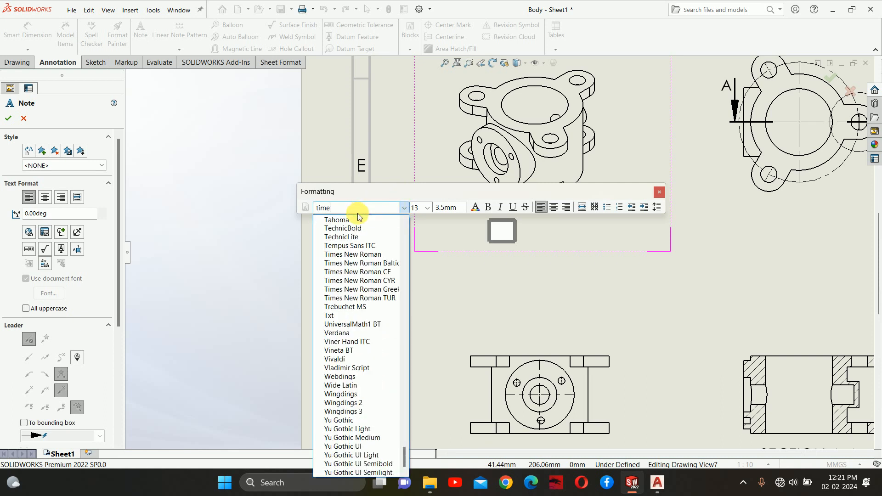
left_click(362, 255)
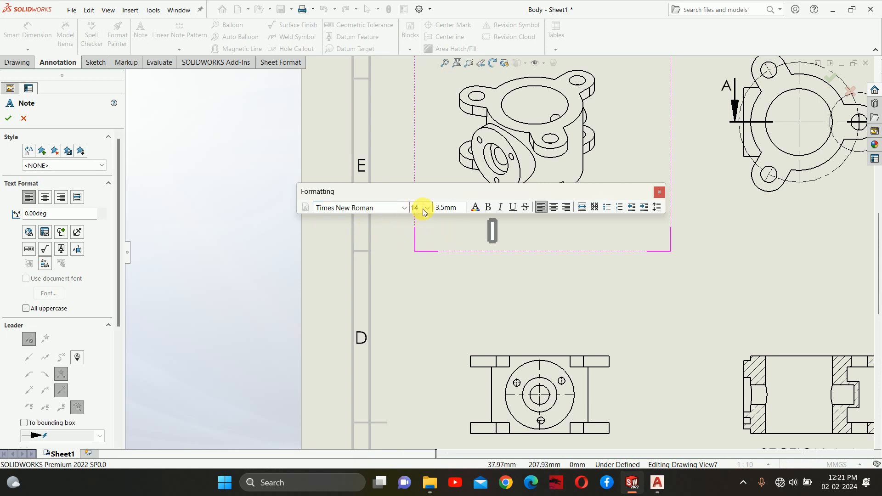
type("15")
type("iso")
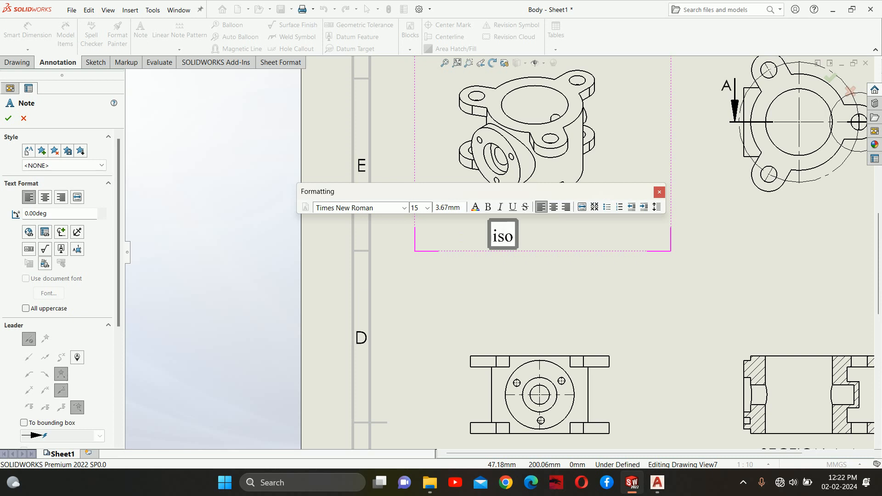
key("BackSpace")
key("BackSpace")
key("BackSpace")
Enter ISOMETRIC VIEW as the note text and position the note beneath the isometric view.
type("IS")
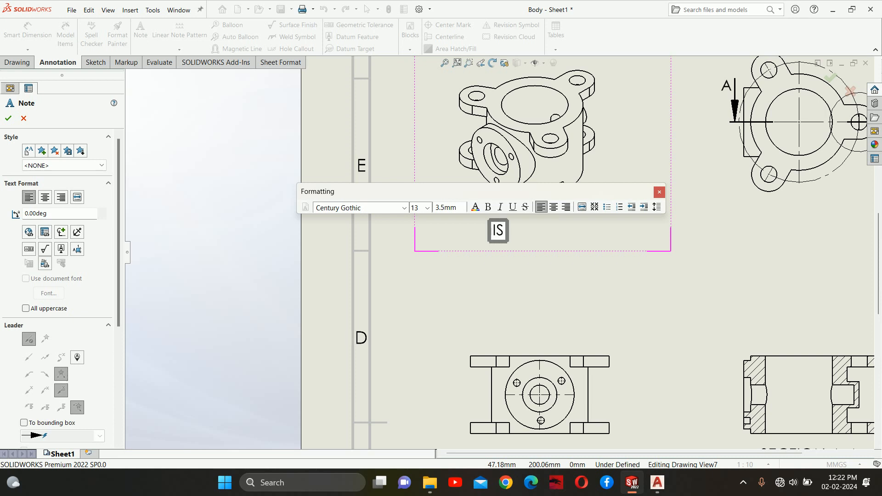
type("OMETRIC")
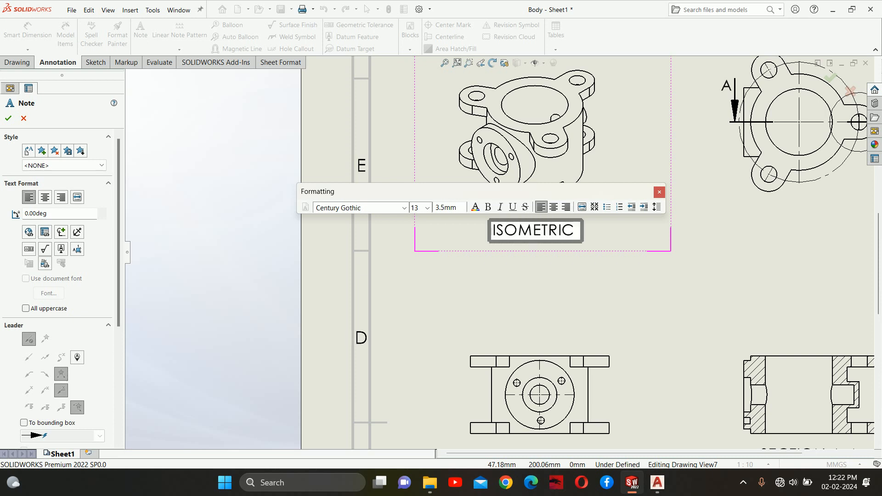
type(" VIEW")
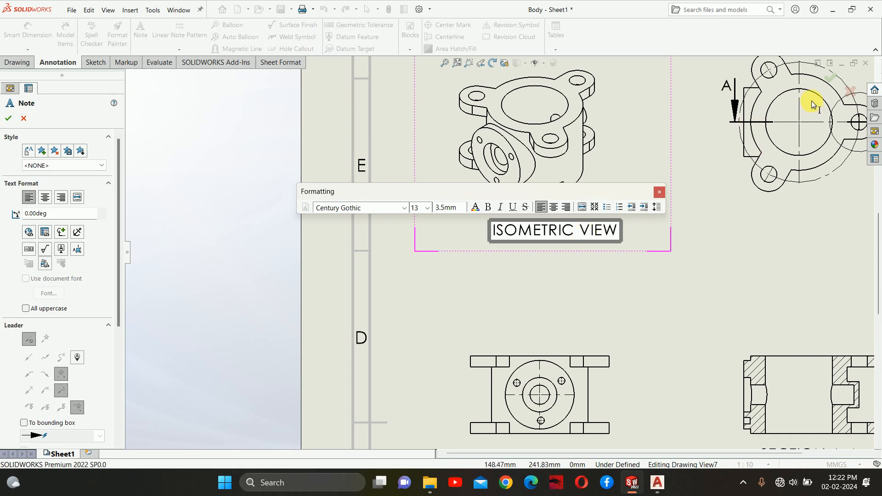
left_click(830, 81)
scroll(546, 249, "up", 3)
mouse_move(534, 243)
left_mouse_down()
mouse_move(524, 248)
mouse_move(520, 240)
left_mouse_up()
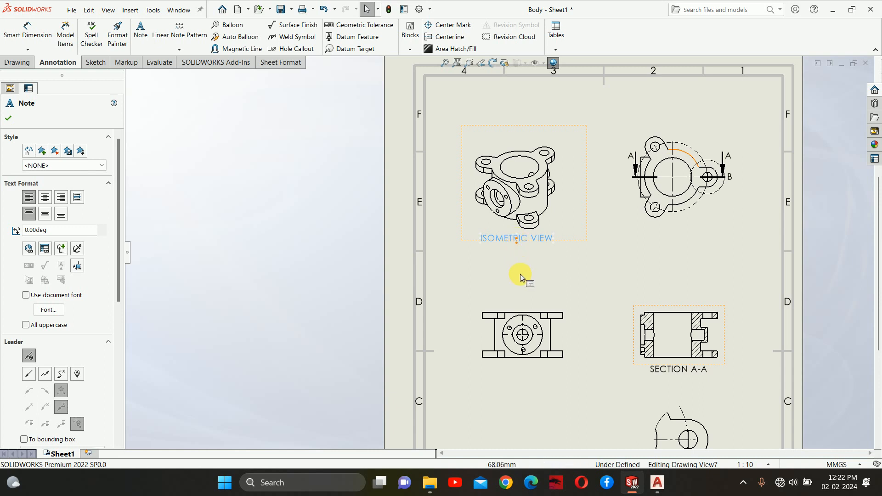
Copy the ISOMETRIC VIEW note, placing one copy below the top view and another below the projected flange view.
left_click_drag(508, 255, 691, 248)
left_click_drag(544, 246, 514, 245)
left_click(668, 250)
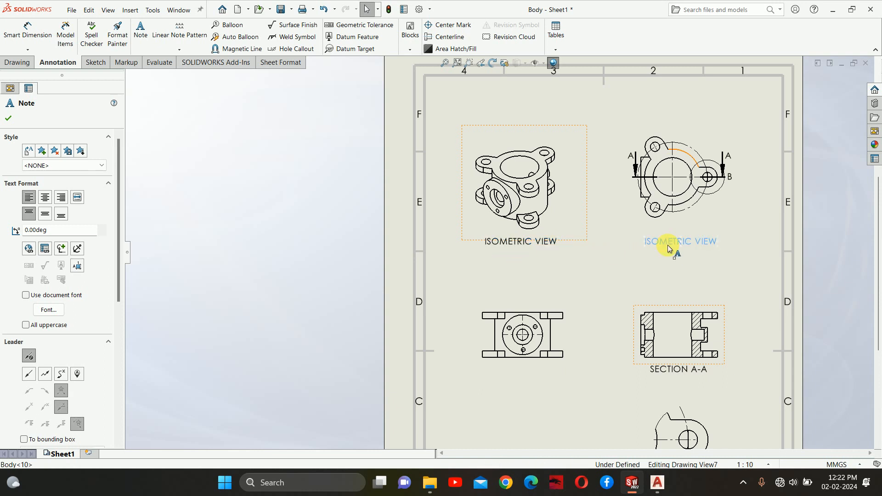
key("ctrl+v")
left_click(696, 265)
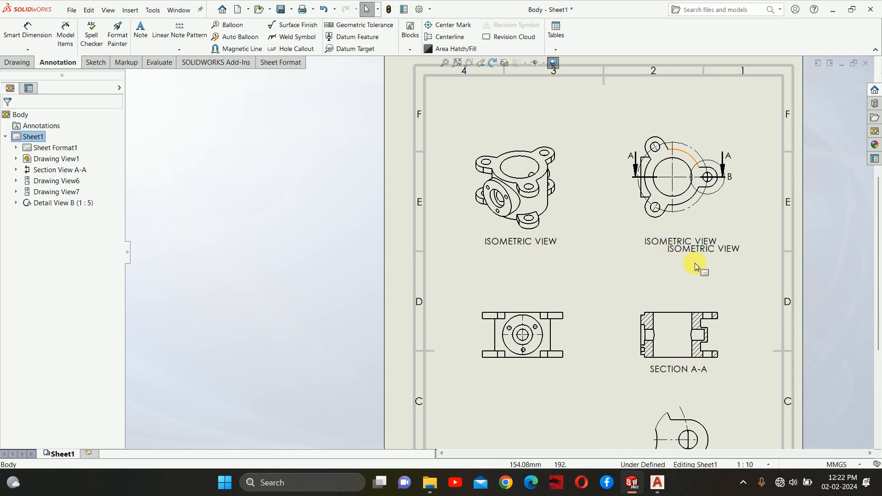
left_click_drag(714, 252, 593, 336)
left_click_drag(549, 384, 532, 379)
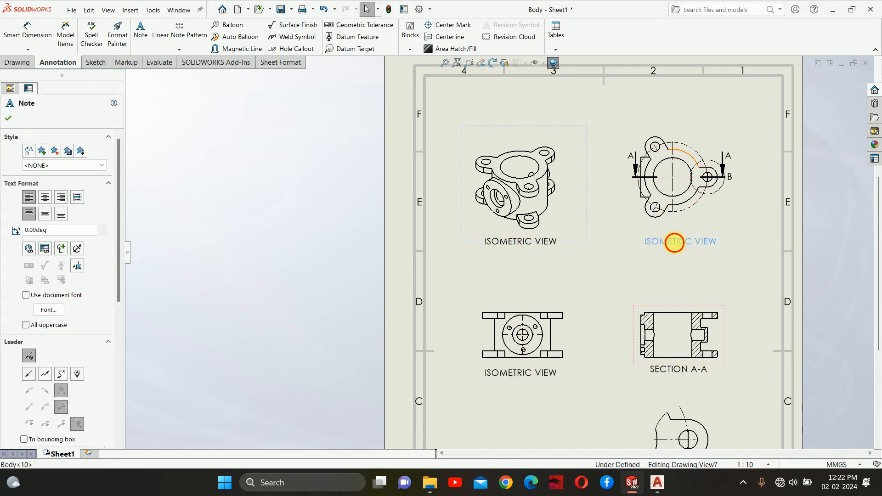
Change the copied note below the top view to read TOP VIEW.
double_click(676, 240)
left_click_drag(689, 240, 594, 240)
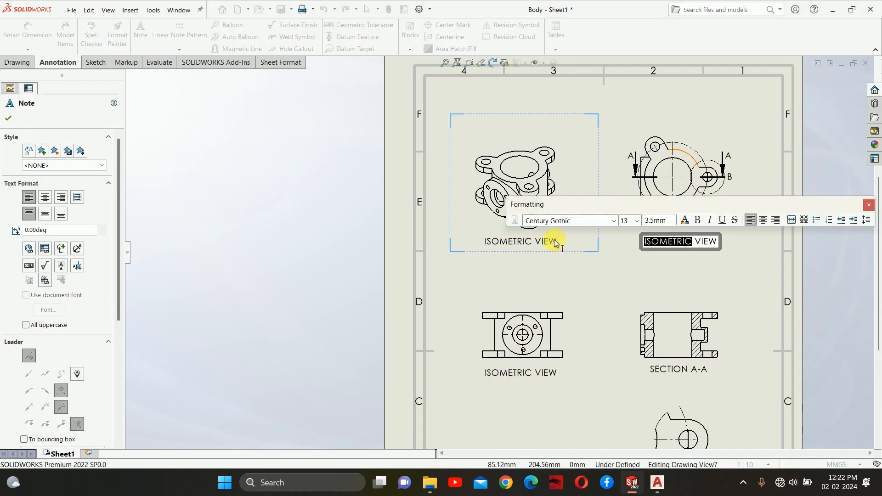
type("t")
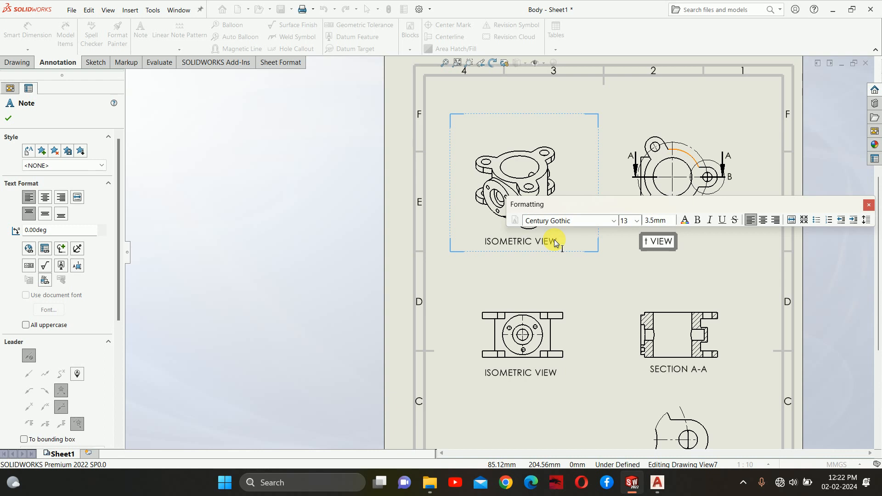
type("TOP")
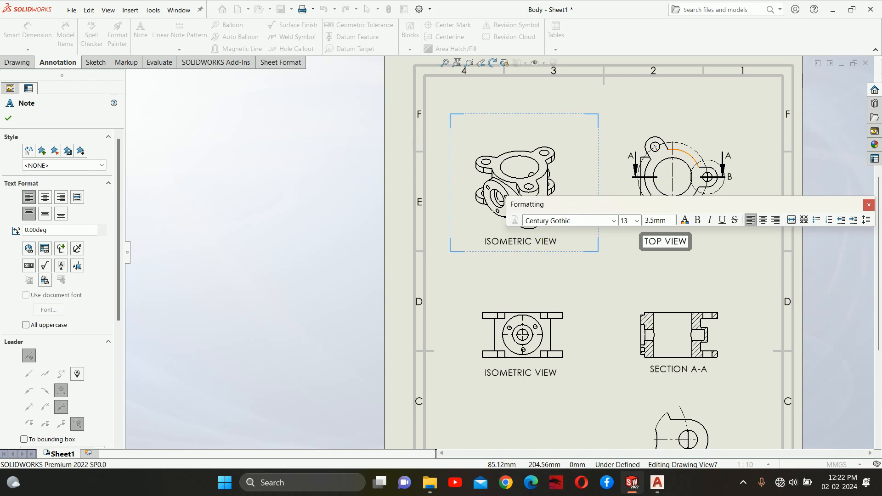
left_click(532, 335)
Replace the text of the copied note below the projected flange view with SIDE VIEW.
double_click(523, 372)
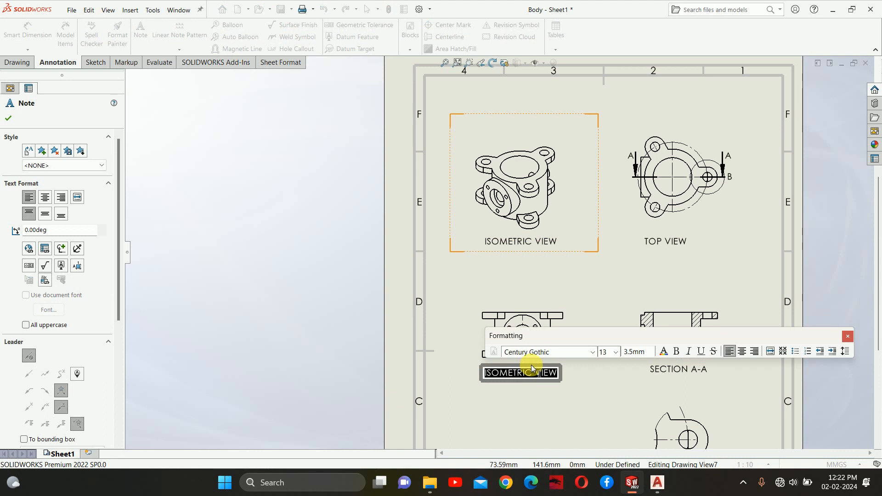
key("BackSpace")
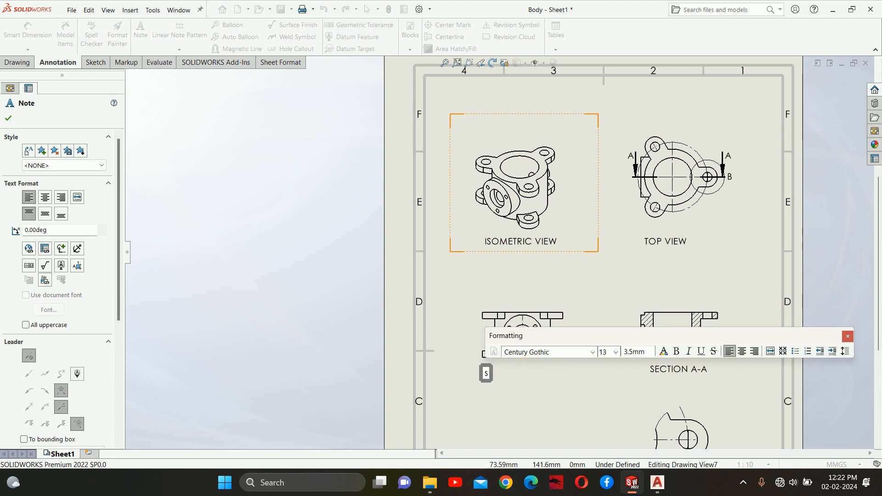
type("side view")
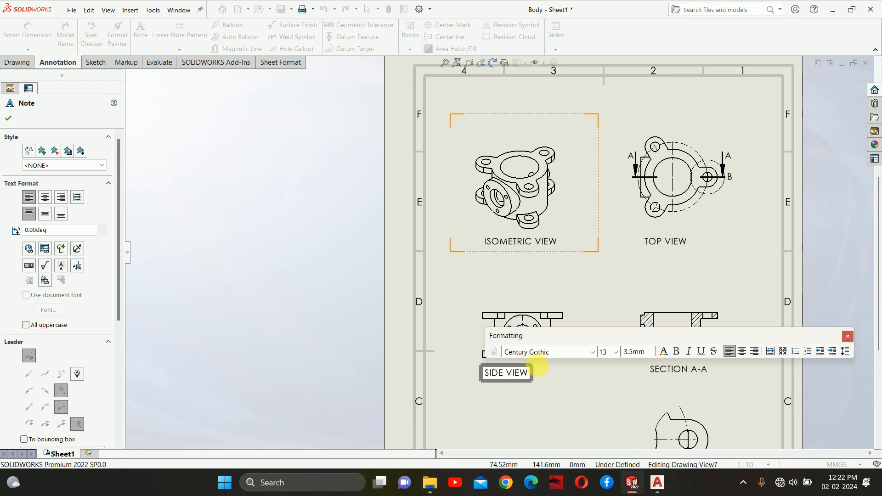
left_click(562, 403)
Centre the SIDE VIEW and TOP VIEW notes beneath their respective views.
left_click_drag(516, 379, 521, 376)
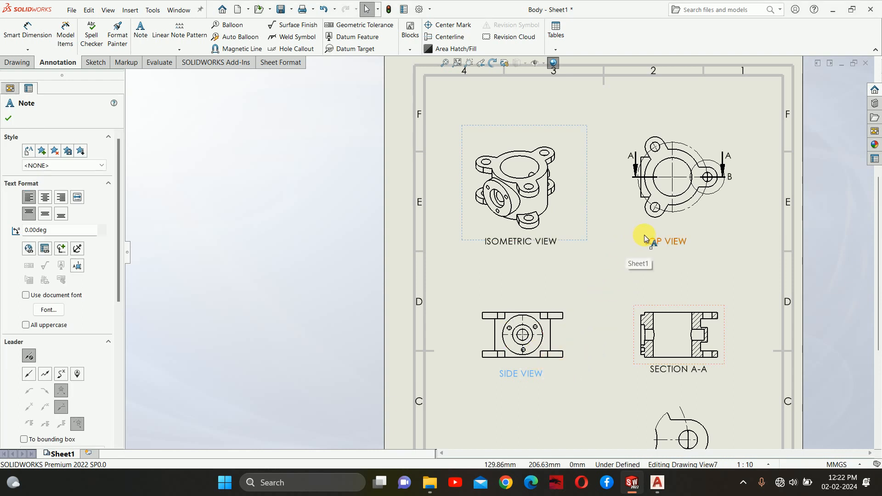
left_click_drag(649, 240, 664, 247)
left_click(583, 299)
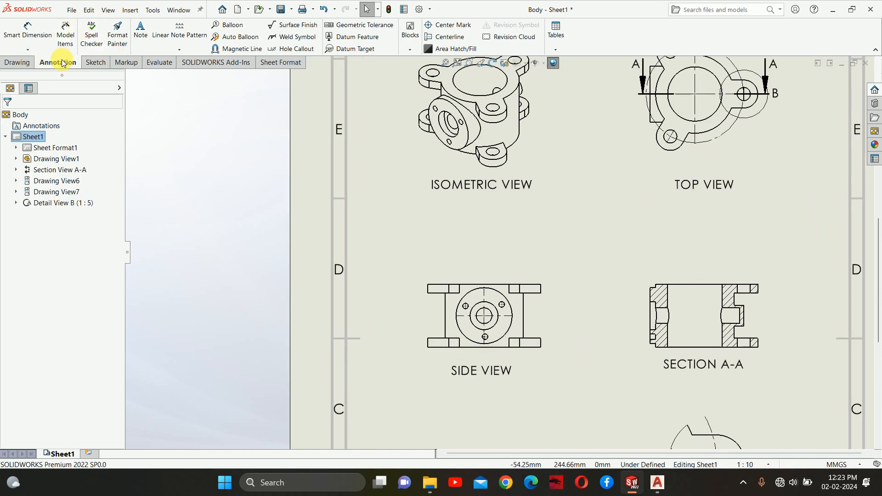
Dimension the diameter of the flange's outer circle in the side view, placing the text above the view.
left_click(25, 33)
scroll(516, 287, "down", 3)
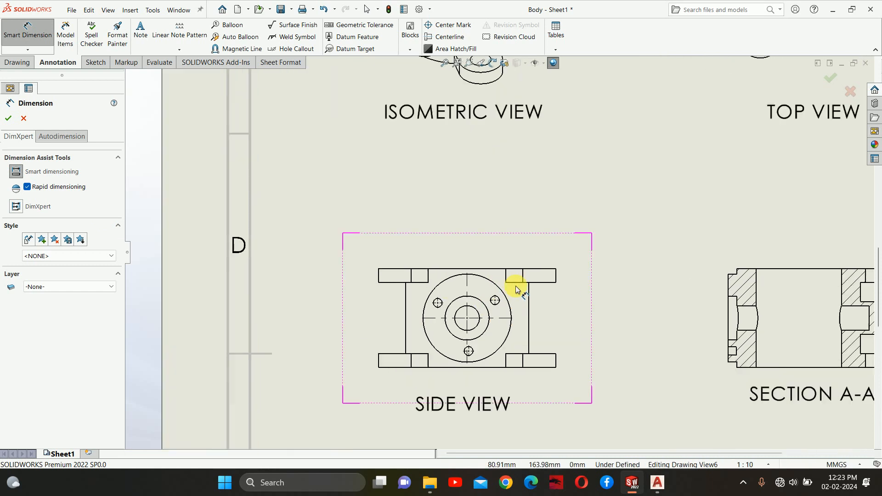
left_click(474, 271)
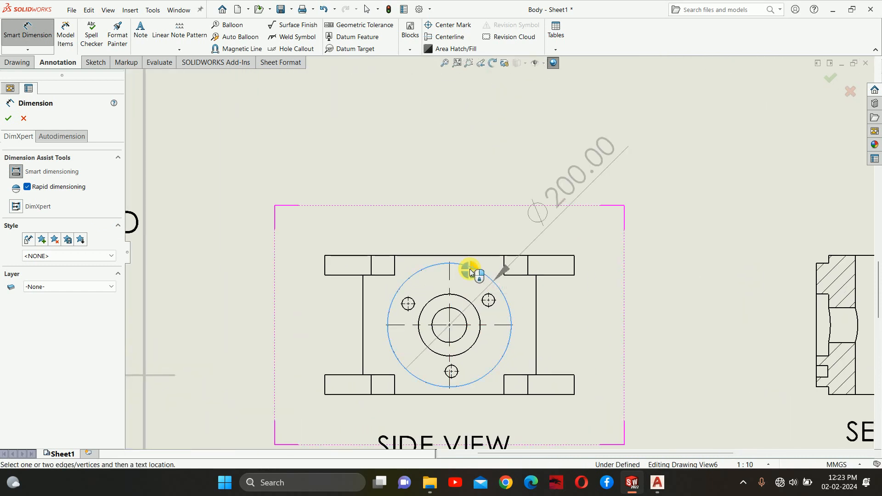
scroll(482, 229, "up", 2)
scroll(522, 202, "down", 1)
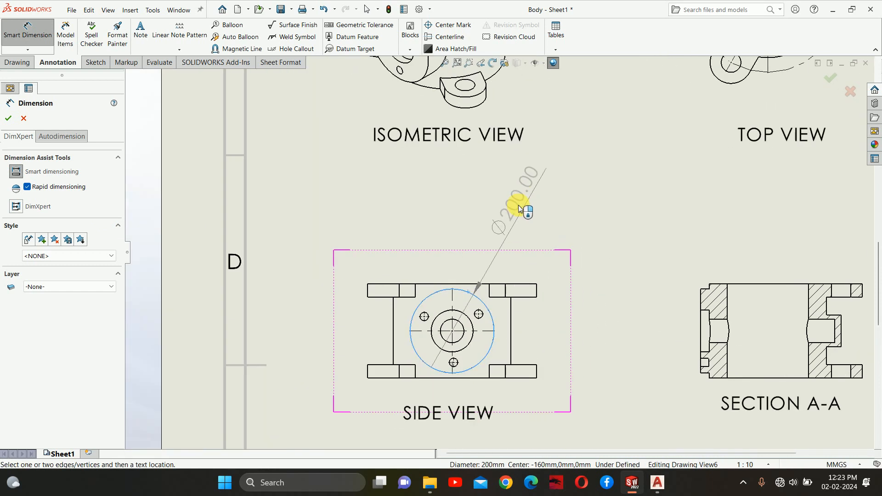
left_click(518, 205)
Dimension the diameter of the middle concentric circle on the side view's flange, placing the text on the opposite side.
scroll(404, 308, "down", 2)
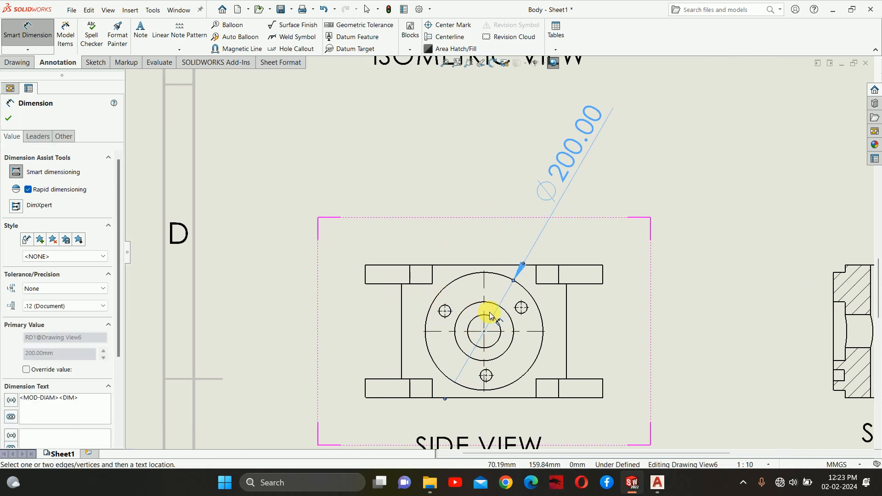
left_click(468, 306)
scroll(386, 215, "up", 2)
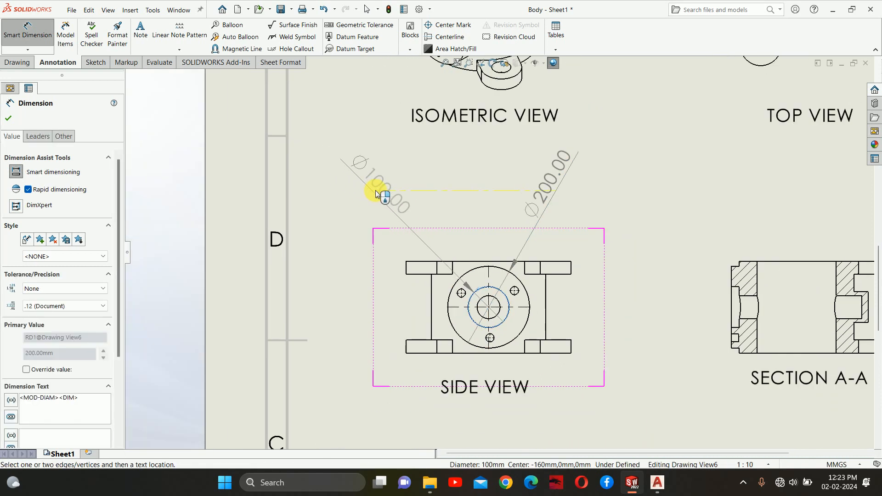
left_click(377, 204)
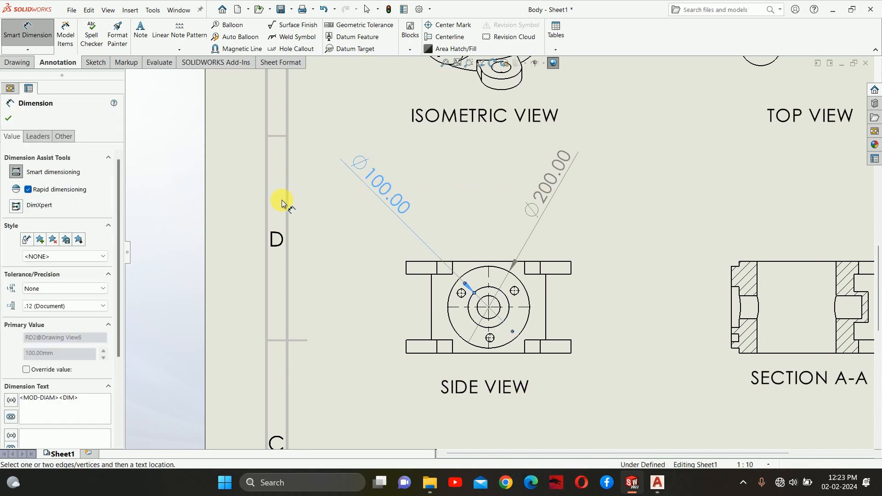
left_click(15, 117)
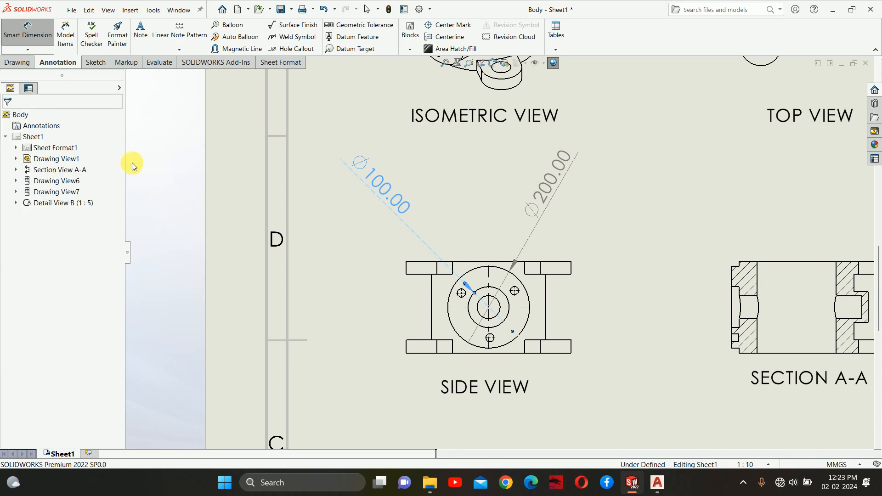
Try autodimensioning all entities in Detail View B with baseline schemes, placing dimensions below and to the right of the view.
left_click(17, 36)
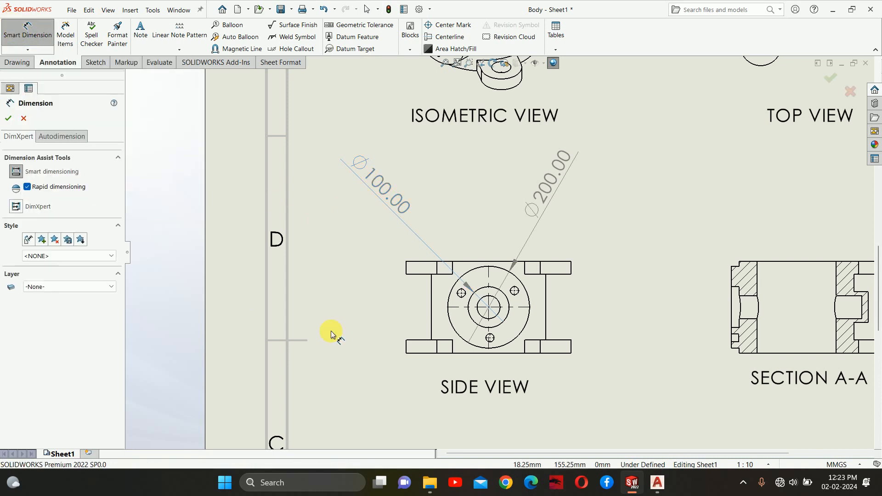
left_click(58, 136)
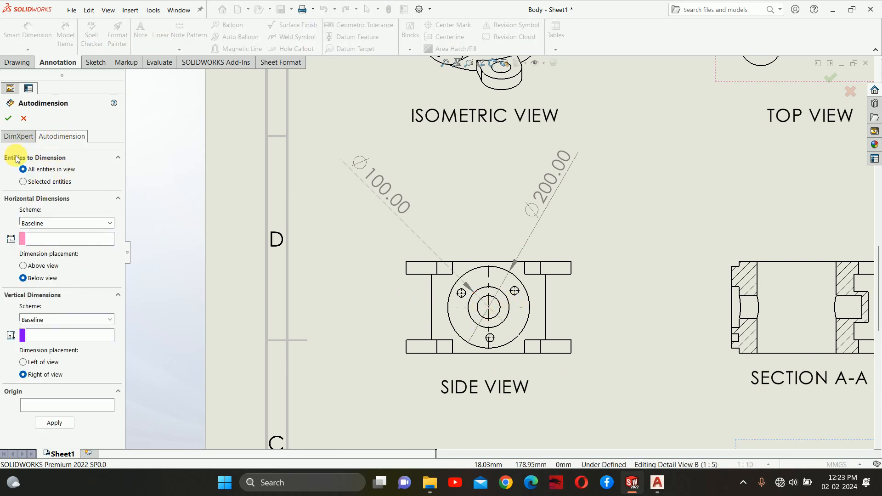
left_click(7, 119)
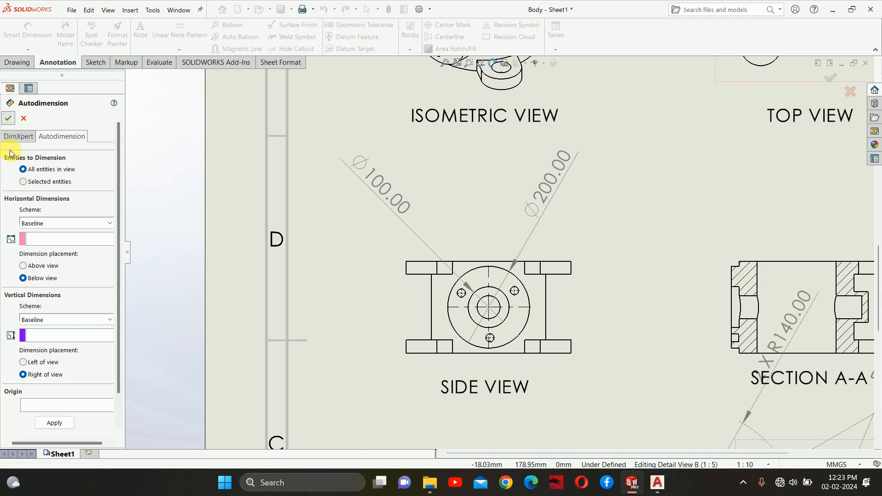
scroll(566, 294, "up", 8)
scroll(566, 307, "down", 8)
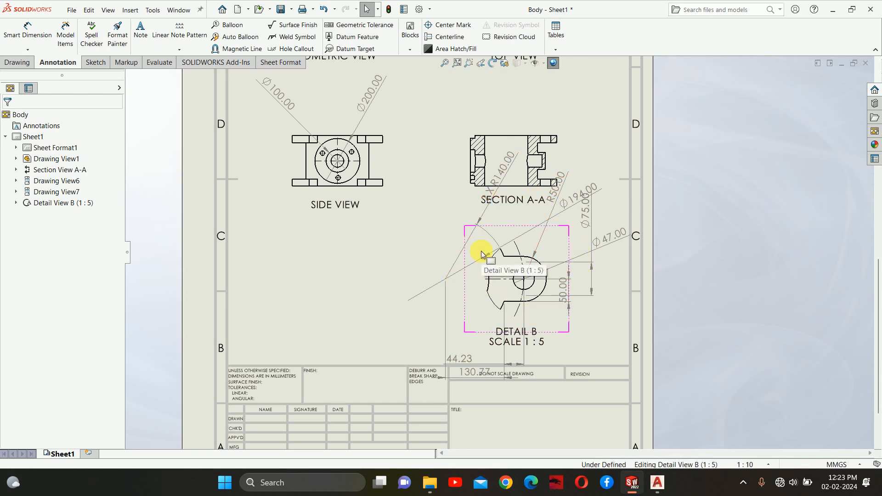
scroll(483, 241, "up", 1)
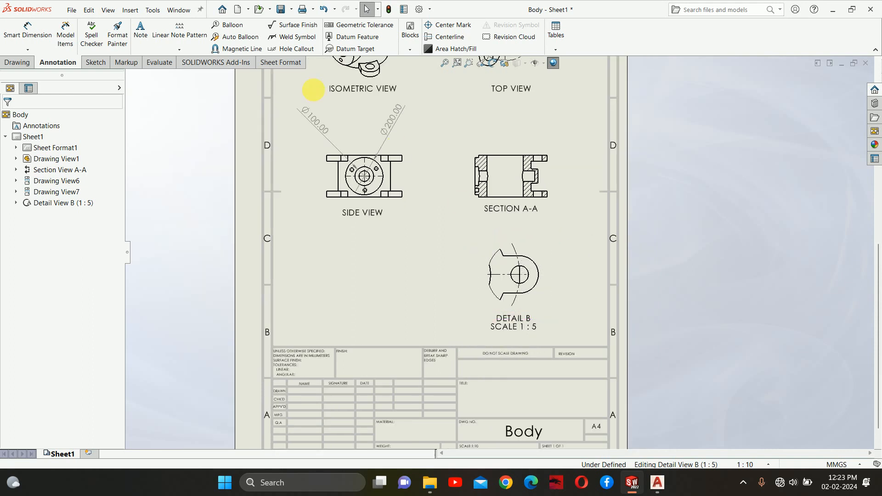
Delete both diameter dimensions from the side view.
left_click(386, 121)
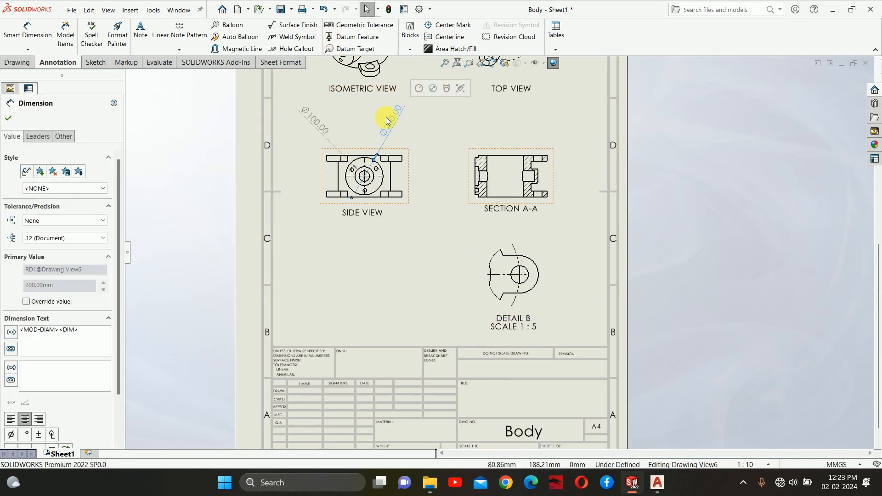
key("Delete")
left_click(319, 134)
key("Delete")
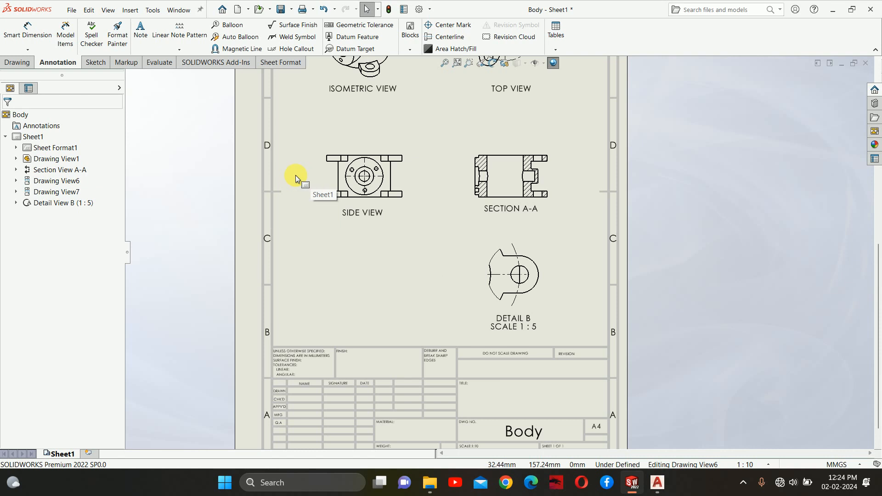
Import the round flange's model dimensions into the side view with Selected feature as the source, placing the Ø100 and Ø200 dimensions outside the view.
left_click(320, 175)
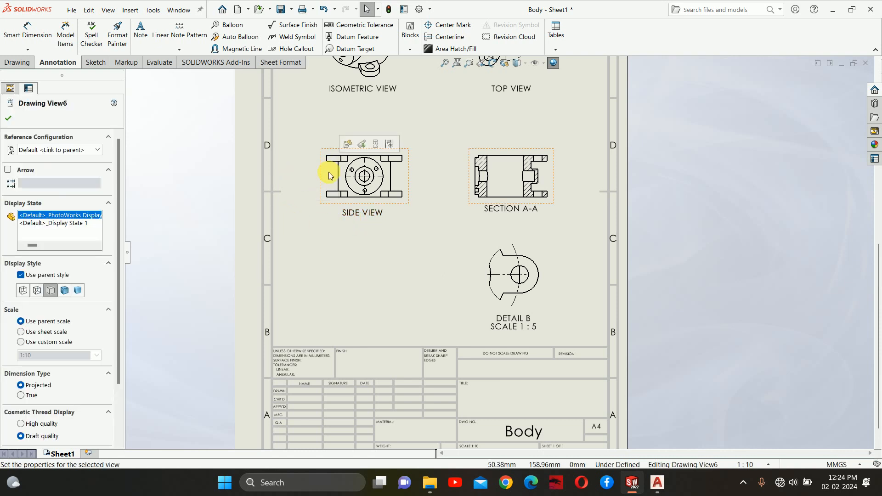
double_click(322, 175)
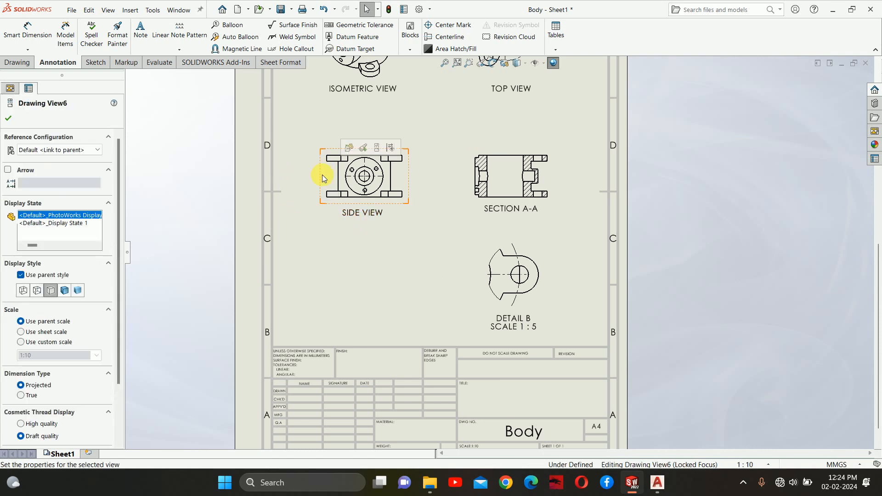
left_click(60, 34)
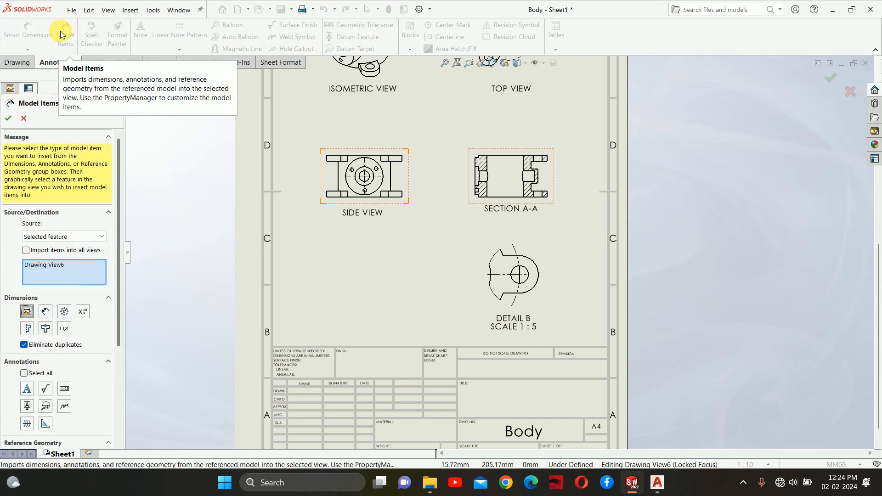
left_click(39, 237)
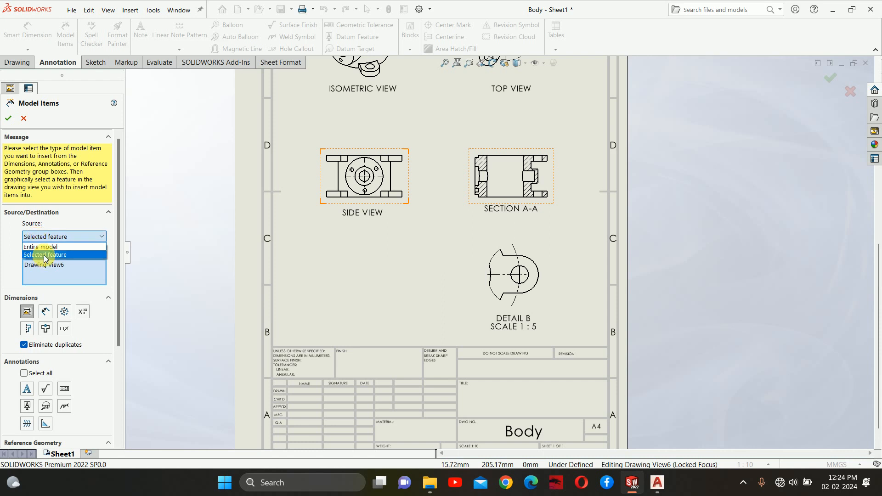
left_click(45, 256)
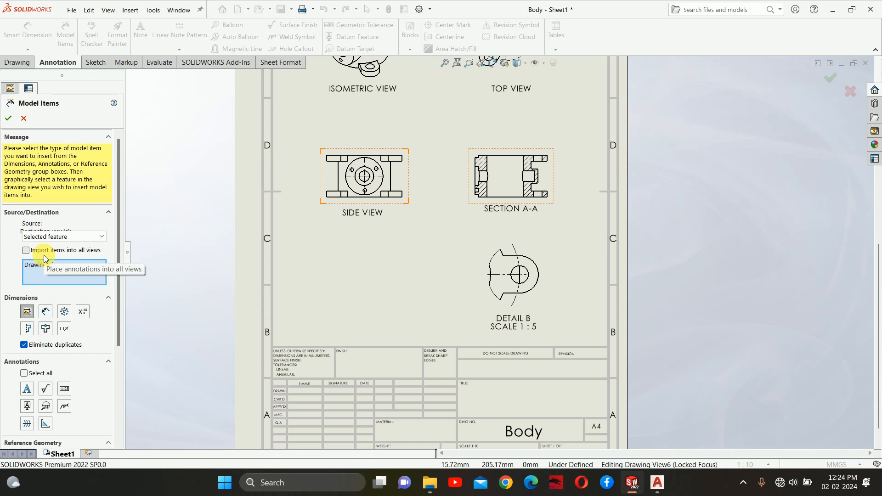
scroll(368, 177, "down", 3)
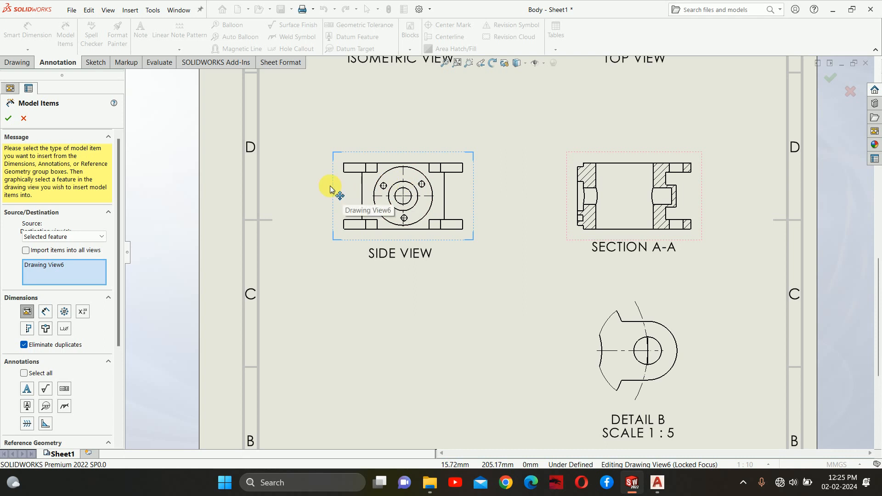
scroll(362, 181, "down", 2)
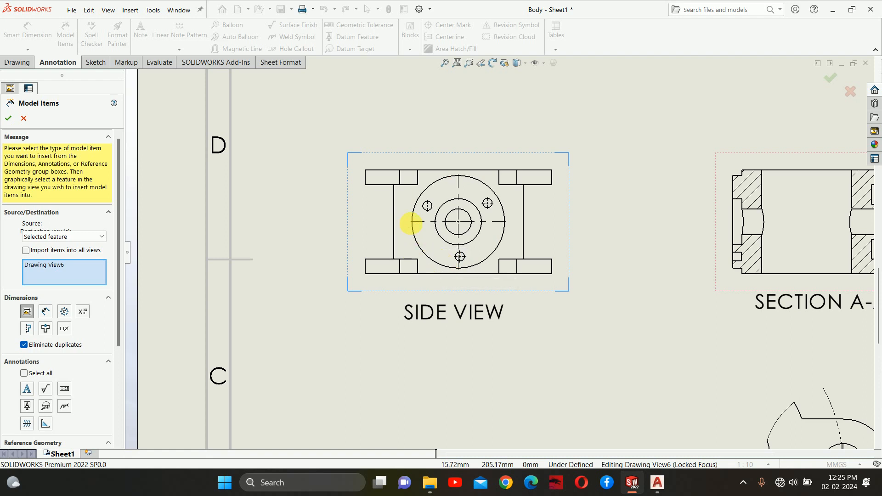
left_click(414, 235)
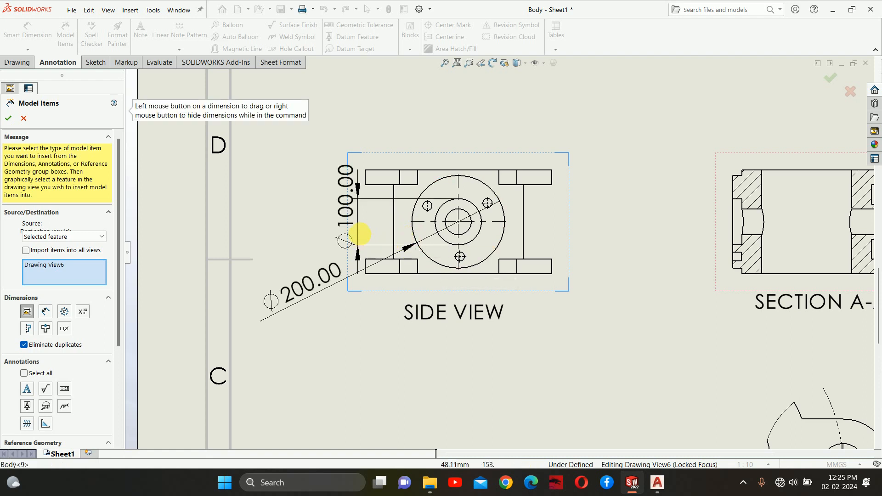
left_click_drag(351, 199, 302, 158)
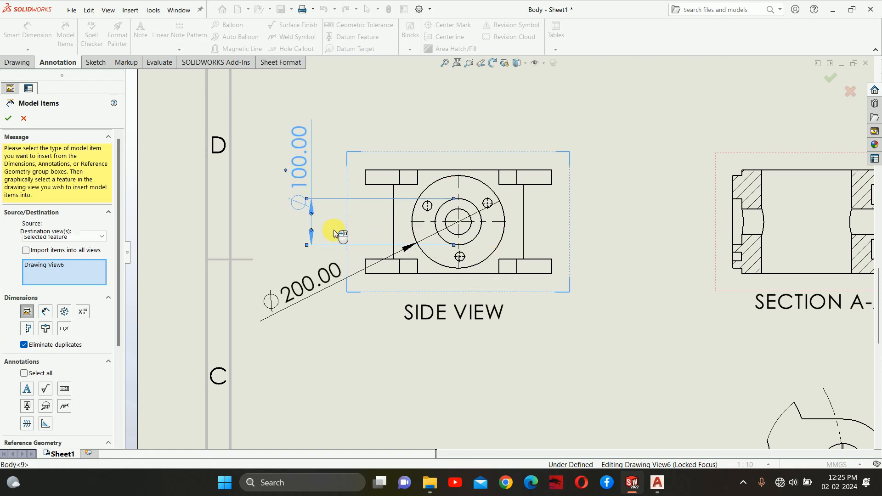
left_click_drag(313, 277, 350, 342)
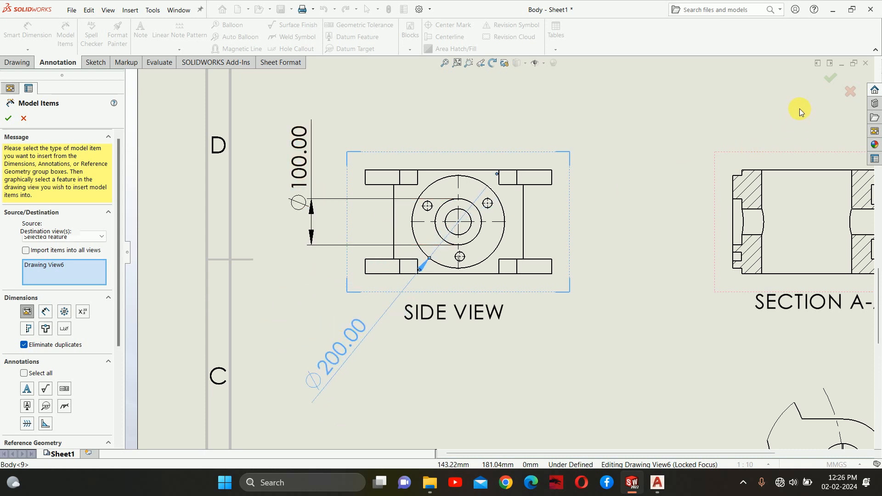
Import the flange's small bolt-hole dimensions into the side view, placing the Ø20 and 75 mm dimensions beside the view.
scroll(503, 250, "up", 2)
scroll(482, 198, "down", 2)
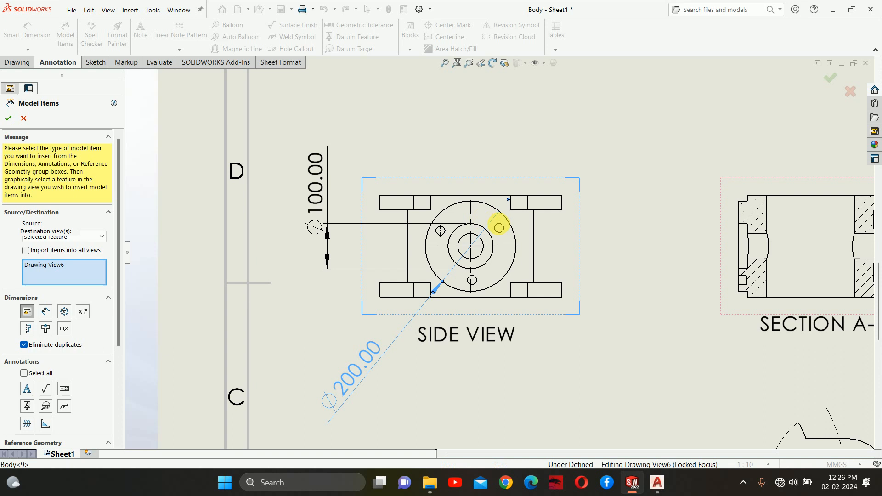
left_click(500, 234)
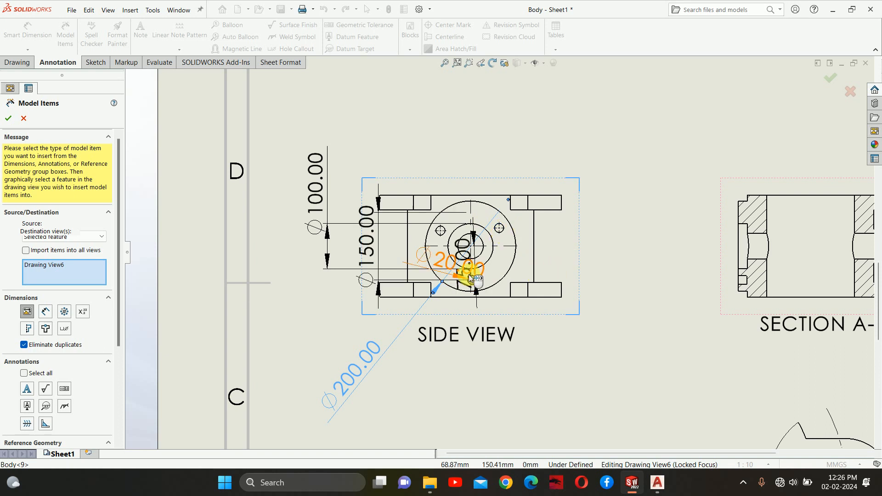
left_click_drag(470, 277, 658, 311)
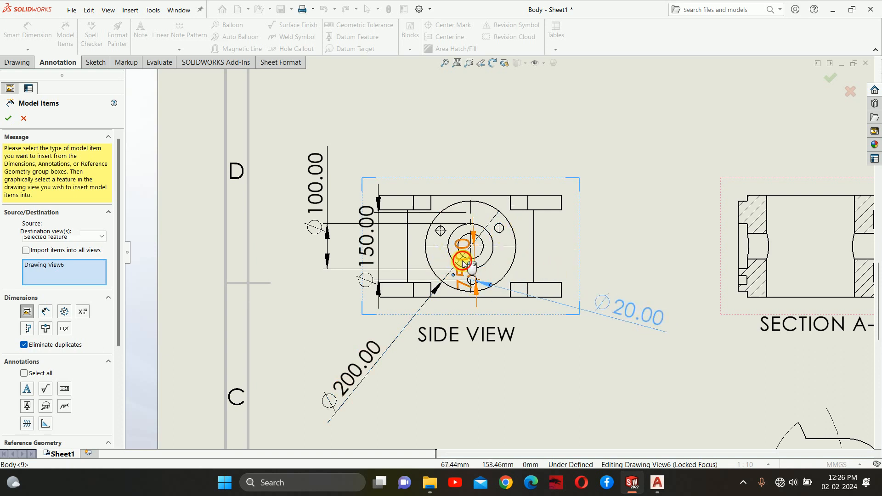
left_click_drag(463, 263, 632, 188)
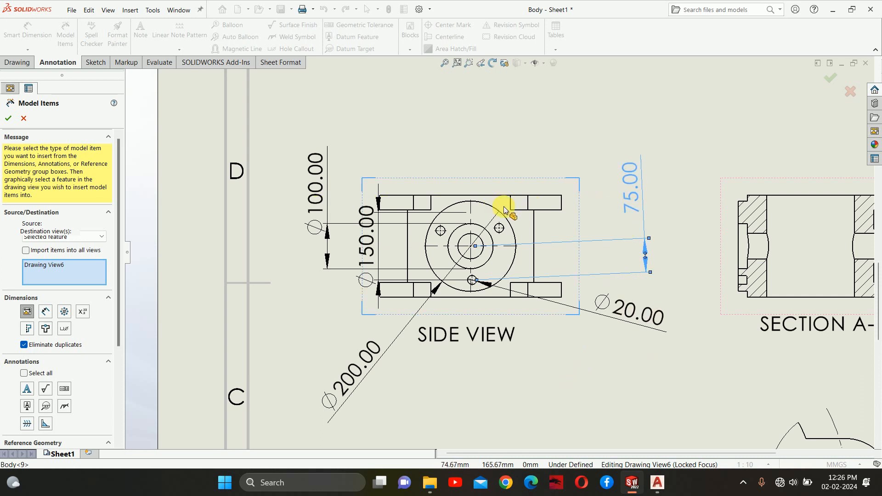
left_click(563, 200)
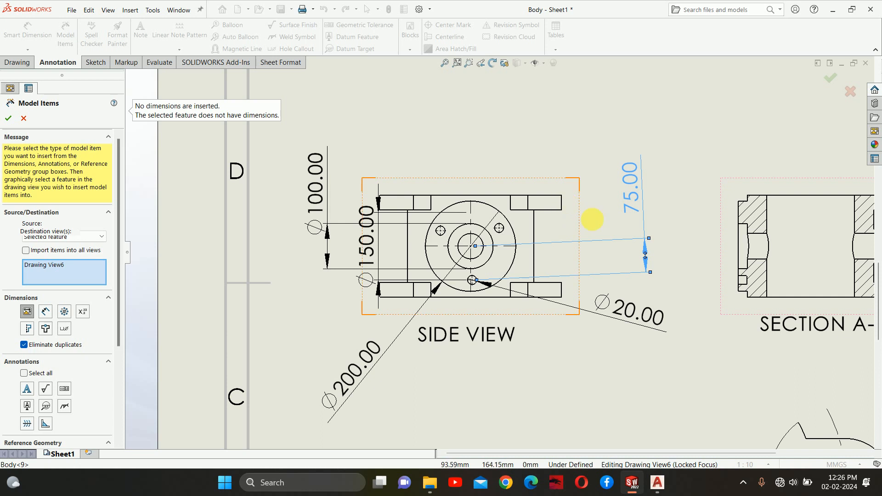
left_click(826, 82)
Import the model dimensions of the central bore into the top view, placing the Ø194 dimension farther out from the view.
scroll(528, 252, "up", 5)
scroll(561, 256, "down", 4)
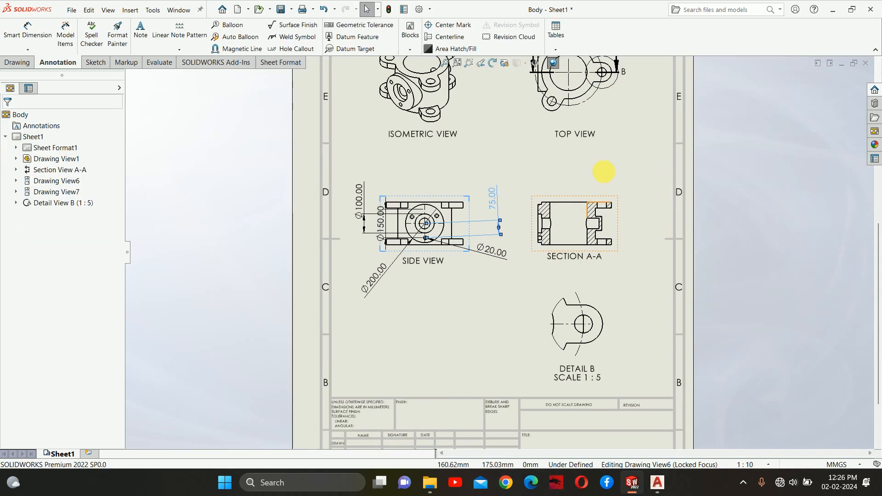
scroll(603, 171, "up", 4)
scroll(517, 266, "down", 5)
scroll(515, 242, "up", 1)
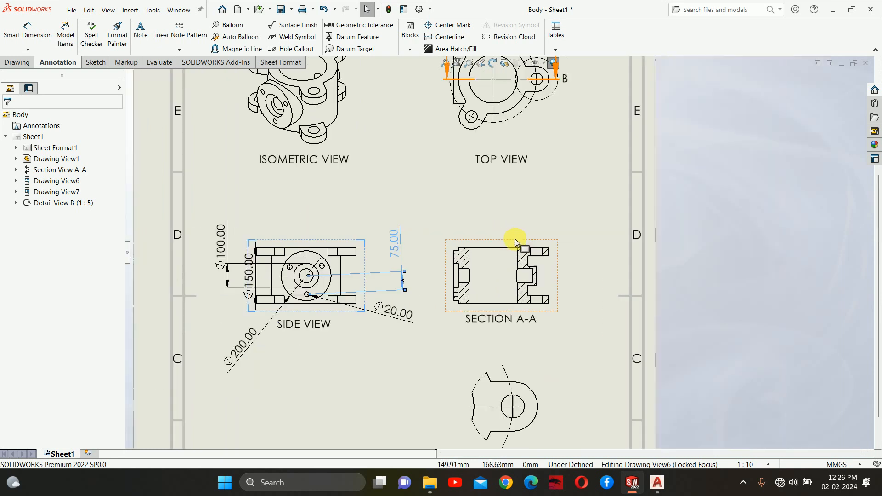
scroll(515, 238, "up", 4)
scroll(508, 192, "down", 4)
left_click(519, 189)
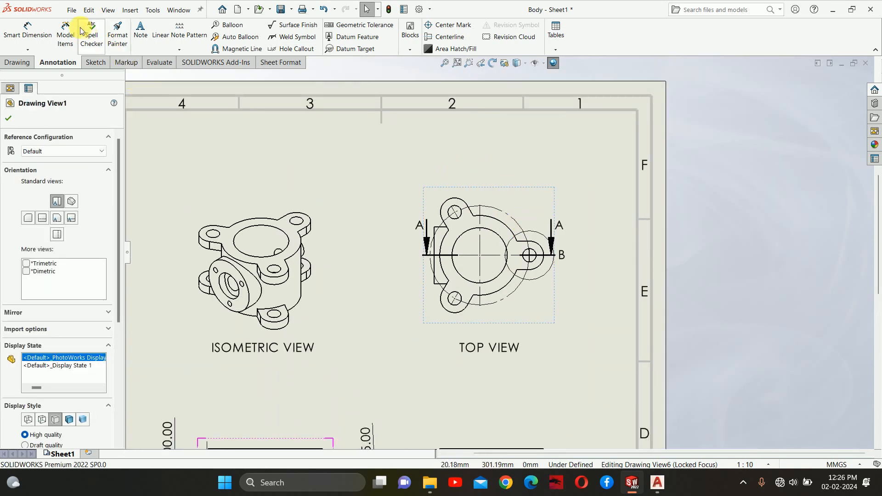
left_click(66, 29)
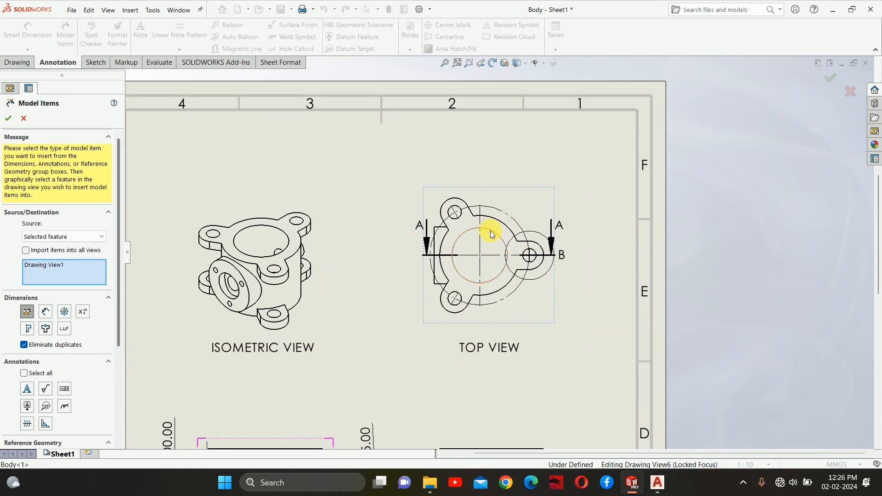
left_click(491, 235)
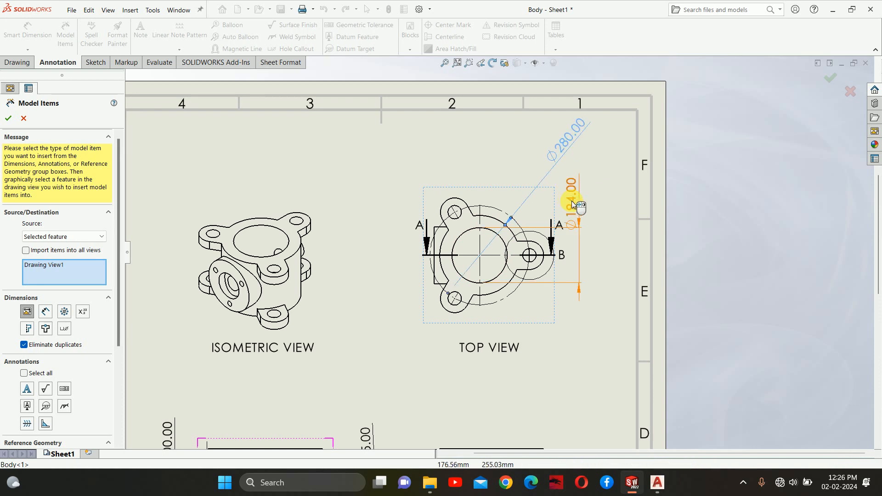
left_click_drag(573, 204, 592, 216)
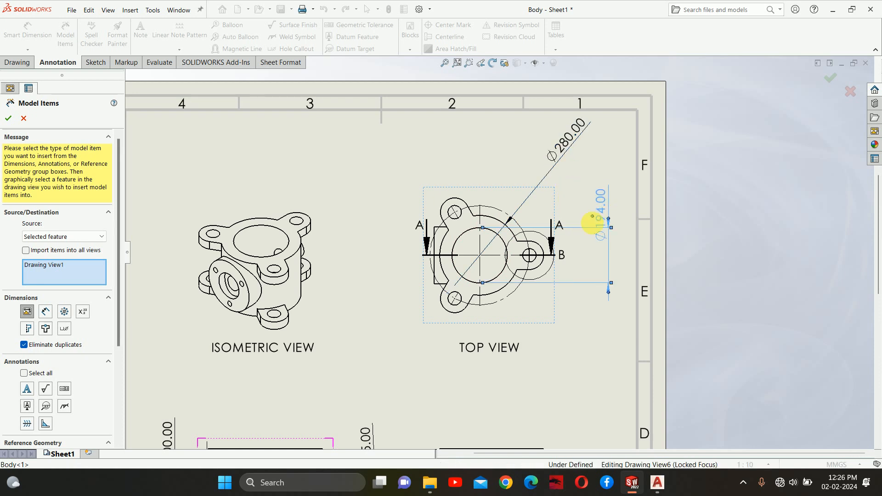
left_click(831, 74)
Move the side view's Ø150 dimension to the opposite side of the view and delete the 75 mm dimension.
scroll(536, 301, "up", 10)
scroll(457, 292, "down", 8)
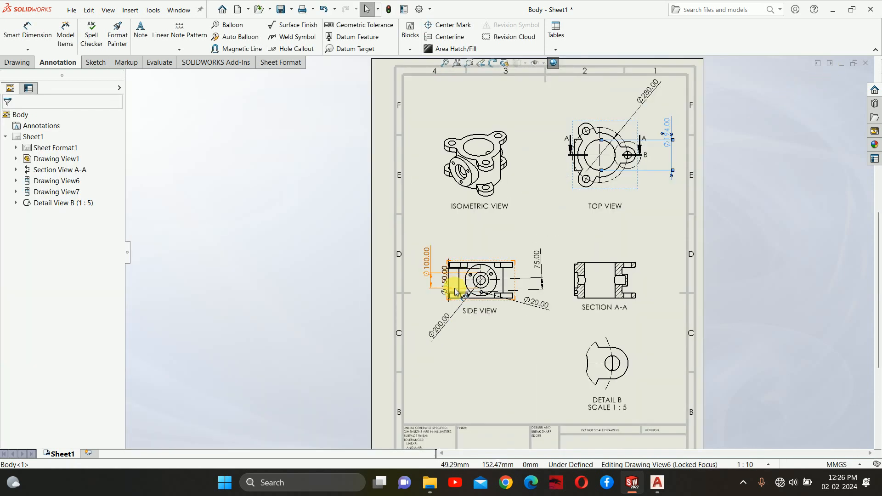
scroll(456, 292, "down", 3)
left_click_drag(450, 276, 569, 192)
left_click(594, 242)
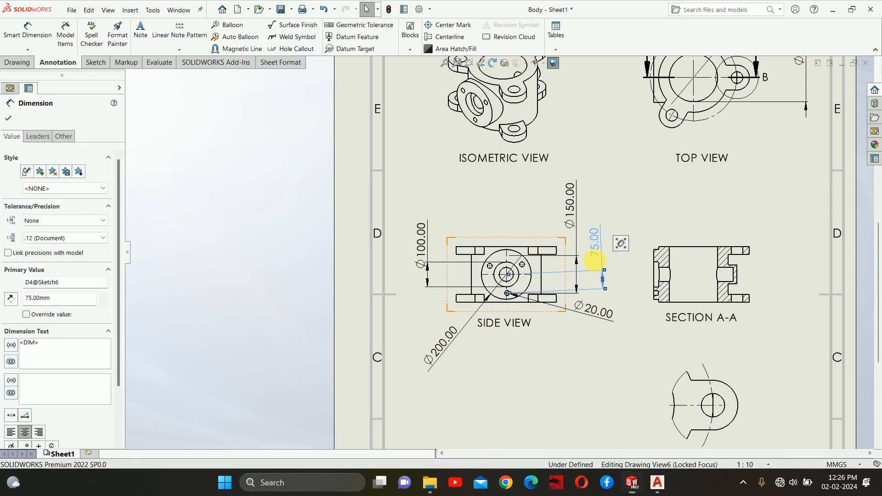
key("Delete")
Import the model dimensions of the main cylindrical body into all views by selecting its edge in the side view.
scroll(585, 327, "down", 2)
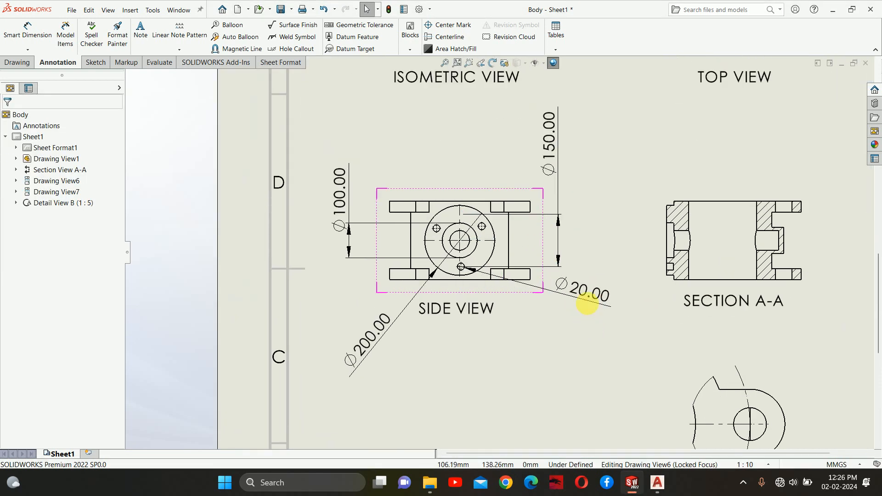
scroll(586, 305, "up", 5)
scroll(560, 257, "down", 1)
scroll(547, 254, "up", 2)
scroll(569, 146, "down", 4)
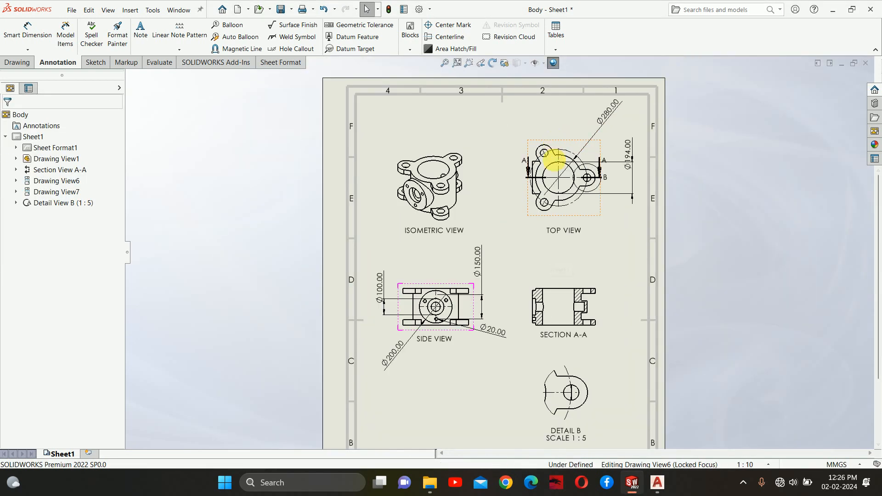
left_click(66, 34)
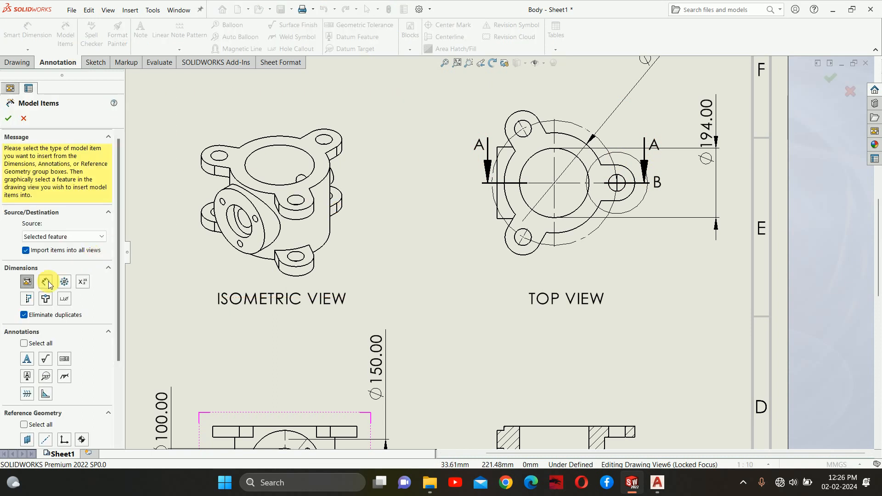
scroll(344, 286, "up", 3)
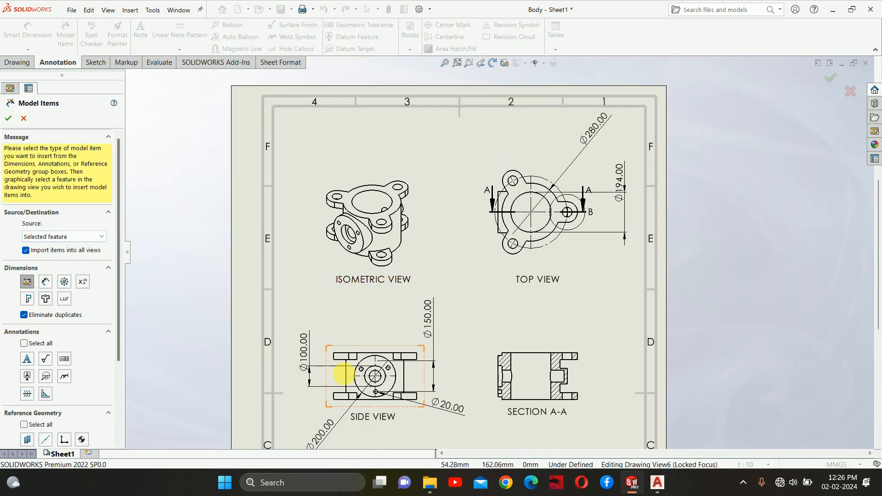
scroll(344, 366, "down", 2)
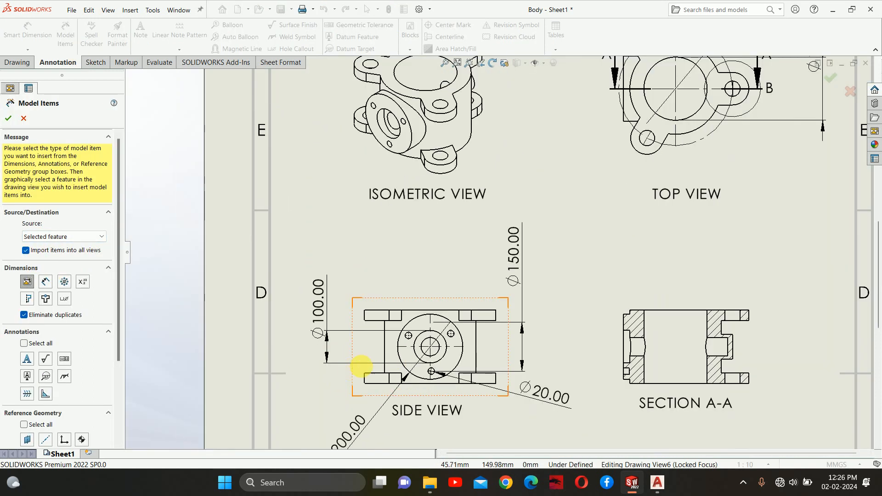
left_click(476, 342)
Place the 225 mm height dimension beside the side view, outside the Ø100 dimension, and finish importing model items.
mouse_move(431, 353)
left_mouse_down()
mouse_move(370, 345)
mouse_move(421, 353)
left_mouse_up()
left_click_drag(303, 325, 287, 308)
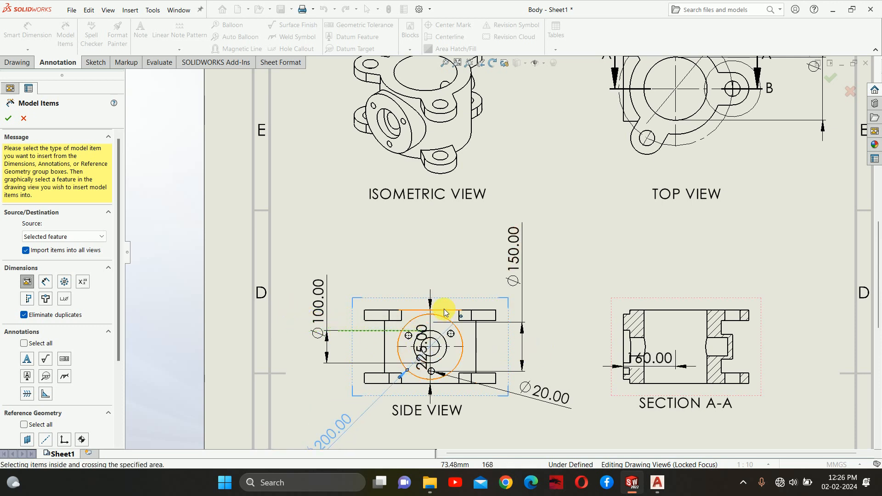
mouse_move(431, 304)
left_mouse_down()
mouse_move(315, 274)
mouse_move(297, 248)
mouse_move(307, 301)
left_mouse_up()
left_click(831, 78)
Reposition the top view's Ø280 and Ø194 dimensions closer to the view.
key("f")
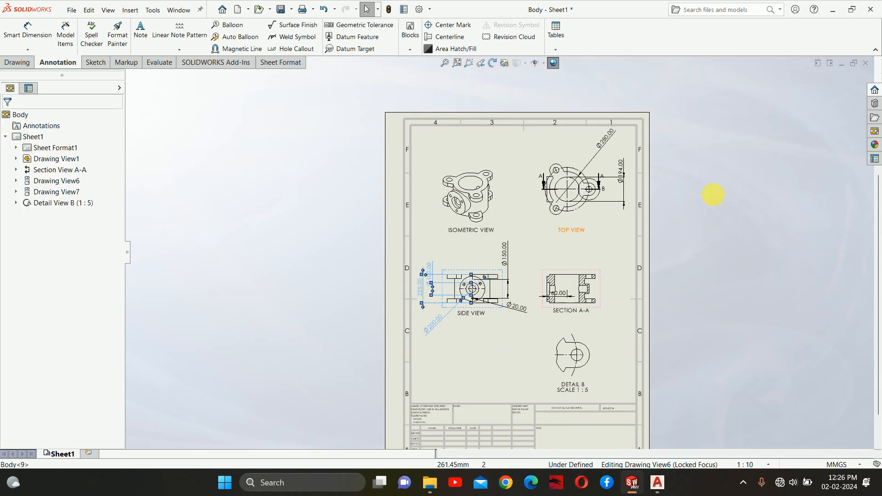
scroll(592, 222, "up", 5)
left_click(557, 140)
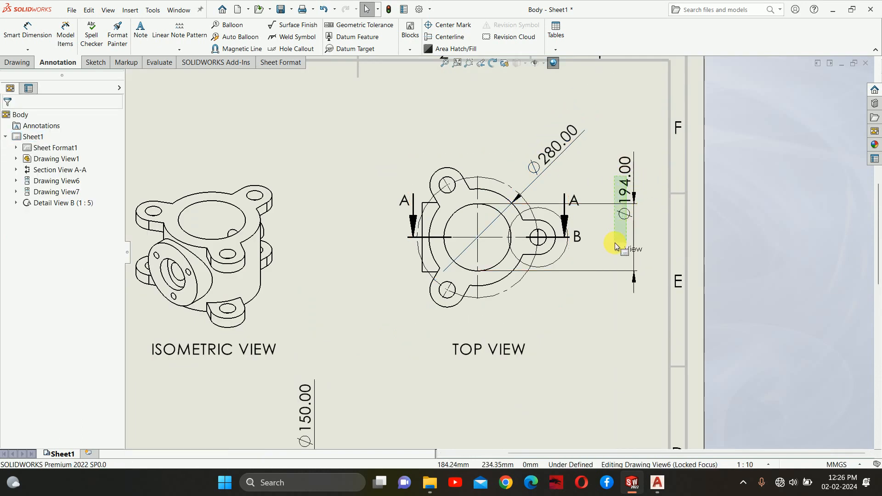
left_click(623, 197)
left_click_drag(623, 197, 597, 244)
Move the 160 mm dimension above Section A-A and centre its text between the extension lines.
key("f")
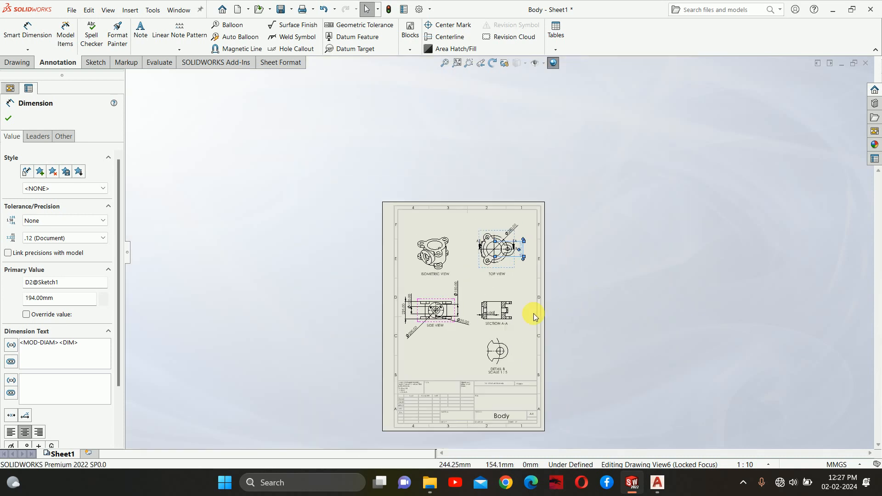
scroll(459, 317, "down", 2)
left_click_drag(501, 251, 500, 213)
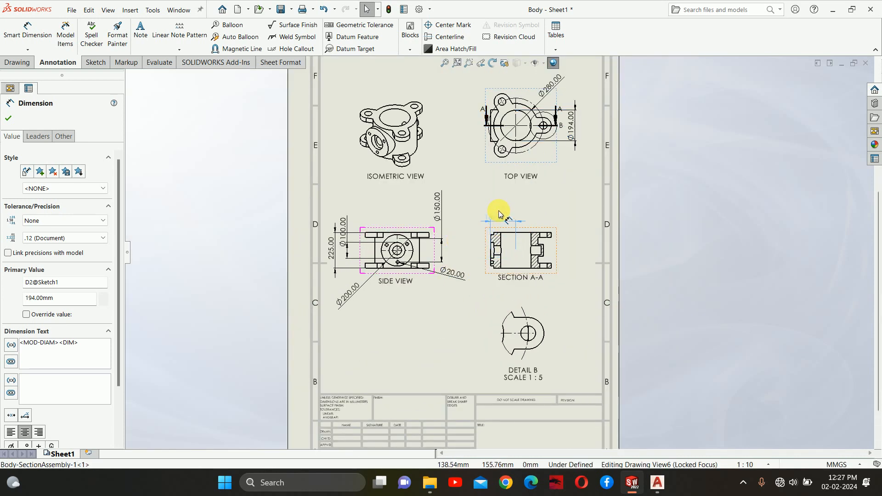
left_click(455, 309)
scroll(493, 254, "down", 3)
scroll(519, 246, "down", 2)
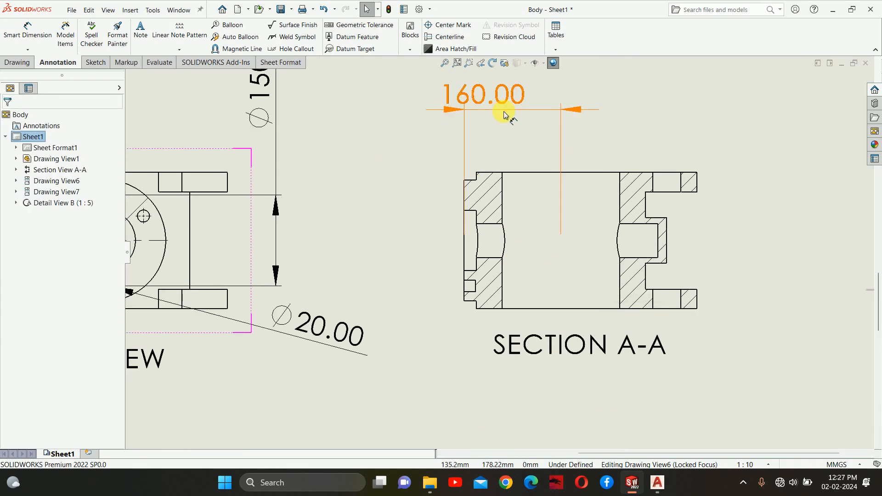
left_click_drag(457, 102, 480, 102)
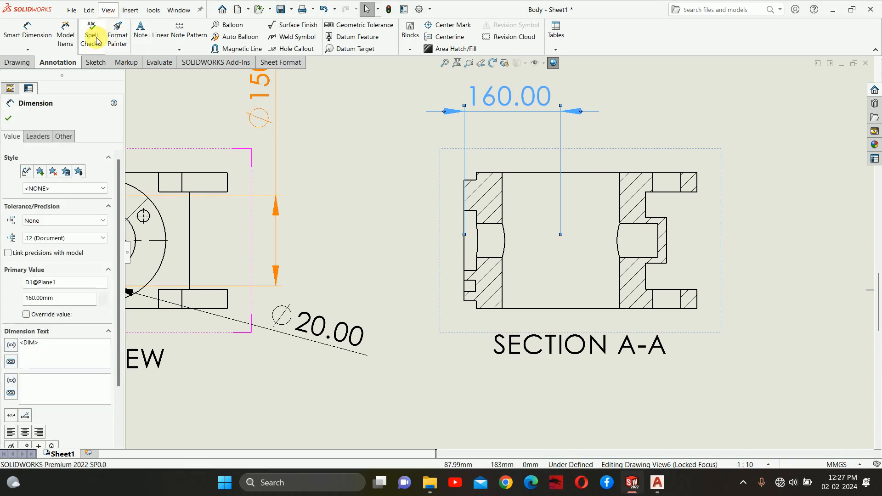
Import the closed-end boss's model dimensions into Section A-A, placing 15 mm below the view and Ø56.20 beside the boss.
left_click(66, 33)
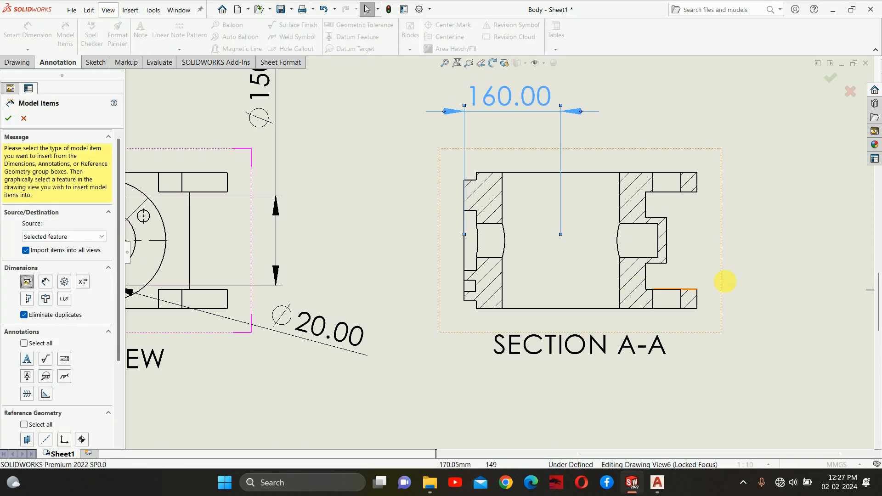
left_click(638, 225)
scroll(499, 252, "up", 3)
left_click_drag(583, 252, 628, 311)
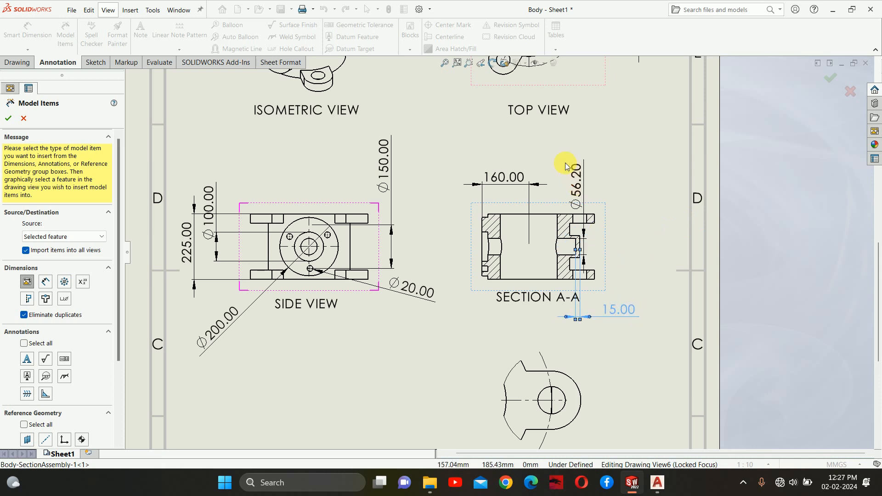
left_click_drag(578, 179, 668, 215)
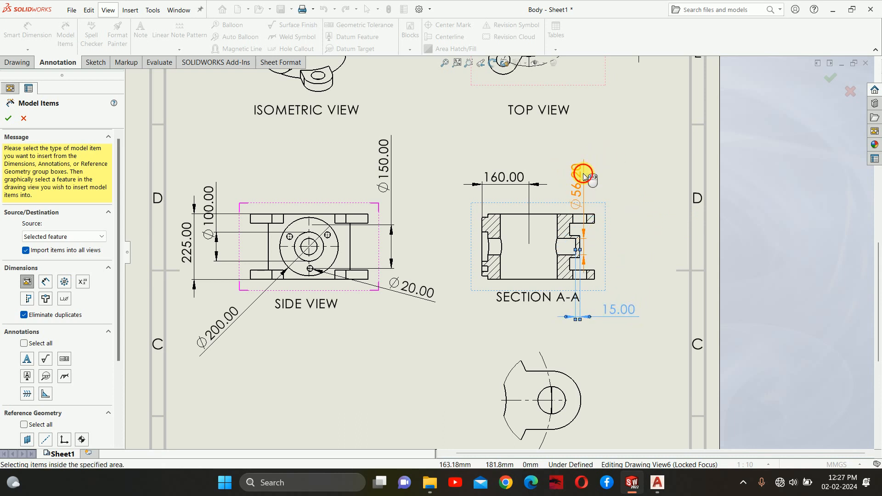
left_click_drag(577, 169, 645, 208)
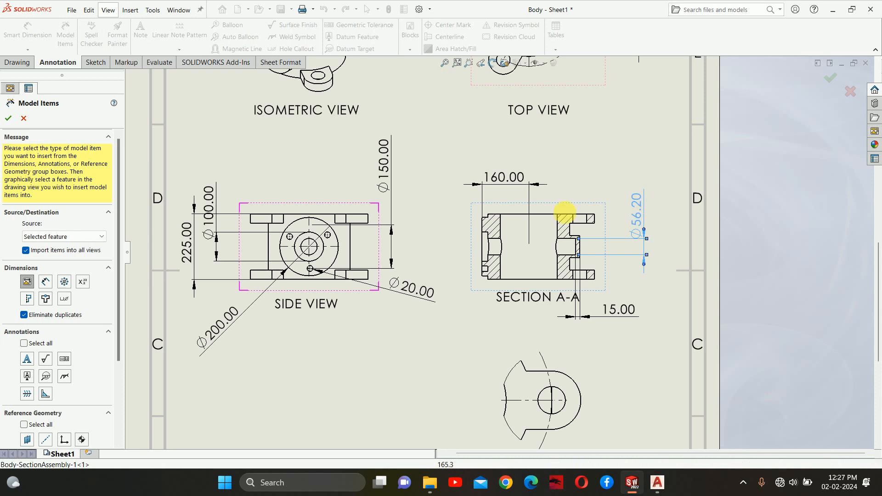
Import the flange-side bore's Ø56.20 dimension, place it outside the flange of Section A-A, and raise the 160 mm dimension.
scroll(483, 229, "up", 3)
scroll(484, 231, "down", 3)
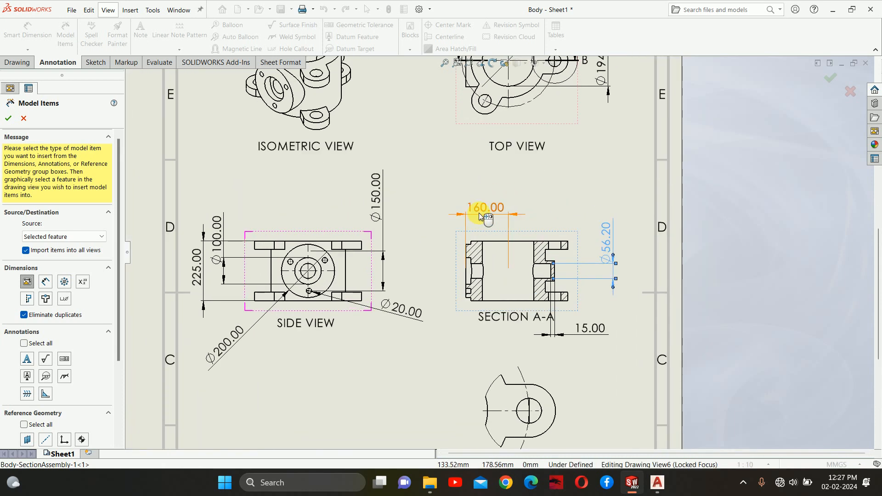
scroll(559, 228, "up", 3)
scroll(502, 252, "down", 2)
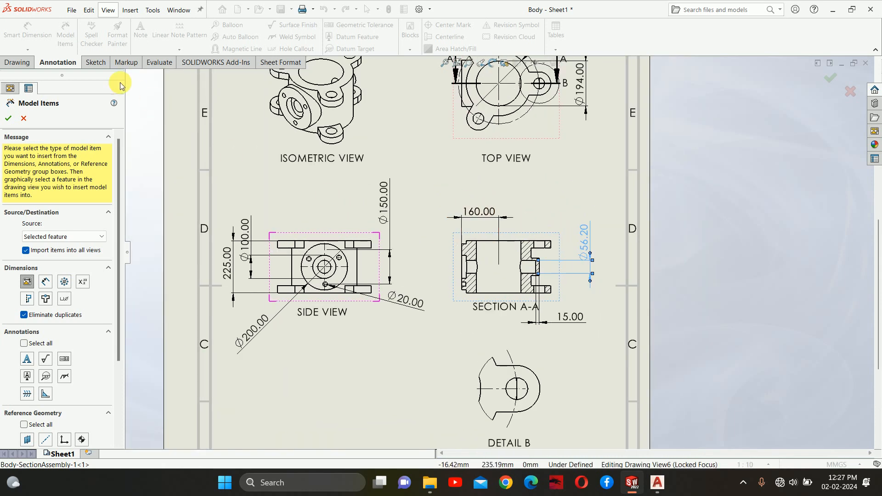
scroll(478, 252, "down", 2)
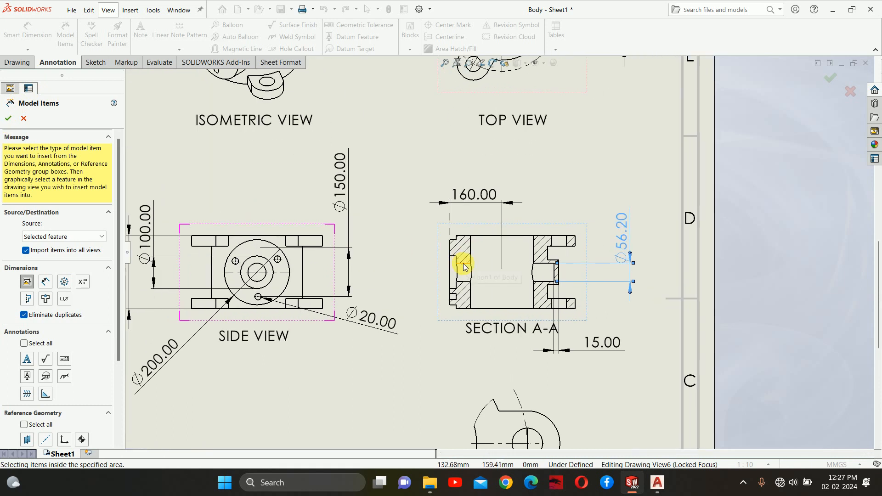
mouse_move(459, 197)
left_mouse_down()
mouse_move(432, 240)
mouse_move(465, 196)
left_mouse_up()
left_click_drag(448, 198, 423, 261)
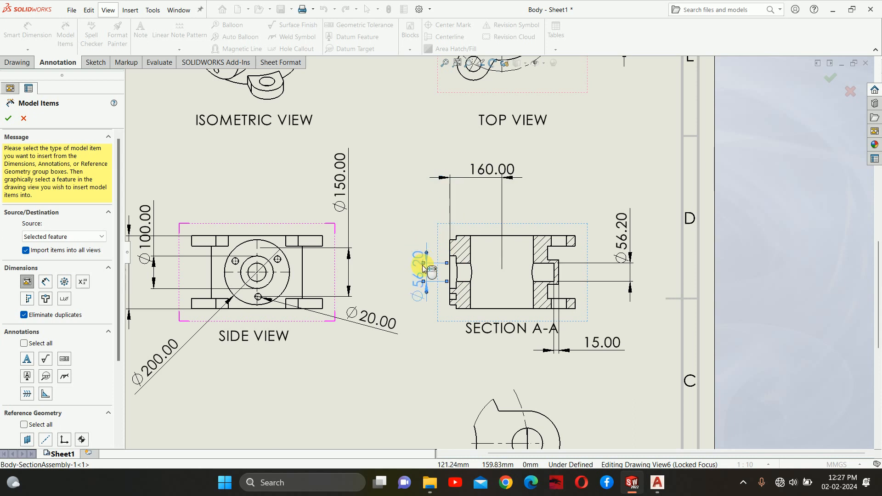
Import the small flange hole's dimensions from Section A-A, placing 19 mm below the view and shifting the flange-side Ø56.20 text upward.
key("f")
scroll(505, 260, "down", 2)
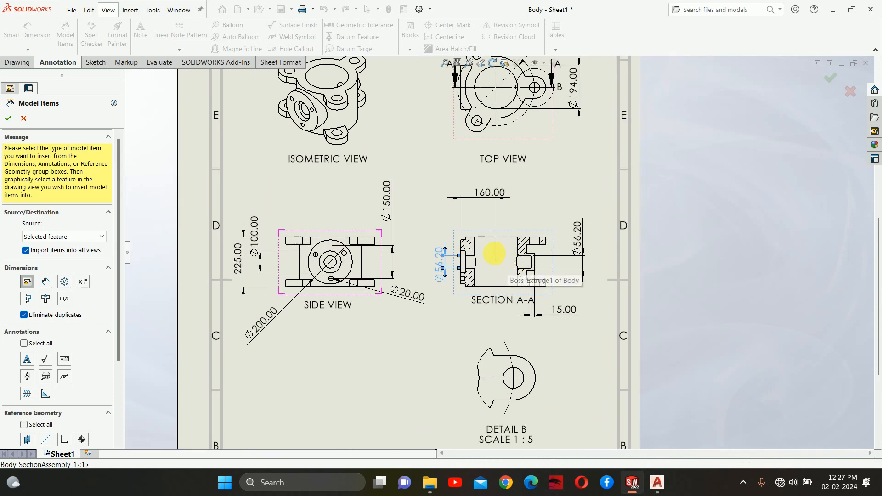
scroll(466, 278, "down", 2)
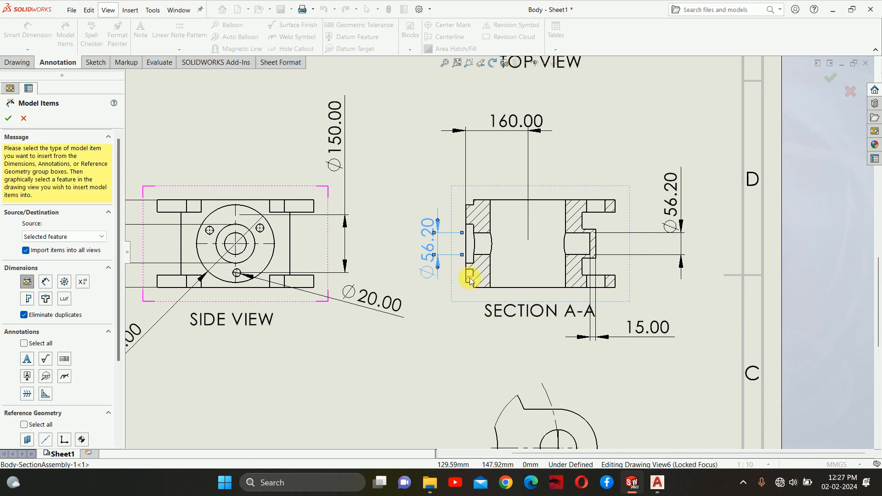
left_click(468, 278)
left_click_drag(445, 257, 442, 227)
left_click(454, 265)
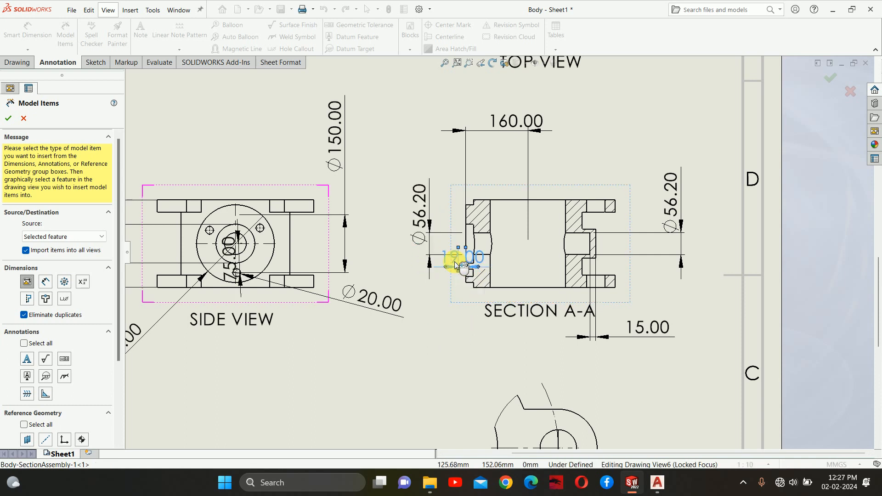
left_click_drag(454, 265, 423, 333)
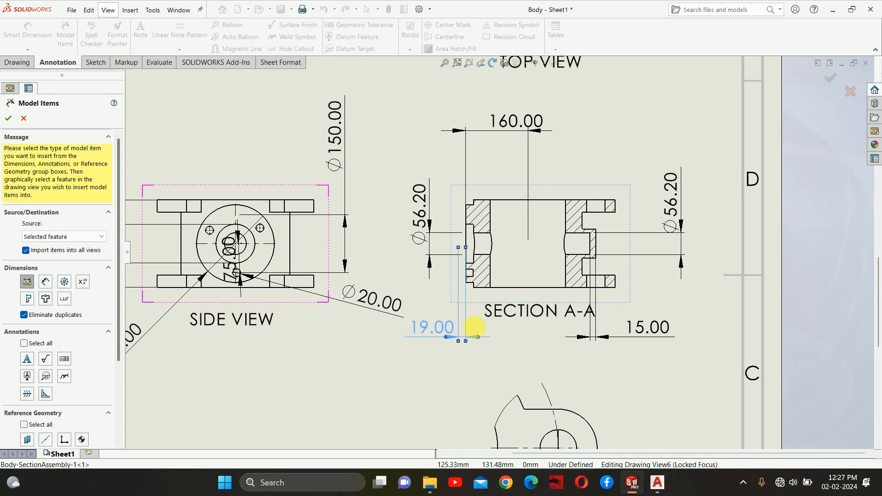
Delete the imported 75 mm dimension from the side view and finish importing model items.
left_click_drag(233, 275, 323, 361)
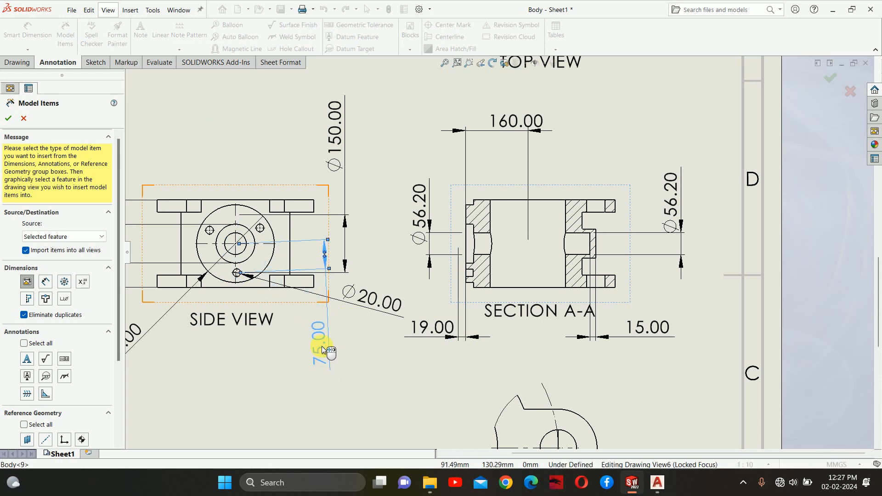
key("Delete")
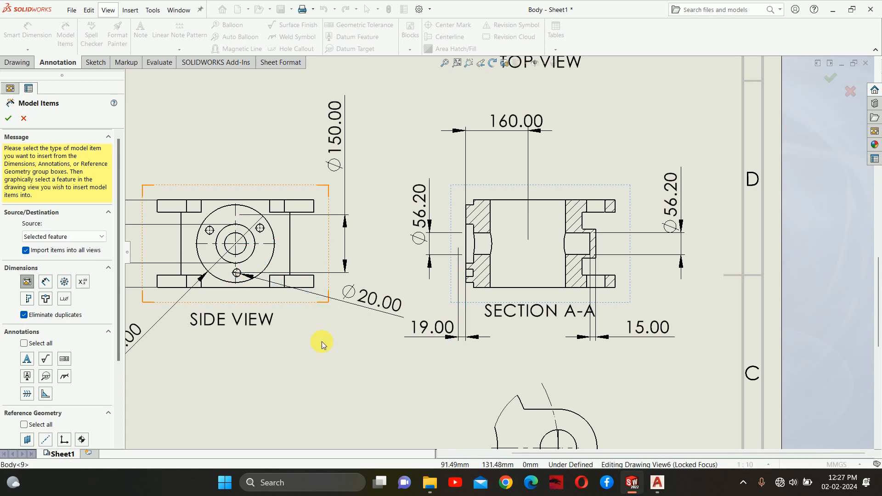
left_click(833, 82)
Import the Detail B lug hole's model dimensions into all views, placing 175 mm directly under the lug and Ø47 farther beside it.
scroll(536, 240, "up", 5)
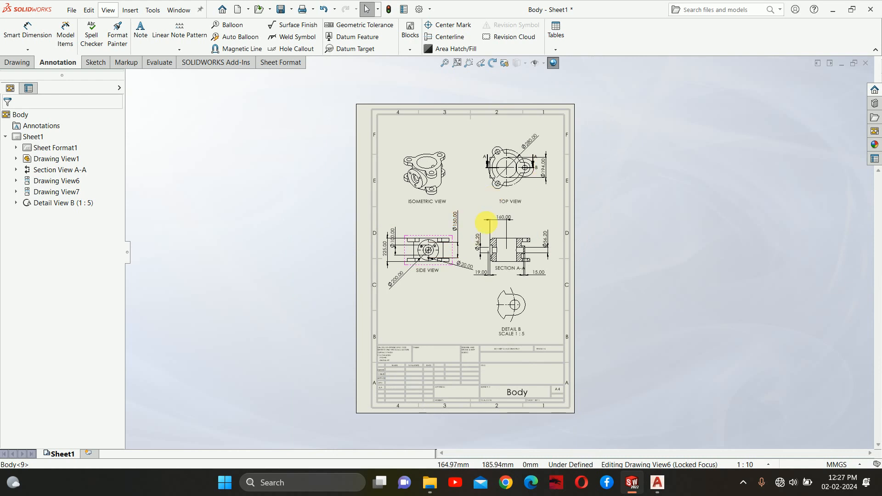
scroll(546, 257, "down", 3)
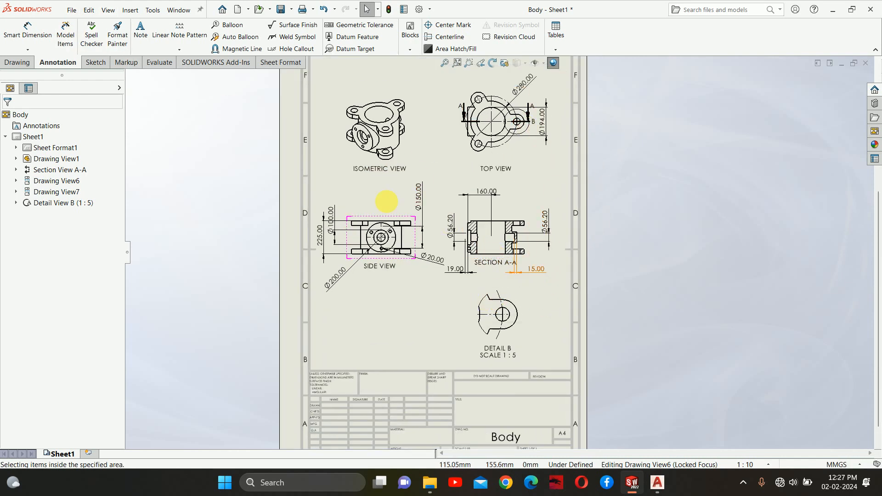
left_click(65, 32)
scroll(569, 349, "down", 7)
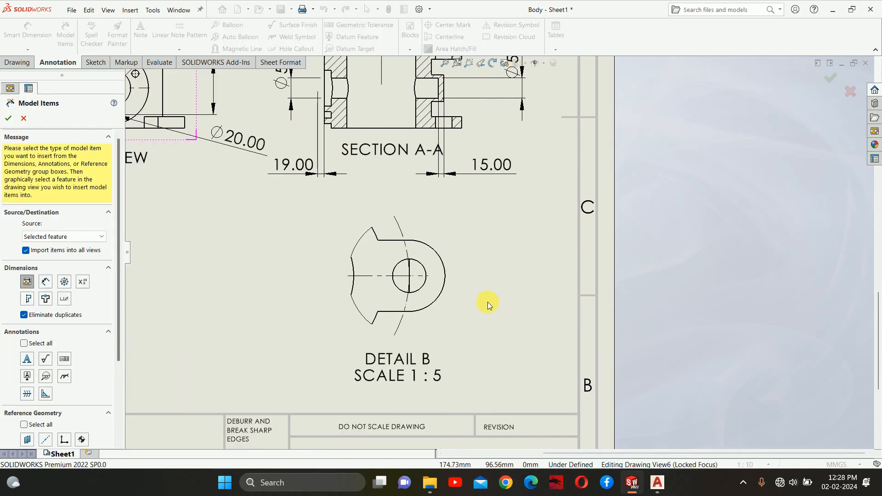
left_click(425, 281)
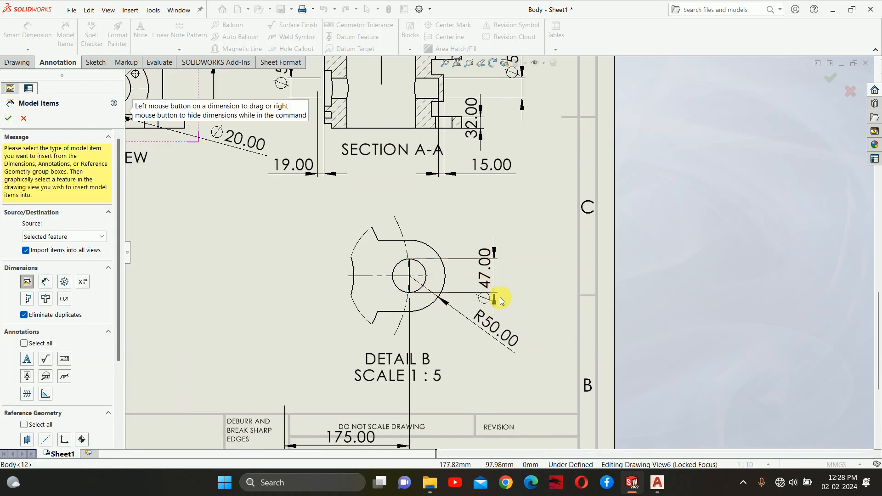
scroll(501, 257, "up", 2)
left_click_drag(387, 387, 374, 302)
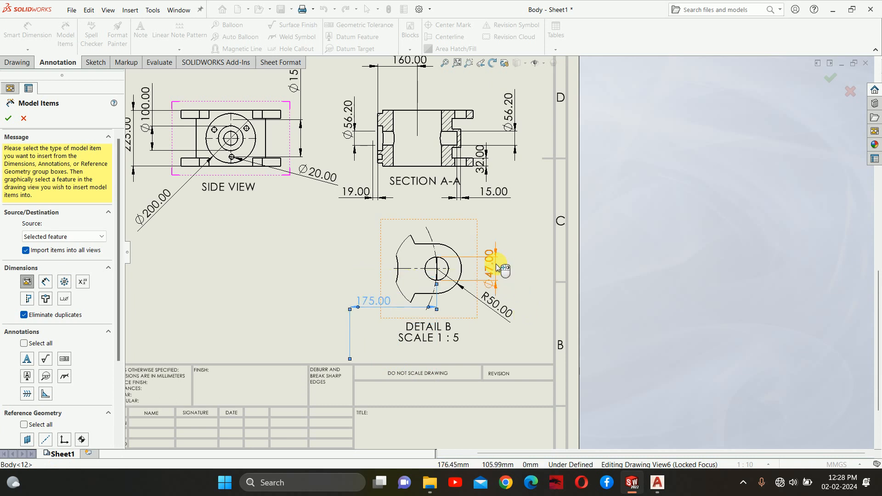
left_click_drag(495, 264, 520, 273)
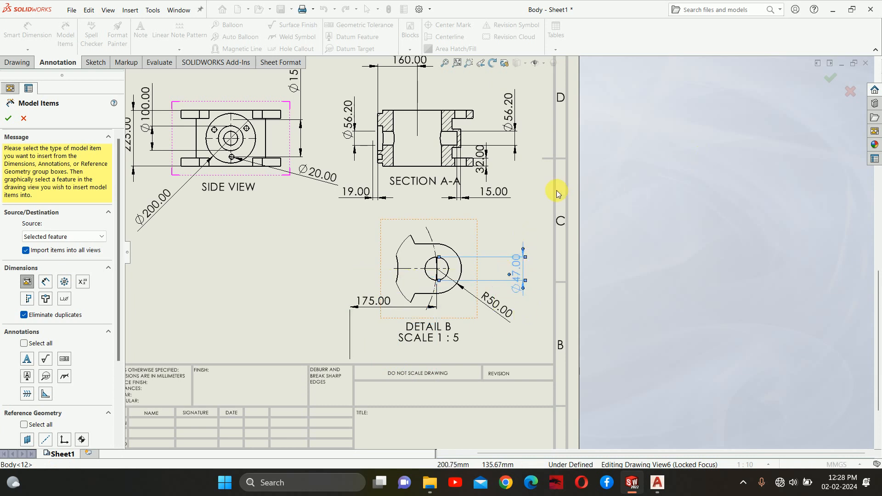
left_click(831, 76)
scroll(525, 276, "up", 3)
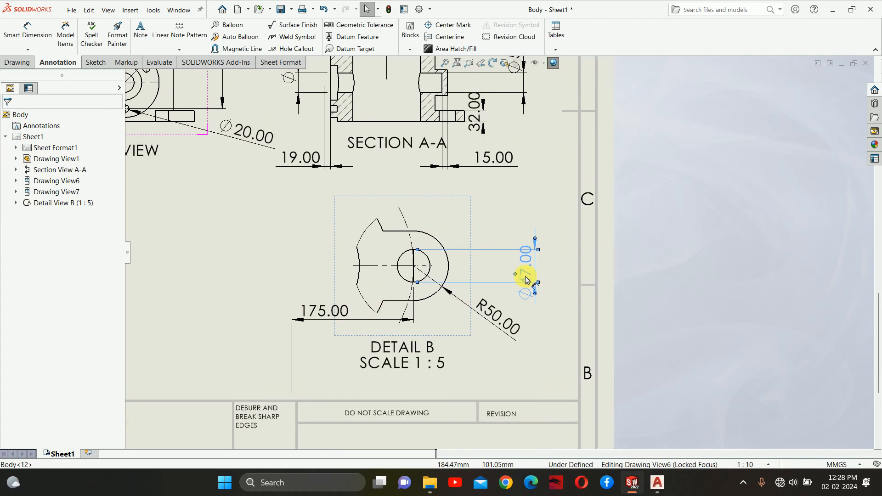
Save the drawing as a PDF file named Body in the butterflu folder.
scroll(411, 309, "down", 4)
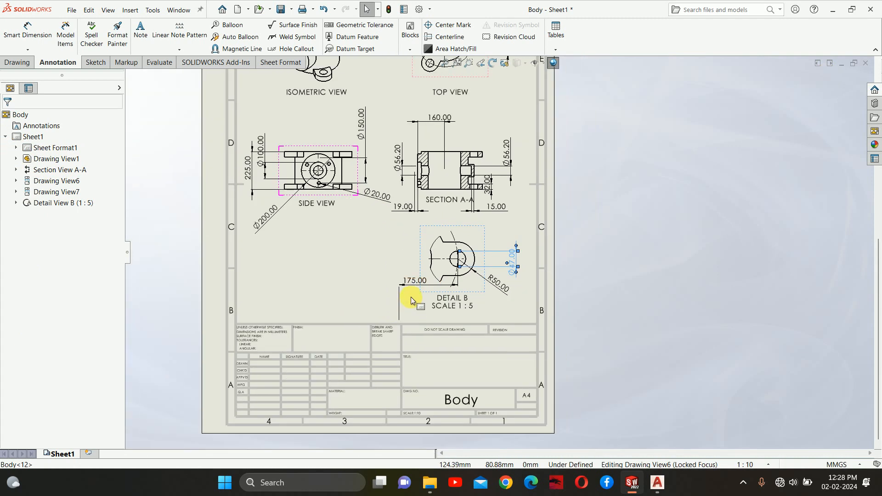
scroll(411, 297, "down", 3)
left_click(69, 10)
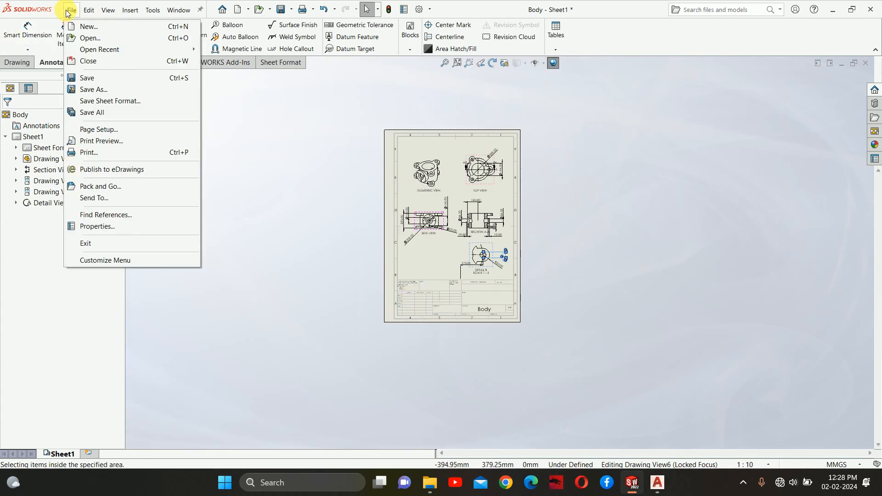
left_click(90, 90)
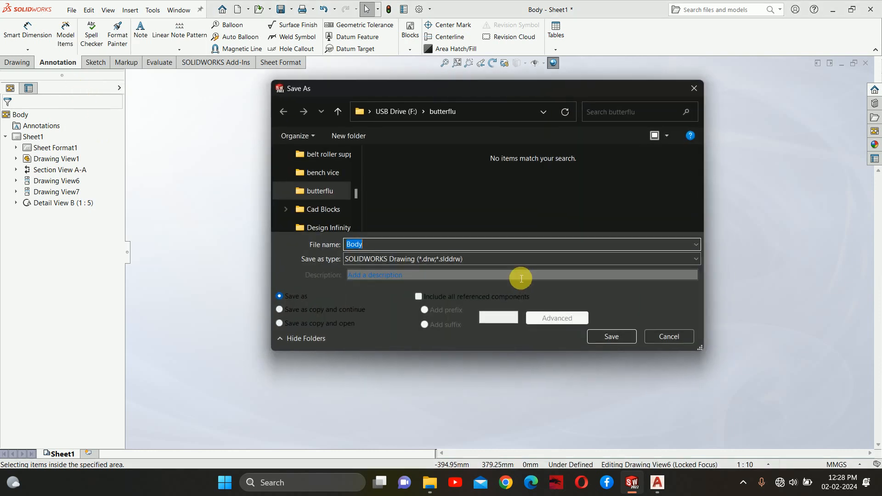
left_click(426, 258)
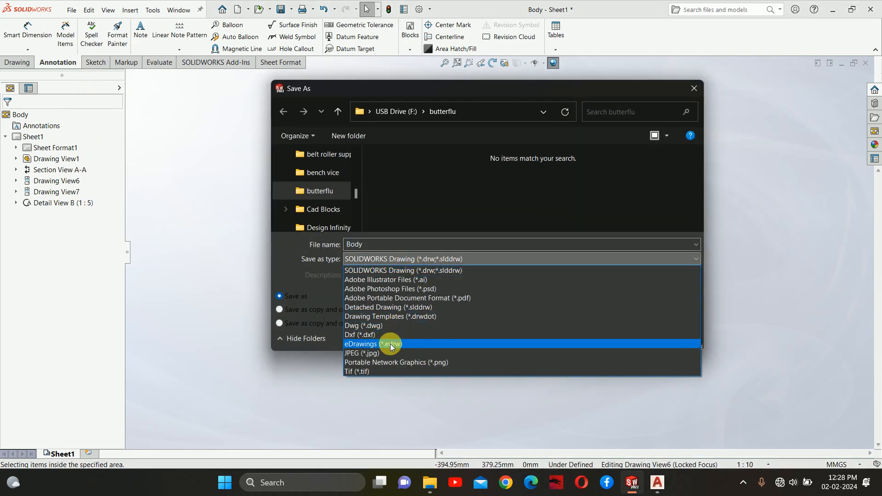
left_click(441, 298)
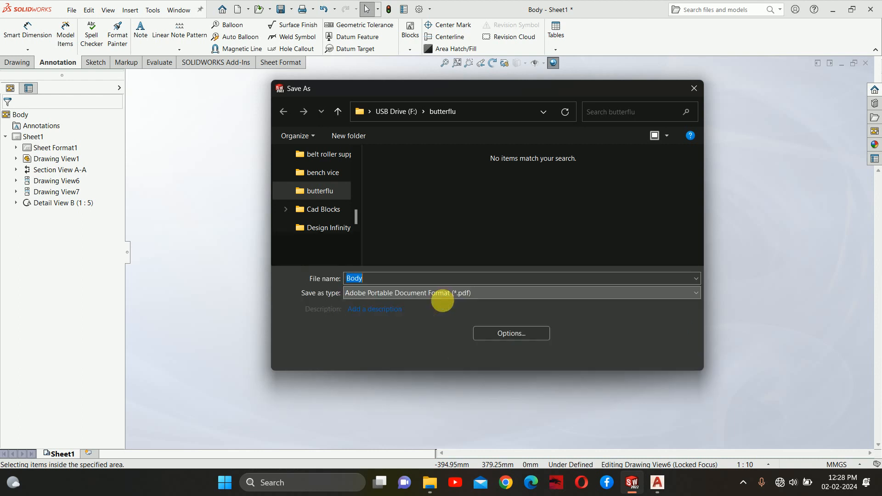
left_click(616, 356)
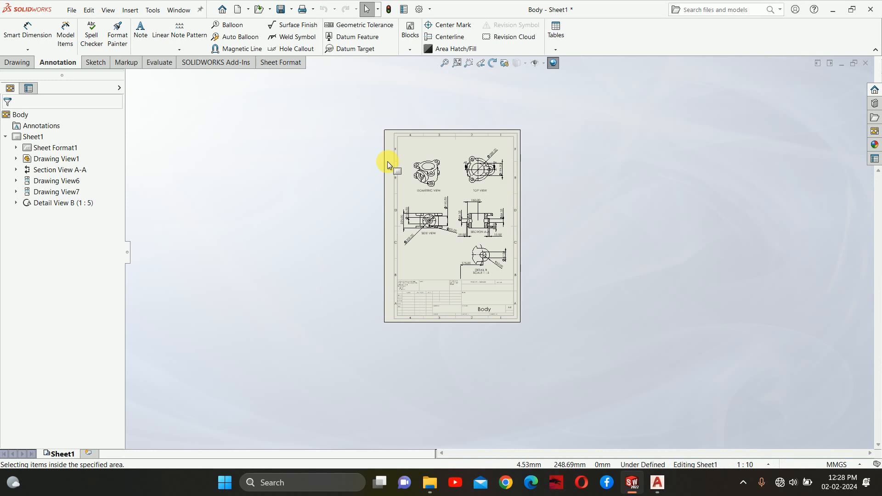
Switch to File Explorer, open the exported Body PDF to check the drawing, and close the PDF and folder windows.
left_click(429, 482)
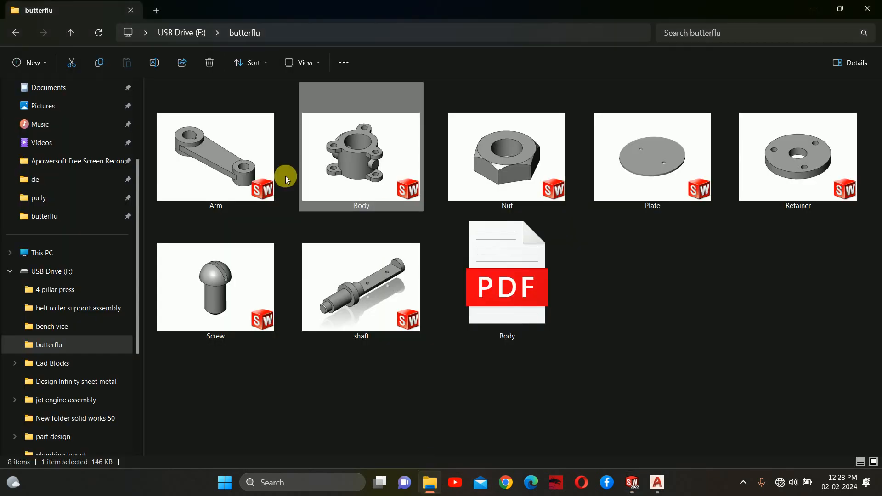
double_click(483, 275)
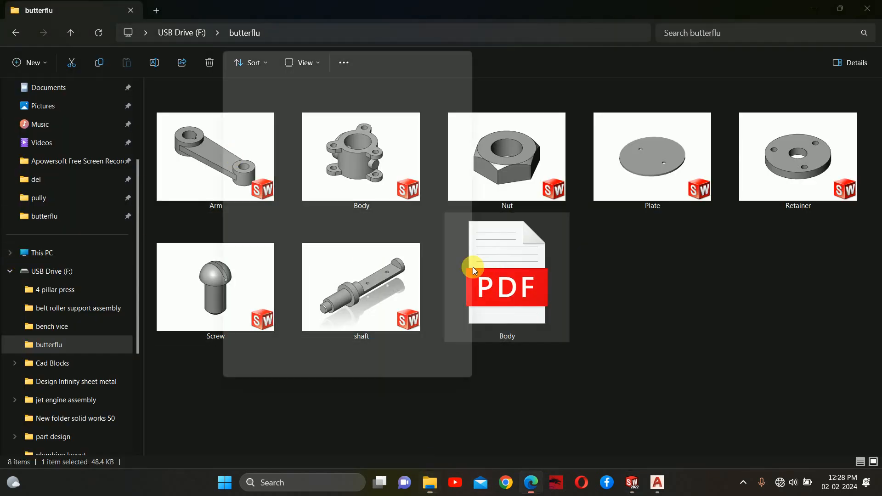
left_click(457, 37)
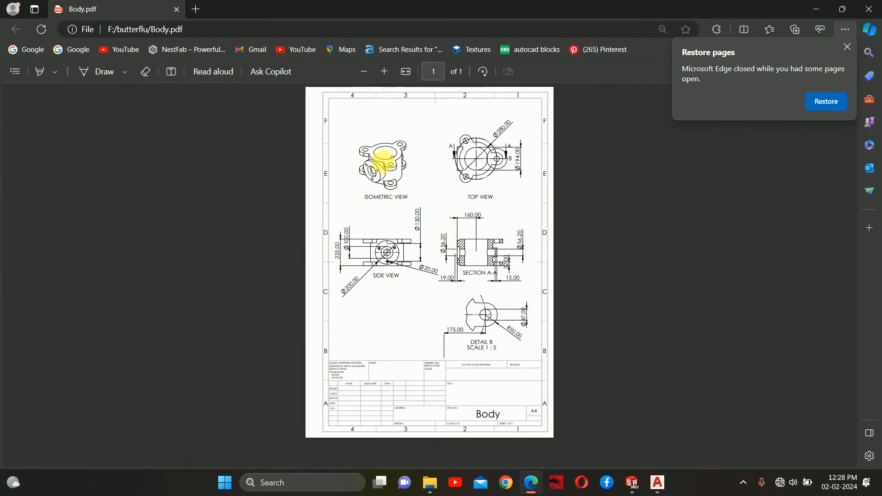
left_click(868, 10)
left_click(871, 7)
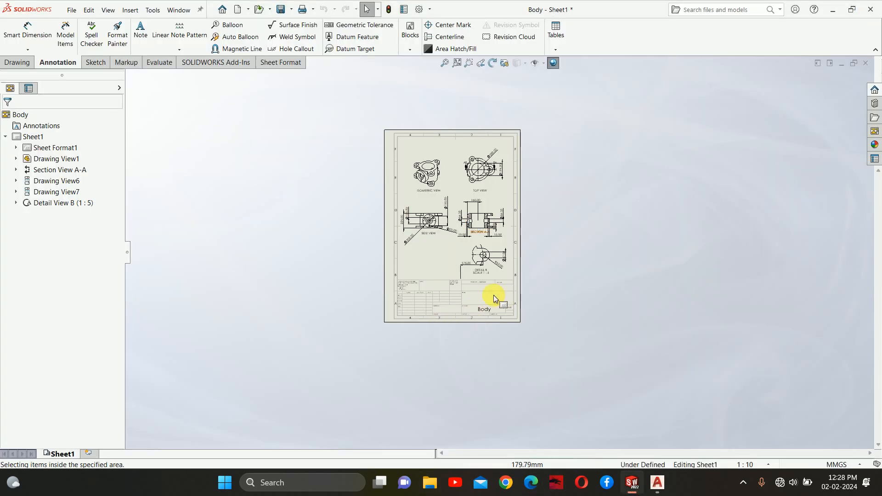
Enter sheet format editing, examine the title block and border, and return to the drawing sheet.
scroll(465, 296, "down", 3)
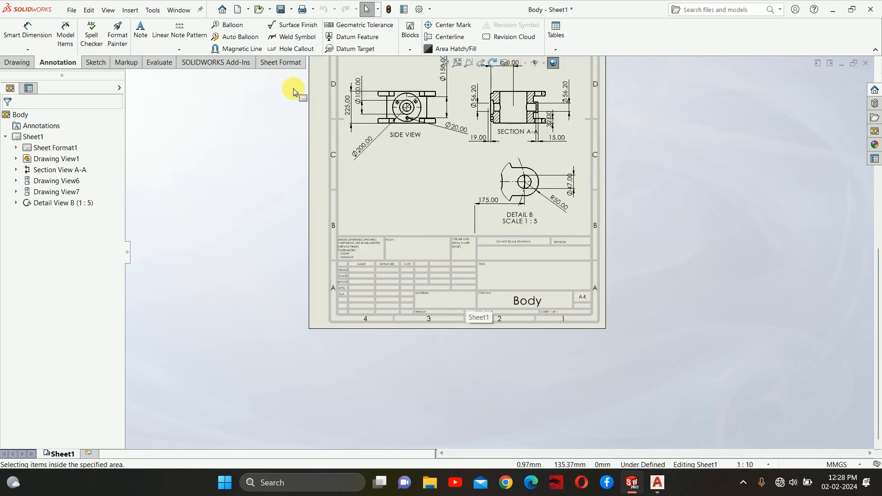
left_click(284, 64)
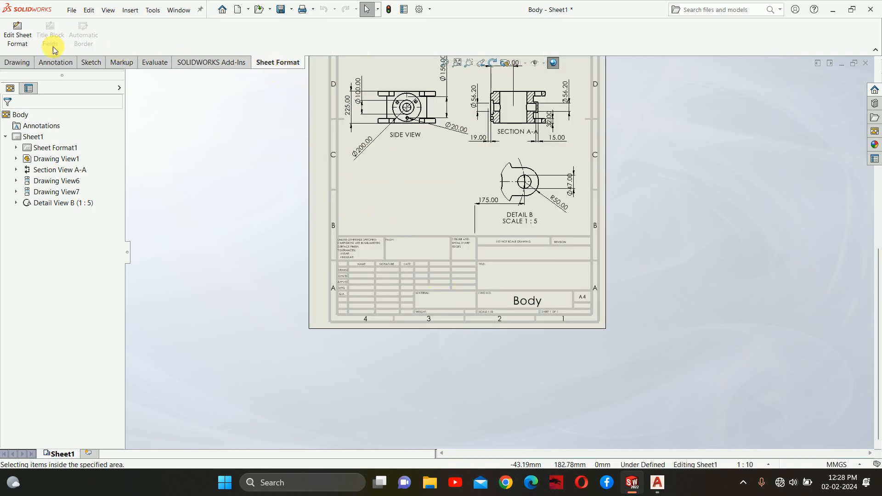
left_click(16, 31)
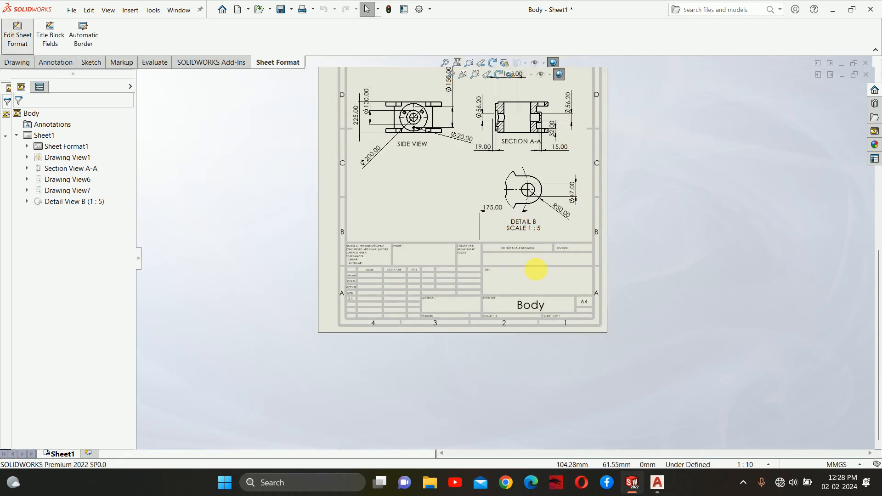
scroll(540, 301, "down", 2)
scroll(536, 293, "up", 6)
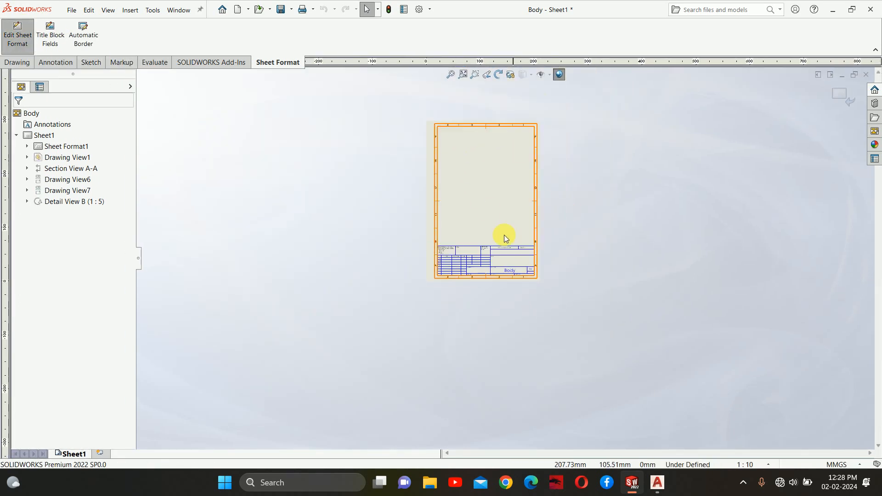
scroll(504, 235, "down", 5)
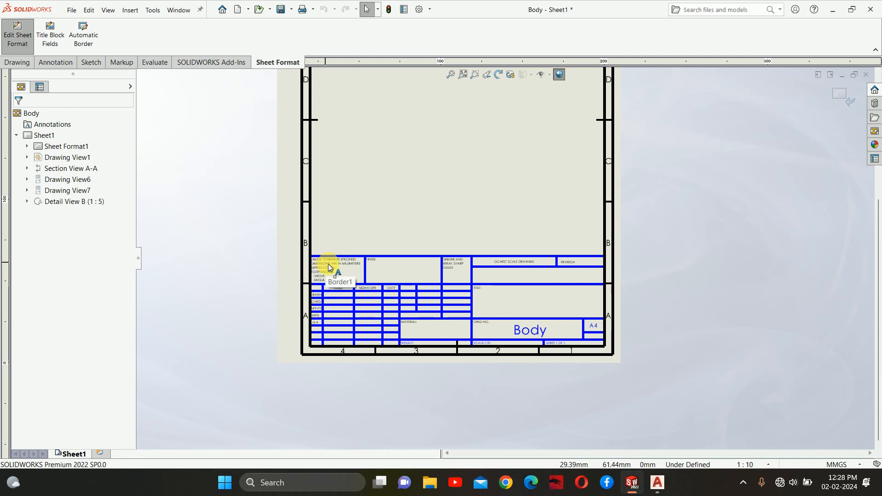
left_click(55, 62)
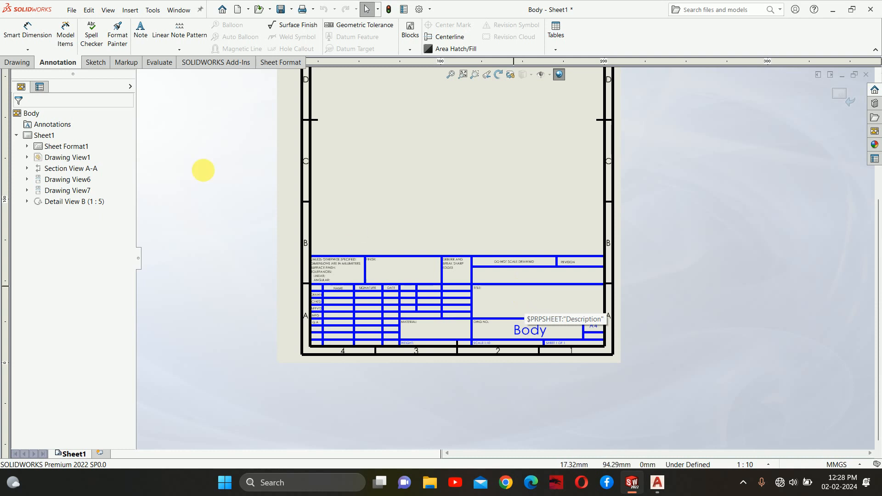
left_click(845, 95)
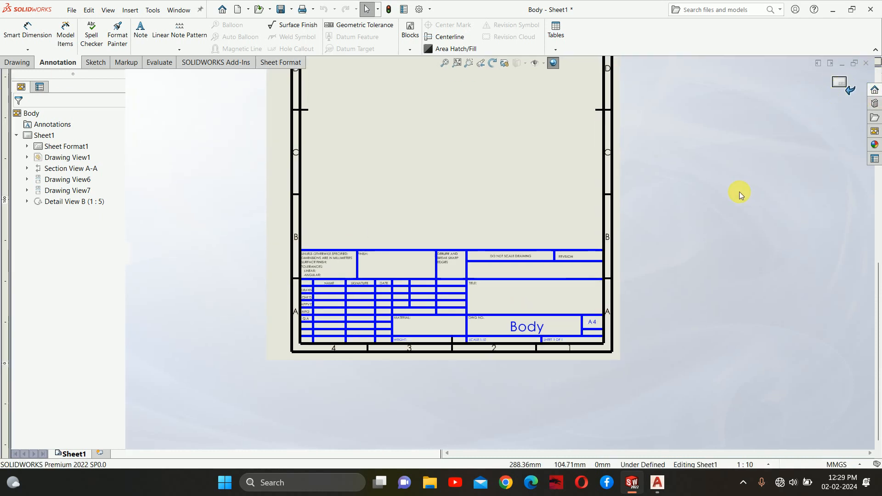
scroll(656, 213, "up", 6)
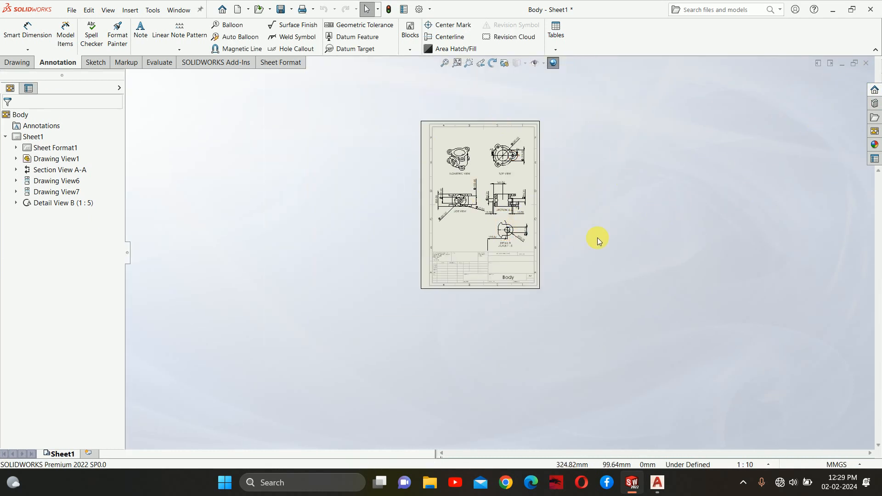
Save the drawing sheet as a DWG file named Body in the butterflu folder, accepting the view scale notice.
scroll(542, 222, "down", 2)
scroll(471, 219, "down", 1)
scroll(463, 230, "up", 2)
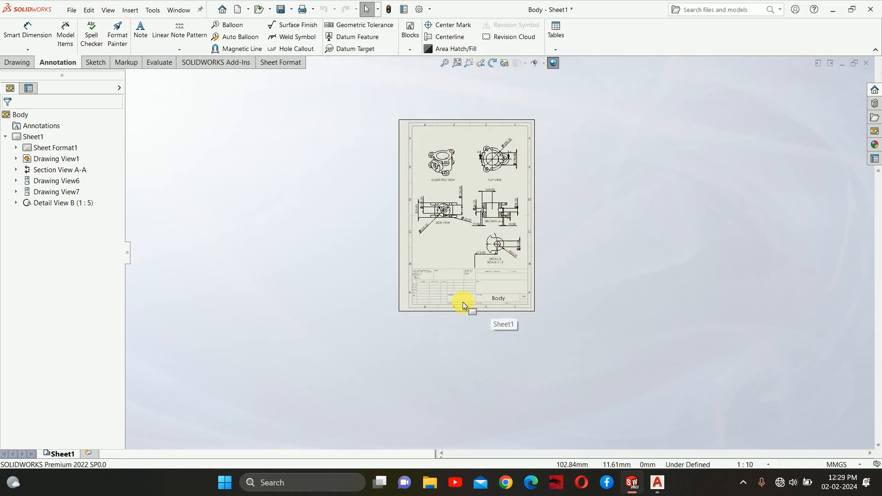
left_click(72, 14)
left_click(104, 92)
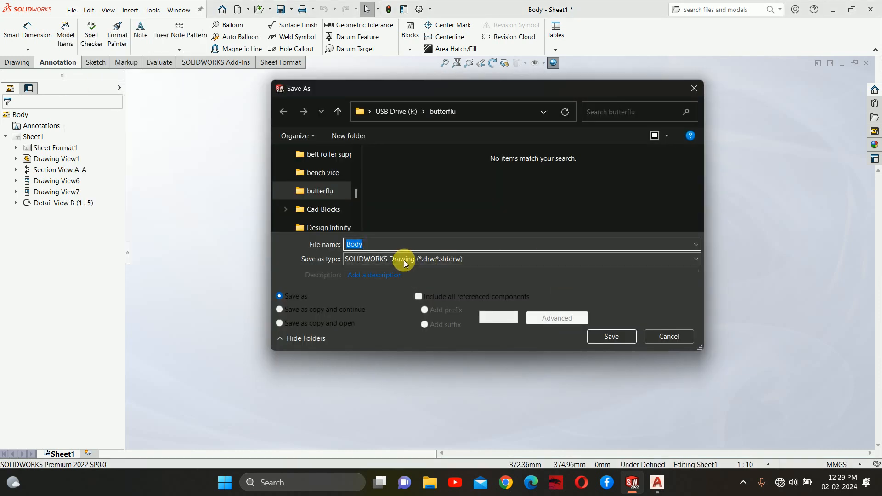
left_click(408, 259)
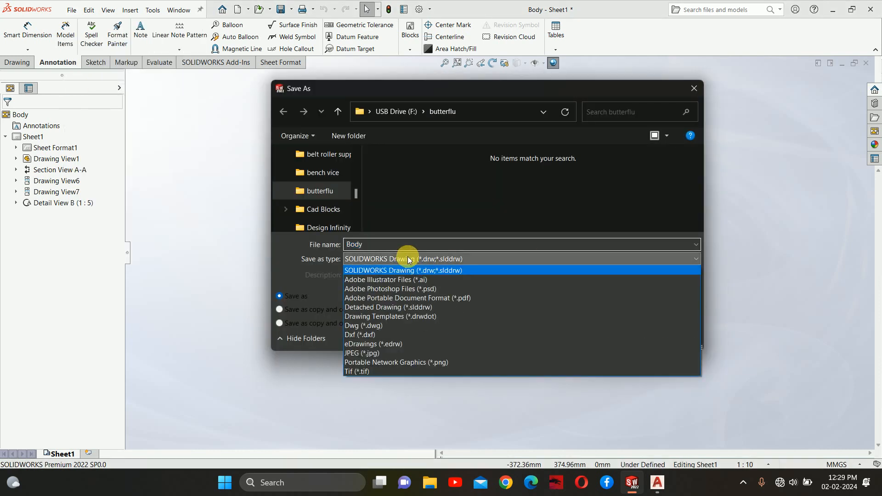
left_click(378, 325)
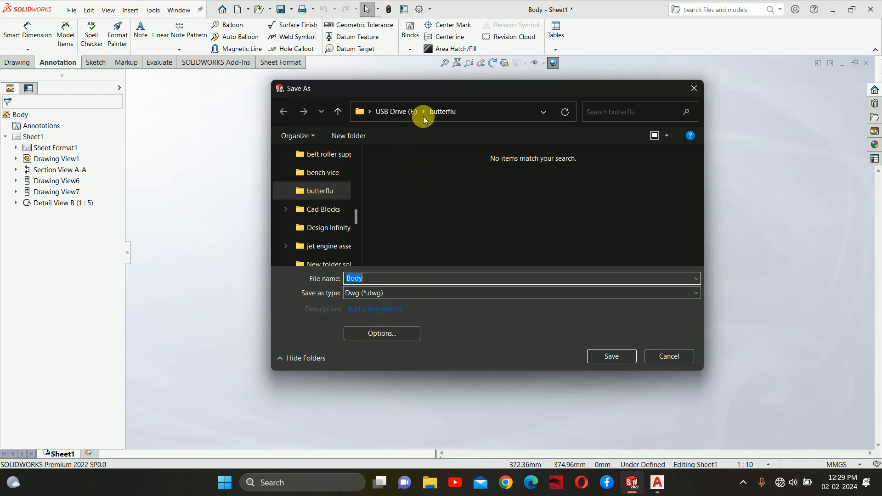
left_click(612, 355)
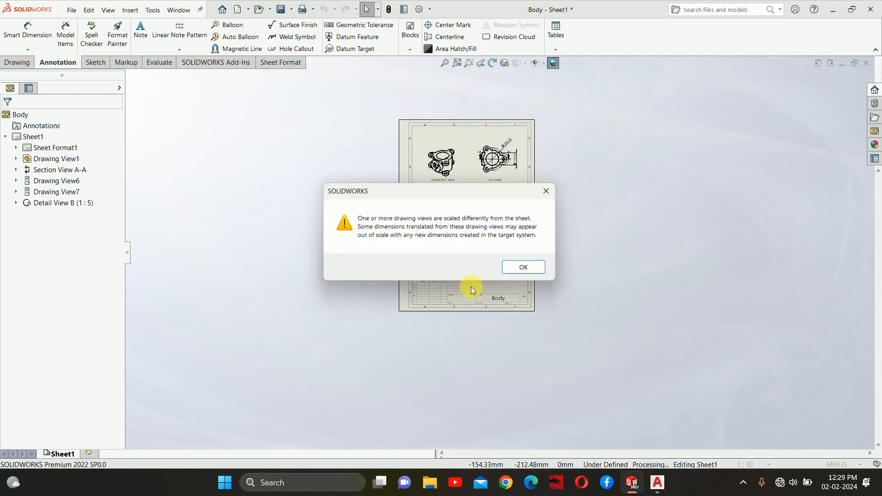
left_click(523, 270)
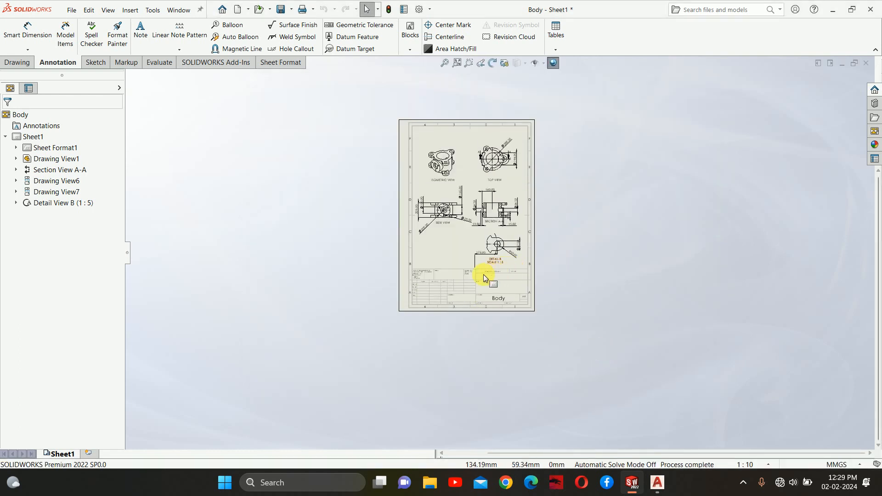
Close the drawing and save all modified documents, storing the drawing as Body in SOLIDWORKS Drawing format.
left_click(866, 63)
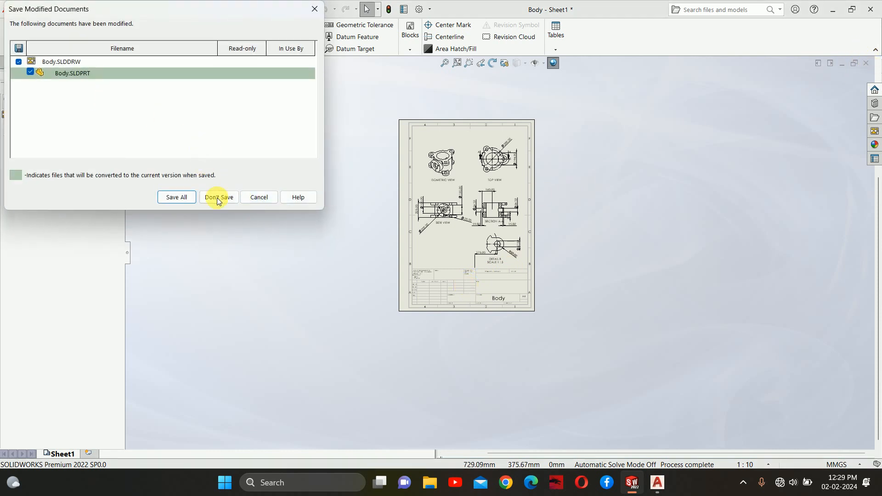
left_click(176, 197)
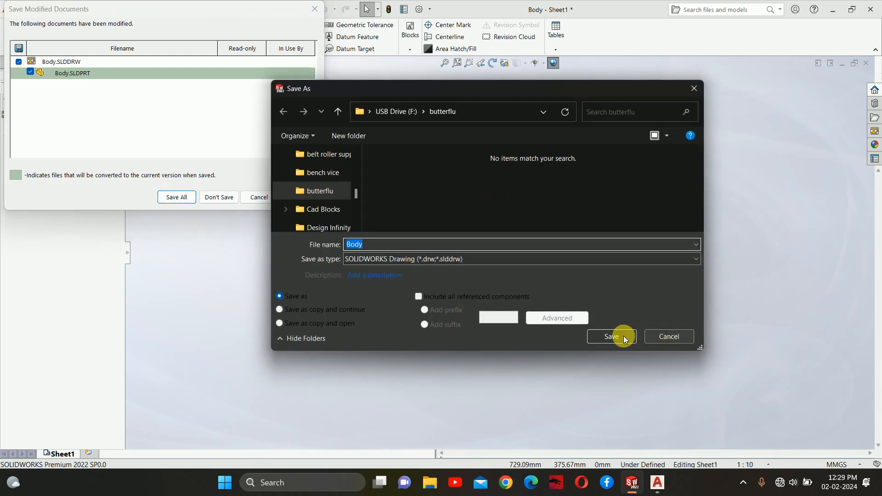
left_click(612, 336)
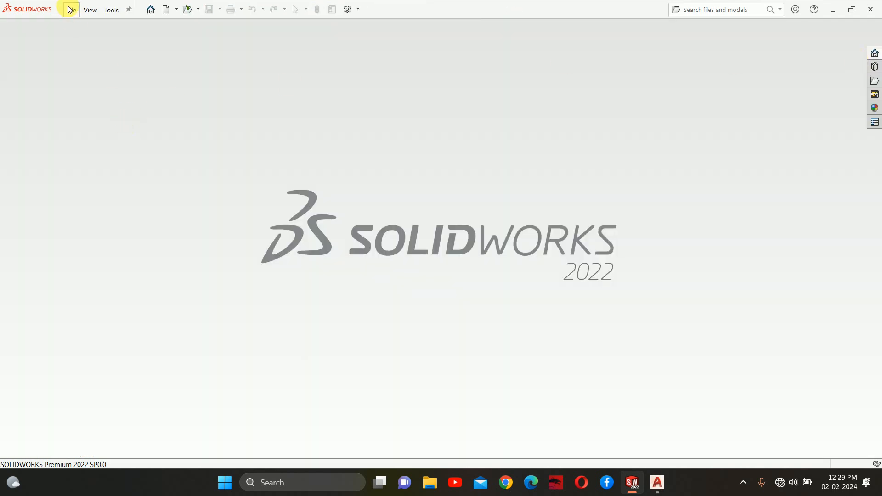
Open the recent Body part and orbit it to view its top flange and central bore.
left_click(69, 9)
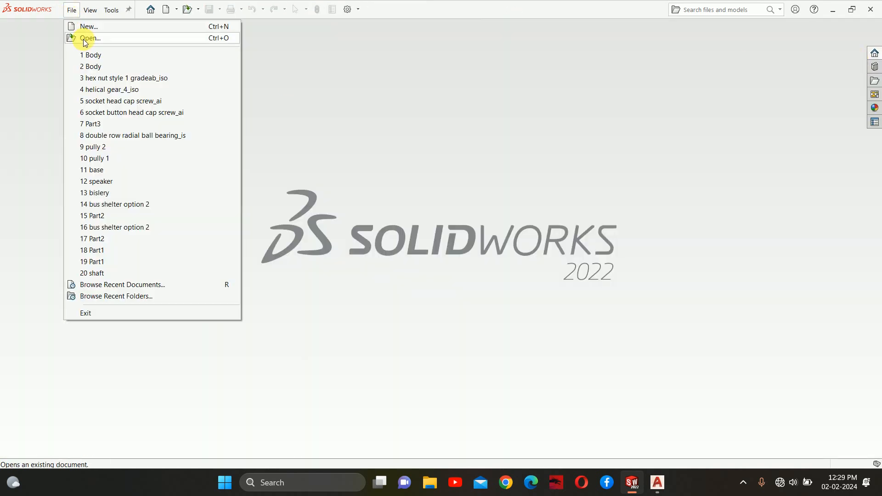
left_click(87, 71)
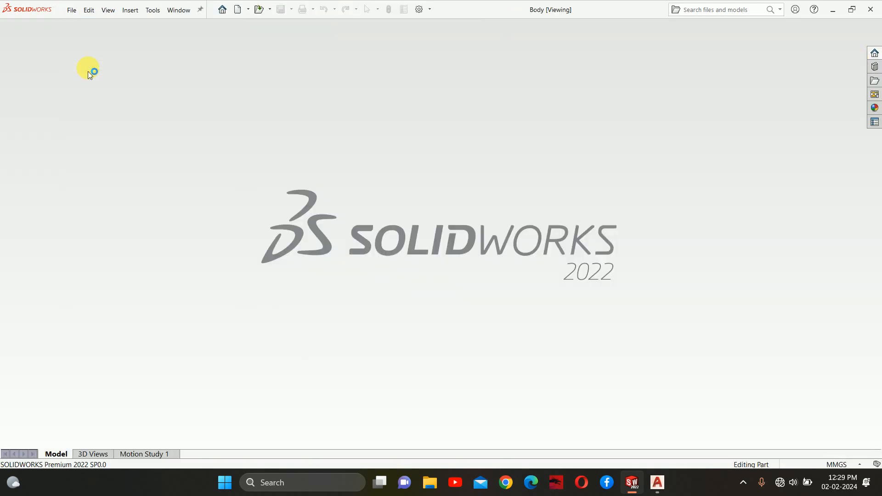
mouse_move(419, 248)
middle_mouse_down()
mouse_move(422, 219)
mouse_move(419, 233)
middle_mouse_up()
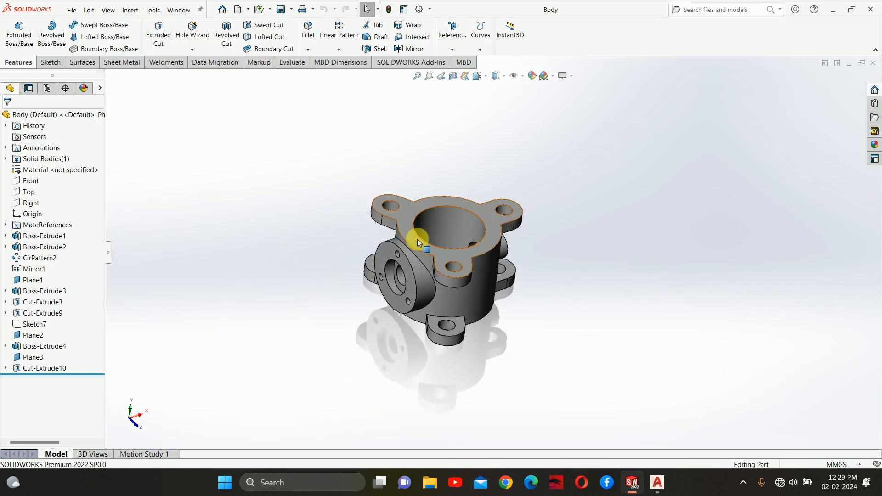
Edit the base boss's sketch, set the inner circle's diameter to 150 mm and exit the sketch.
left_click(419, 230)
left_click(482, 183)
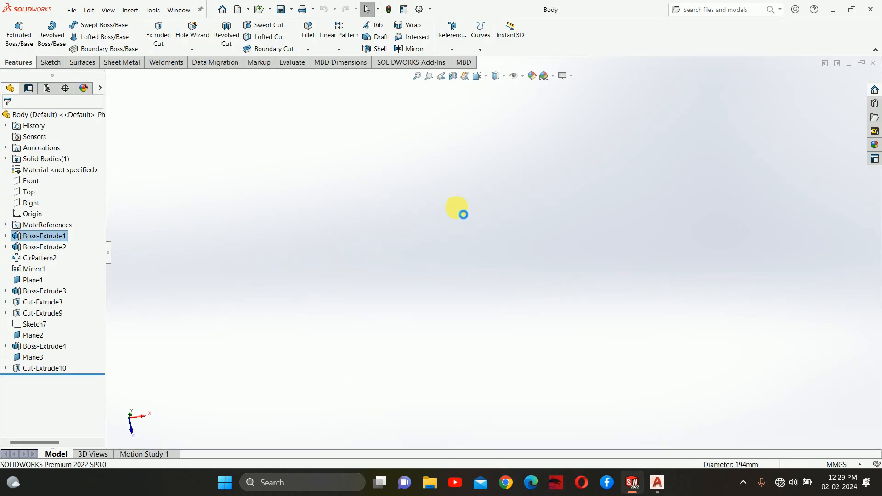
scroll(500, 243, "up", 8)
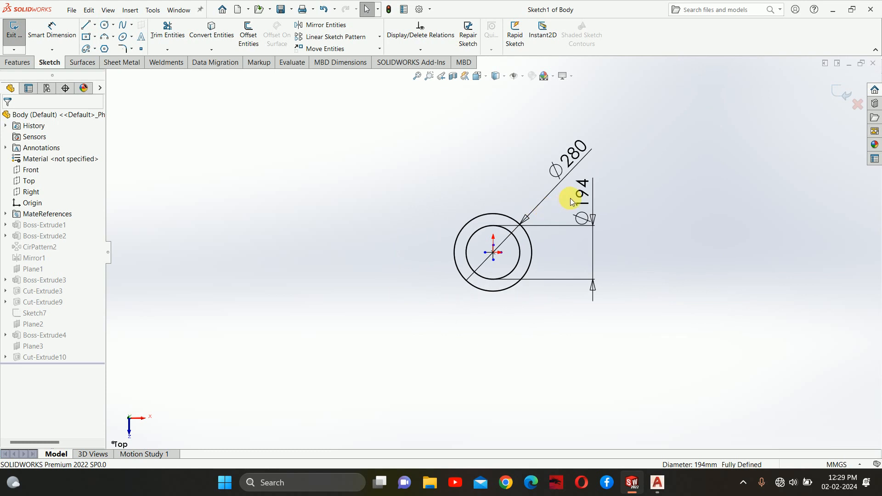
double_click(588, 271)
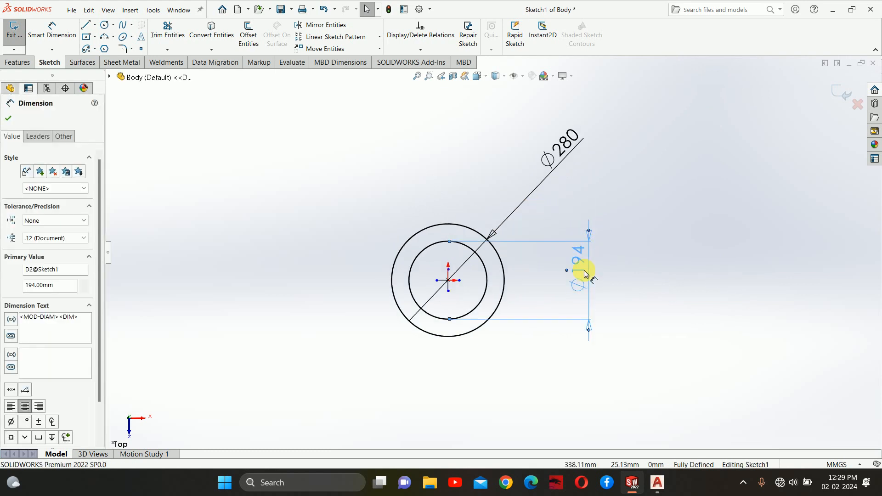
type("150")
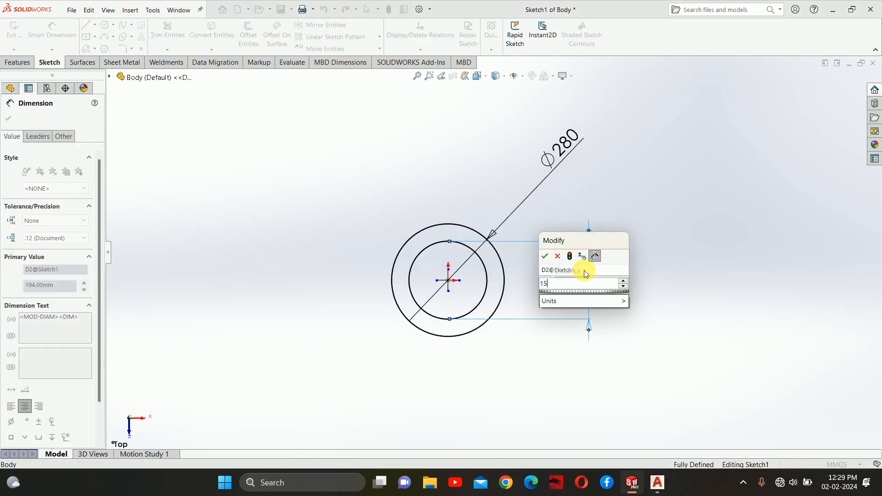
key("Return")
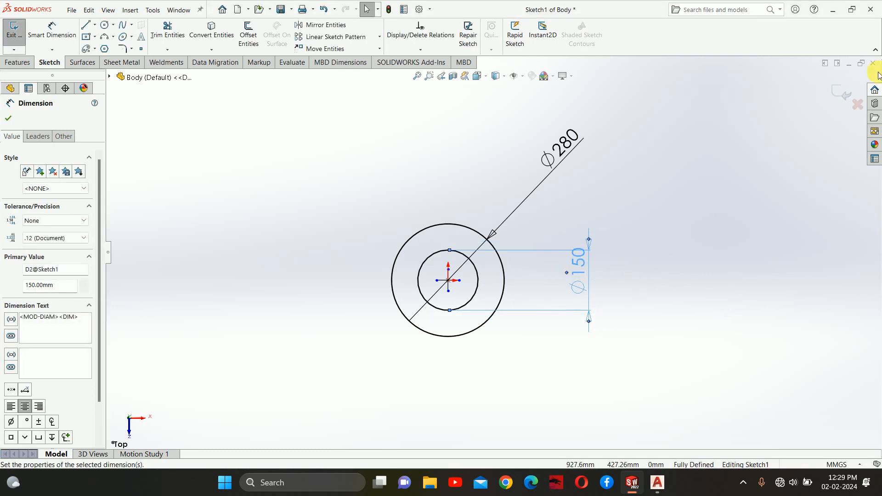
left_click(839, 97)
left_click(838, 97)
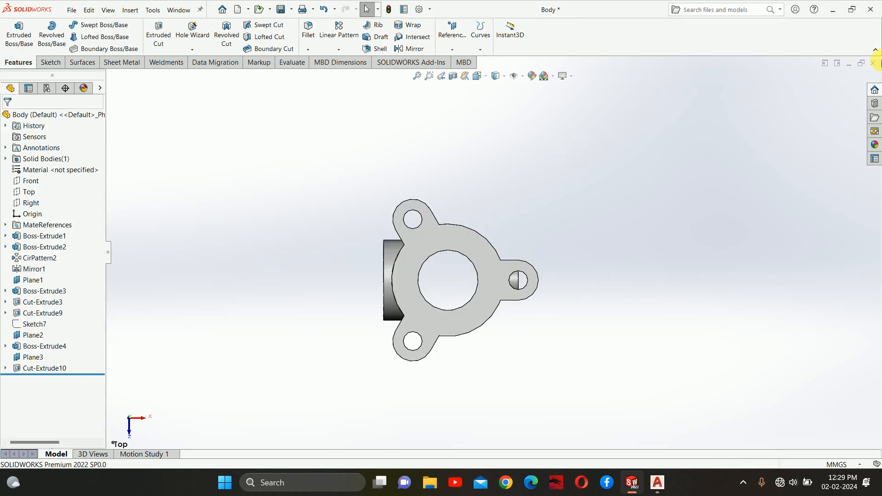
Inspect the part's central bore in 3D, then save and close the Body part.
left_click(872, 64)
left_click(516, 285)
middle_click_drag(518, 269, 478, 205)
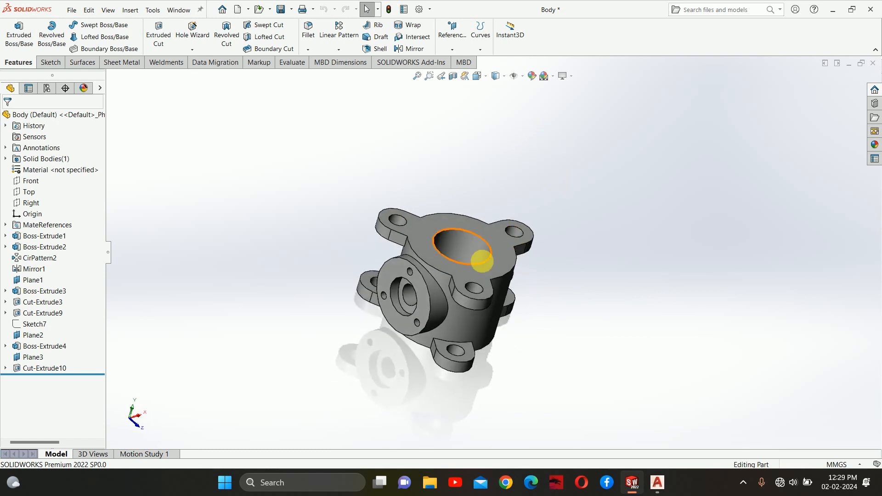
left_click(872, 64)
left_click(423, 209)
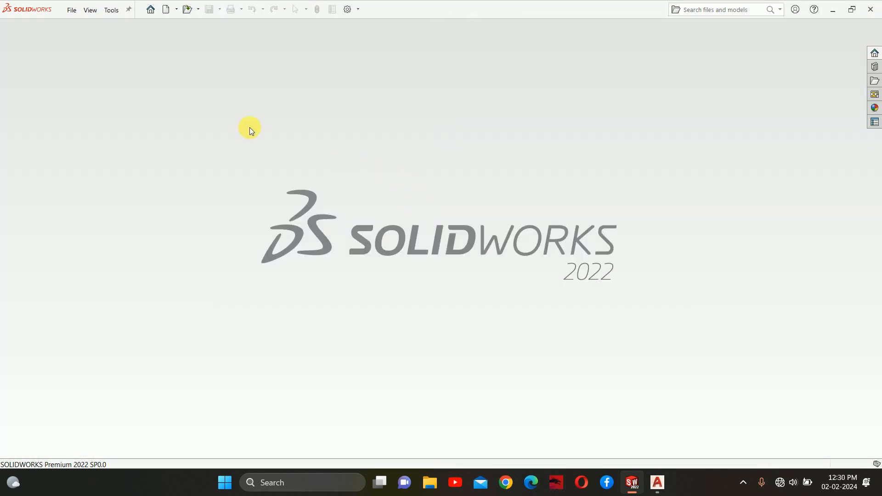
Reopen the Body drawing and check the central bore's diameter dimension in the top view.
left_click(71, 14)
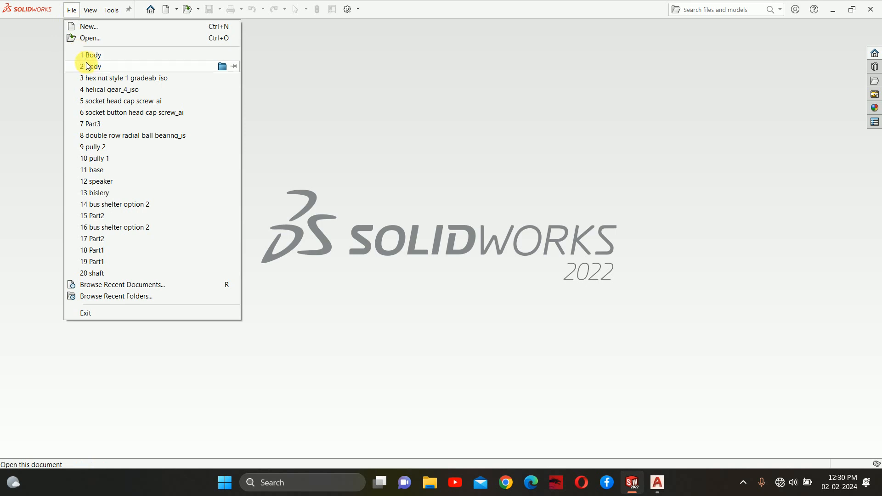
left_click(85, 65)
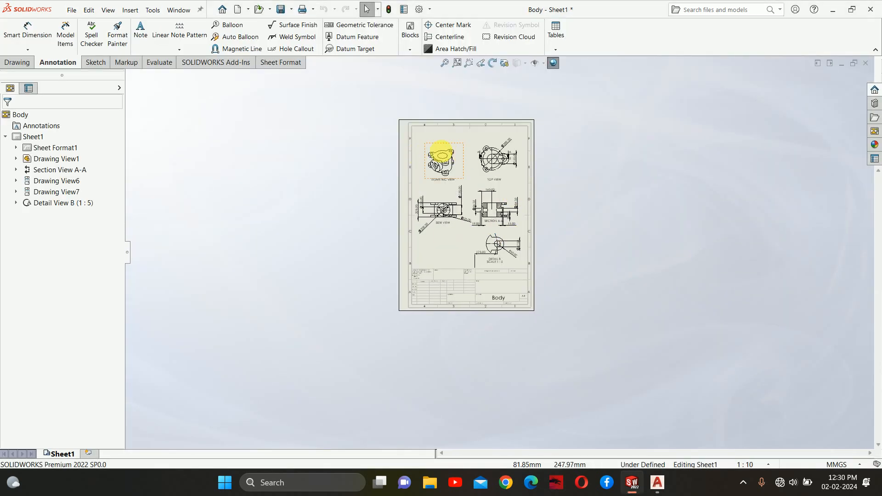
scroll(482, 174, "down", 3)
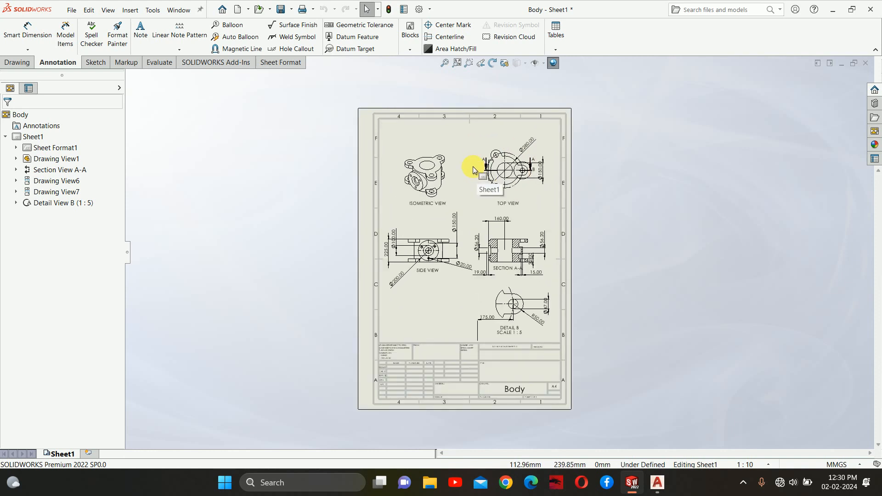
scroll(494, 174, "down", 2)
scroll(528, 163, "down", 1)
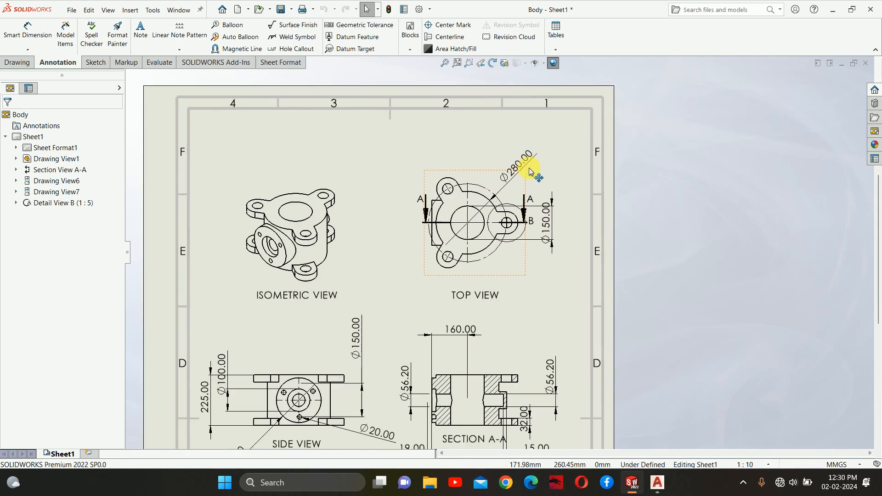
scroll(497, 211, "down", 2)
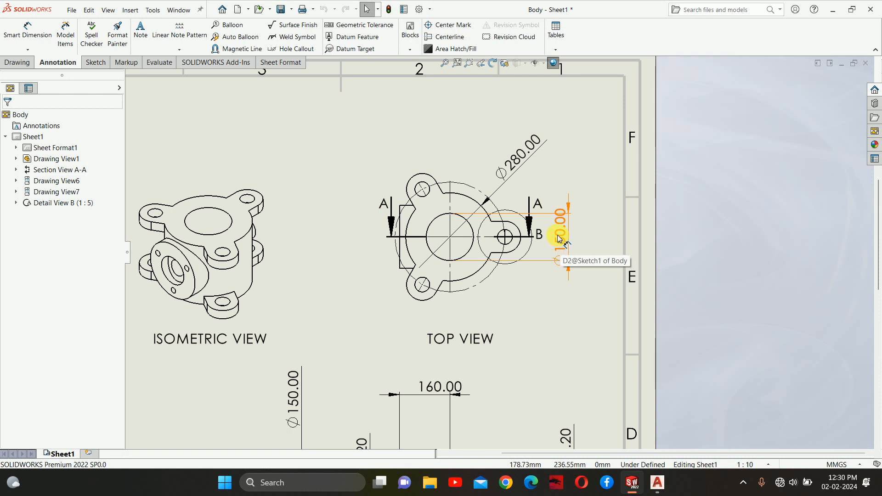
Set the central bore's diameter in the top view to 194 mm and rebuild the drawing.
scroll(492, 256, "up", 6)
scroll(478, 281, "down", 5)
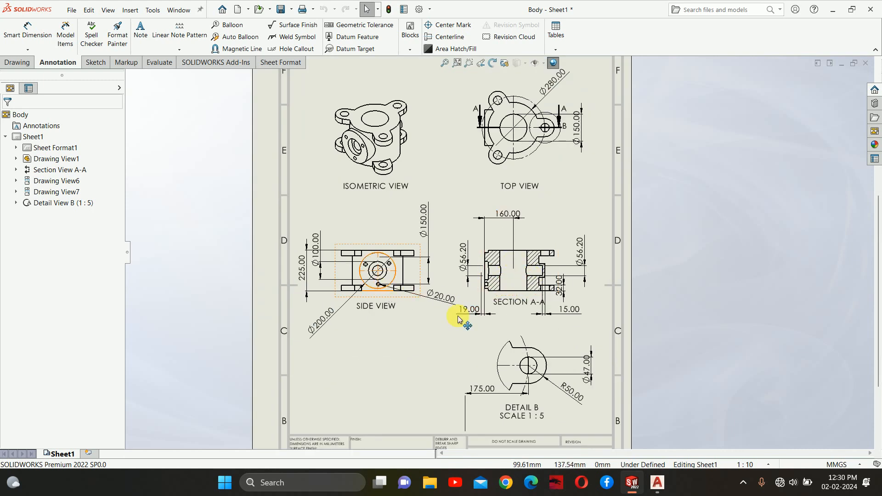
scroll(524, 256, "up", 5)
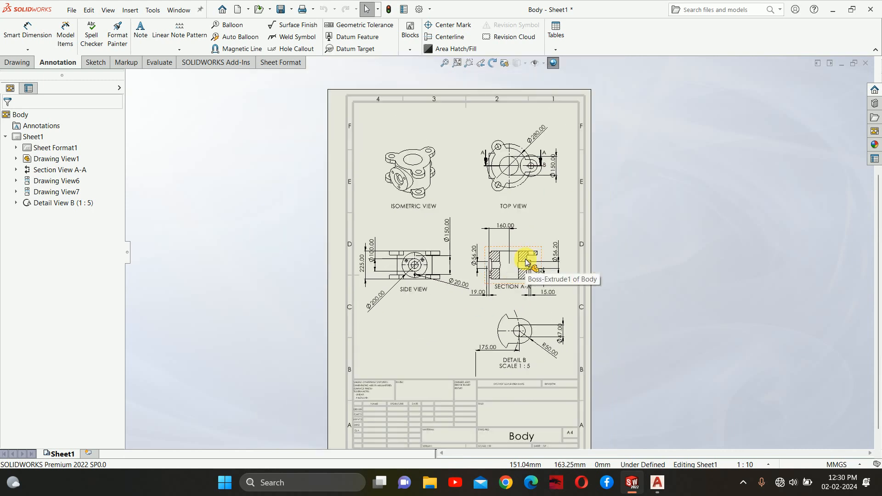
scroll(489, 234, "down", 5)
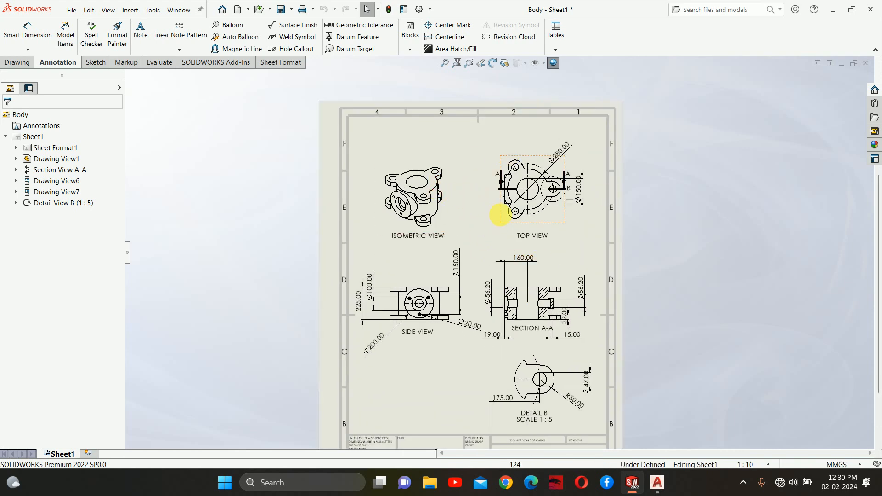
scroll(570, 189, "down", 3)
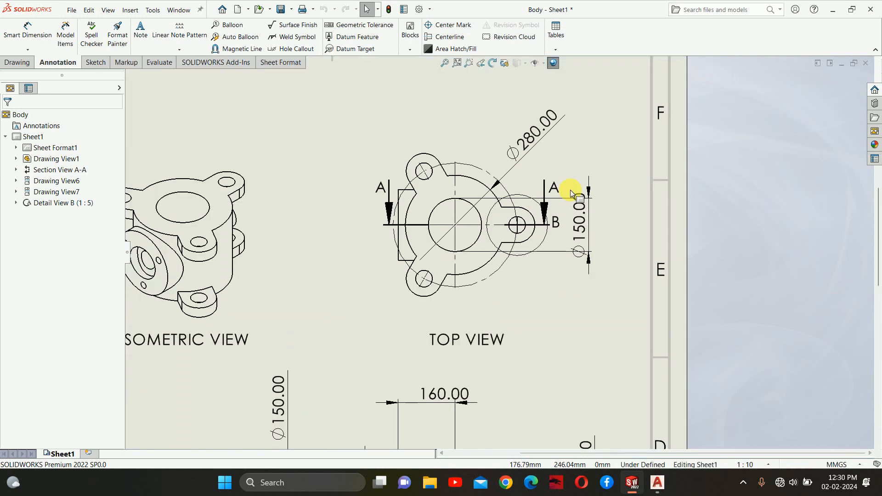
double_click(583, 214)
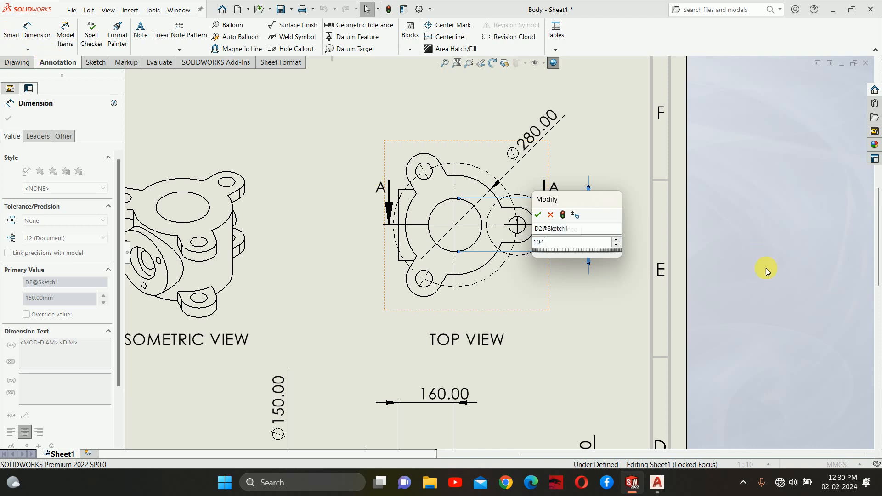
key("Return")
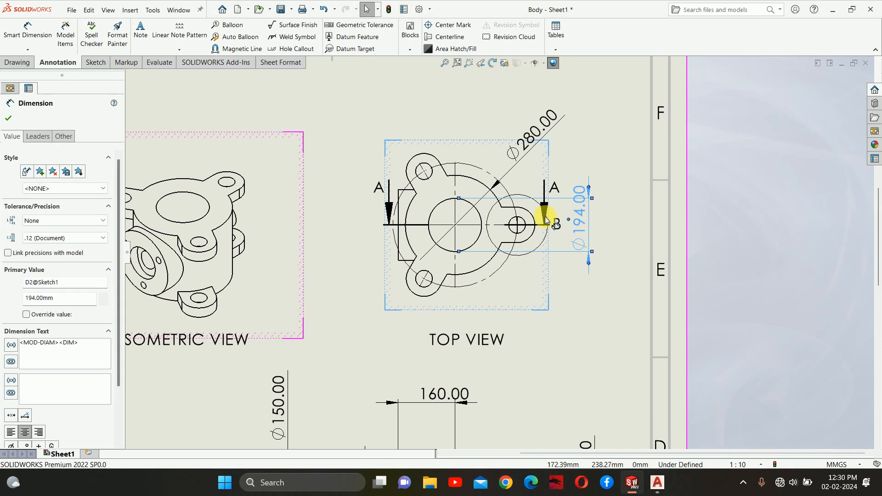
scroll(506, 229, "down", 5)
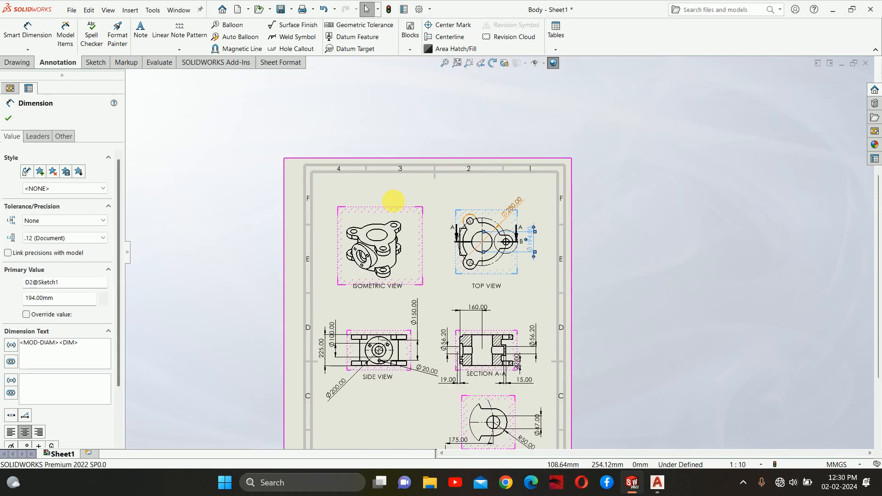
left_click(387, 10)
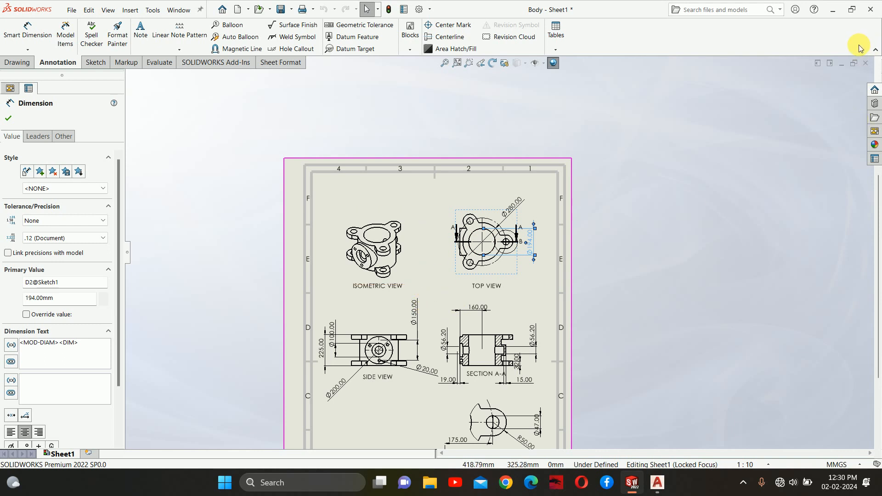
Close the drawing with all changes saved and open the recent Body.SLDPRT part.
left_click(865, 63)
left_click(182, 193)
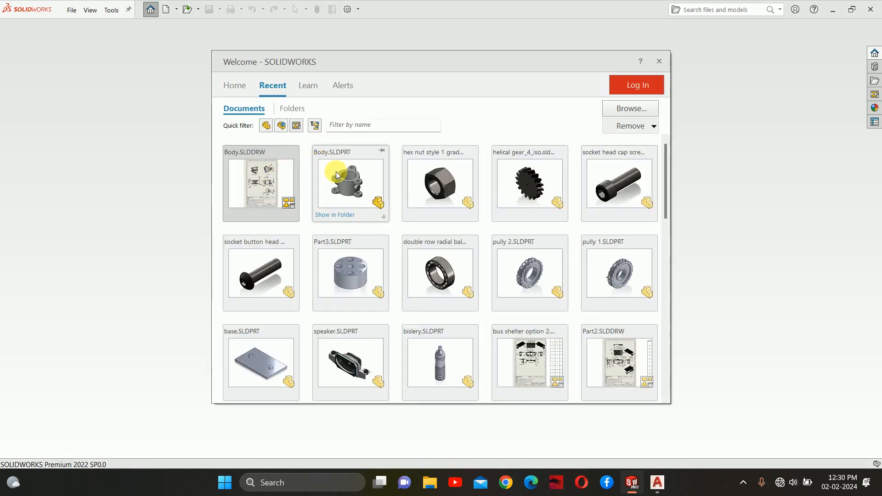
left_click(340, 176)
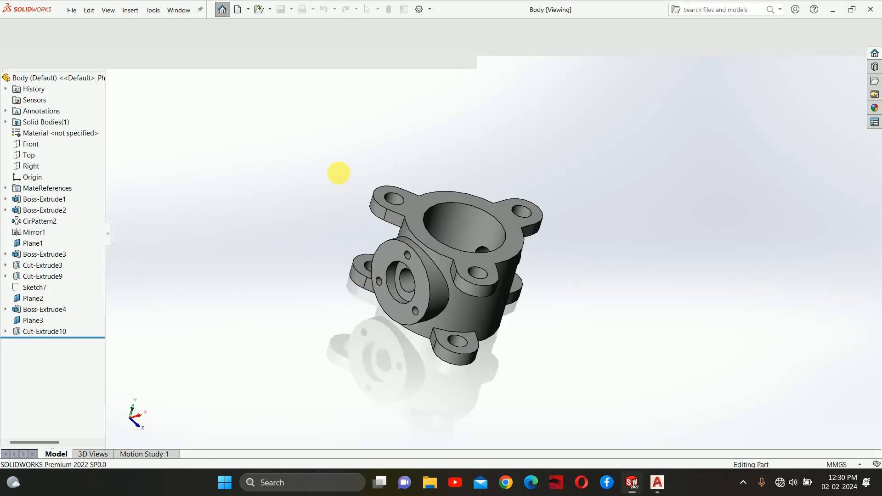
Inspect the Body part's central bore in 3D, then close the part and exit SOLIDWORKS.
middle_click_drag(477, 219, 459, 262)
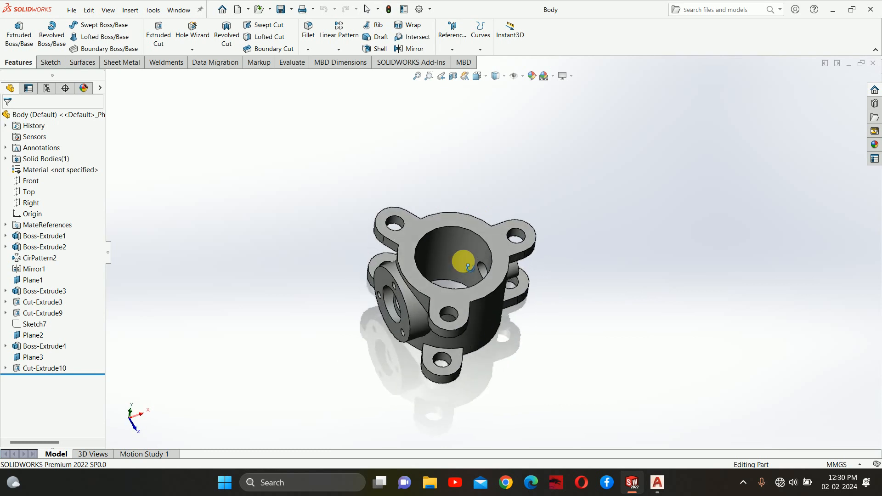
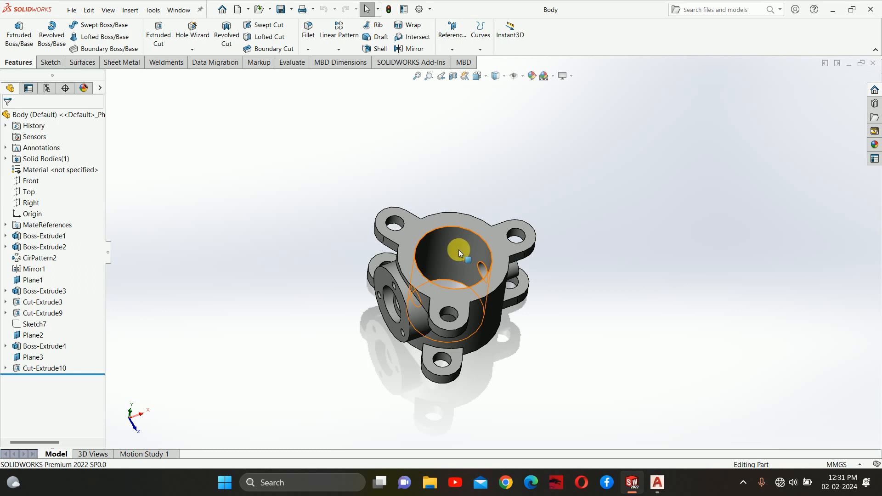
left_click(872, 63)
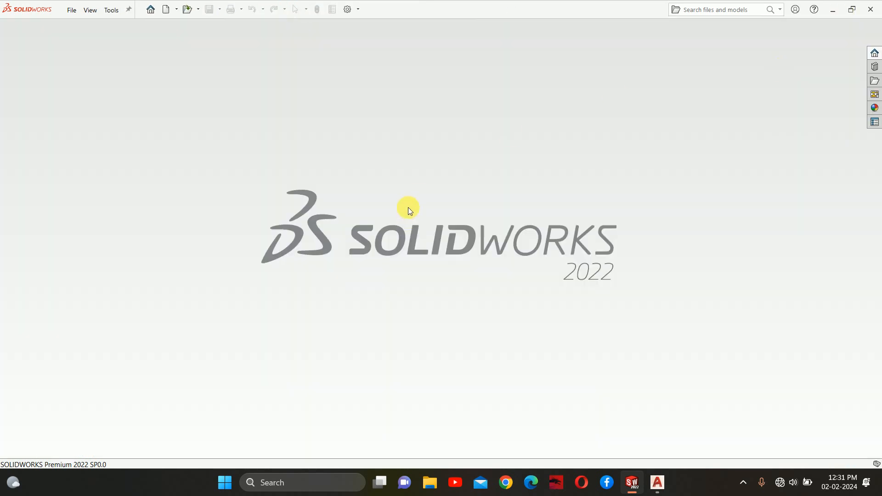
left_click(871, 11)
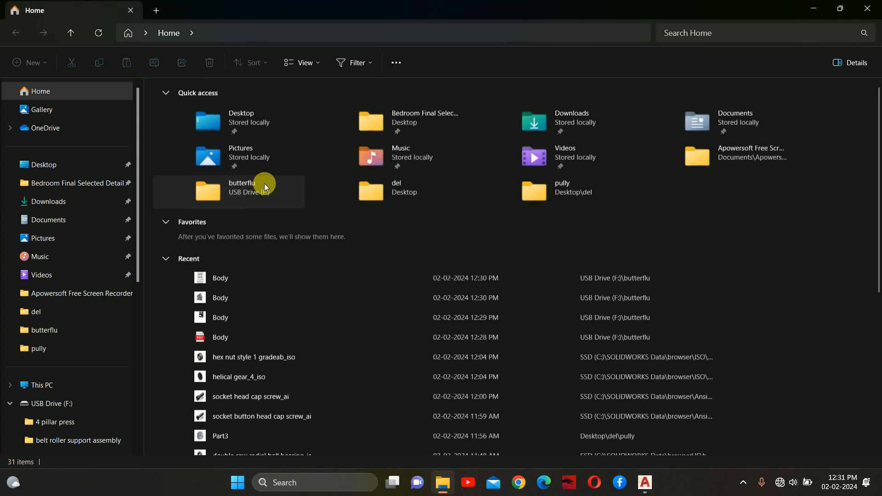
Open the folder containing the exported Body files and load the Body DWG drawing in AutoCAD.
right_click(211, 338)
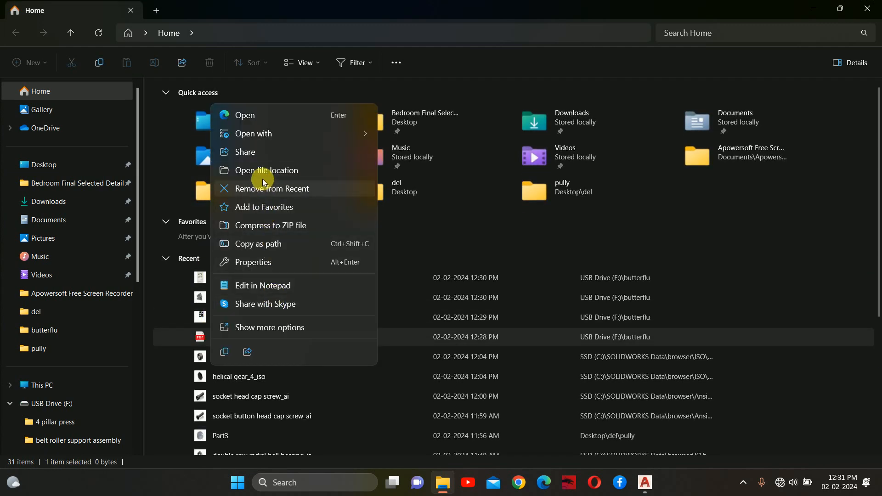
left_click(263, 171)
left_click(173, 124)
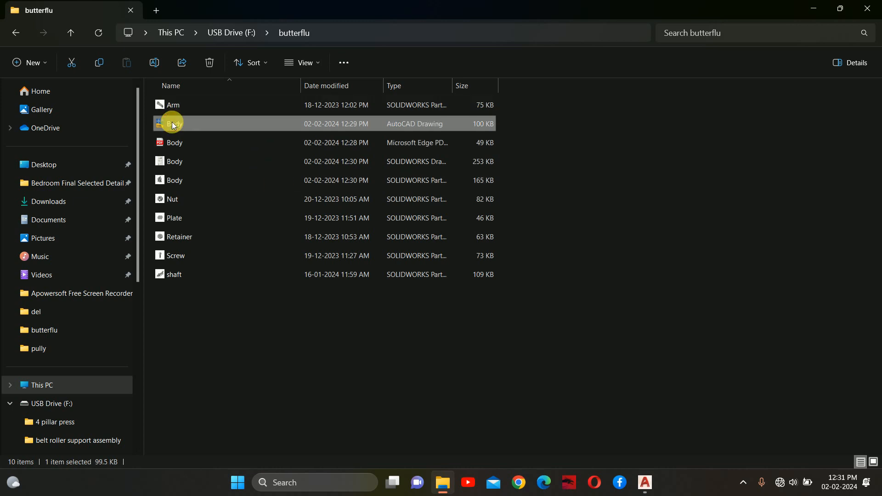
double_click(172, 123)
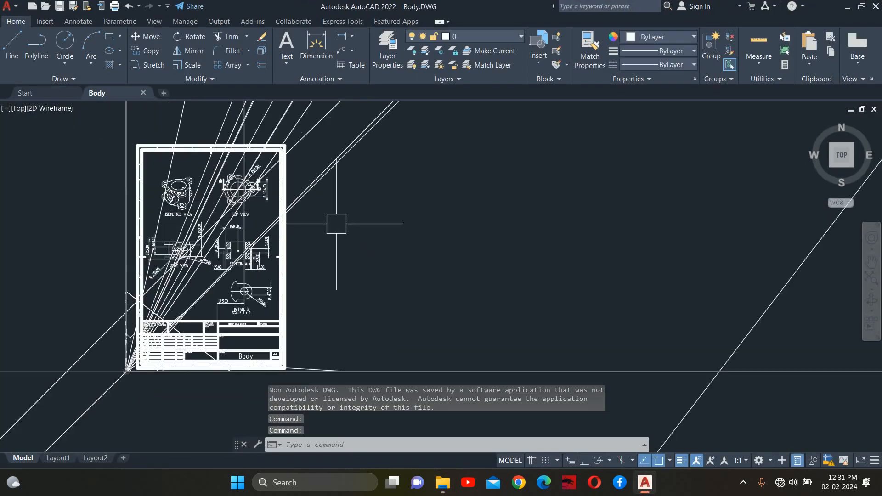
Erase the stray centre-mark block whose long lines spread across and beyond the drawing sheet.
scroll(336, 224, "down", 10)
left_click(524, 325)
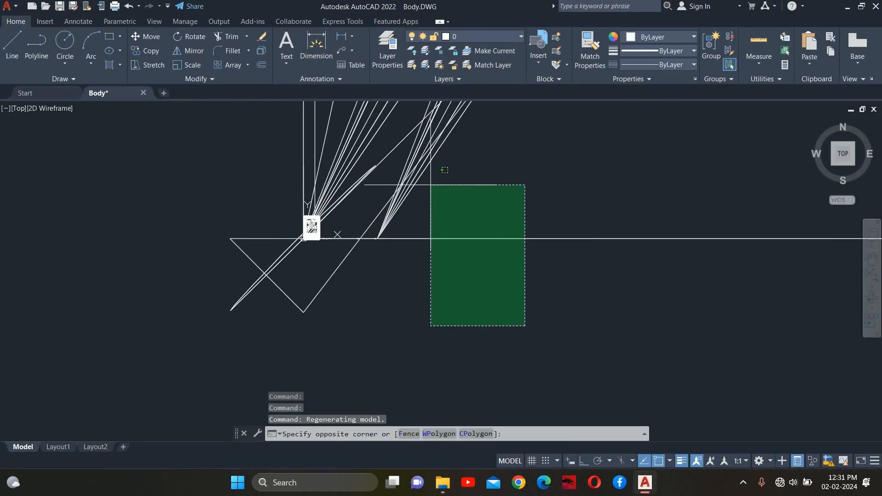
left_click(347, 126)
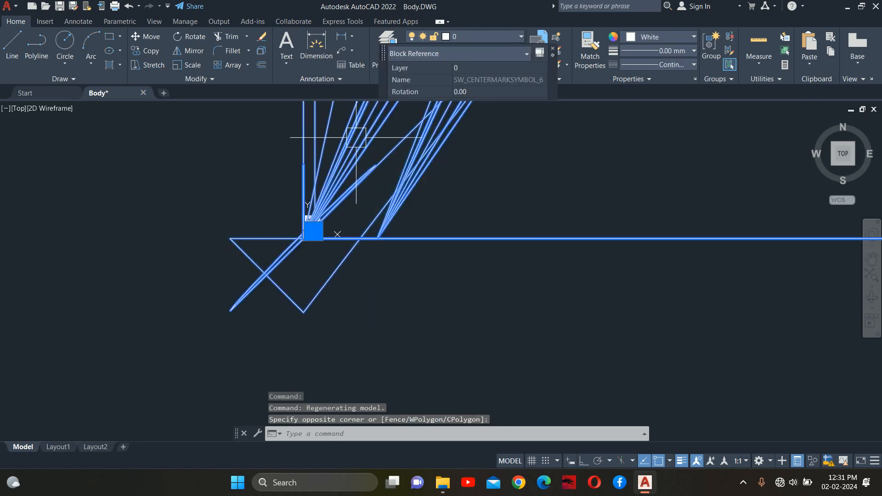
key("Delete")
Turn off the lineweight display and erase the title block together with the sheet's lower border.
scroll(328, 238, "up", 12)
mouse_move(273, 236)
middle_mouse_down()
mouse_move(257, 235)
mouse_move(491, 380)
mouse_move(536, 319)
middle_mouse_up()
left_click(681, 461)
left_click(574, 351)
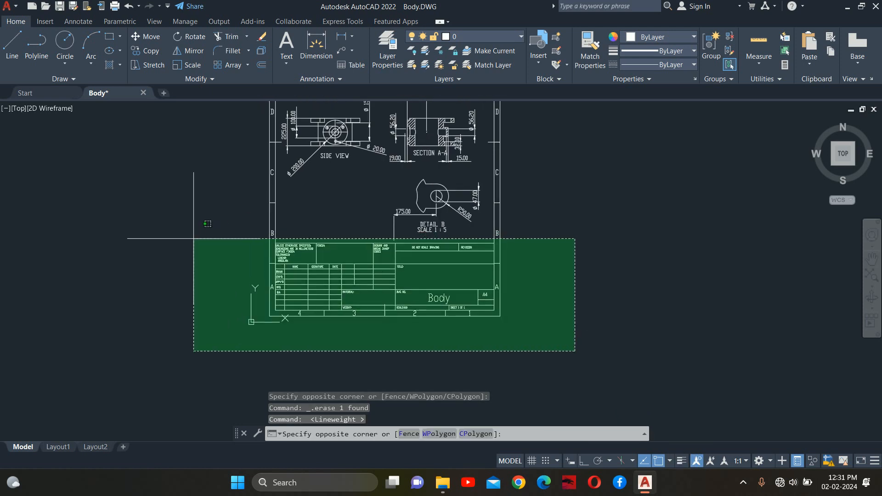
left_click(193, 238)
key("Delete")
Erase the zone marks along the sheet's right side and the border strip above the views.
scroll(477, 307, "down", 4)
left_click(477, 352)
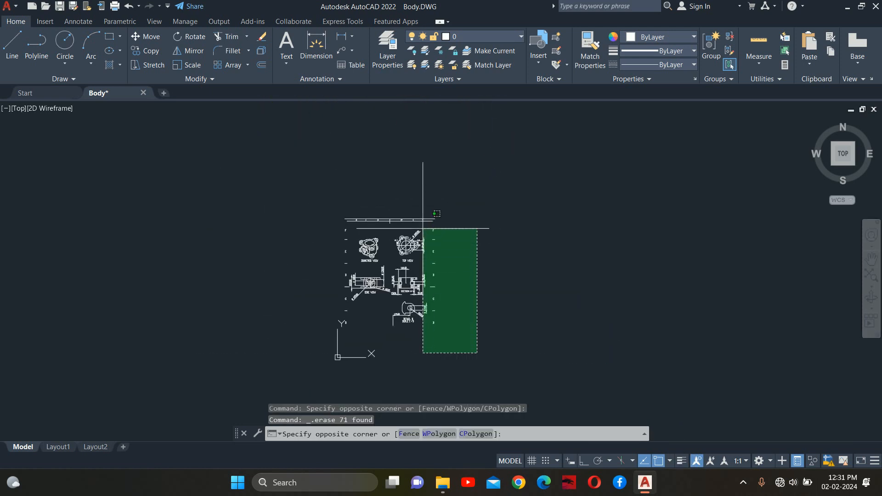
left_click(433, 204)
key("Delete")
scroll(434, 191, "up", 3)
left_click(522, 187)
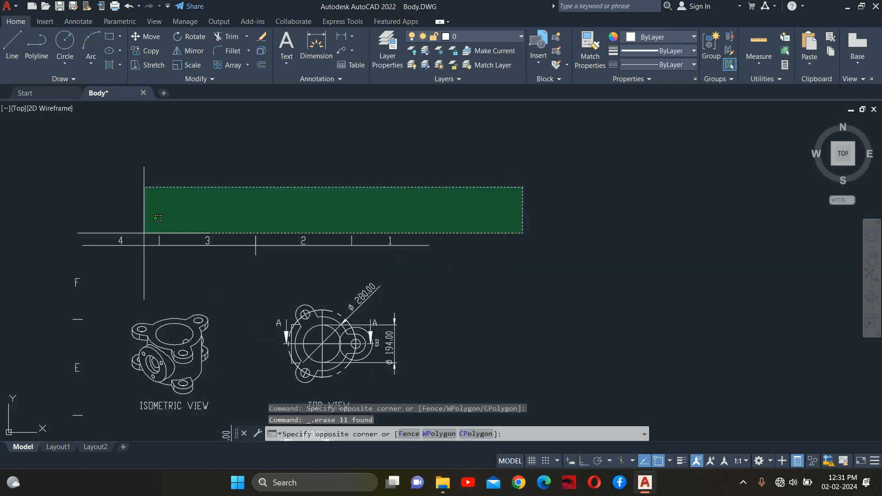
left_click(49, 247)
key("Delete")
Erase the remaining zone letters and ticks along the sheet's left side.
mouse_move(91, 248)
middle_mouse_down()
mouse_move(147, 228)
mouse_move(188, 181)
middle_mouse_up()
left_click(180, 188)
scroll(114, 353, "down", 2)
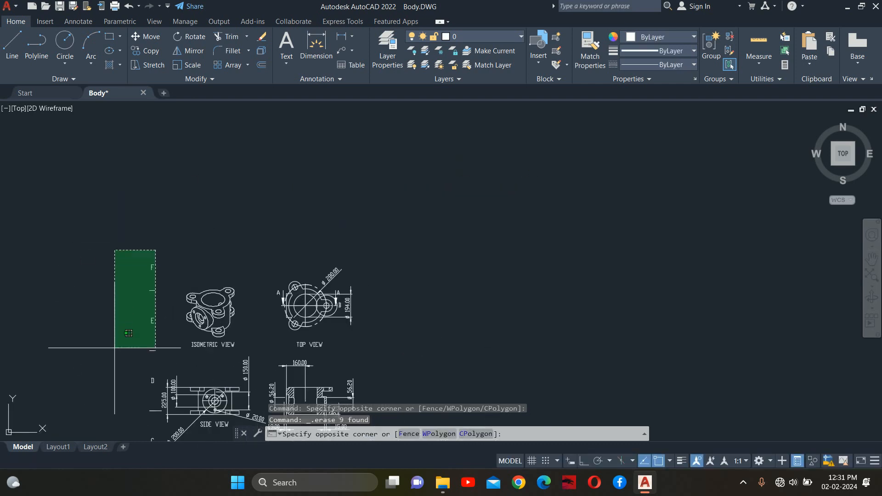
scroll(128, 333, "down", 2)
left_click(146, 313)
key("Delete")
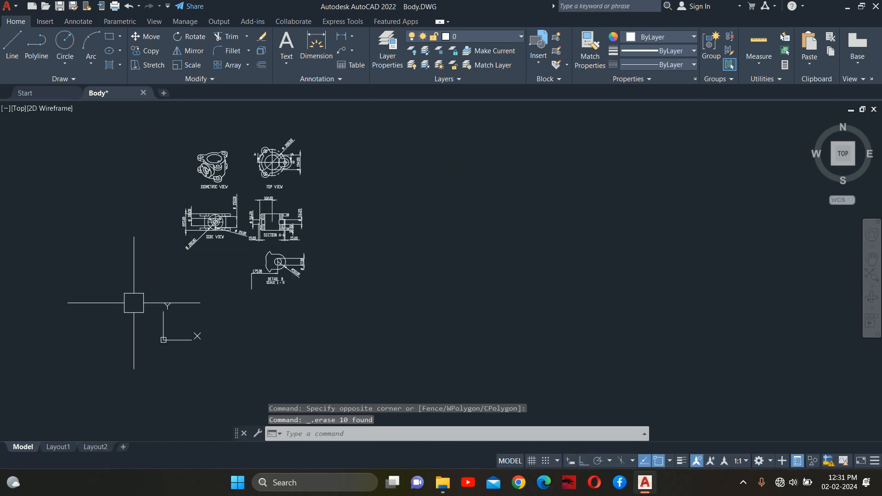
Set the UCS icon so that it is not shown at the origin.
right_click(162, 331)
mouse_move(207, 326)
left_click(307, 336)
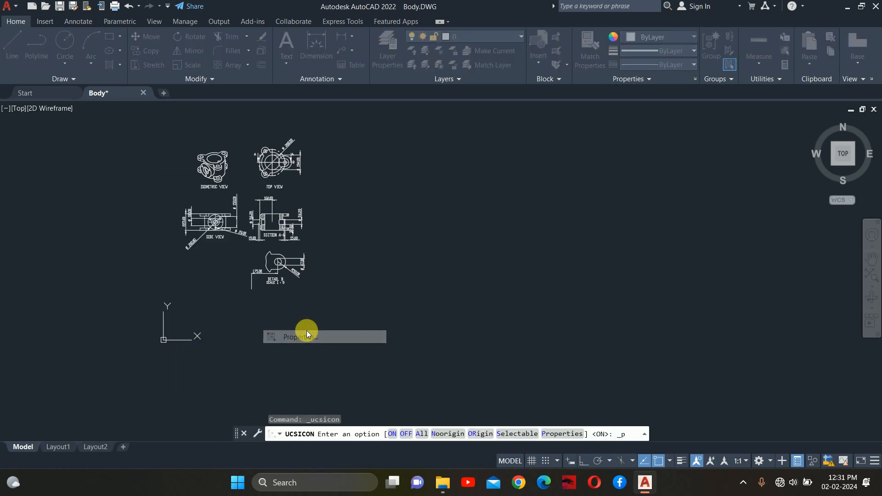
key("Return")
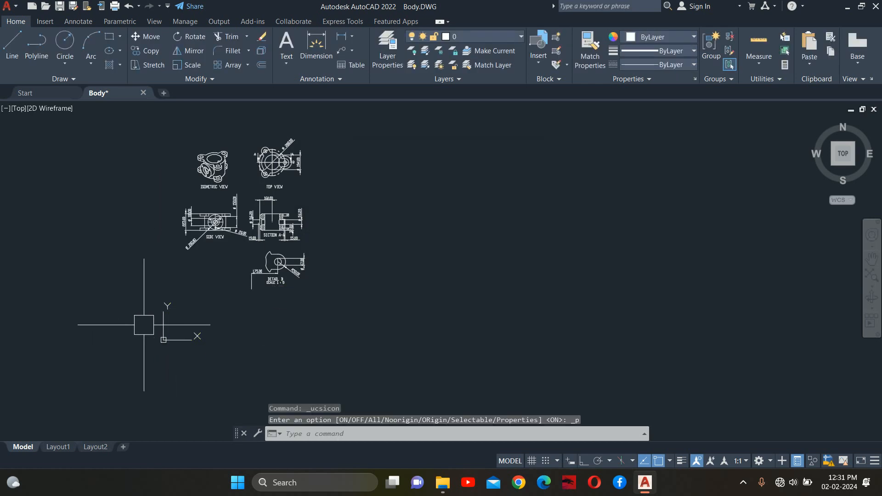
right_click(162, 321)
mouse_move(223, 320)
left_click(294, 314)
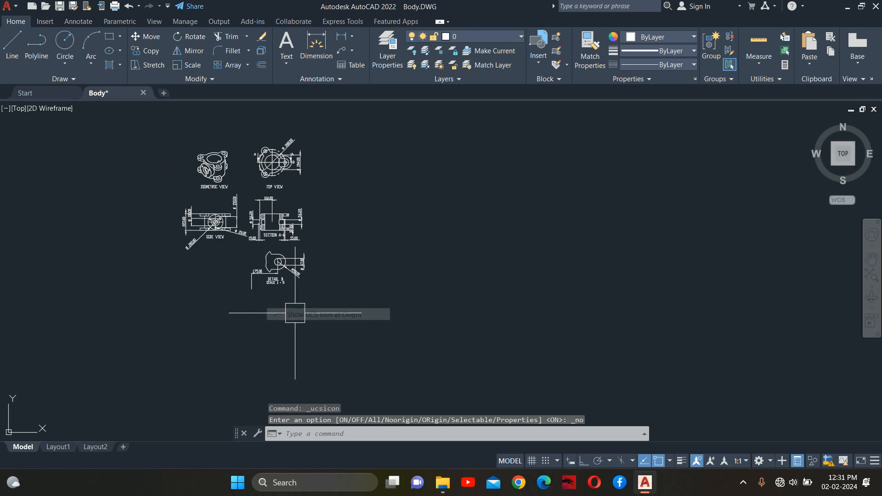
Examine the remaining drawing views and their dimensions, ending at Section A-A.
scroll(231, 209, "up", 4)
middle_click_drag(318, 240, 437, 310)
scroll(467, 182, "up", 4)
scroll(466, 183, "down", 6)
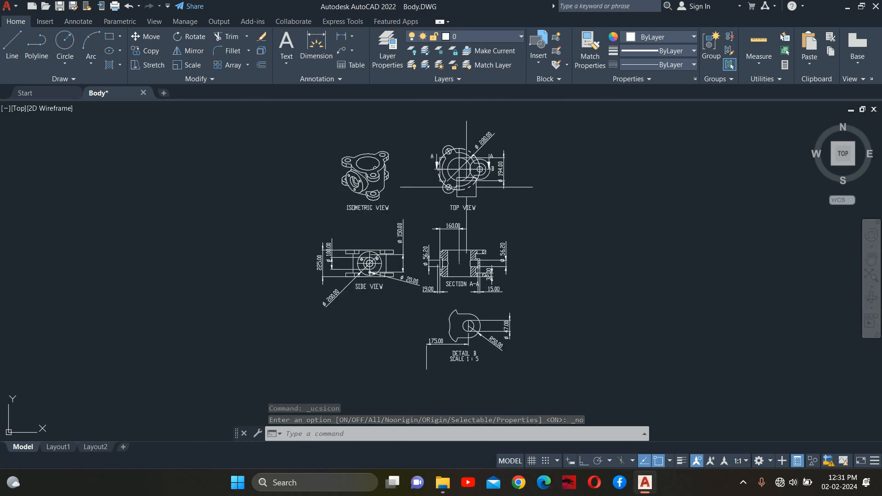
scroll(463, 249, "up", 4)
key("Escape")
key("Escape")
scroll(427, 189, "up", 4)
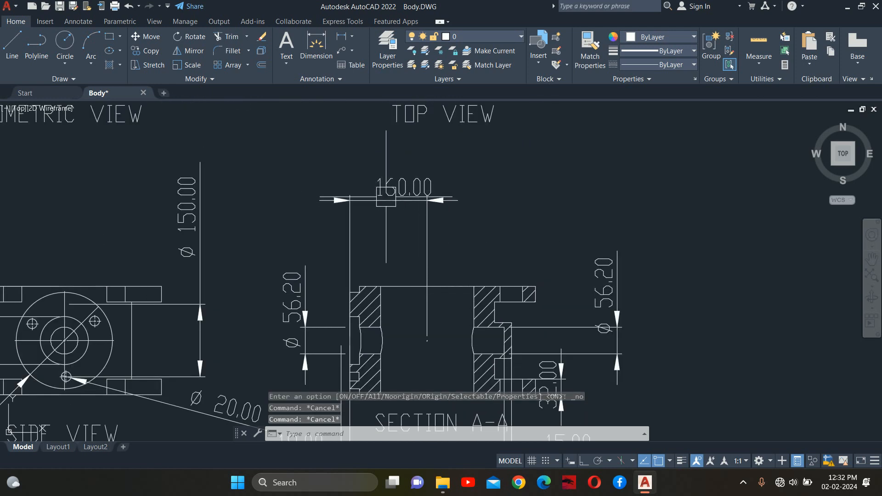
Draw a horizontal line 160 units long beside Section A-A with Ortho on and compare it with the section's width dimension.
type("l")
key("Return")
scroll(365, 249, "up", 2)
scroll(475, 244, "down", 2)
left_click(476, 245)
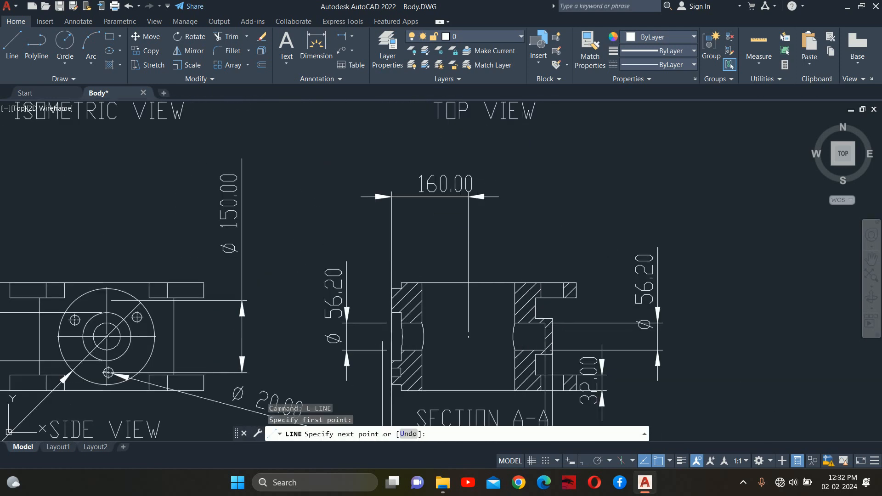
left_click(583, 460)
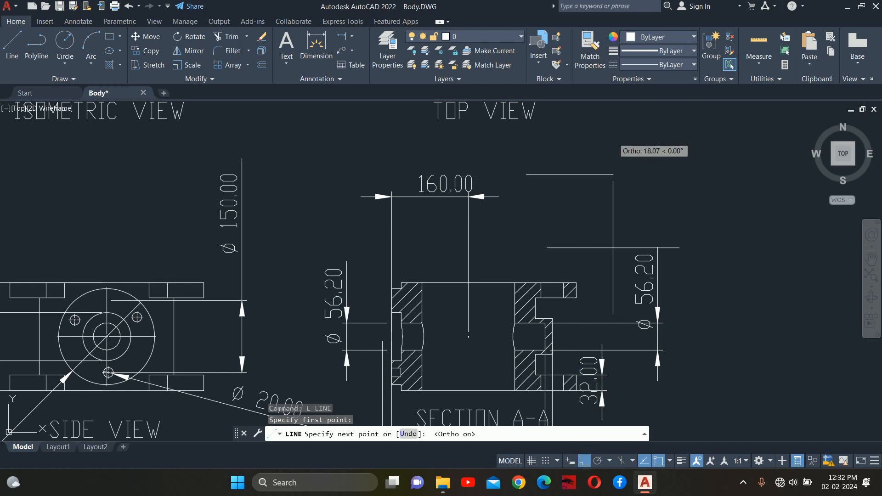
type("160")
key("Return")
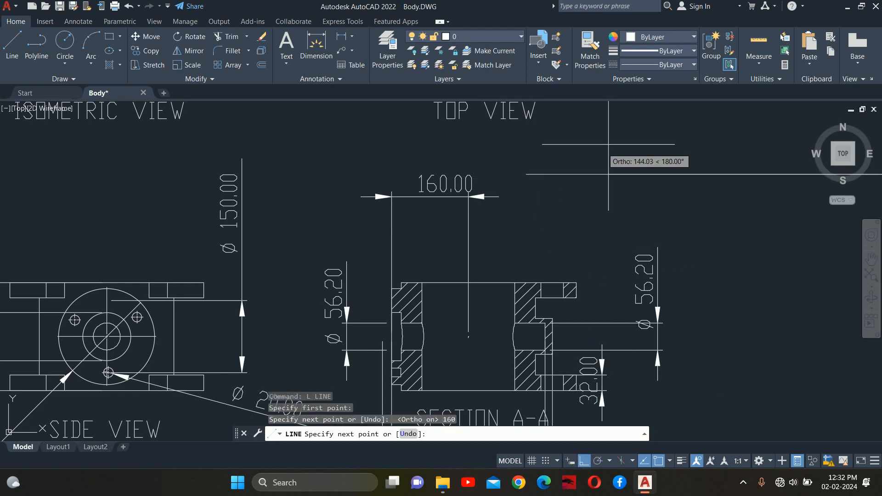
key("Escape")
scroll(466, 181, "down", 4)
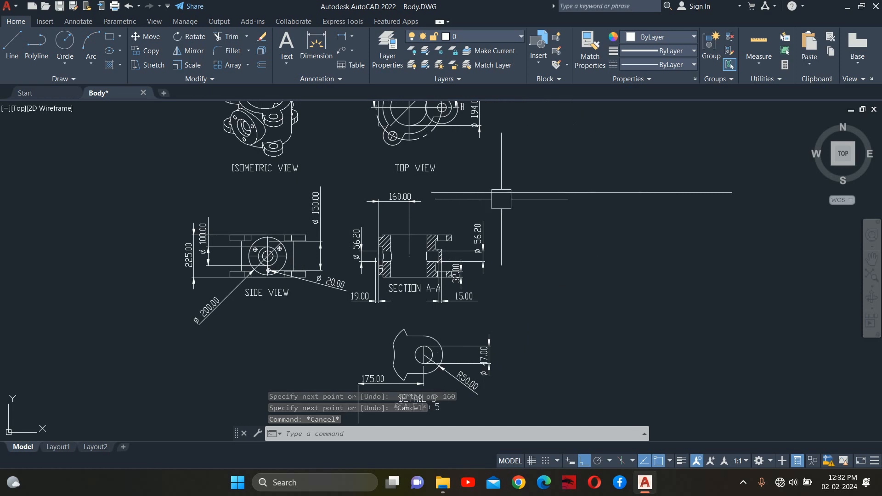
scroll(413, 214, "up", 4)
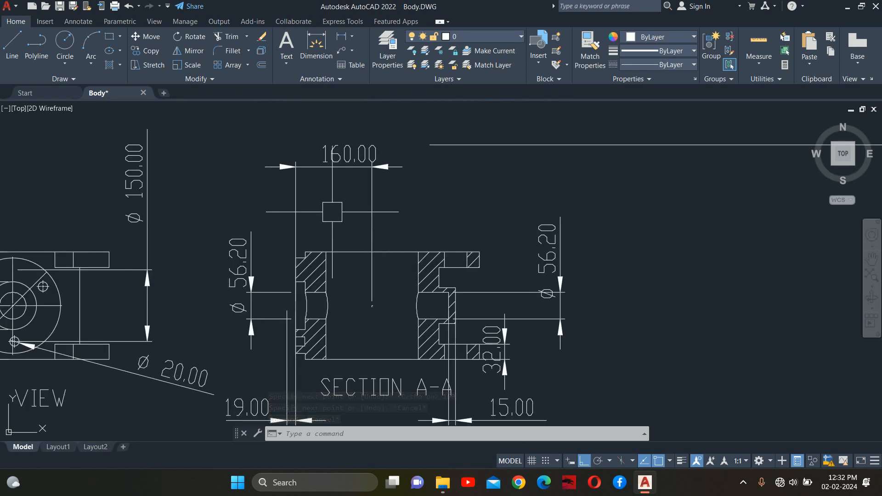
Erase the horizontal comparison line beside Section A-A.
key("Escape")
scroll(332, 211, "down", 4)
left_click(728, 173)
left_click(654, 203)
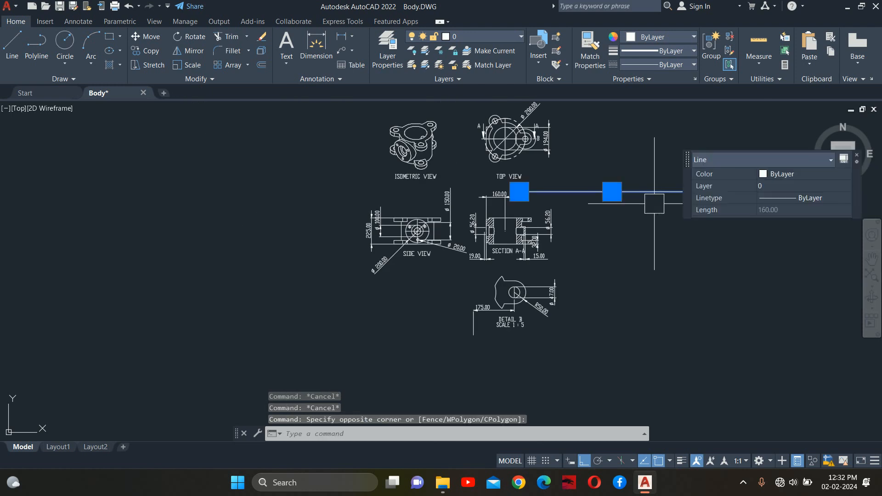
key("Delete")
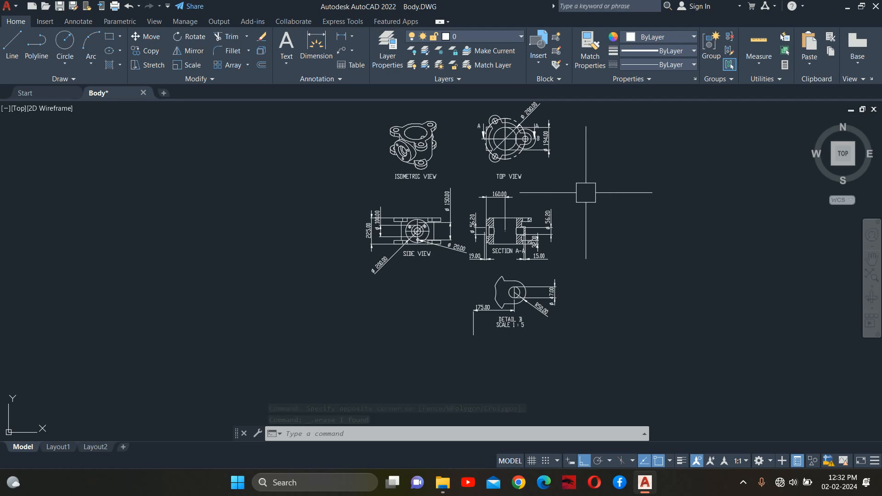
Check the distance from Section A-A's left edge to its centreline with a linear dimension, without placing it.
middle_click_drag(583, 191, 583, 196)
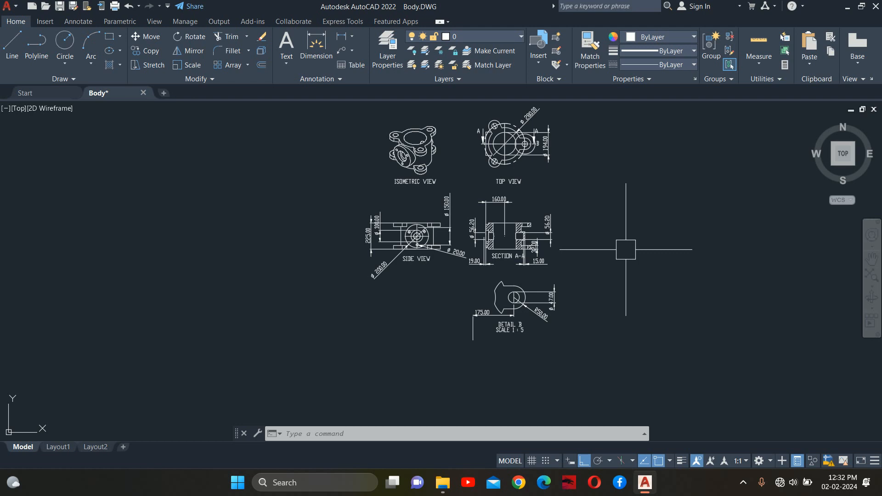
scroll(551, 243, "down", 2)
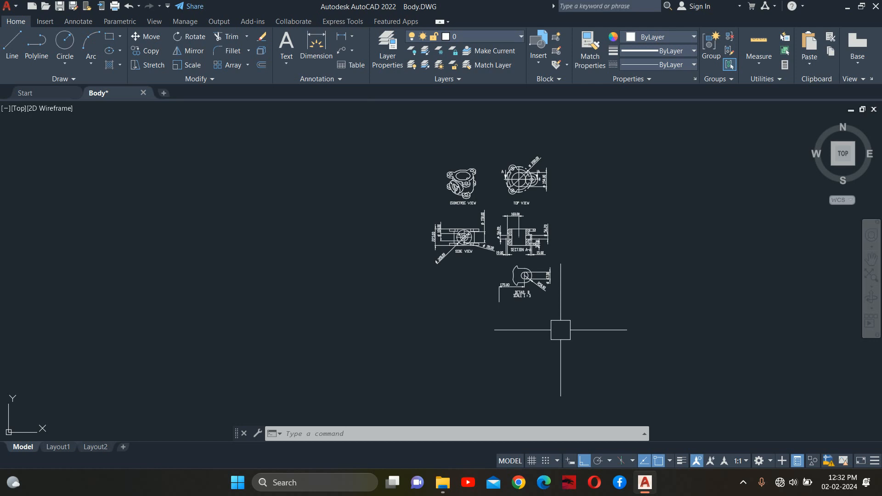
scroll(515, 225, "up", 8)
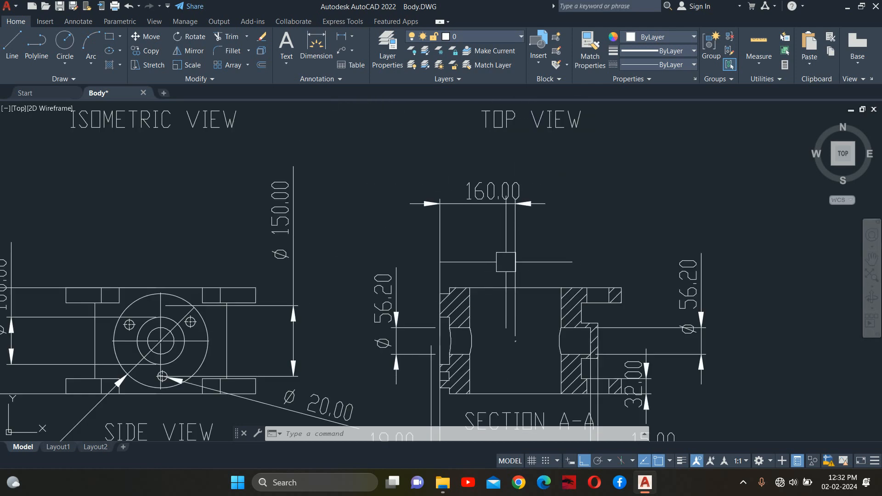
type("DLI")
key("Return")
scroll(438, 291, "up", 4)
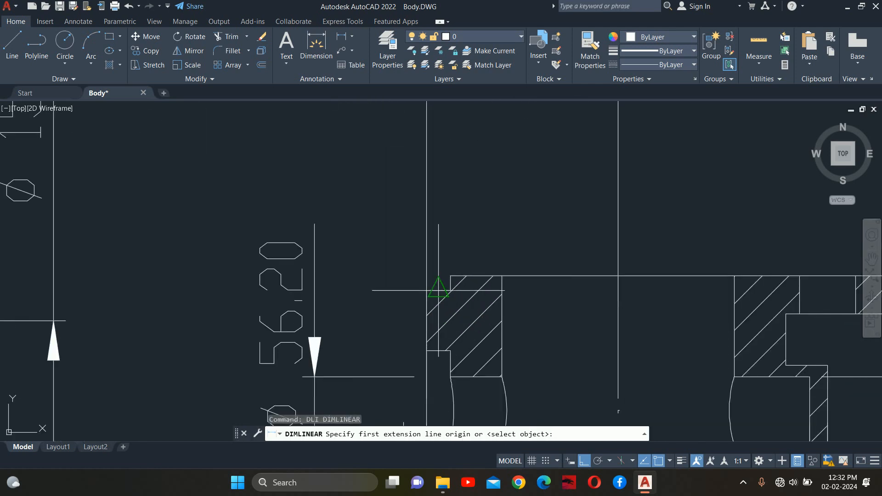
left_click(426, 290)
left_click(617, 275)
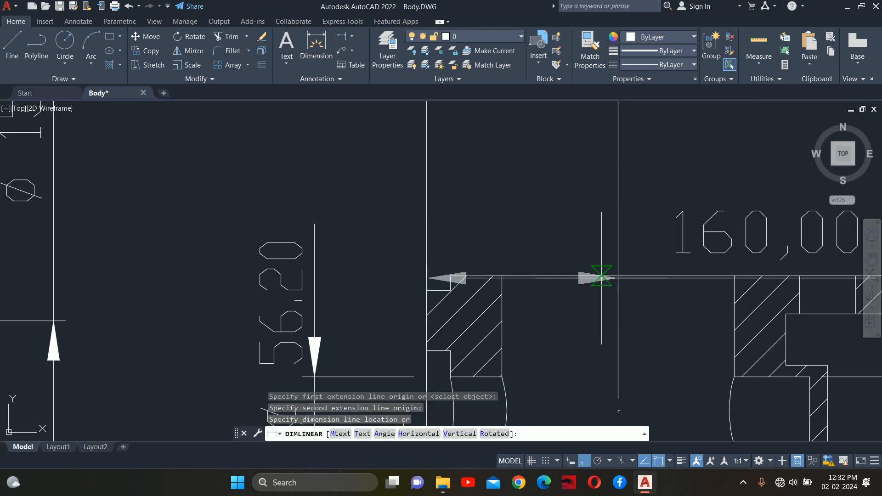
scroll(499, 182, "down", 2)
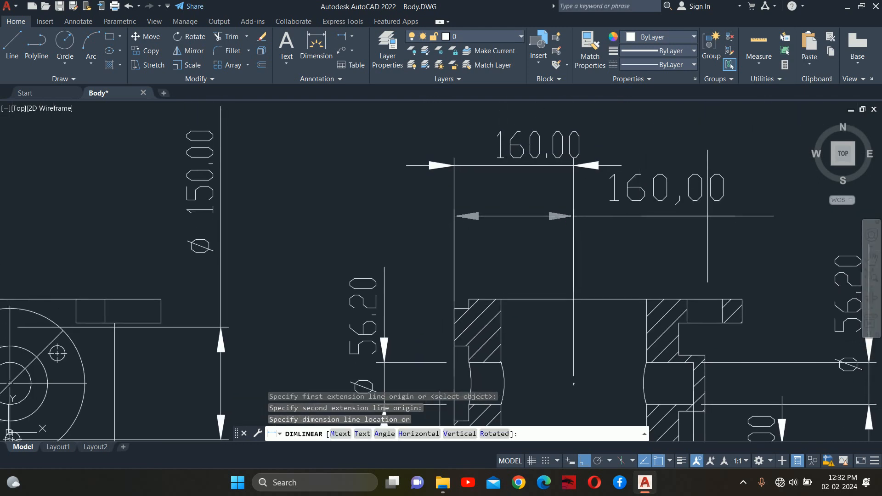
key("Escape")
Check the measurement scale factor in the primary units of the ISO-25 style overrides.
type("d")
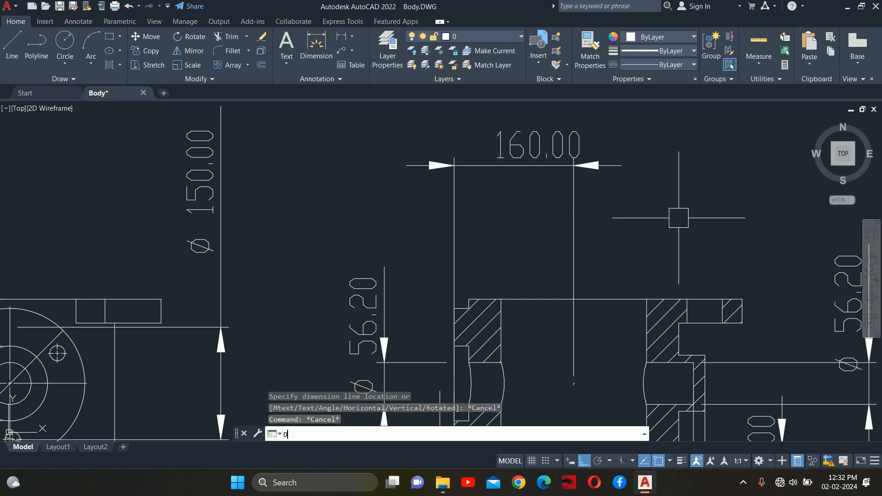
key("Return")
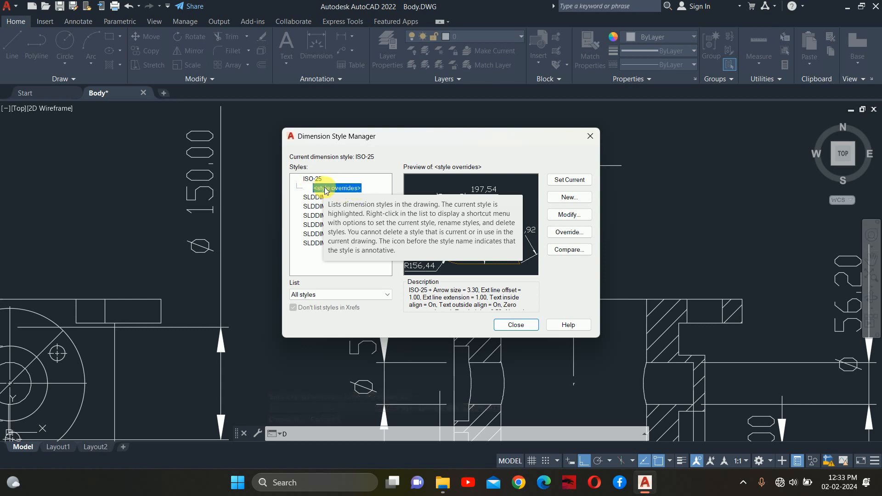
left_click(562, 213)
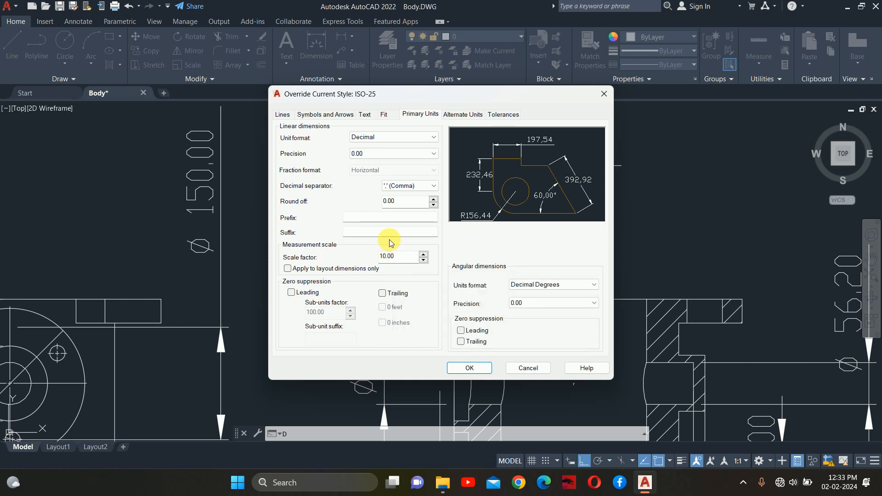
key("Return")
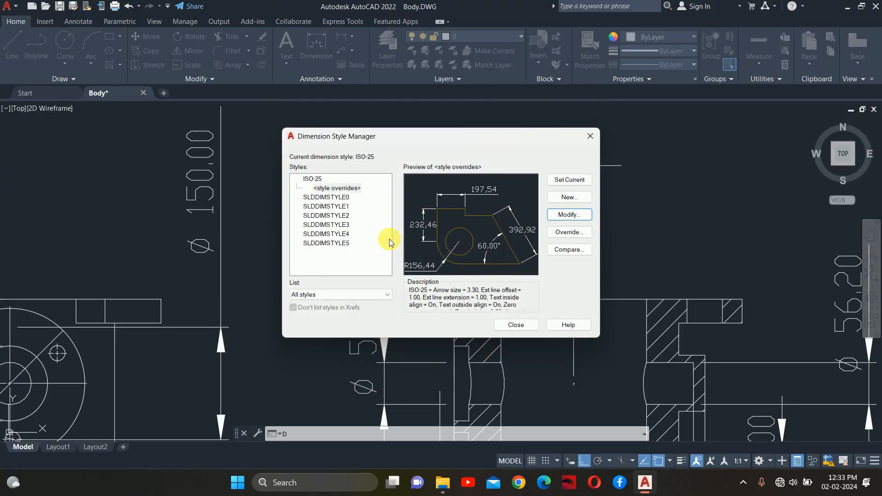
Set the decimal separator of the ISO-25 dimension style's primary units to Period.
left_click(312, 179)
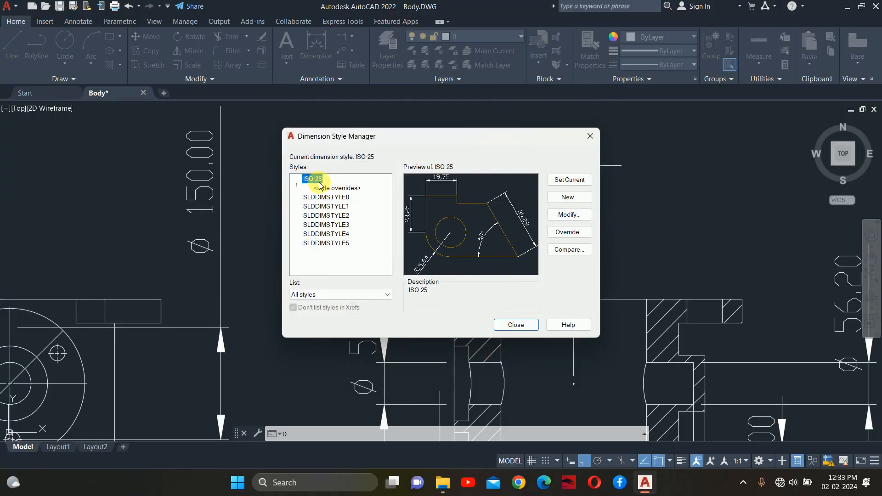
left_click(570, 214)
left_click(587, 103)
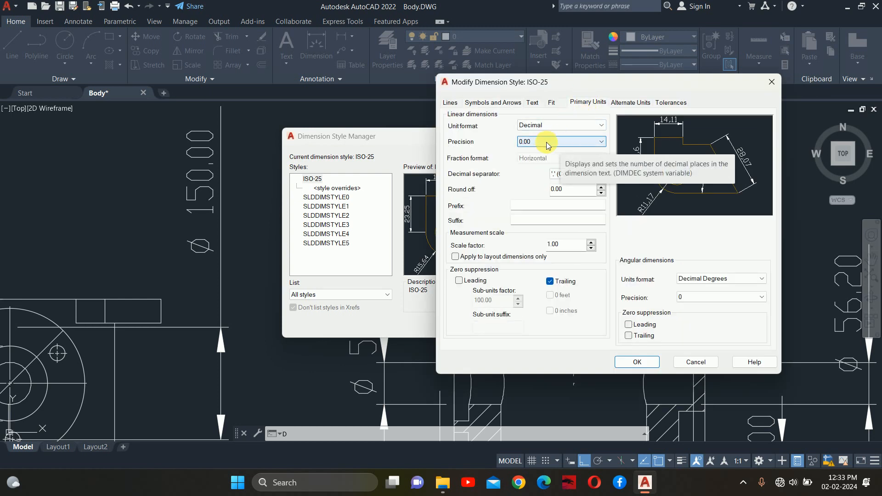
left_click(576, 175)
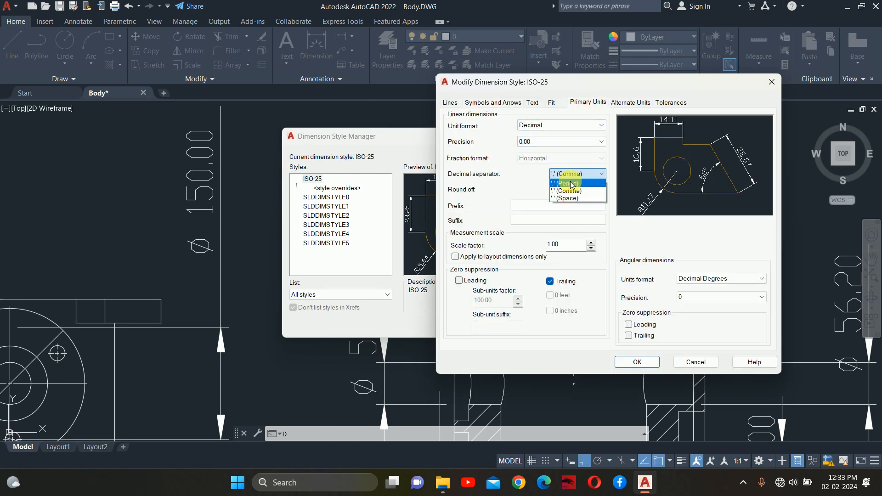
left_click(570, 184)
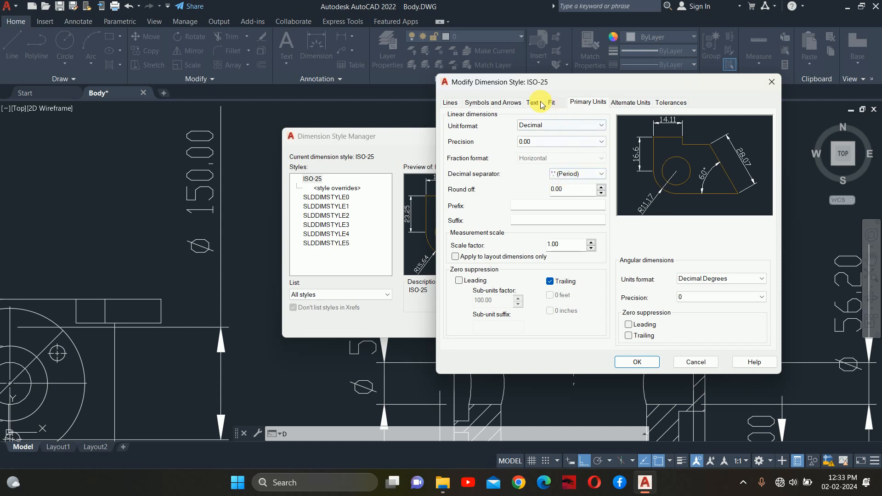
Set the ISO-25 dimension style's text height to 25 and its arrow size to 25.
left_click(532, 103)
left_click_drag(586, 182, 500, 183)
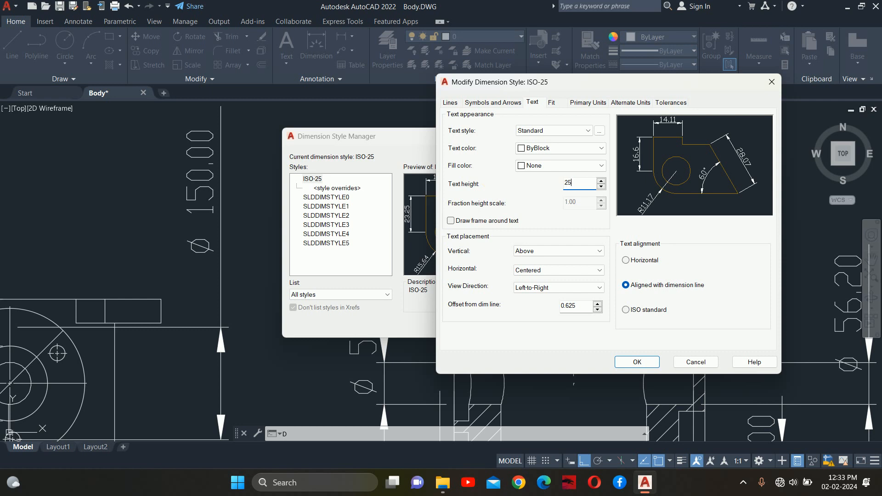
left_click(472, 104)
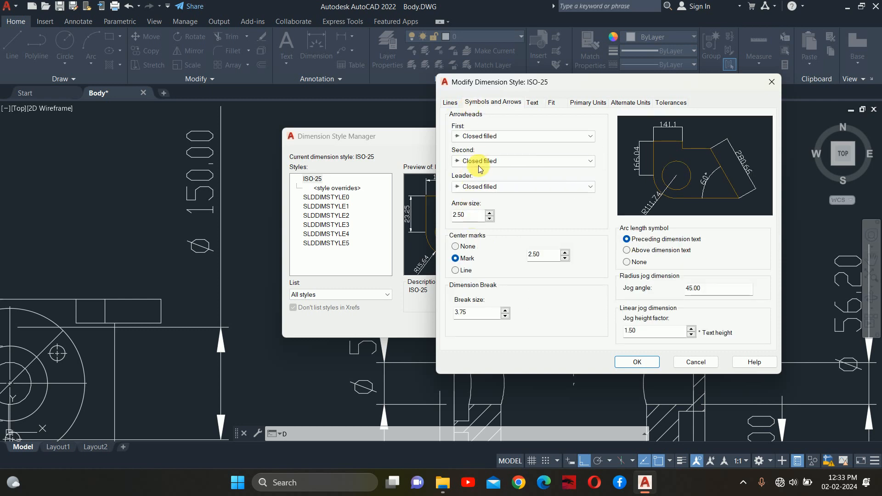
left_click_drag(469, 219, 381, 216)
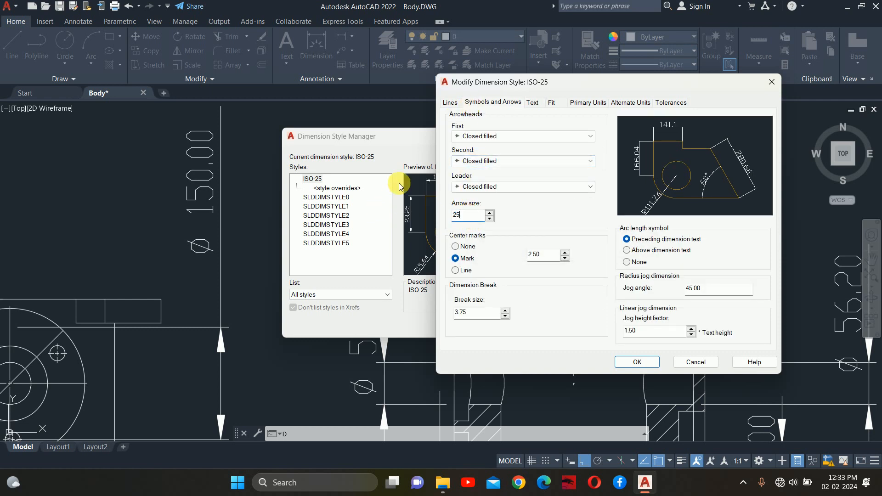
Set the ISO-25 extension lines to extend 15 beyond the dimension lines with a 15 offset from origin, and accept the style changes.
left_click(449, 104)
left_click_drag(745, 246, 673, 247)
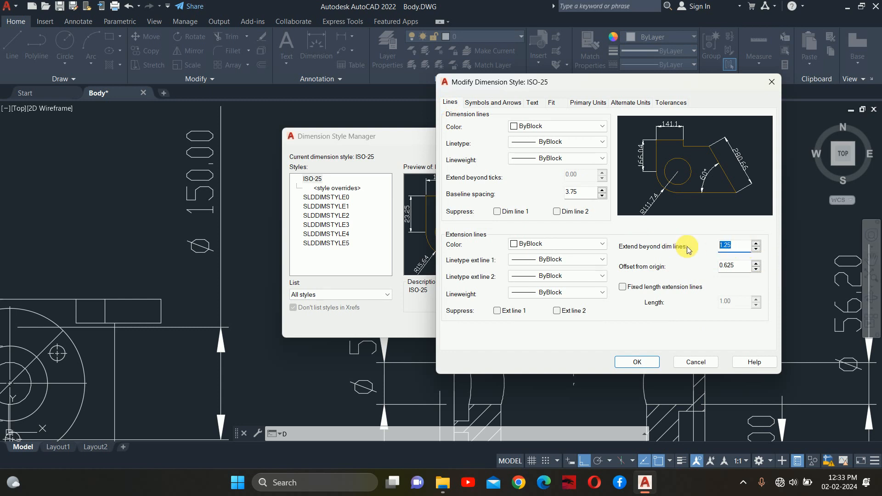
left_click_drag(741, 271, 684, 270)
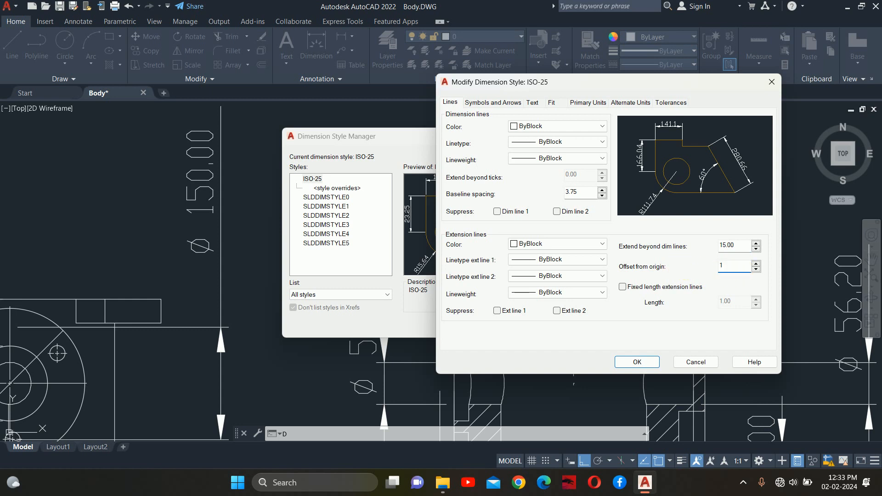
left_click(637, 362)
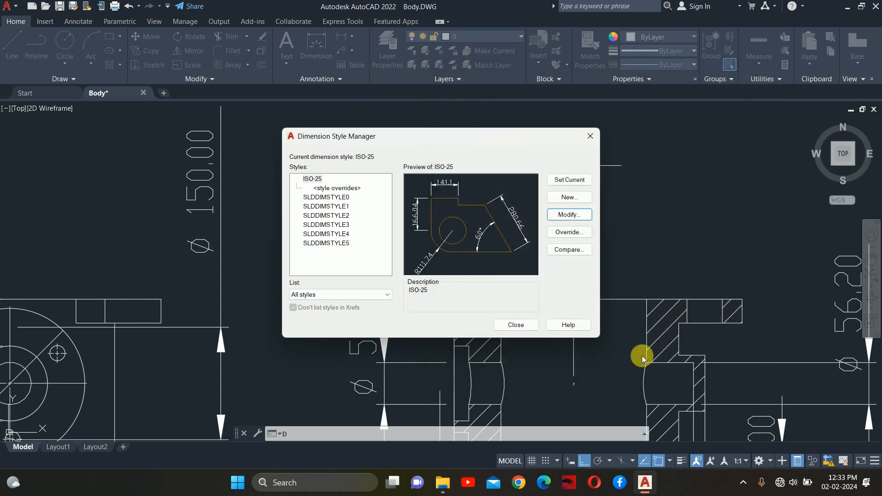
Set the font of the Standard text style used by the ISO-25 dimension style to Arial.
left_click(317, 179)
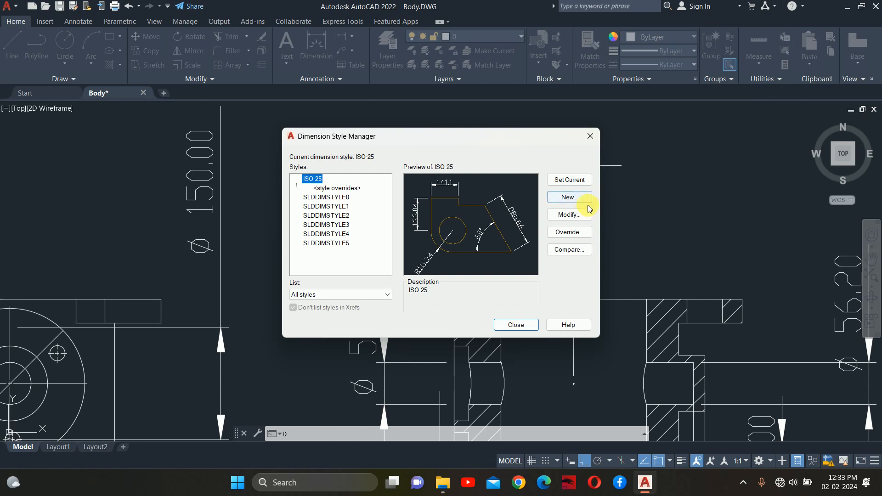
left_click(570, 214)
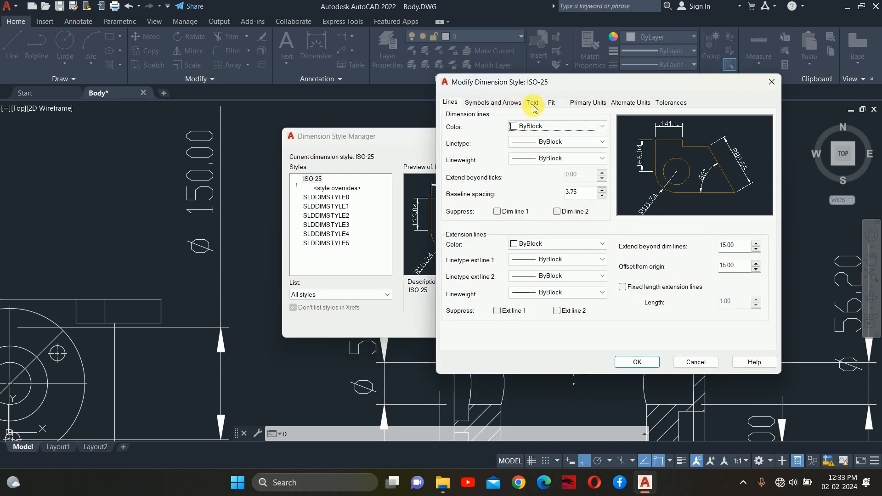
left_click(532, 103)
left_click(599, 132)
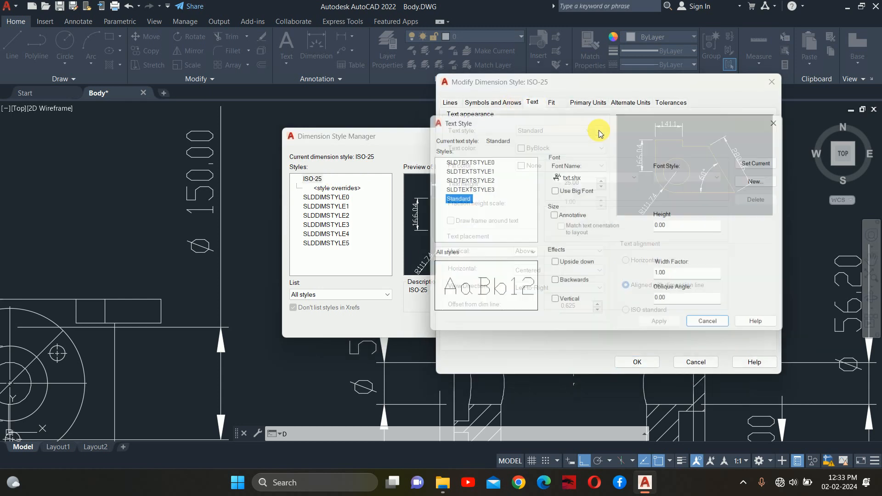
left_click(563, 179)
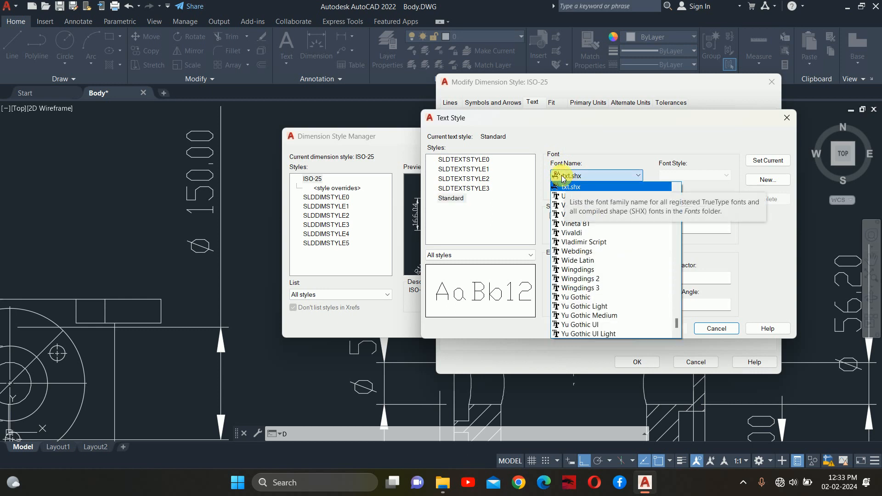
key("a")
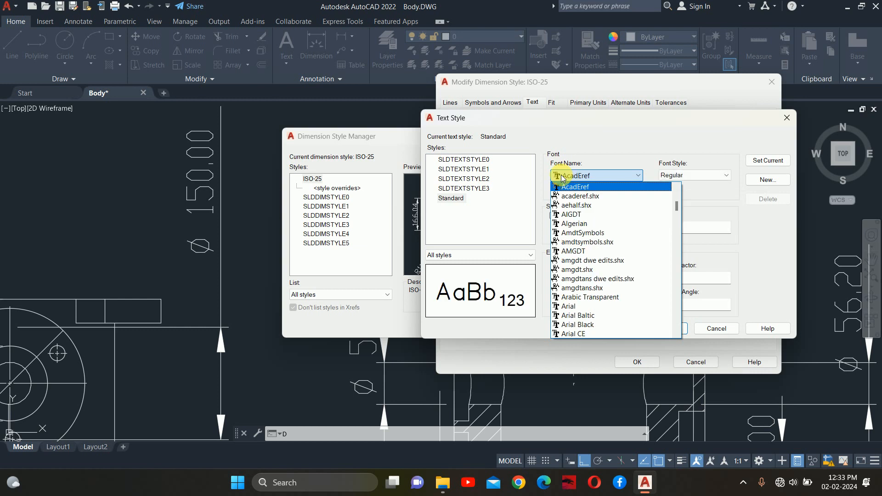
key("r")
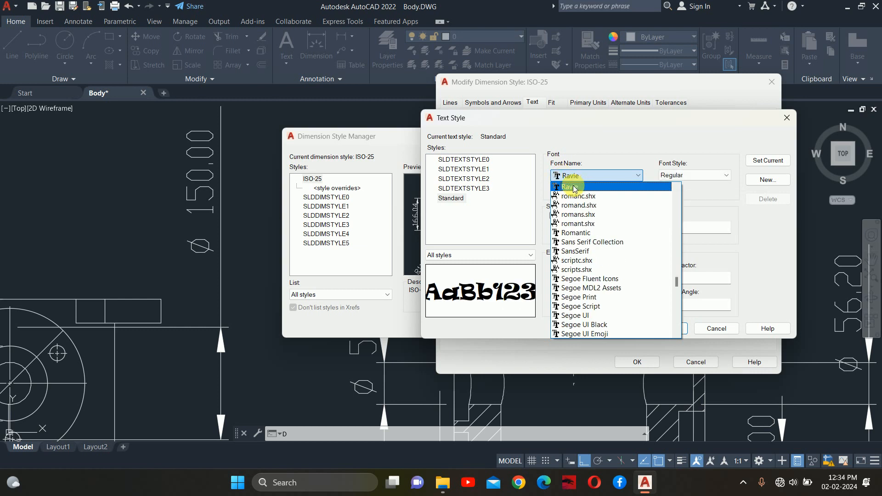
left_click(578, 179)
left_click(578, 178)
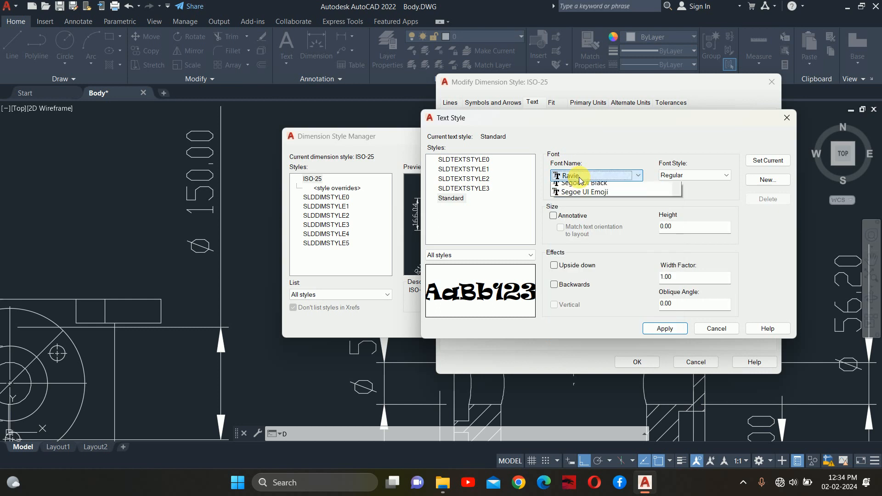
type("ari")
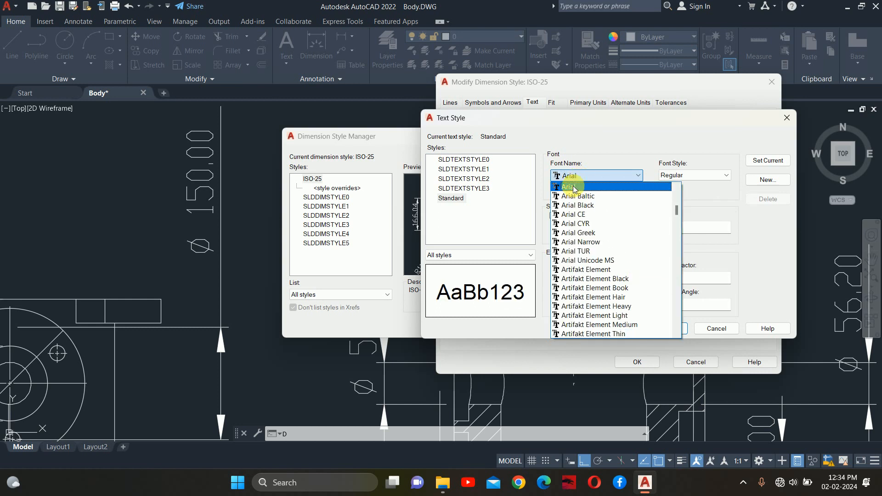
left_click(573, 188)
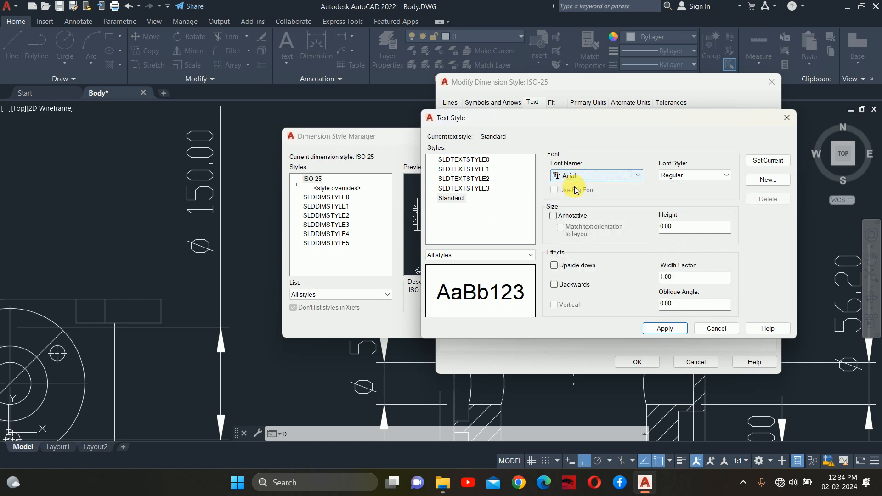
Make the Standard text style current and accept the ISO-25 dimension style changes.
left_click(766, 161)
left_click(618, 257)
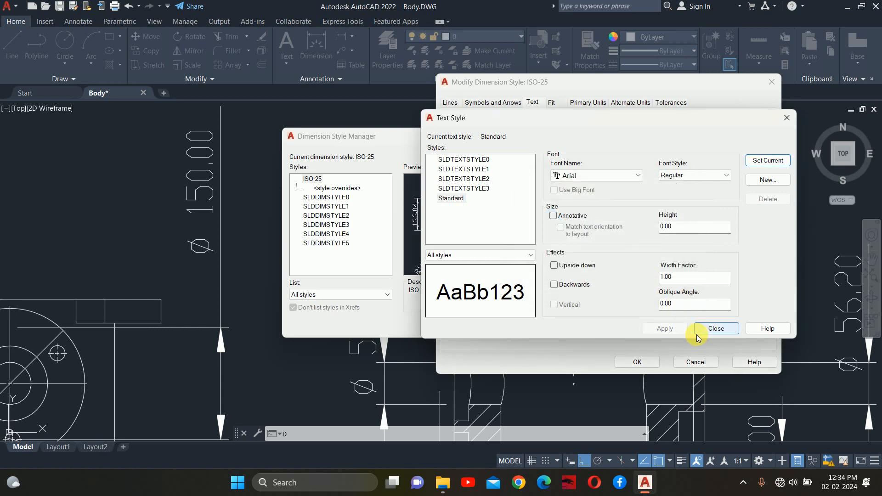
left_click(698, 329)
left_click(637, 362)
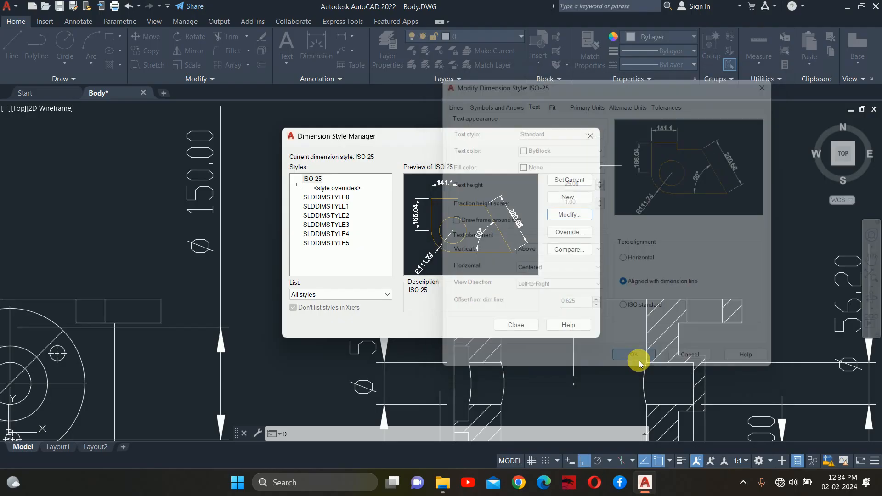
Make ISO-25 the current dimension style, discarding its style overrides, and close the Dimension Style Manager.
left_click(318, 180)
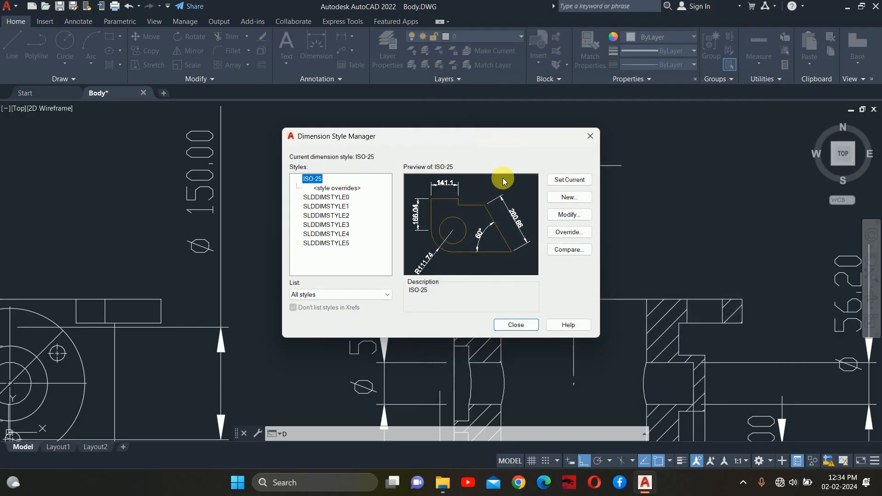
left_click(572, 180)
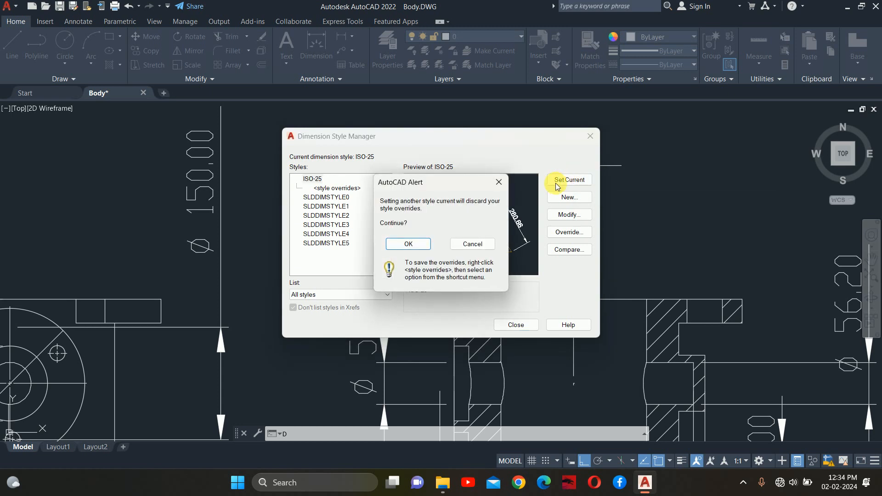
left_click(416, 247)
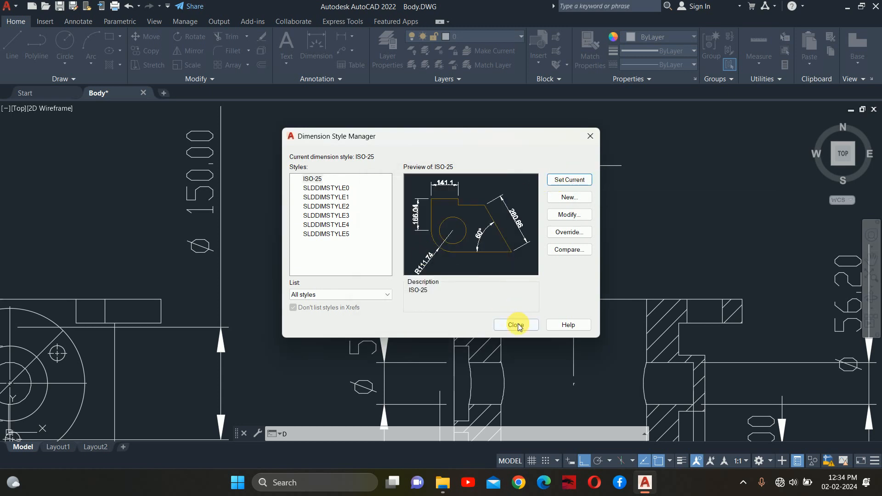
left_click(516, 325)
Preview a linear dimension from Section A-A's left edge to its centreline with the current ISO-25 style, without placing it.
scroll(505, 257, "down", 8)
scroll(487, 239, "up", 2)
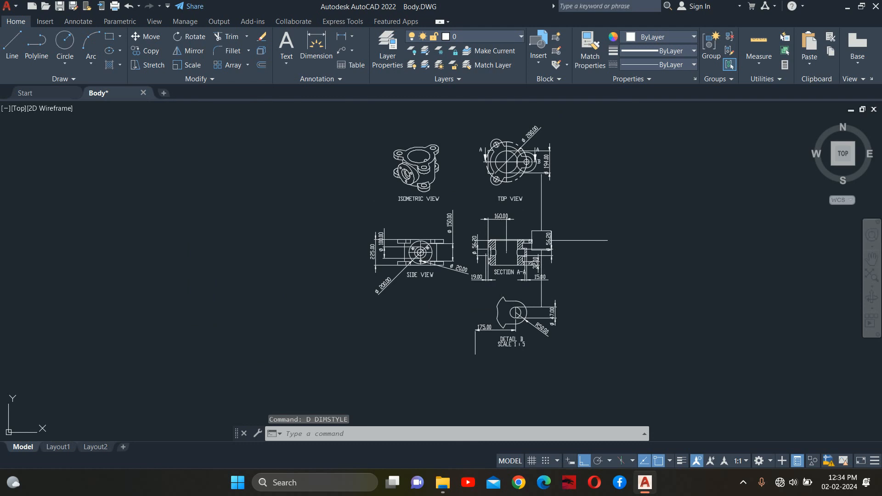
key("Escape")
key("Escape")
scroll(496, 224, "up", 5)
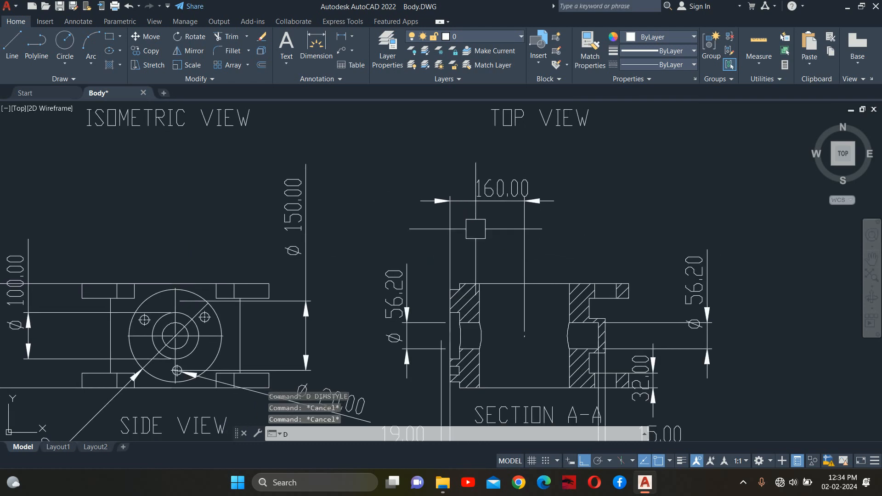
type("dli")
key("Return")
scroll(473, 287, "up", 4)
left_click(447, 298)
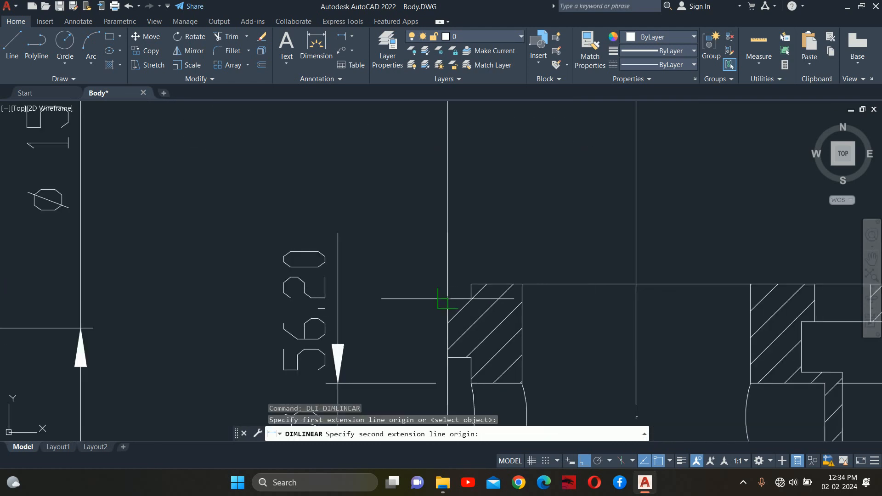
left_click(636, 285)
scroll(636, 285, "down", 4)
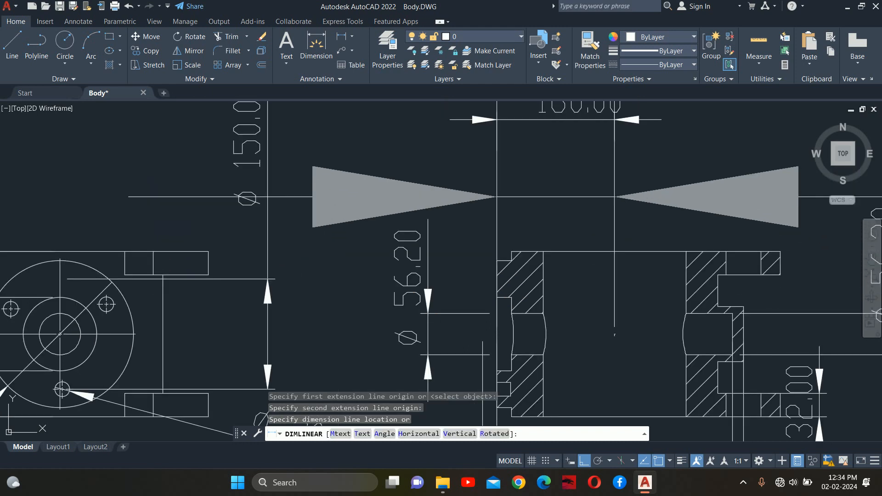
scroll(555, 206, "down", 6)
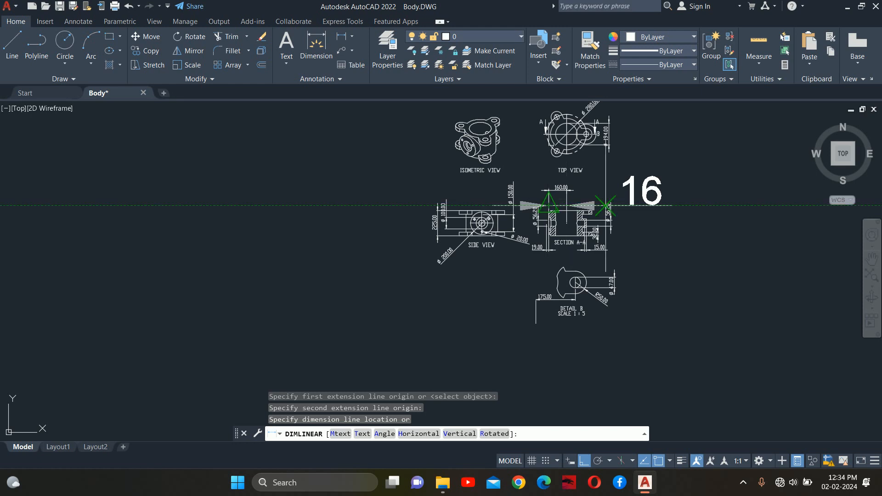
key("Escape")
key("Escape")
Scale all the drawing's views and dimensions by a factor of 10 about a base point near Detail B.
scroll(591, 219, "down", 5)
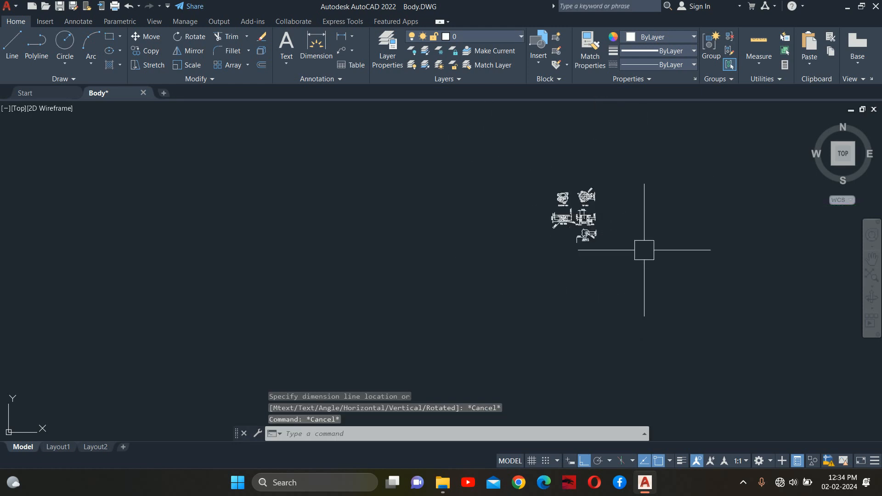
type("sc")
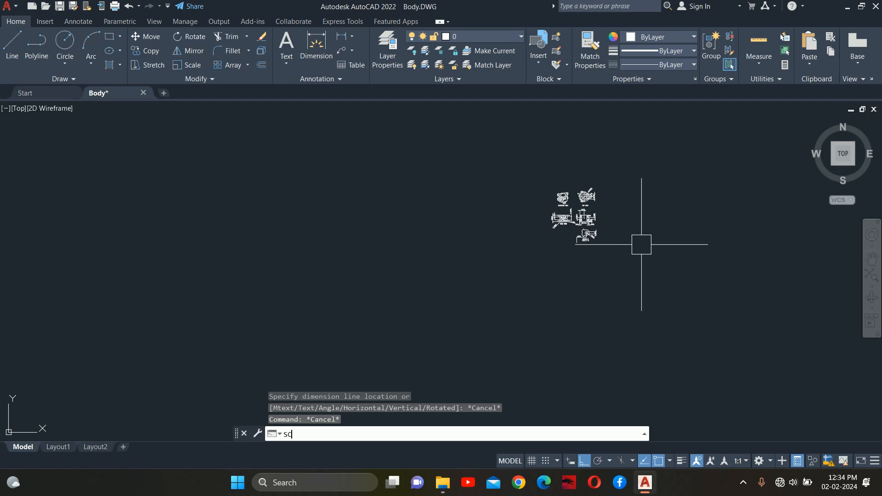
key("Return")
left_click(654, 303)
left_click(463, 132)
key("Return")
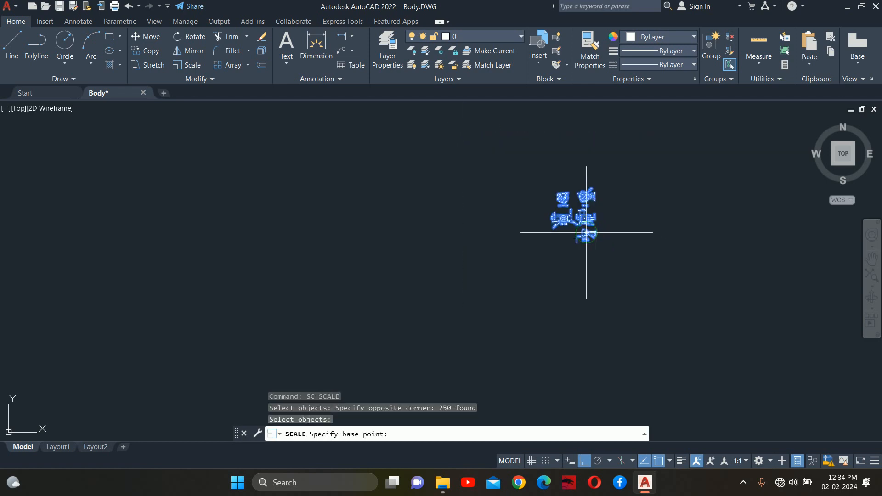
scroll(586, 232, "up", 4)
left_click(574, 249)
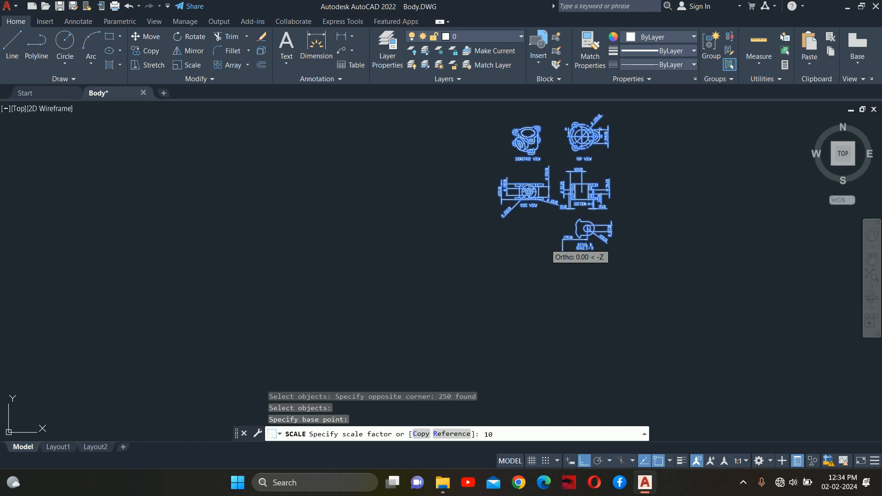
key("Return")
scroll(598, 228, "down", 10)
key("Escape")
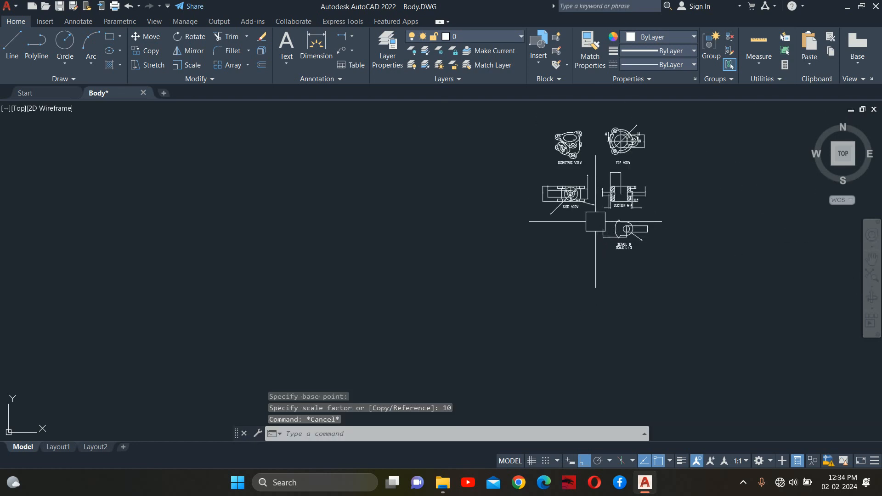
Examine the scaled views, their dimension lines and the size of the dimension text.
scroll(626, 166, "up", 3)
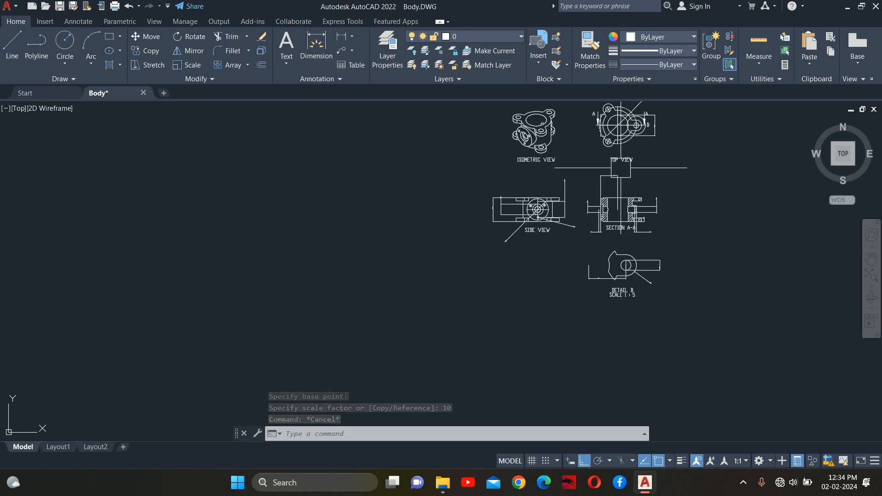
scroll(577, 220, "up", 6)
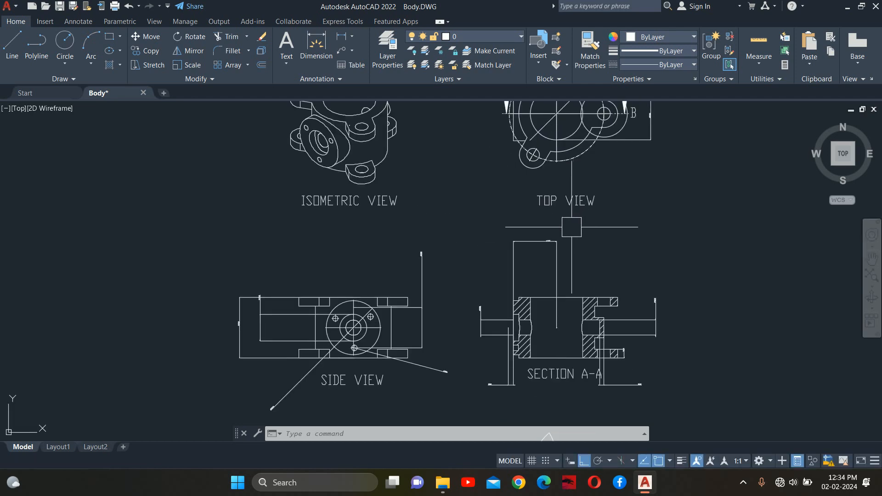
scroll(543, 250, "down", 3)
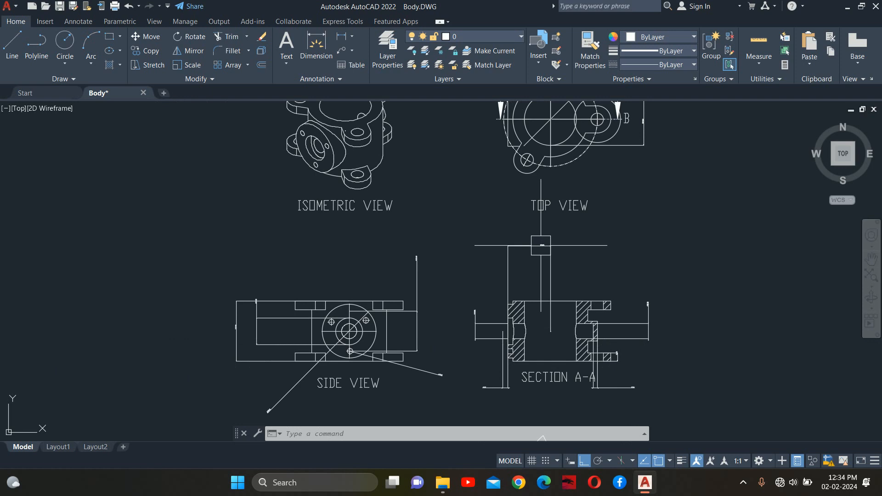
scroll(538, 271, "up", 3)
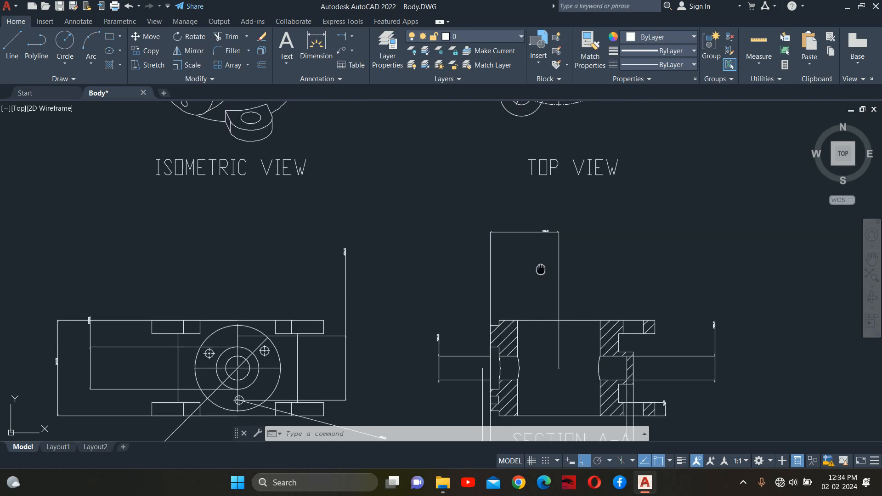
scroll(530, 237, "down", 6)
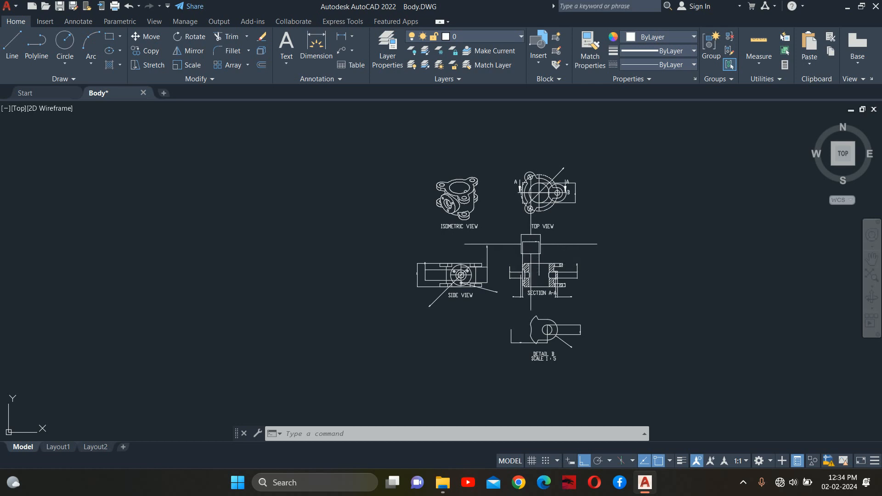
left_click(308, 414)
key("Escape")
key("Escape")
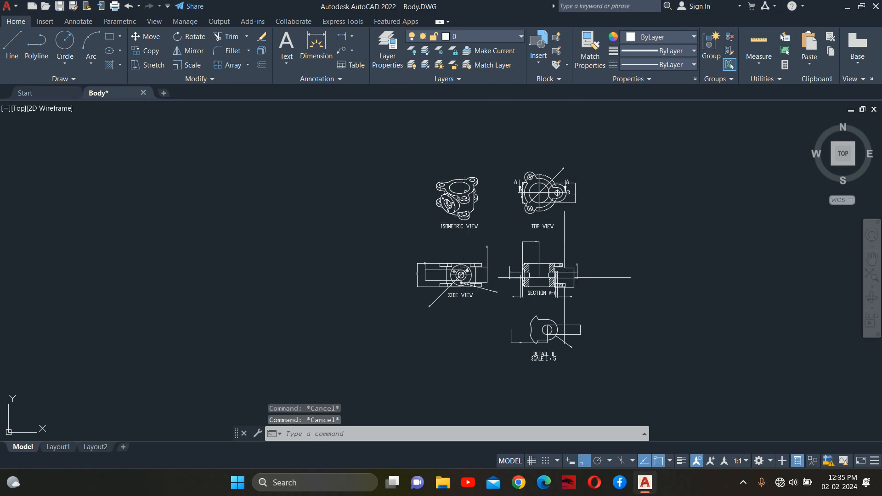
Check the horizontal distance from Section A-A's left edge to its centreline with a linear dimension, without placing it.
scroll(544, 276, "up", 3)
key("Escape")
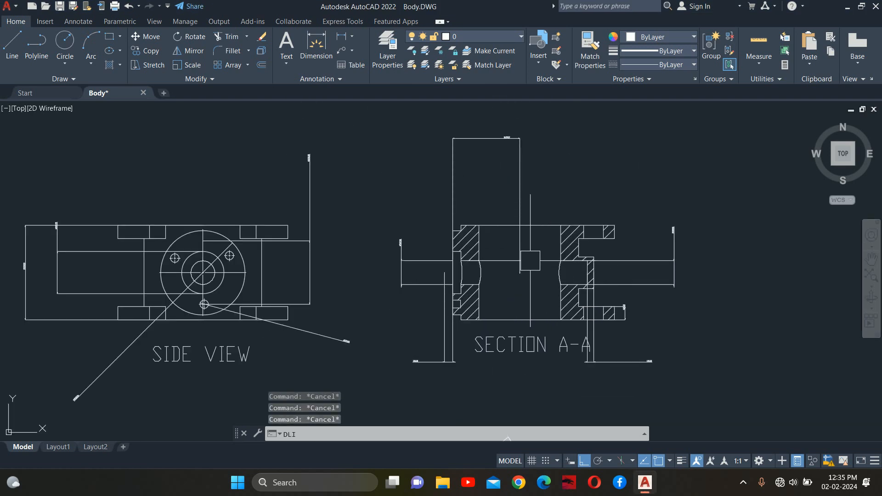
type("DLI")
key("Return")
scroll(490, 233, "up", 4)
left_click(395, 226)
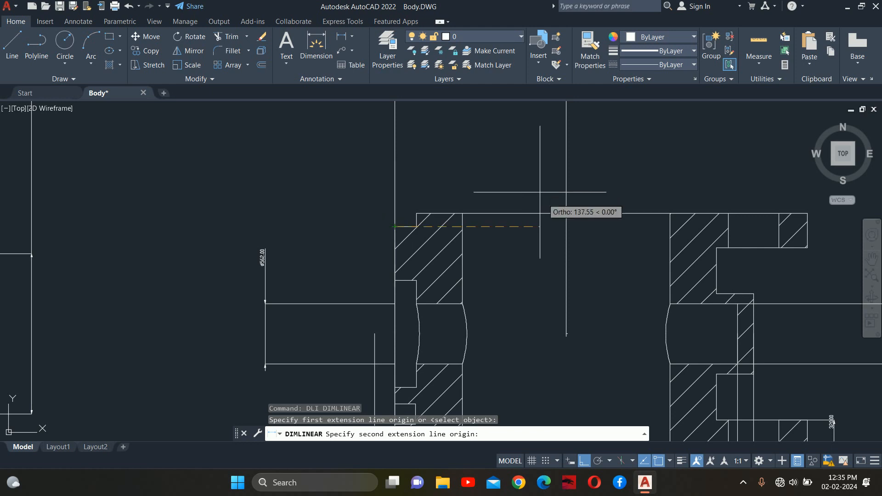
left_click(566, 213)
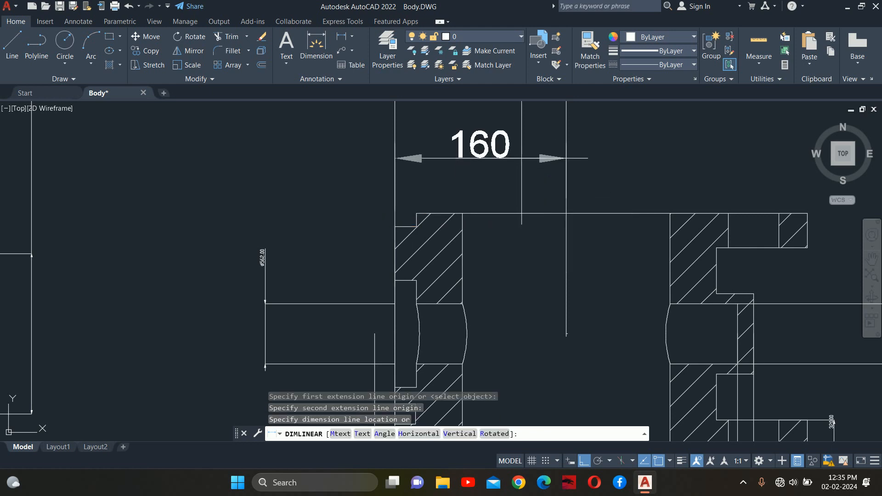
key("Escape")
key("Escape")
key("Escape")
key("Escape")
Place a vertical linear sample dimension about 371 units long in the empty area beside Section A-A.
scroll(457, 204, "down", 8)
scroll(457, 205, "up", 2)
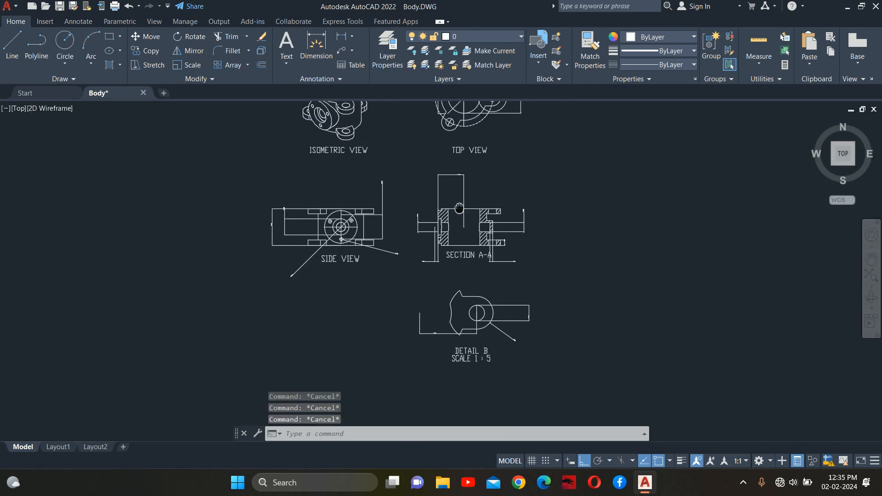
type("DLI")
key("Return")
left_click(582, 175)
left_click(582, 237)
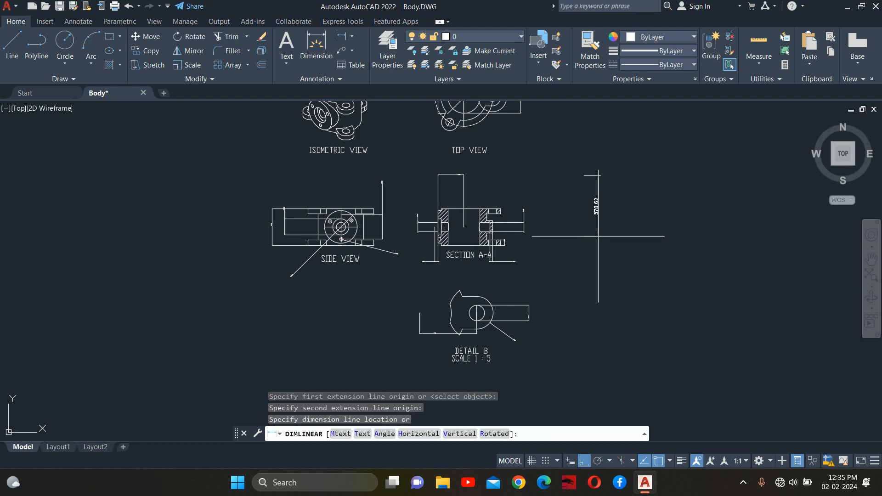
left_click(602, 212)
key("Escape")
key("Escape")
key("Escape")
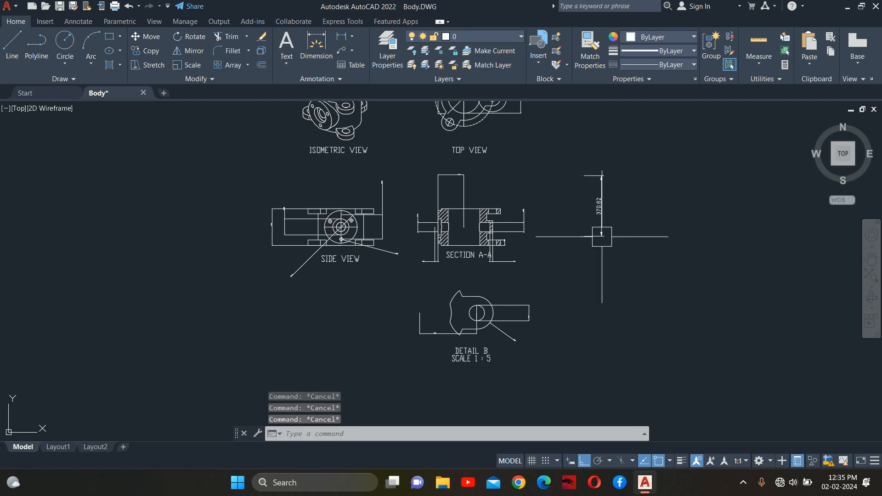
Match the sample dimension's properties onto Section A-A's horizontal centreline dimension, the side view's Ø150 dimension and Detail B's dimensions.
type("MA")
key("Return")
left_click(599, 212)
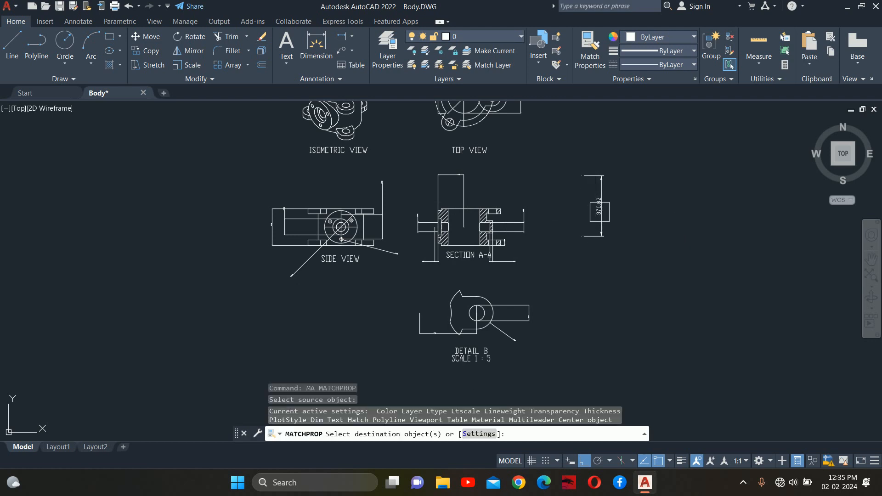
left_click(516, 175)
left_click(351, 191)
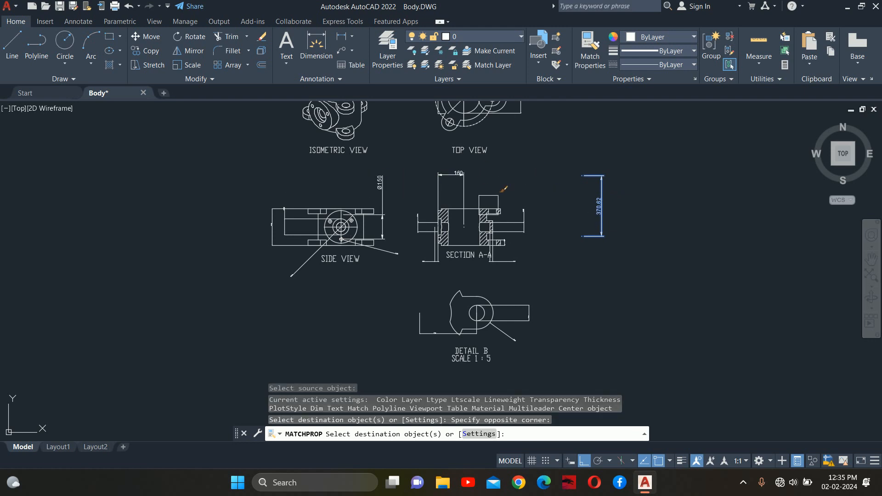
scroll(529, 207, "up", 2)
middle_click_drag(517, 276, 521, 158)
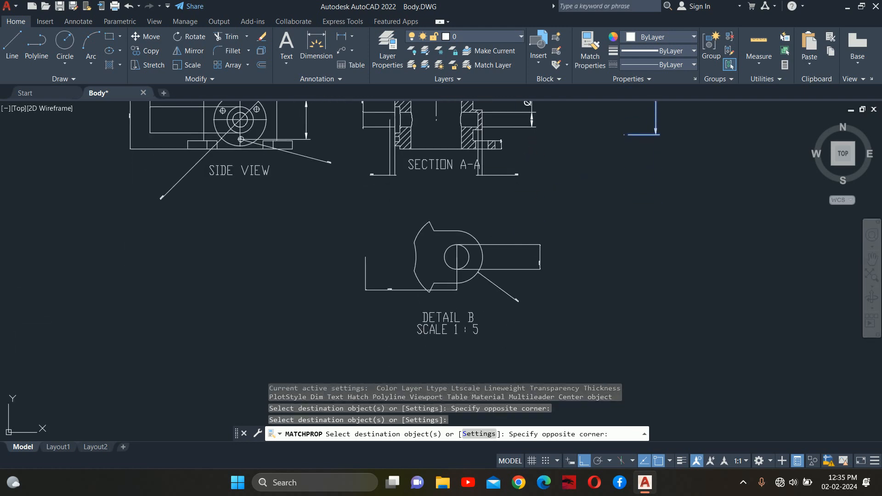
left_click(497, 300)
left_click(367, 295)
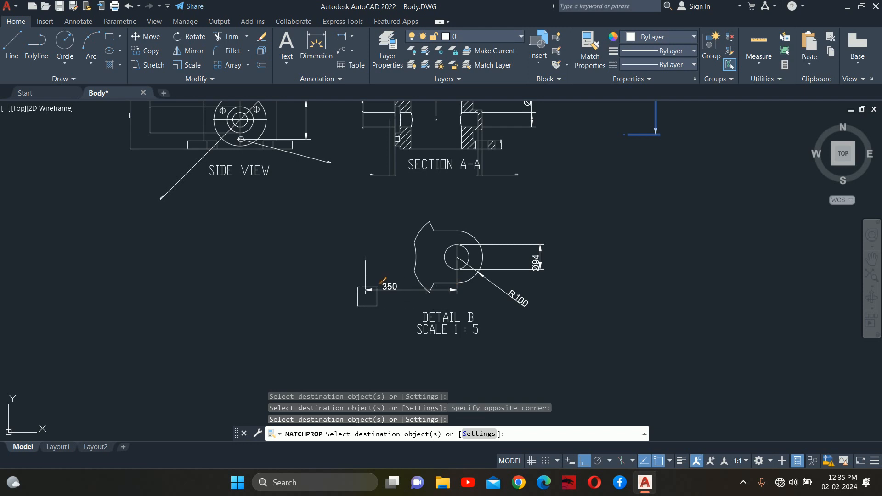
Apply the matched properties to Section A-A's left-hand dimensions and the side view's remaining diameter and height dimensions.
middle_click_drag(365, 262, 541, 344)
left_click(513, 312)
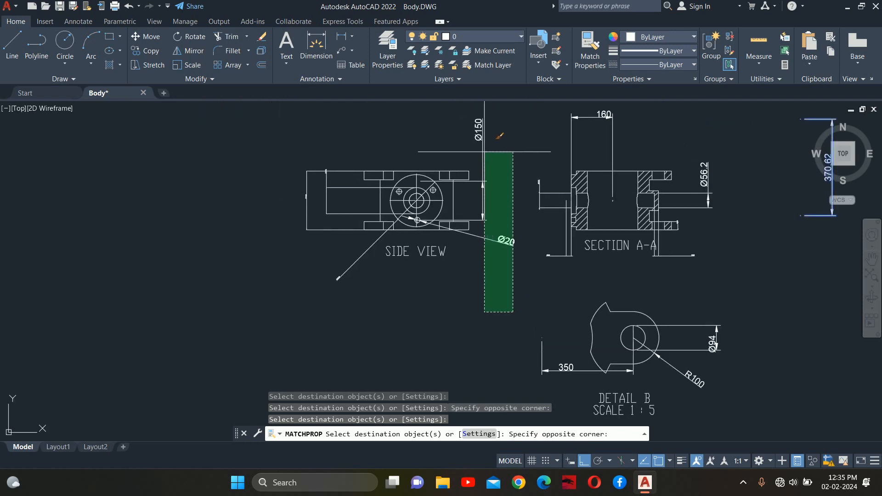
left_click(480, 150)
left_click(574, 254)
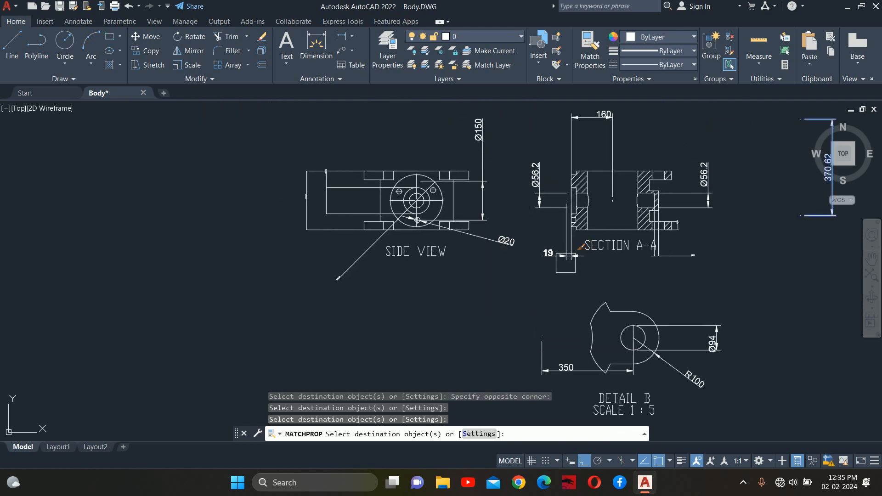
left_click(387, 250)
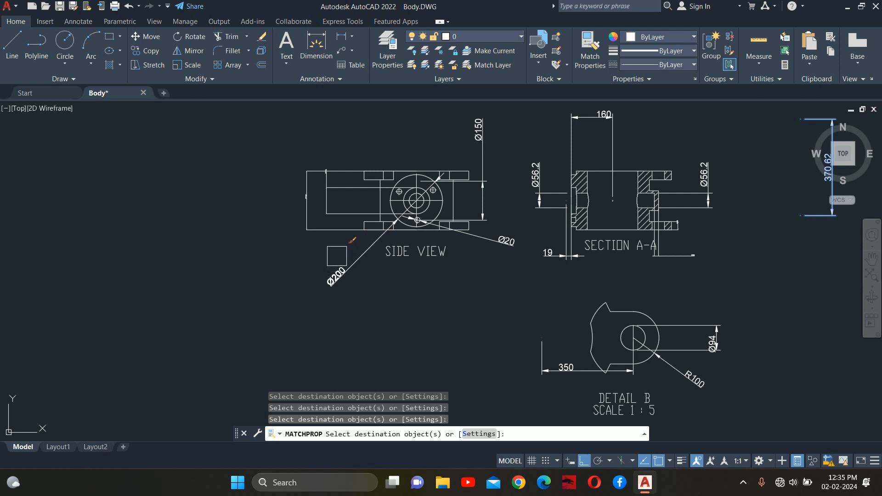
left_click(373, 269)
left_click(269, 153)
Apply the matched properties to the top view's Ø280 and Ø194 dimensions and finish matching.
scroll(312, 288, "down", 2)
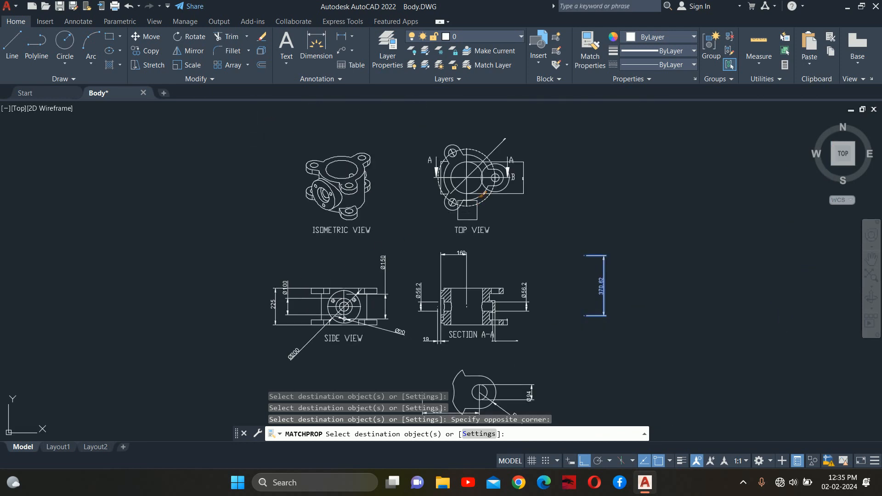
scroll(491, 156, "up", 4)
left_click(513, 152)
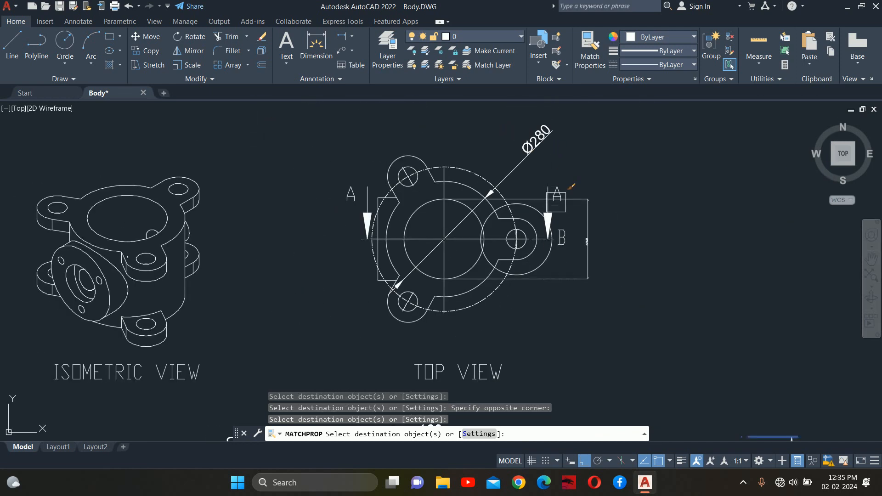
left_click(600, 208)
scroll(547, 152, "down", 4)
key("Escape")
key("Escape")
Turn on fixed length extension lines in the ISO-25 dimension style and close the Dimension Style Manager.
type("d")
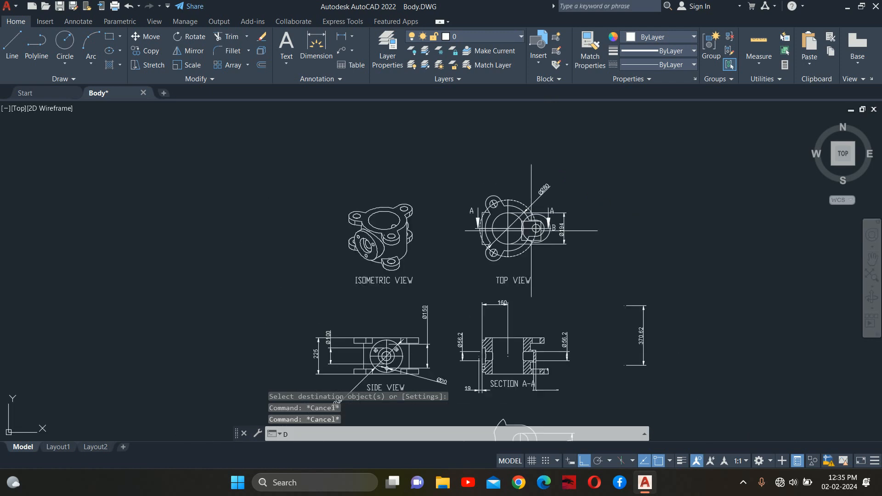
key("Return")
left_click(567, 199)
left_click(545, 180)
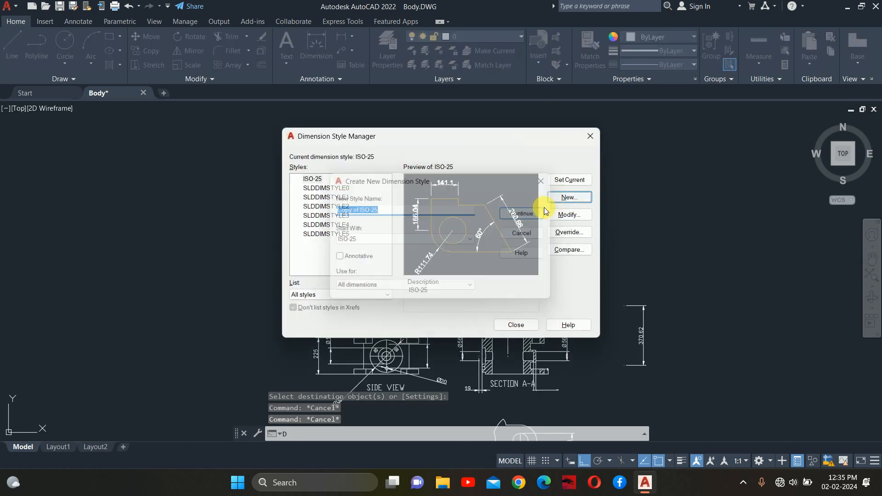
left_click(566, 216)
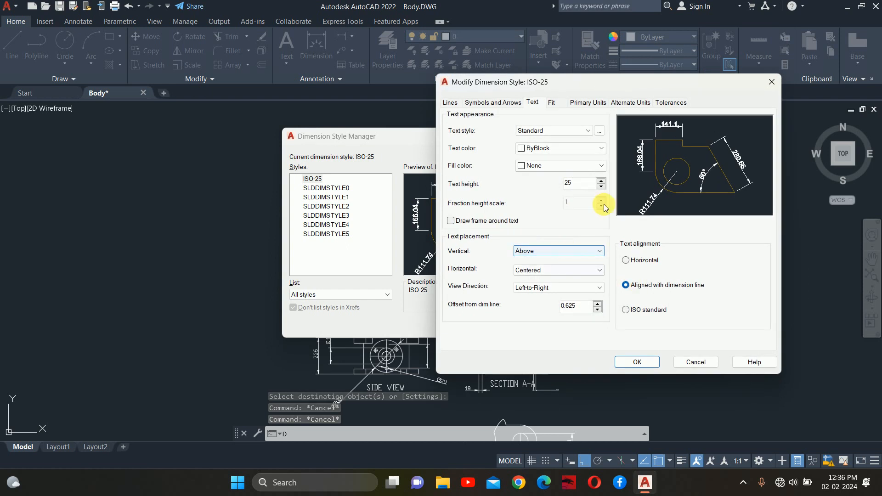
left_click(450, 102)
left_click(643, 287)
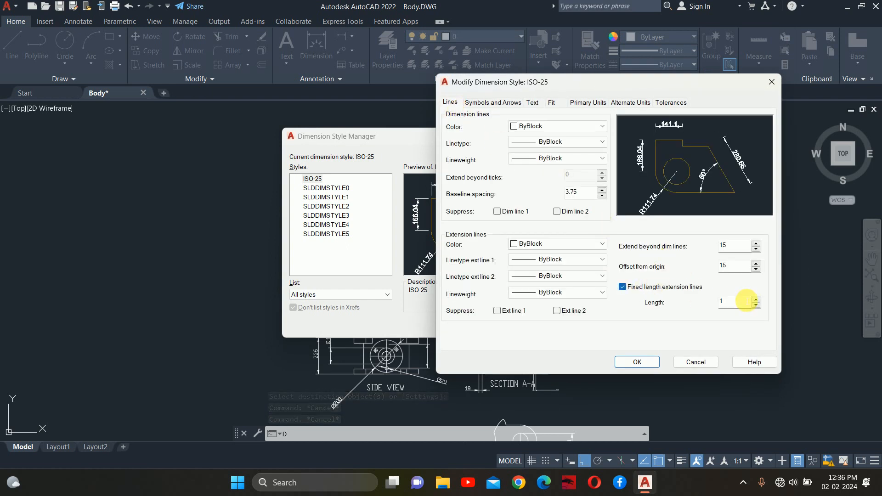
left_click(637, 362)
left_click(523, 328)
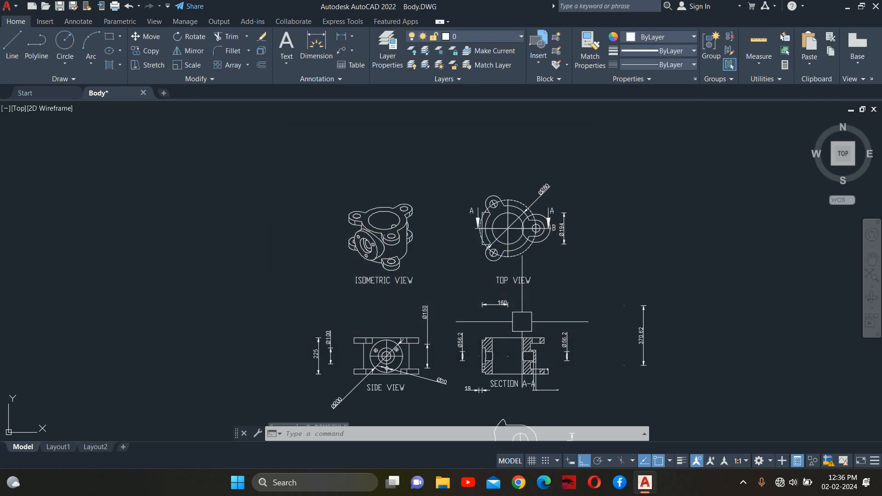
Delete the vertical sample dimension beside Section A-A.
key("Escape")
key("Escape")
left_click(655, 334)
left_click(632, 319)
key("Delete")
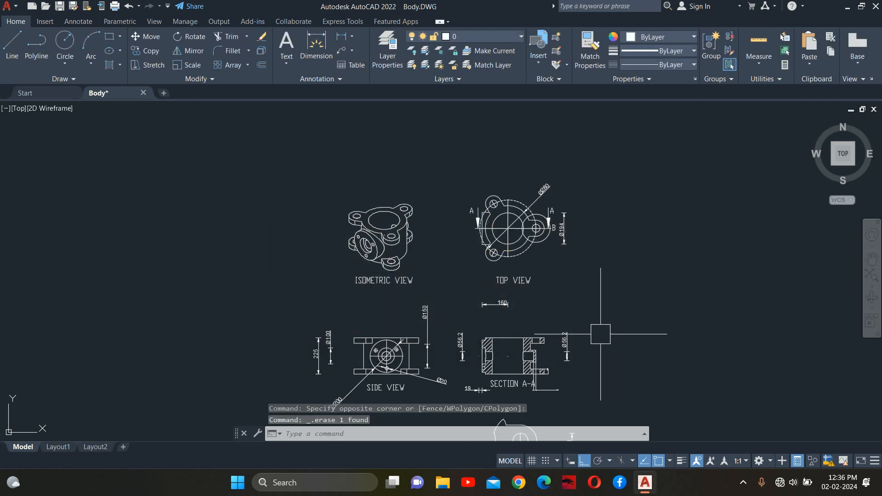
Centre the text of Section A-A's 160 dimension and move its dimension line closer to the section.
scroll(506, 381, "up", 4)
left_click(487, 183)
left_click(486, 183)
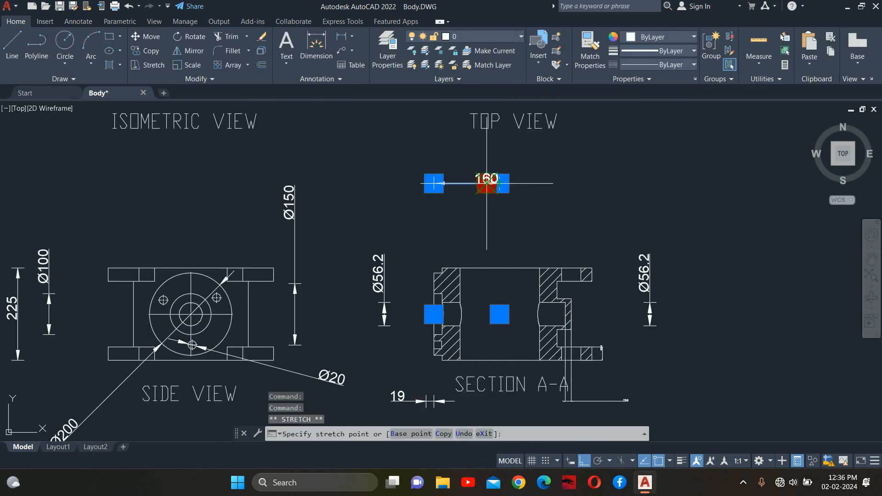
left_click(499, 184)
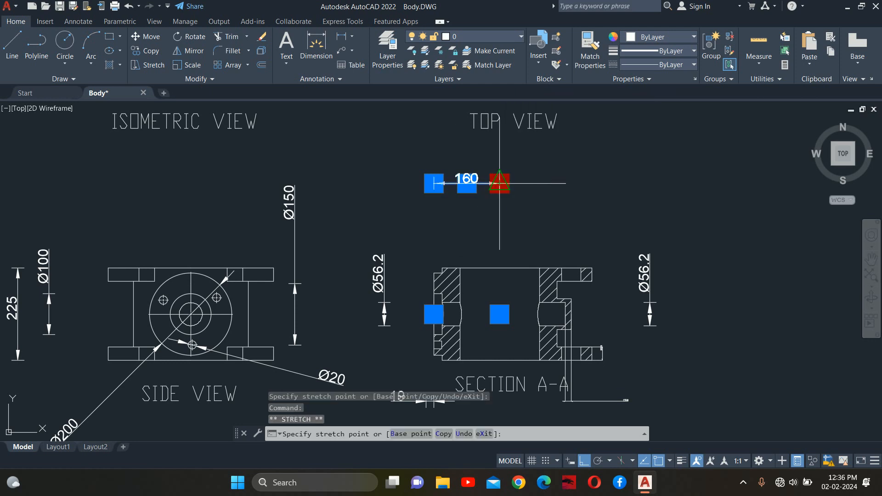
scroll(504, 245, "up", 2)
left_click(489, 257)
key("Escape")
key("Escape")
scroll(502, 270, "down", 3)
scroll(404, 331, "up", 4)
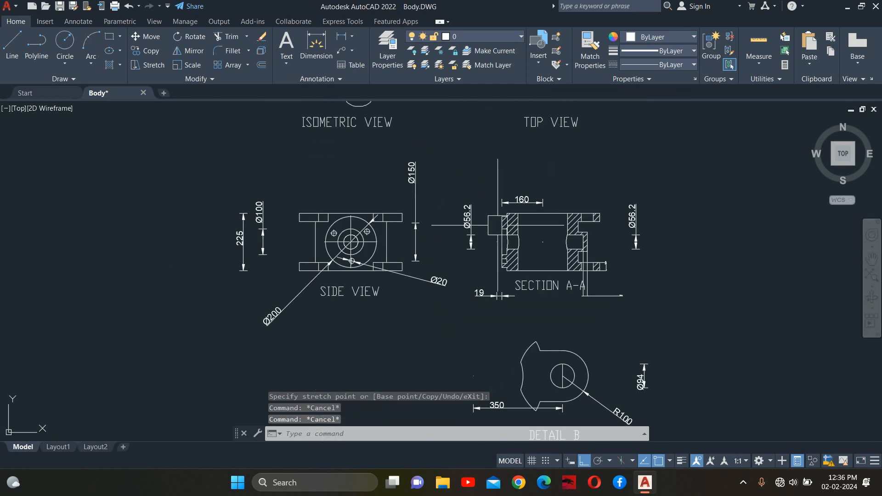
Move the dimension line of the inner Ø56.2 dimension, between the side view and Section A-A, closer to the section.
left_click(427, 293)
left_click(473, 267)
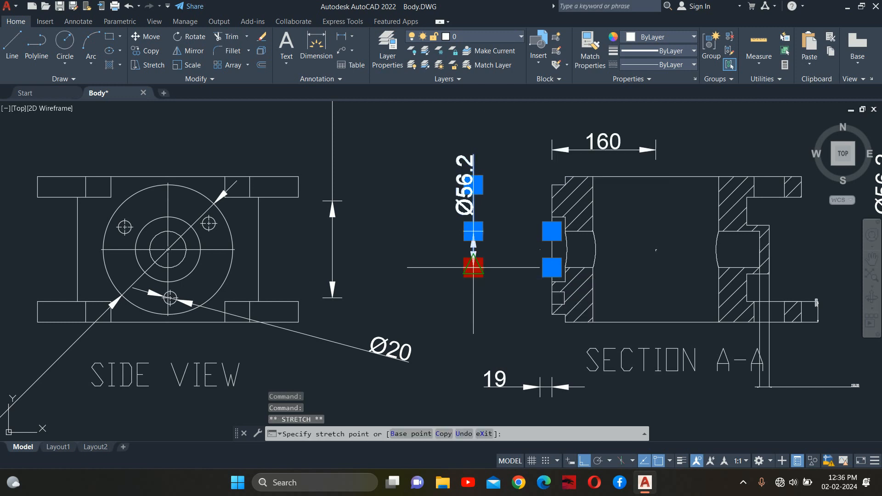
scroll(531, 268, "up", 2)
scroll(522, 213, "down", 2)
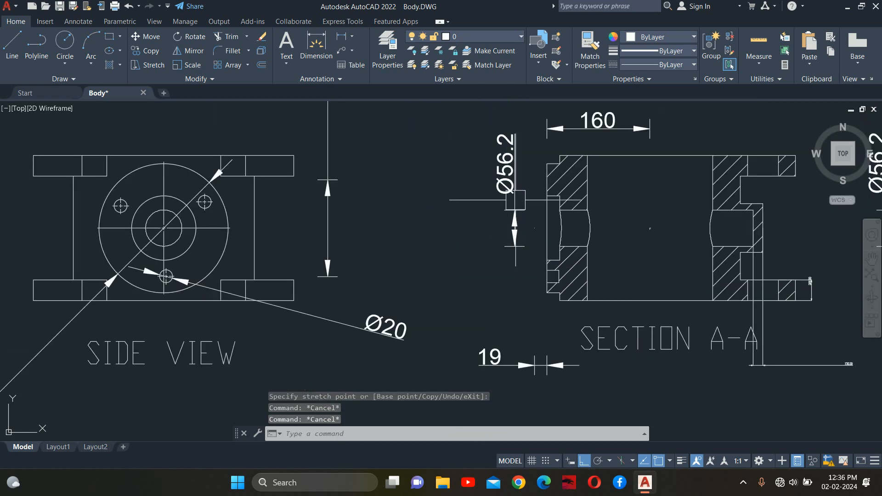
Delete the large centre mark and the Ø150 dimension from the side view.
scroll(714, 246, "down", 3)
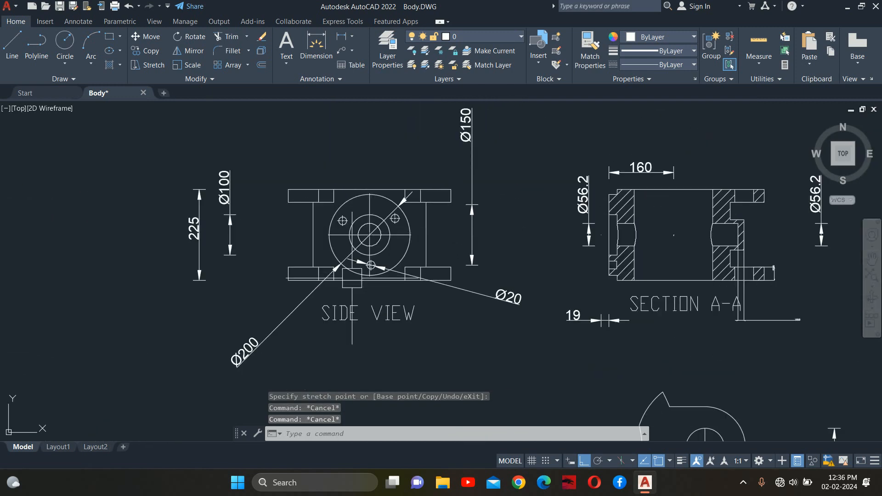
scroll(402, 239, "up", 5)
left_click(399, 230)
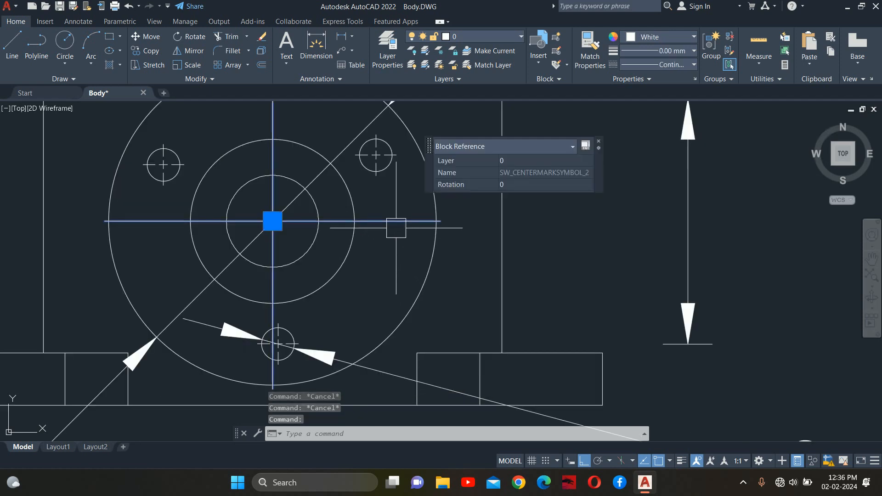
key("Delete")
scroll(395, 230, "down", 4)
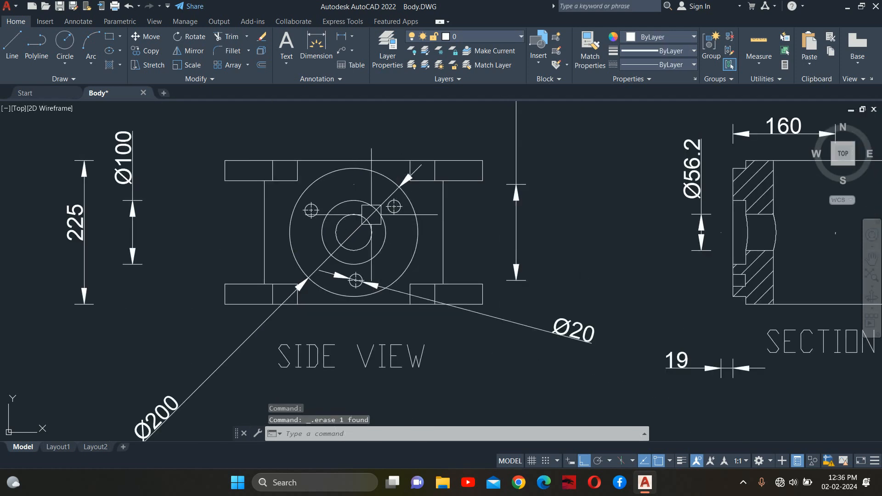
scroll(356, 190, "up", 5)
left_click(350, 176)
key("Delete")
Delete the 160 and 19 dimensions of Section A-A along with their stray origin points.
scroll(374, 190, "down", 8)
mouse_move(477, 212)
middle_mouse_down()
mouse_move(540, 224)
mouse_move(495, 241)
middle_mouse_up()
scroll(705, 254, "up", 5)
left_click(705, 267)
left_click(641, 213)
key("Delete")
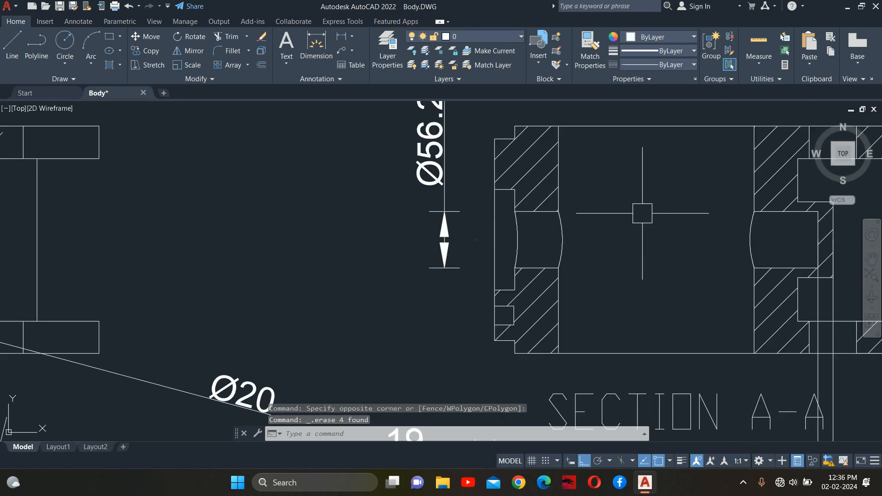
scroll(642, 213, "down", 5)
scroll(483, 225, "up", 6)
left_click(493, 215)
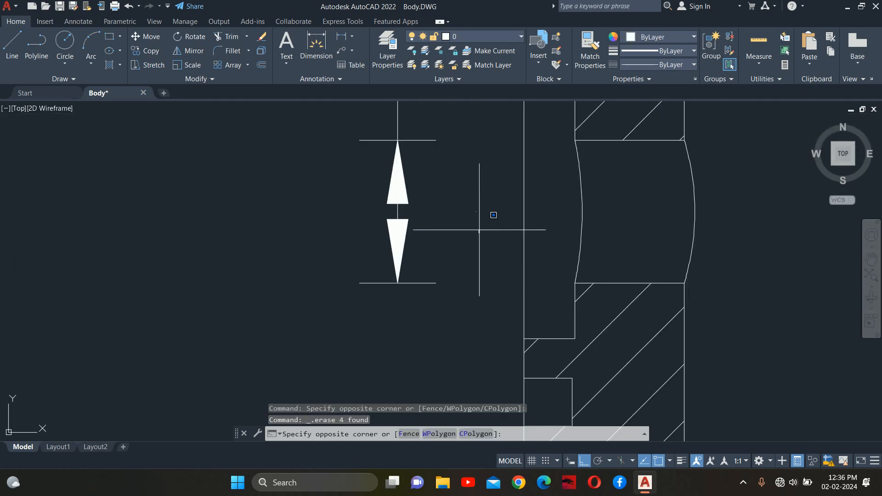
left_click(479, 230)
key("Delete")
scroll(505, 275, "down", 5)
scroll(479, 295, "down", 5)
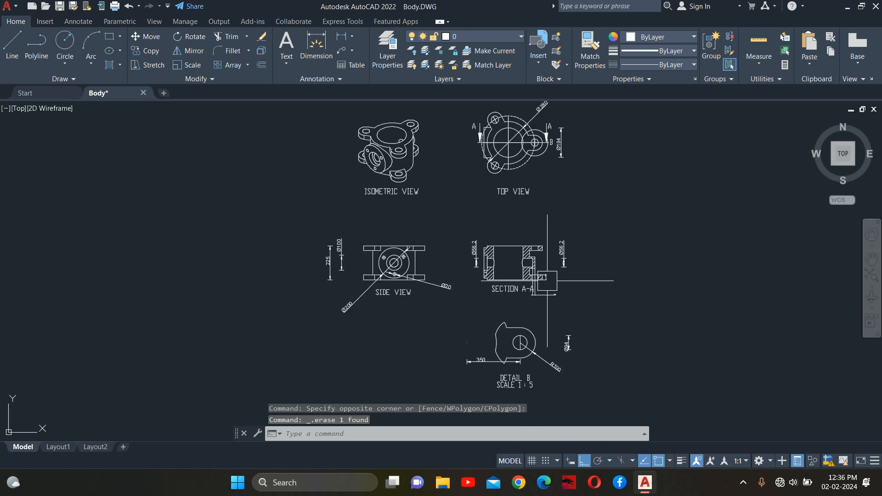
Change the font of the SECTION A-A label to Arial.
scroll(509, 274, "up", 5)
key("Escape")
left_click(501, 265)
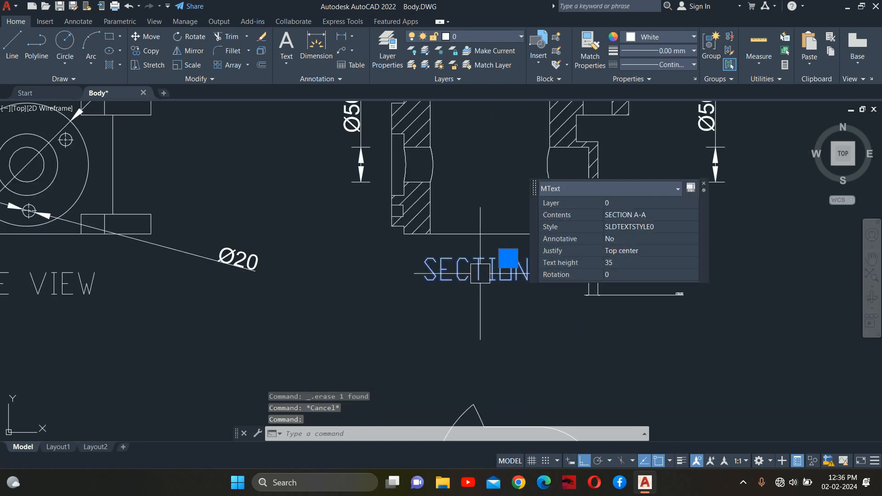
double_click(493, 274)
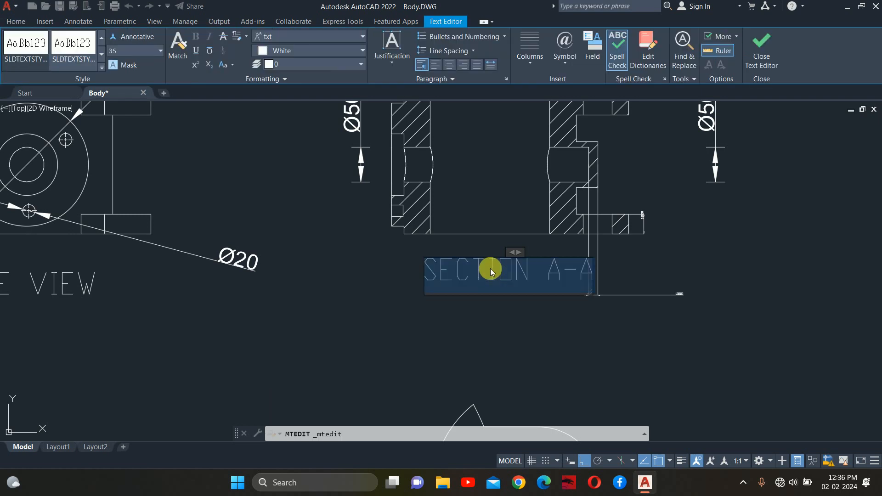
left_click(294, 37)
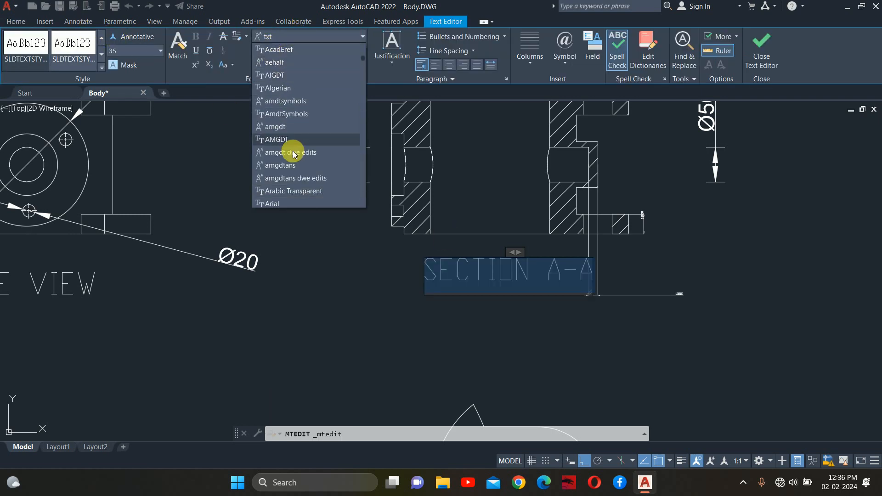
left_click(272, 200)
left_click(349, 297)
scroll(349, 296, "down", 5)
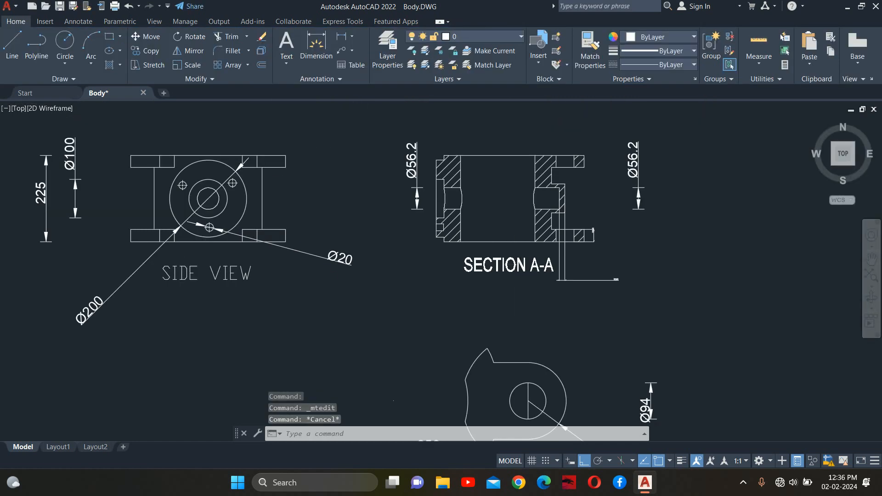
type("MA")
key("Return")
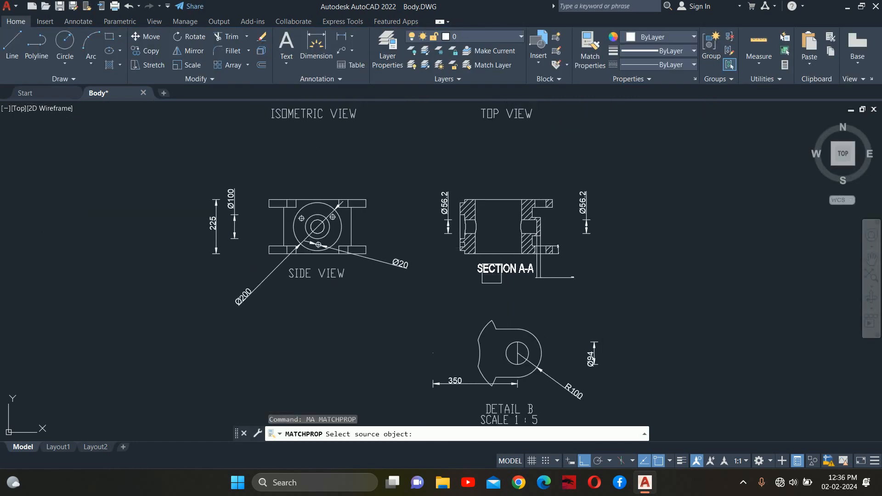
left_click(491, 275)
key("Escape")
key("Escape")
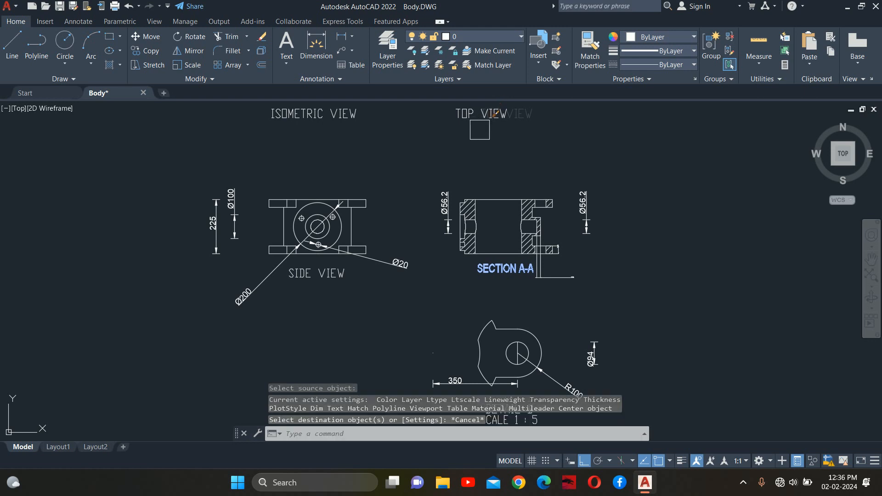
middle_click_drag(485, 117, 488, 170)
left_click(489, 170)
left_click(310, 169)
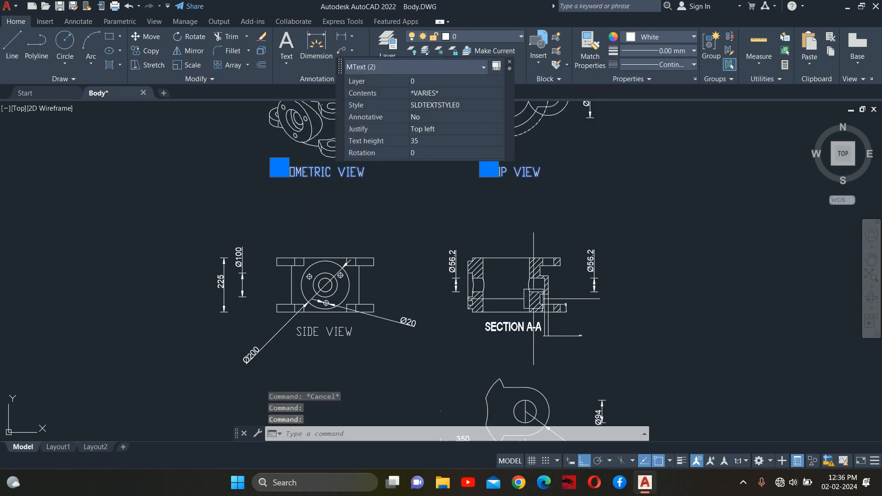
scroll(579, 323, "down", 2)
middle_click_drag(579, 323, 546, 251)
key("Escape")
key("Escape")
Delete the 350 dimension below Detail B.
mouse_move(490, 211)
middle_mouse_down()
mouse_move(518, 295)
mouse_move(510, 186)
middle_mouse_up()
scroll(480, 306, "up", 4)
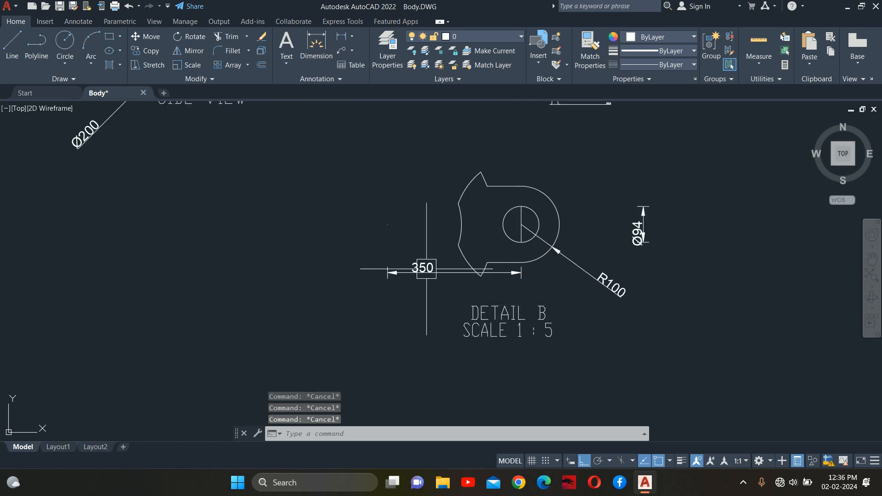
left_click(456, 291)
key("Delete")
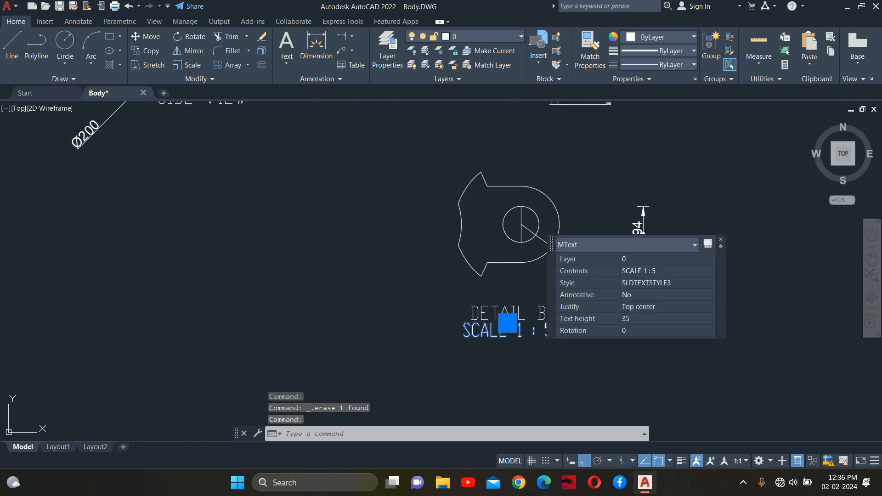
Set the font of Detail B's scale label to Arial Baltic and change its text to SCALE 2 :1.
double_click(524, 318)
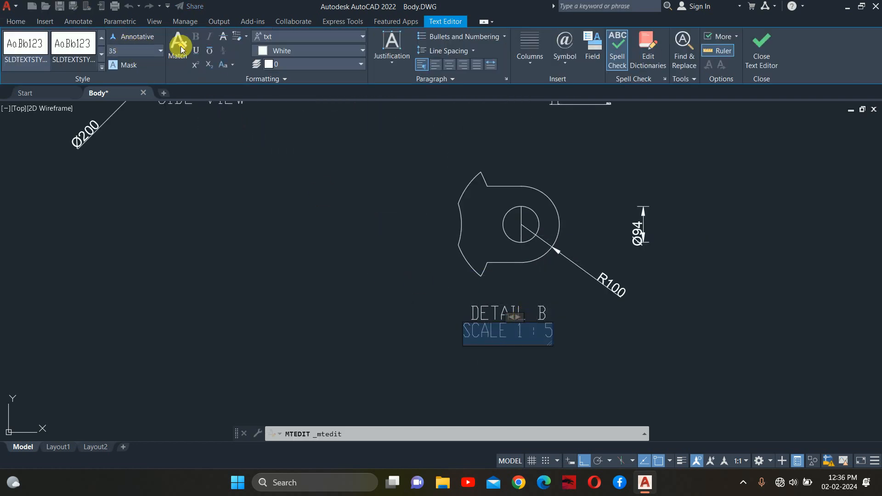
left_click(282, 36)
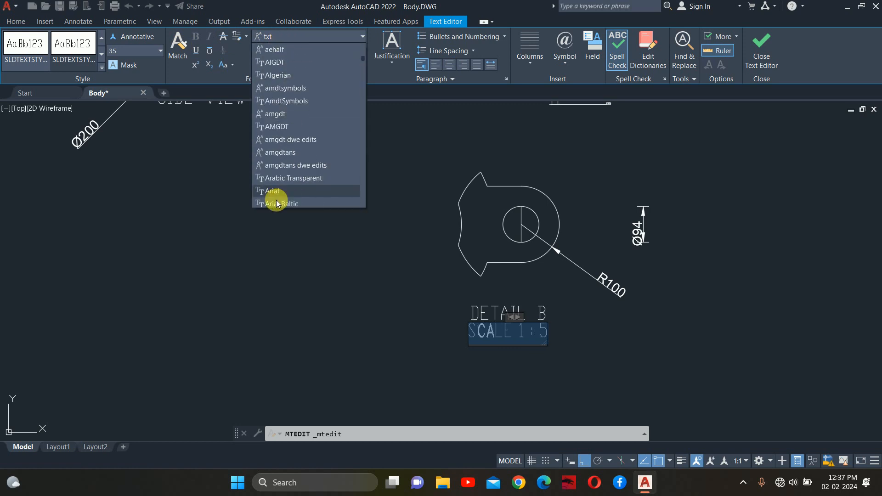
left_click(277, 204)
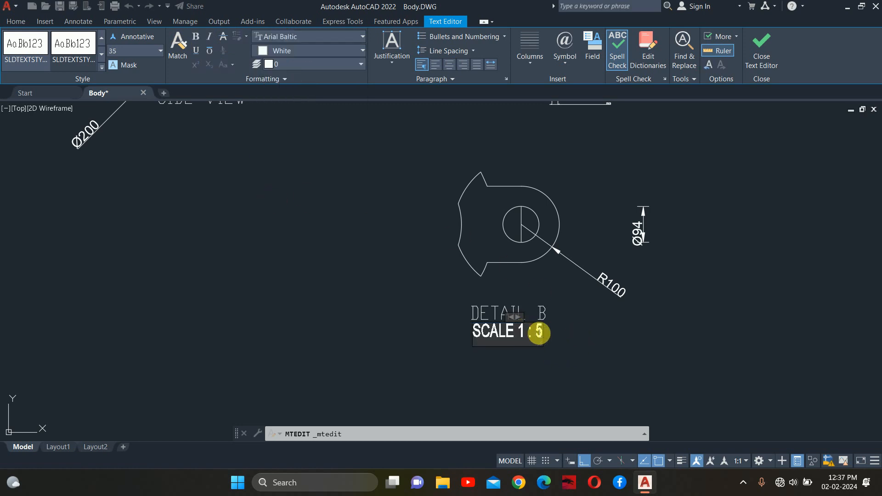
double_click(521, 331)
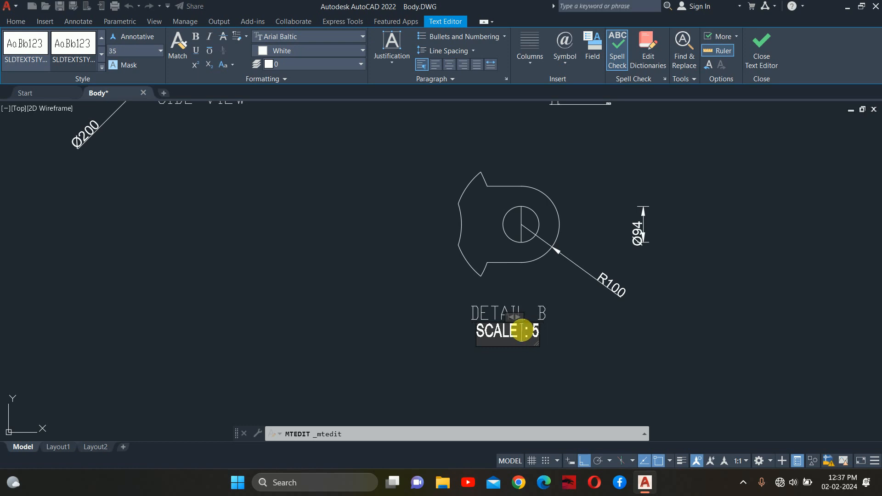
type("2 :")
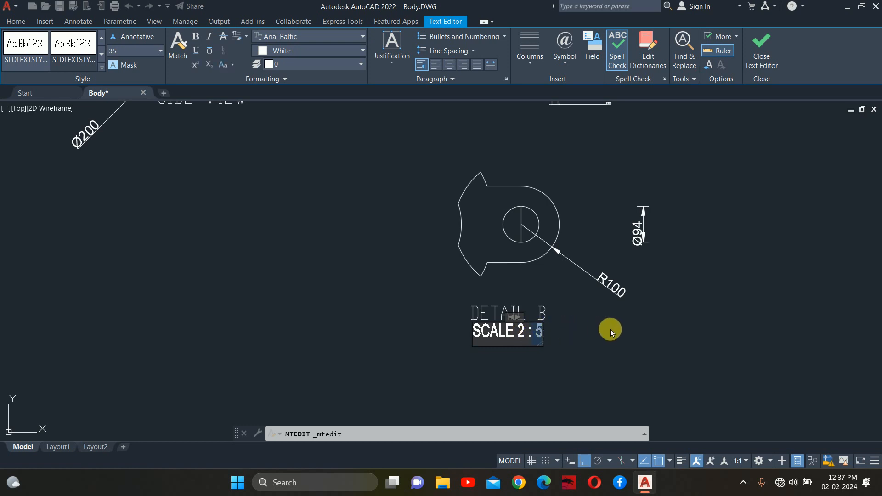
type("1")
key("Escape")
scroll(508, 326, "up", 2)
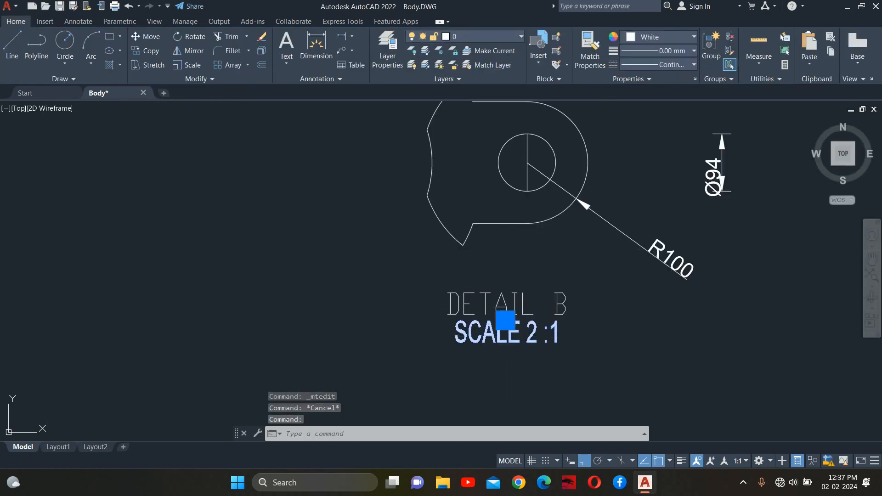
double_click(505, 321)
key("Escape")
scroll(645, 282, "down", 4)
scroll(645, 281, "down", 4)
key("Escape")
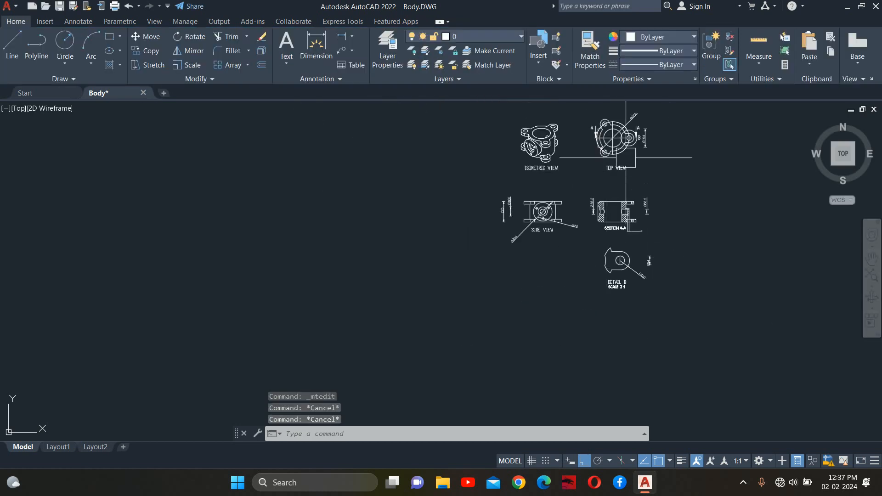
Move Detail B's Ø94 dimension line closer to the view and centre its text.
middle_click_drag(658, 197, 625, 215)
scroll(606, 267, "up", 5)
left_click(629, 298)
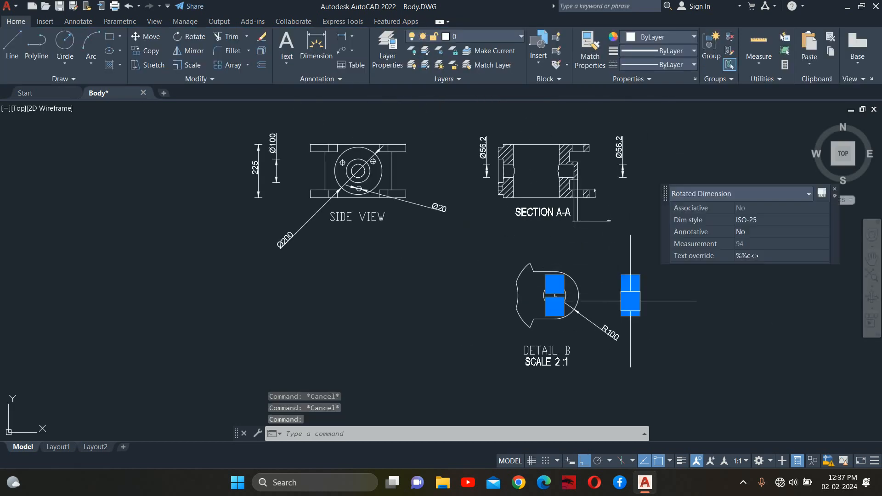
scroll(628, 294, "up", 5)
scroll(625, 294, "up", 2)
left_click(632, 254)
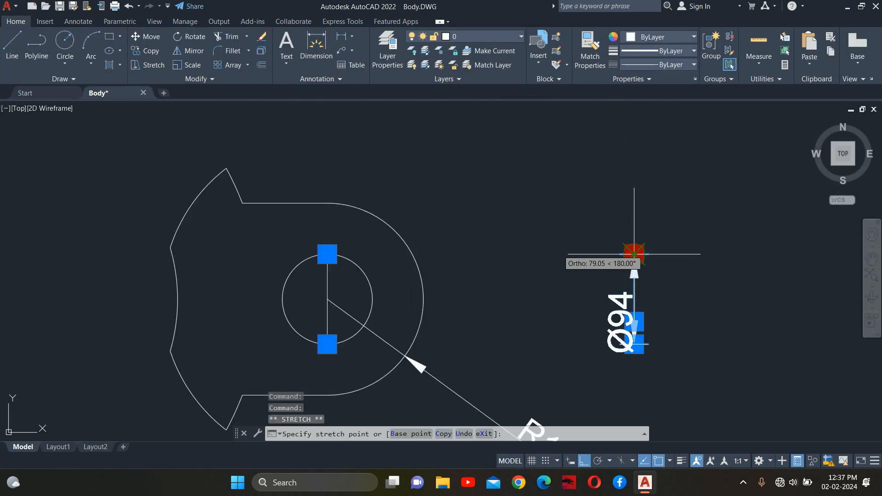
left_click(494, 256)
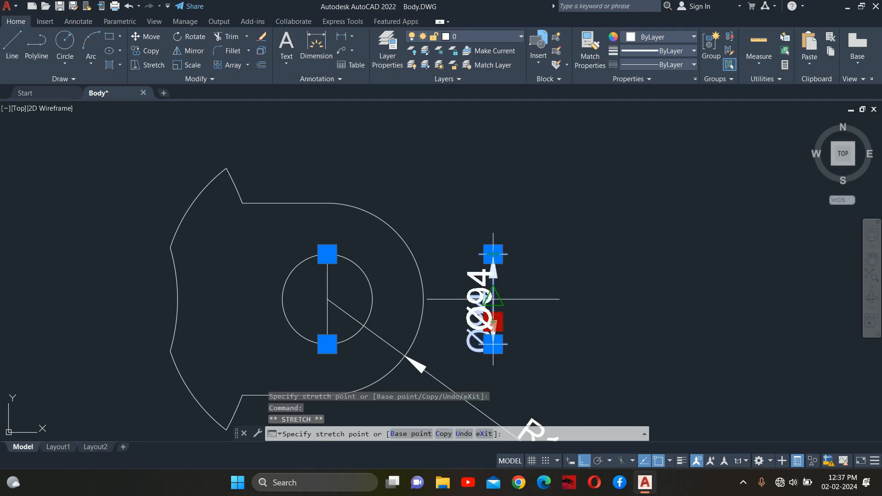
key("Escape")
scroll(494, 252, "down", 5)
key("Escape")
key("Escape")
Delete the Ø94 and R100 dimensions and the vertical line inside the hole of Detail B.
scroll(493, 252, "up", 5)
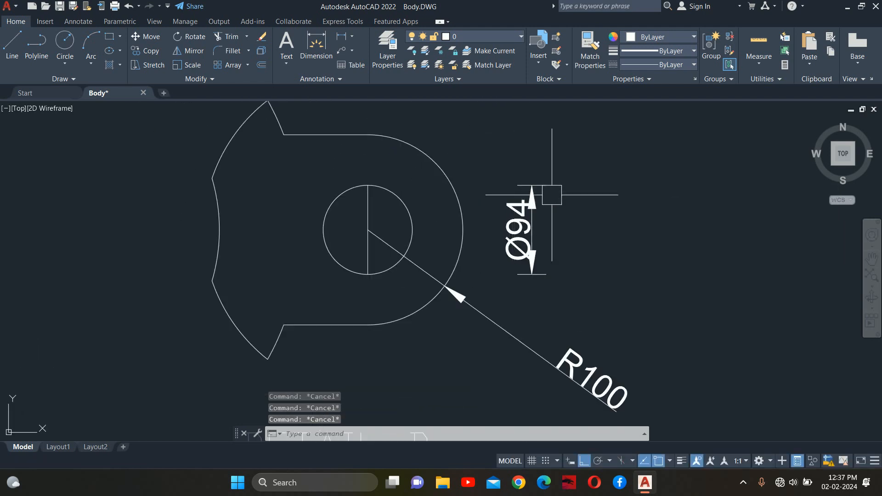
left_click(532, 234)
left_click(503, 319)
key("Delete")
scroll(502, 214, "down", 1)
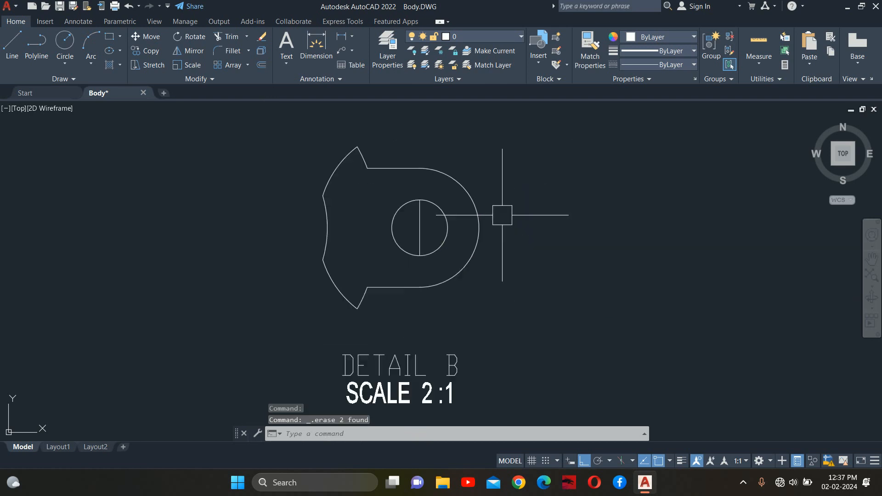
scroll(487, 216, "down", 1)
scroll(419, 228, "up", 3)
left_click(436, 227)
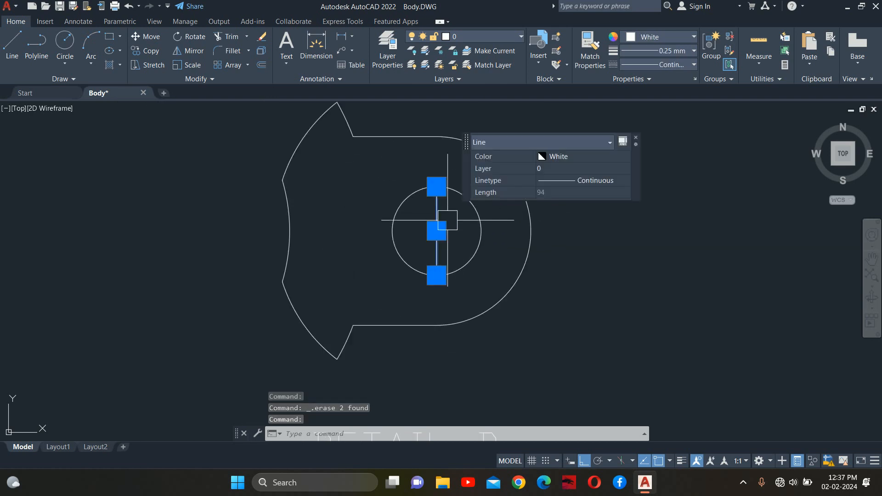
key("Delete")
Erase the entire Detail B view together with its title and scale labels.
scroll(456, 158, "down", 5)
left_click(513, 300)
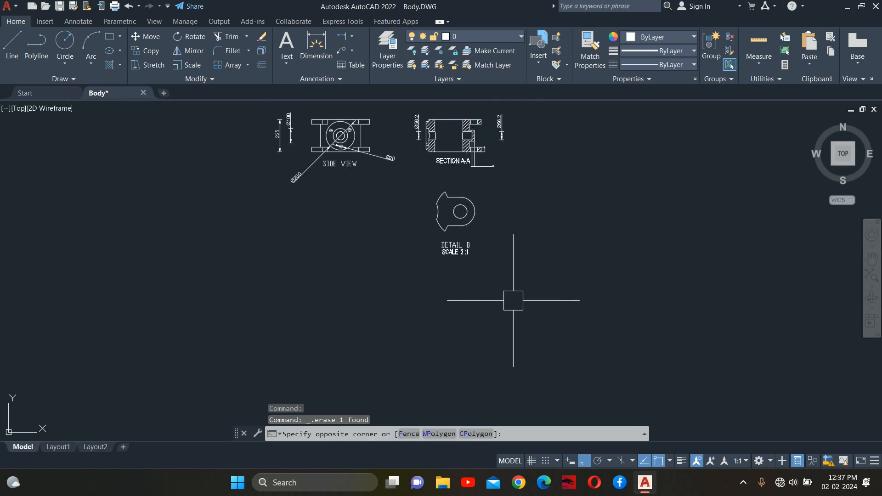
left_click(405, 181)
key("Delete")
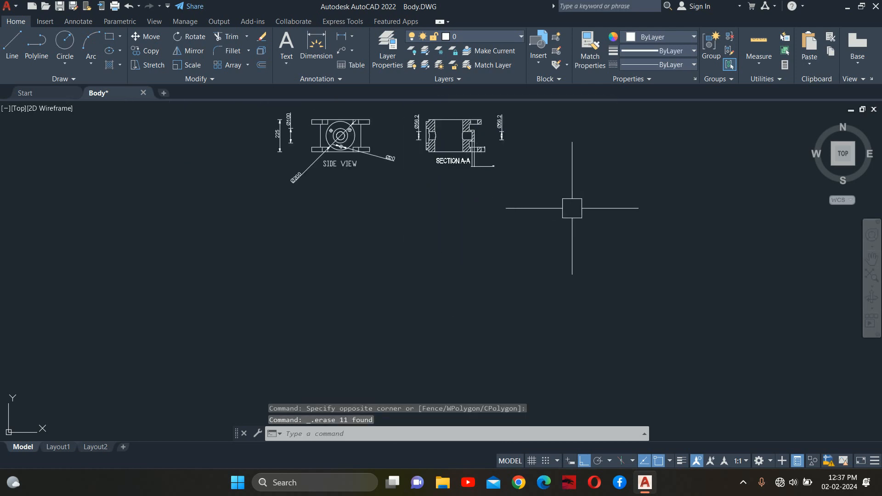
mouse_move(443, 222)
middle_mouse_down()
mouse_move(474, 173)
mouse_move(489, 233)
middle_mouse_up()
key("Escape")
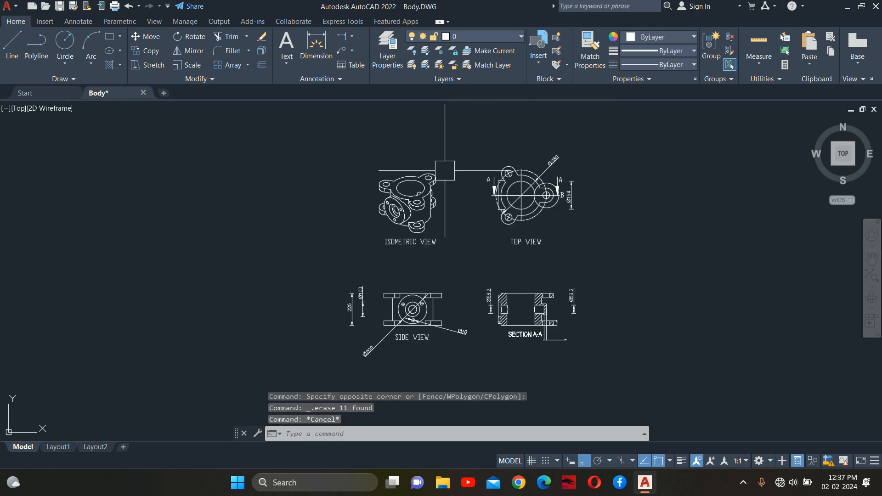
Delete the 225 and Ø100 linear dimensions beside the side view.
scroll(353, 326, "up", 4)
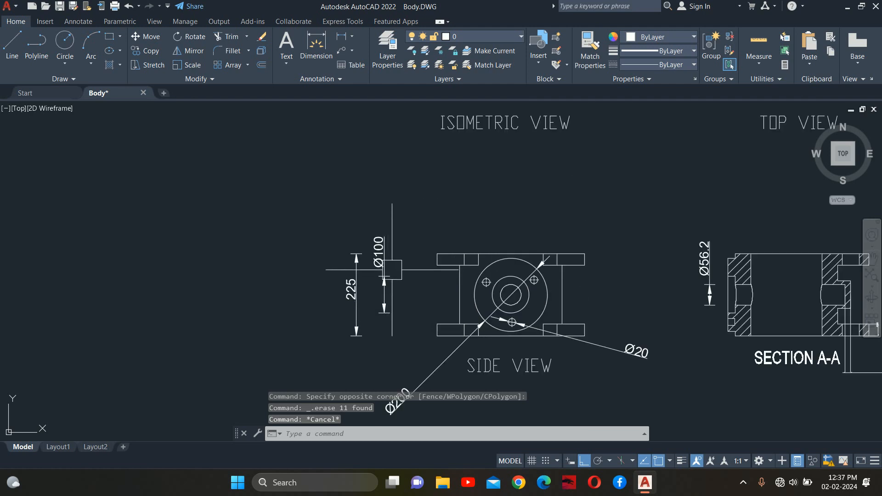
left_click(384, 276)
left_click(337, 272)
left_click(412, 321)
left_click(343, 298)
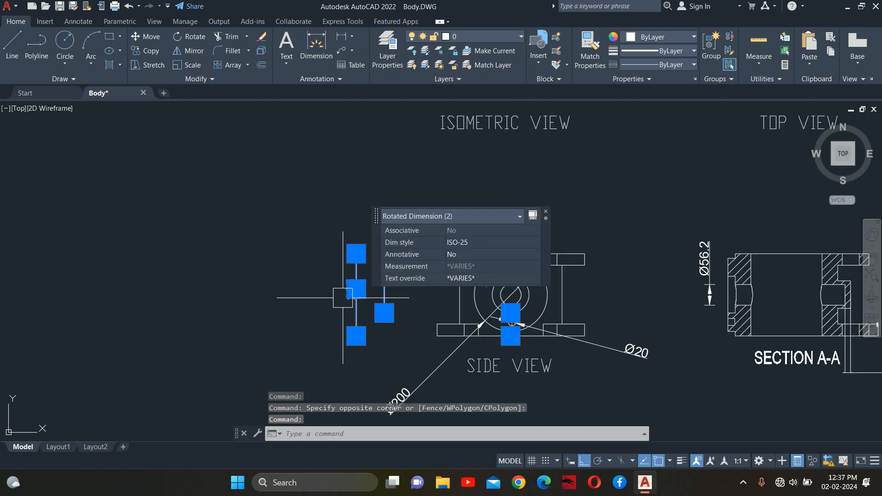
key("Delete")
Delete the Ø200 and Ø20 diameter dimensions from the side view.
middle_click_drag(436, 361, 369, 252)
left_click(370, 253)
key("Delete")
left_click(473, 268)
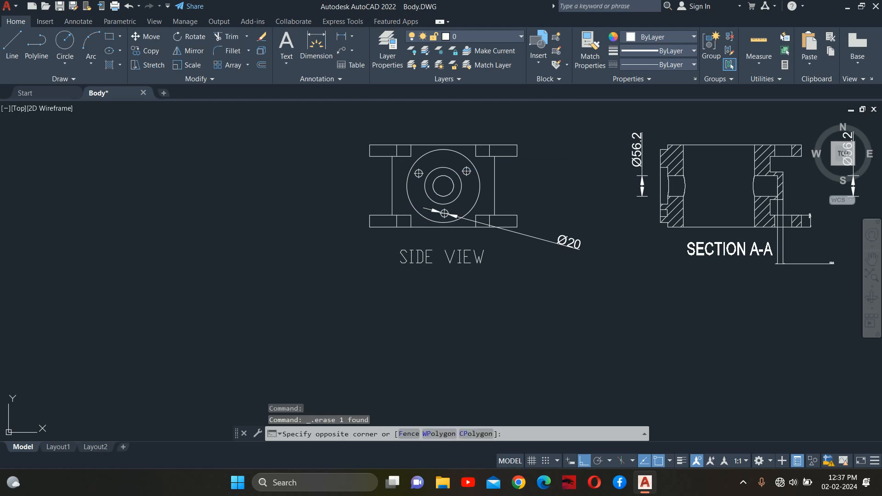
left_click(561, 261)
key("Delete")
Delete the 320 dimension of Section A-A, then select everything similar to its Ø56.2 dimension and erase it.
mouse_move(636, 173)
middle_mouse_down()
mouse_move(553, 211)
mouse_move(399, 212)
middle_mouse_up()
left_click(626, 319)
left_click(590, 285)
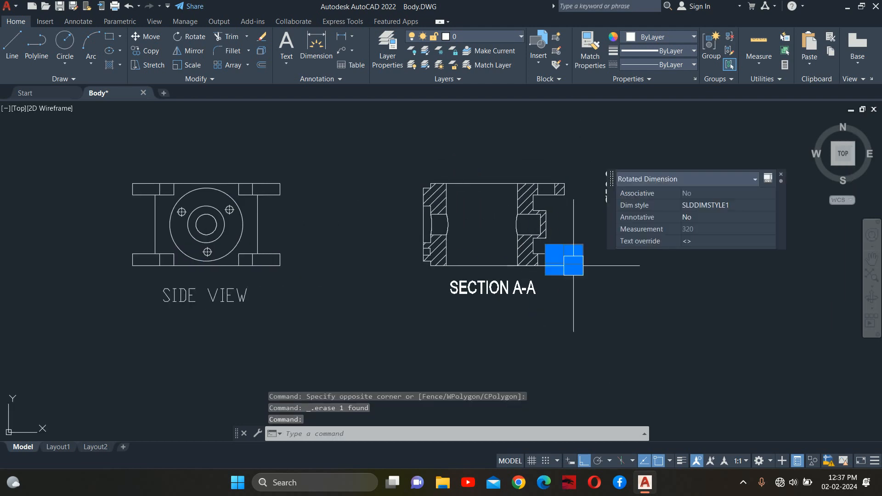
key("Delete")
left_click(615, 257)
right_click(619, 257)
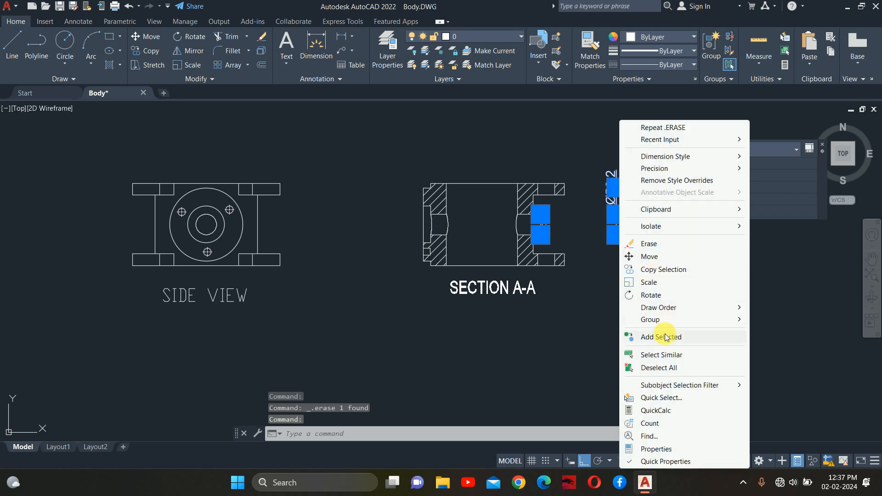
left_click(661, 355)
key("Delete")
Delete the Ø280 diameter dimension from the top view, including any similar dimensions.
scroll(540, 193, "down", 5)
scroll(542, 166, "up", 6)
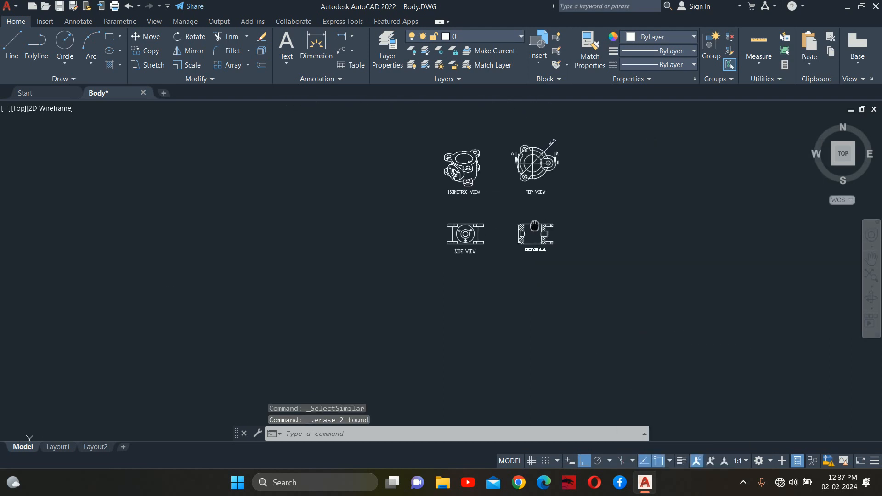
left_click(555, 113)
right_click(664, 241)
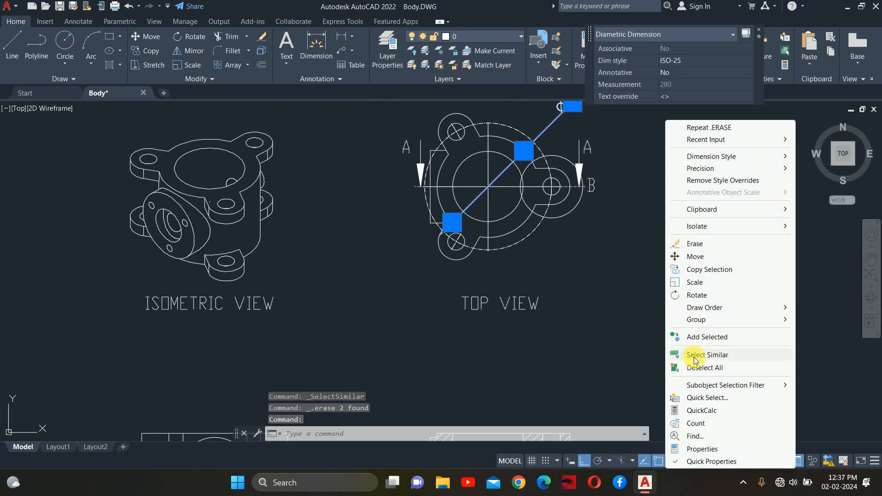
left_click(701, 354)
scroll(542, 266, "down", 5)
key("Delete")
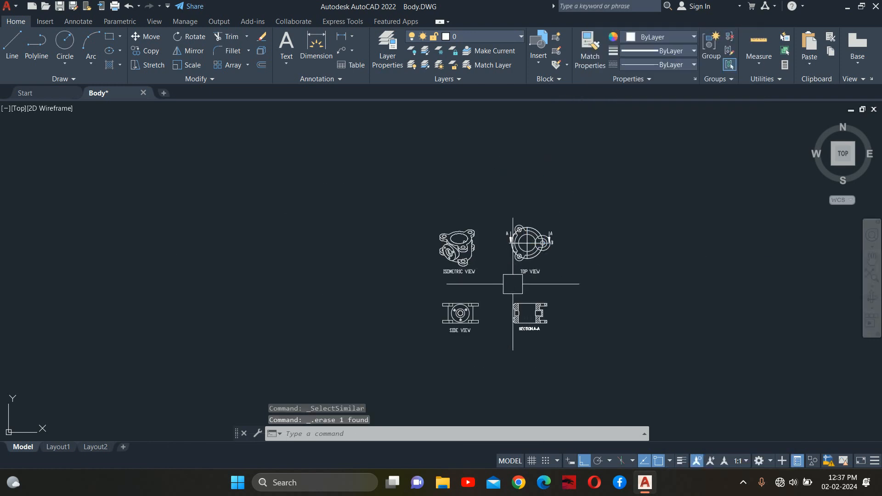
Add a diameter dimension to the side view's outer flange circle, with its text to the upper left of the view.
scroll(461, 336, "up", 6)
key("Escape")
type("DR")
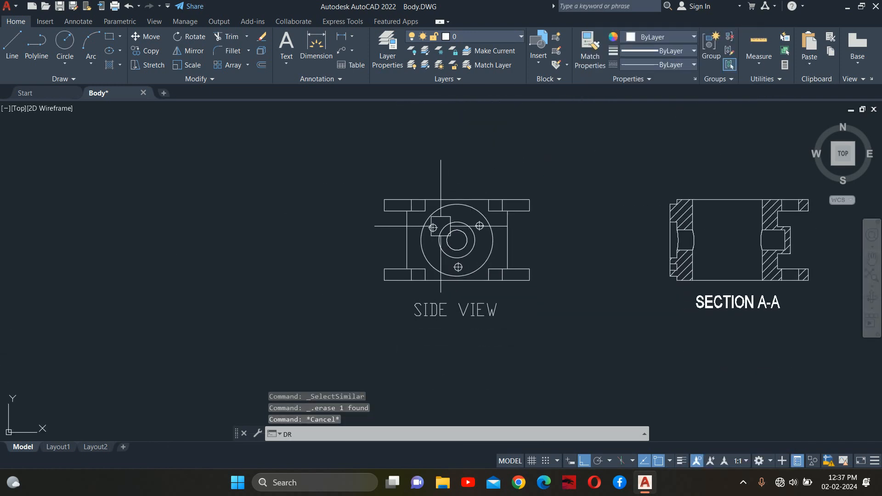
key("Escape")
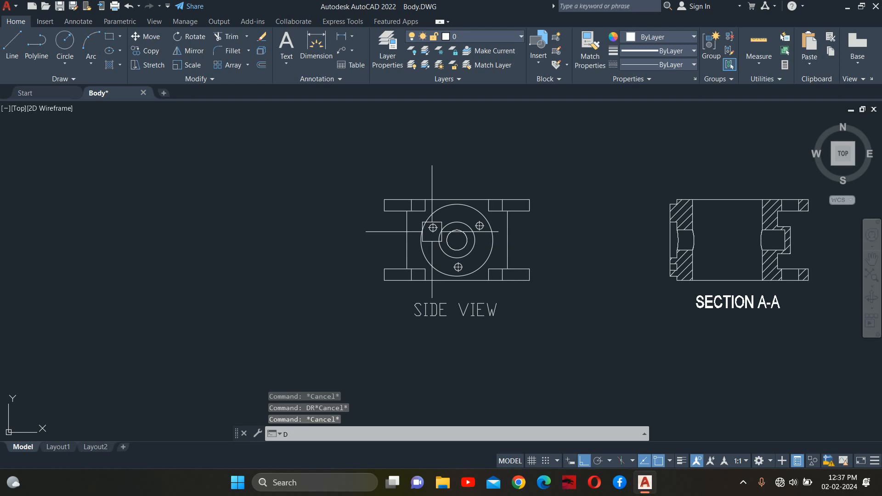
key("Return")
scroll(425, 239, "up", 2)
left_click(418, 239)
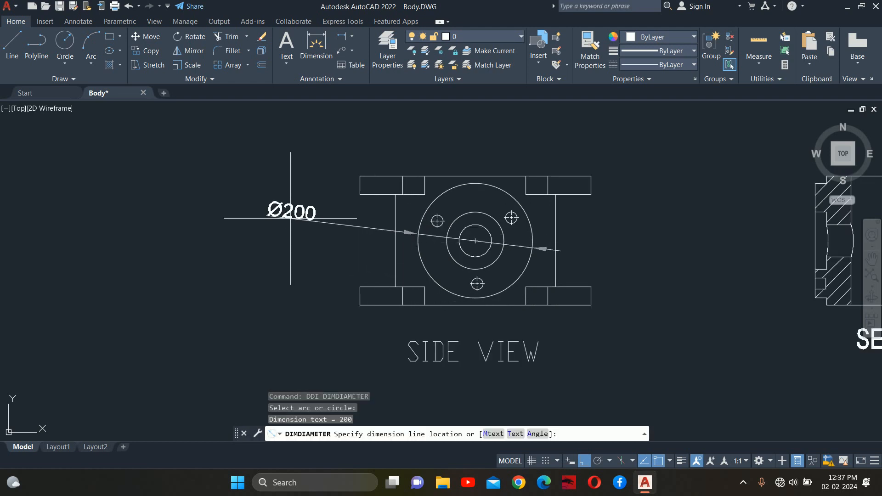
left_click(265, 195)
Add a diameter dimension to the side view's middle circle, with its text to the left below the outer circle's dimension.
key("Return")
scroll(442, 239, "up", 2)
left_click(452, 266)
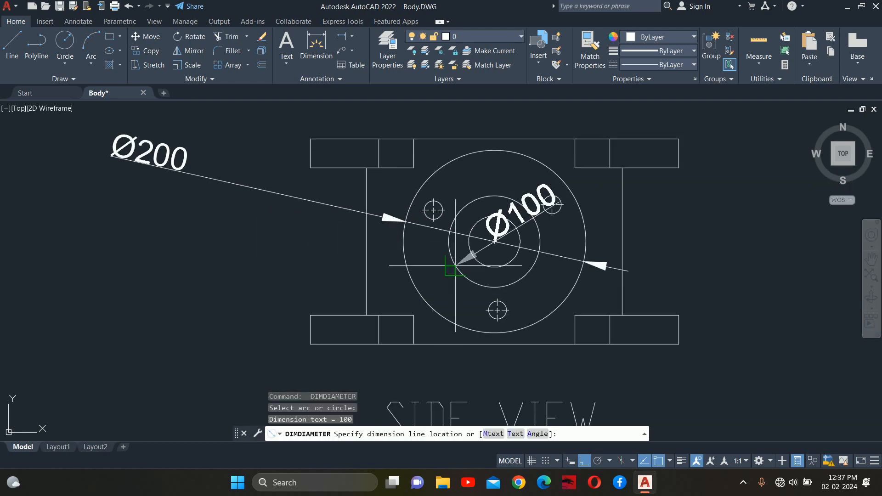
left_click(133, 275)
key("Escape")
key("Escape")
key("Escape")
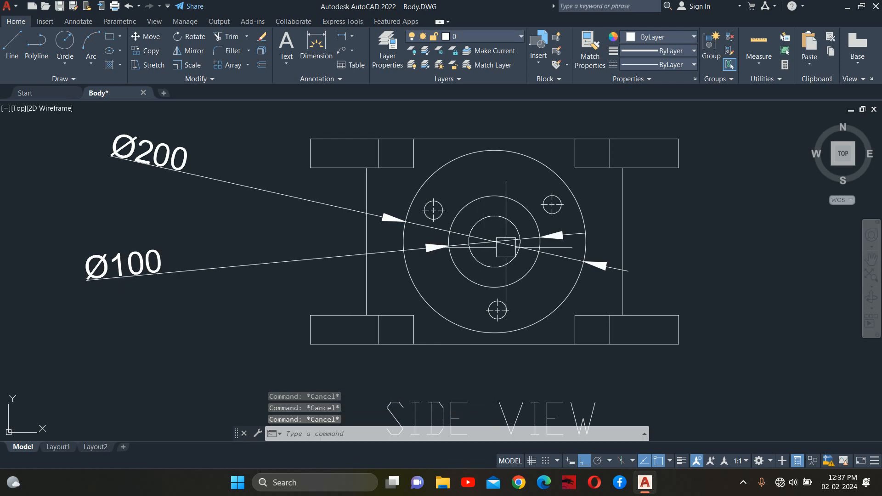
Draw a circle concentric with the side view's flange and passing through the centres of the three small holes.
middle_click_drag(507, 247, 407, 247)
type("c")
key("Return")
scroll(407, 245, "up", 2)
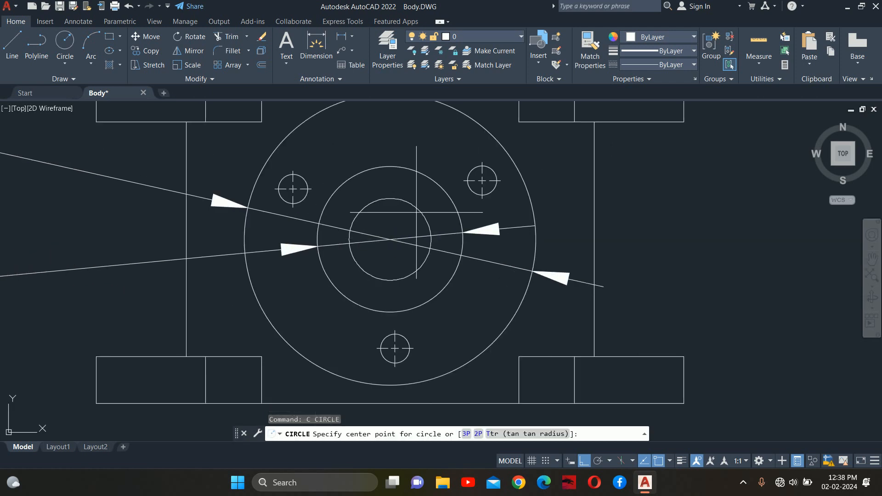
left_click(390, 238)
scroll(482, 186, "up", 3)
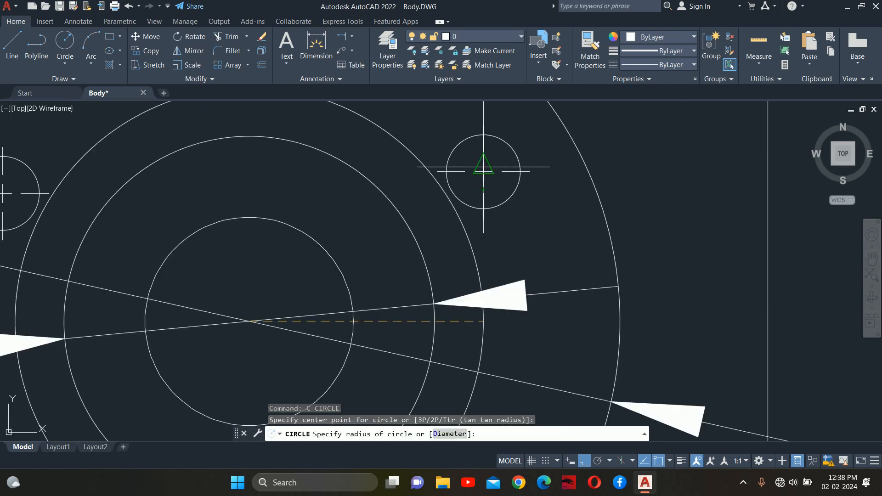
scroll(483, 167, "up", 6)
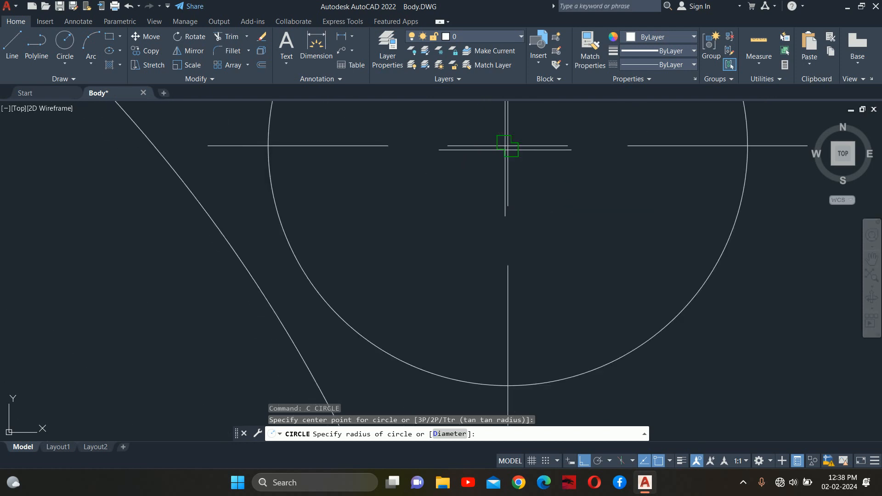
key("Escape")
key("Escape")
scroll(519, 198, "down", 6)
scroll(520, 198, "down", 3)
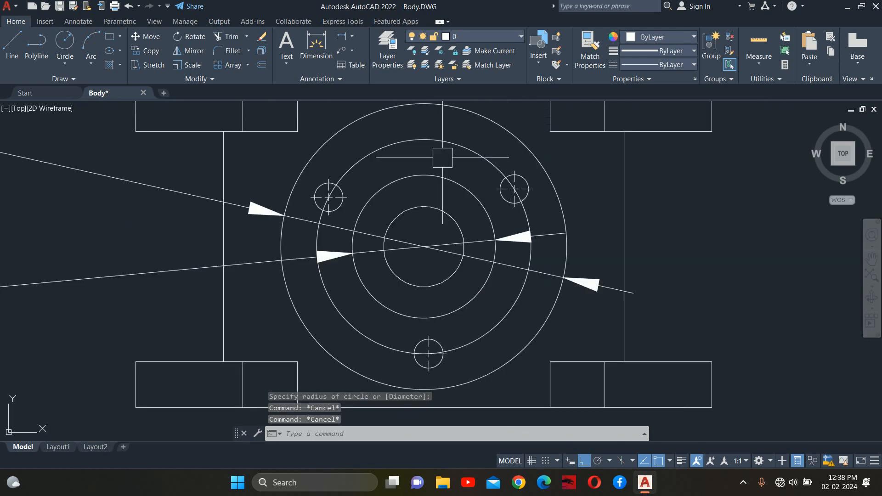
Change the linetype of the circle through the small holes to HIDDEN.
left_click(520, 198)
left_click(579, 98)
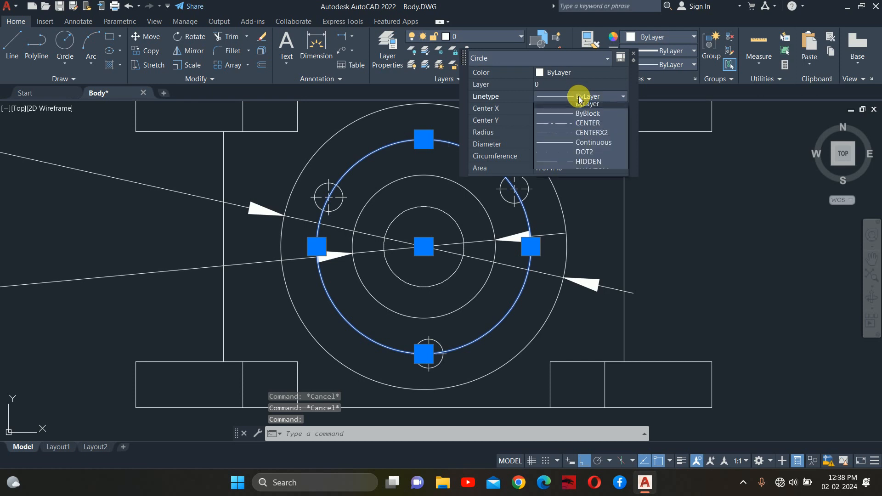
left_click(581, 166)
key("Escape")
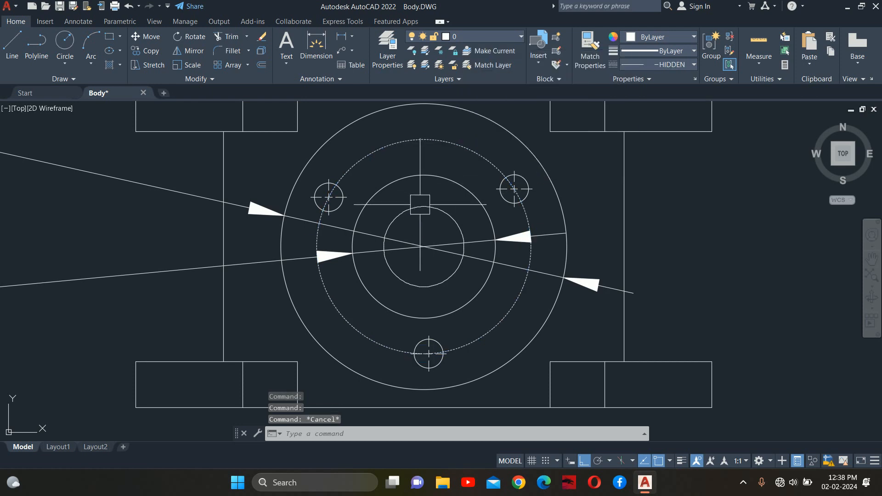
Set the global linetype scale (LTSCALE) to 1.
scroll(422, 248, "down", 6)
type("LT")
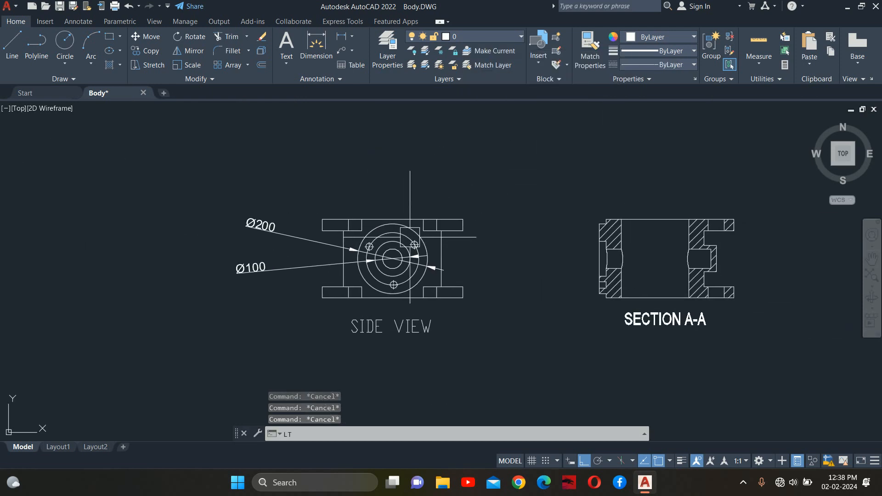
type("S")
key("Return")
type("1")
key("Return")
key("Escape")
key("Escape")
scroll(411, 233, "up", 6)
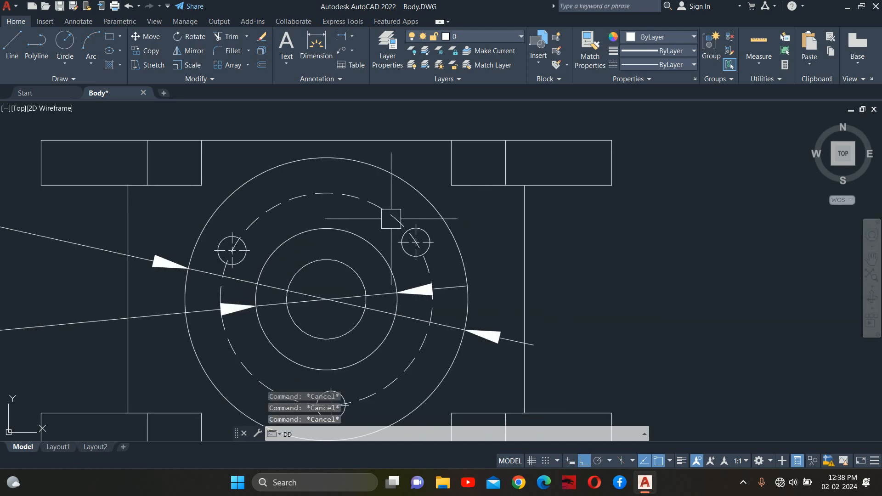
key("Escape")
middle_click_drag(351, 238, 332, 169)
scroll(358, 223, "down", 5)
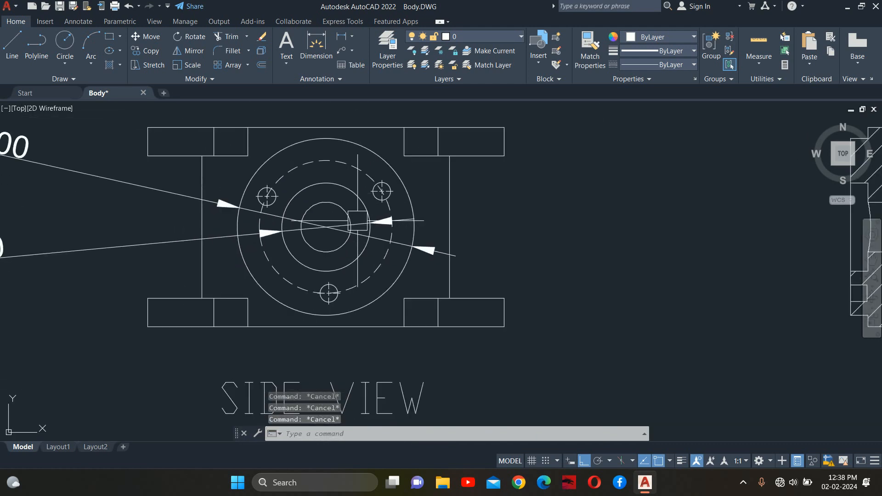
Add a linear dimension for the side view's overall height, placed to the right of the view.
scroll(341, 228, "up", 1)
middle_click_drag(520, 256, 400, 236)
type("DLI")
key("Return")
scroll(540, 175, "up", 4)
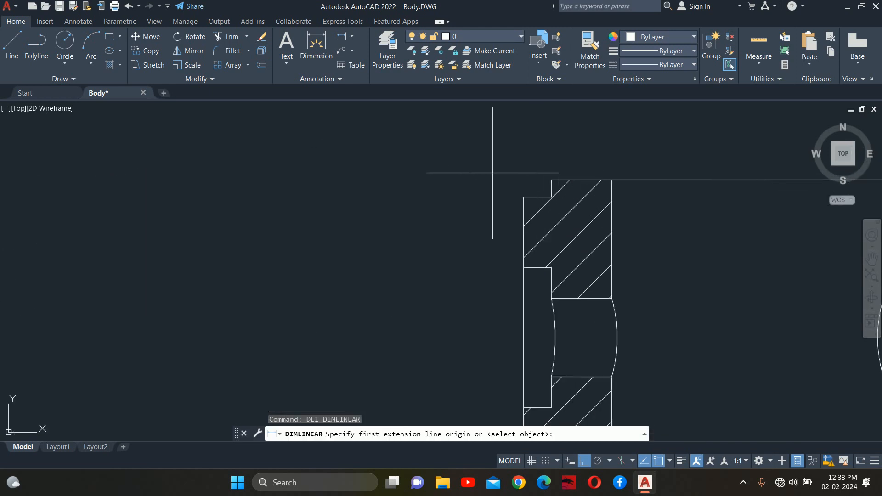
scroll(213, 183, "down", 2)
middle_click_drag(115, 193, 529, 207)
left_click(476, 195)
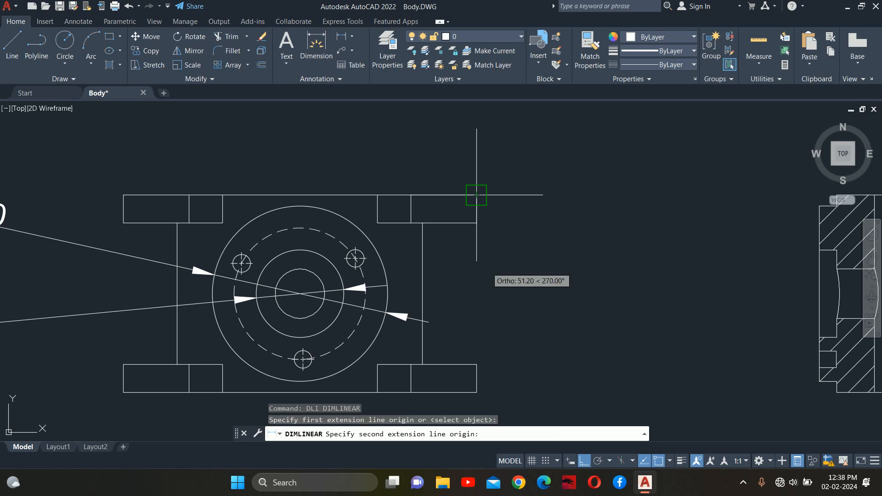
left_click(476, 392)
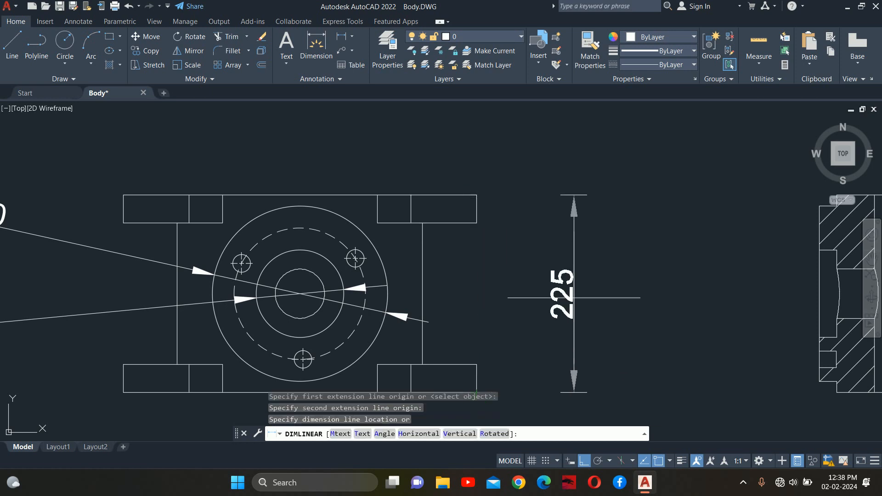
left_click(559, 294)
key("Escape")
key("Escape")
Dimension the thickness of the side view's upper right flange, between the view and the overall height dimension.
scroll(505, 211, "up", 2)
key("Return")
key("Return")
left_click(458, 203)
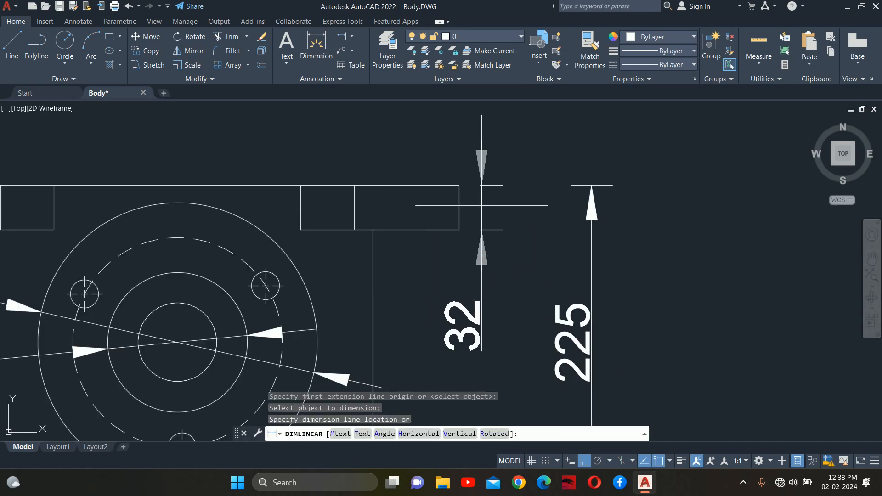
left_click(514, 208)
key("Escape")
scroll(507, 200, "down", 4)
scroll(506, 200, "down", 3)
Dimension the horizontal depth of the small hole in Section A-A's lower left boss, placed below the view.
scroll(464, 248, "up", 9)
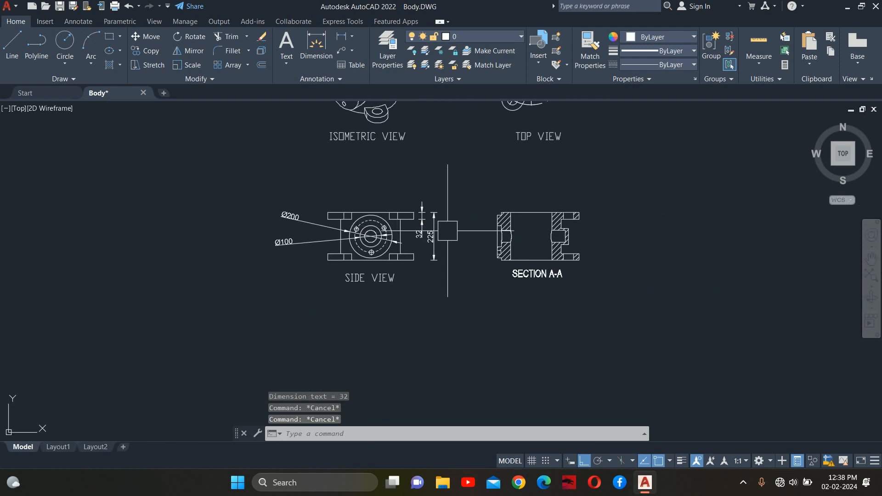
key("Return")
left_click(435, 233)
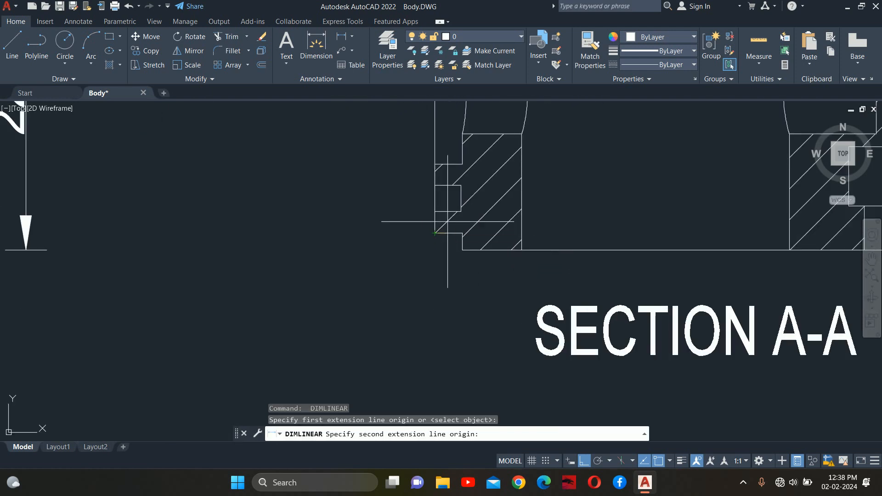
left_click(461, 212)
mouse_move(455, 340)
middle_mouse_down()
mouse_move(475, 291)
mouse_move(479, 299)
middle_mouse_up()
left_click(453, 260)
Move the small hole's depth dimension text to the left of its extension lines, clear of the SECTION A-A label.
left_click(577, 242)
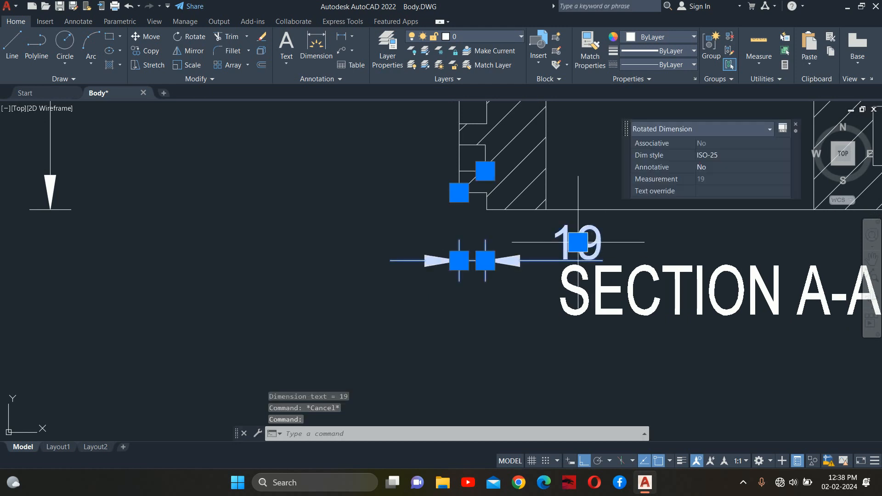
left_click(578, 242)
left_click(321, 254)
key("Escape")
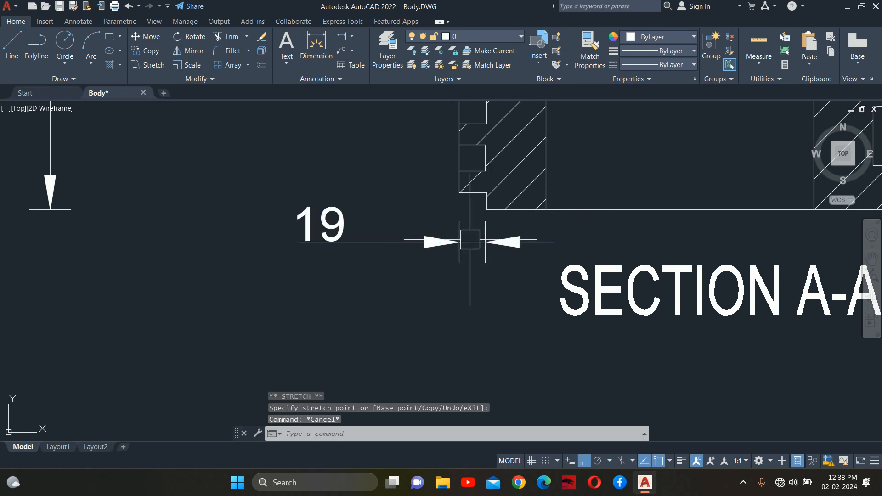
left_click(469, 242)
scroll(475, 242, "down", 2)
key("Escape")
middle_click_drag(478, 243, 423, 298)
key("Escape")
key("Escape")
scroll(423, 224, "up", 2)
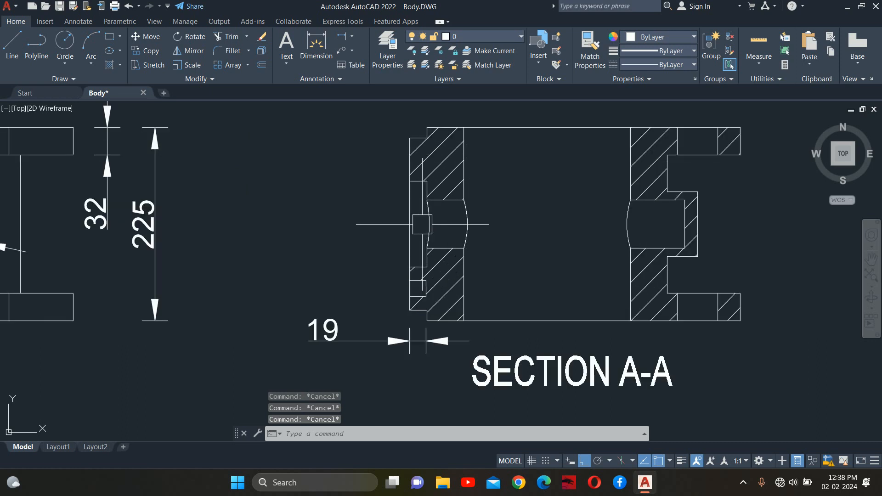
Dimension Section A-A horizontally from the outer left face to the inner end of the right blind bore, placed above the view.
middle_click_drag(434, 229, 412, 279)
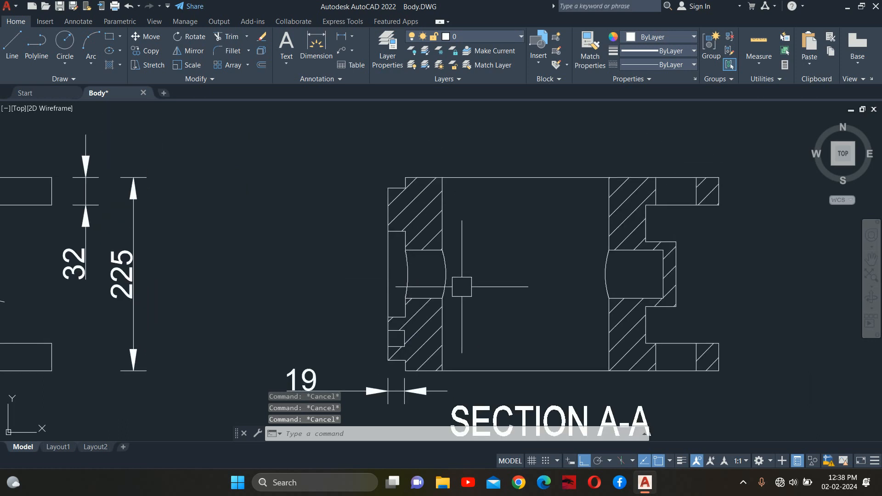
middle_click_drag(404, 315, 414, 330)
type("D")
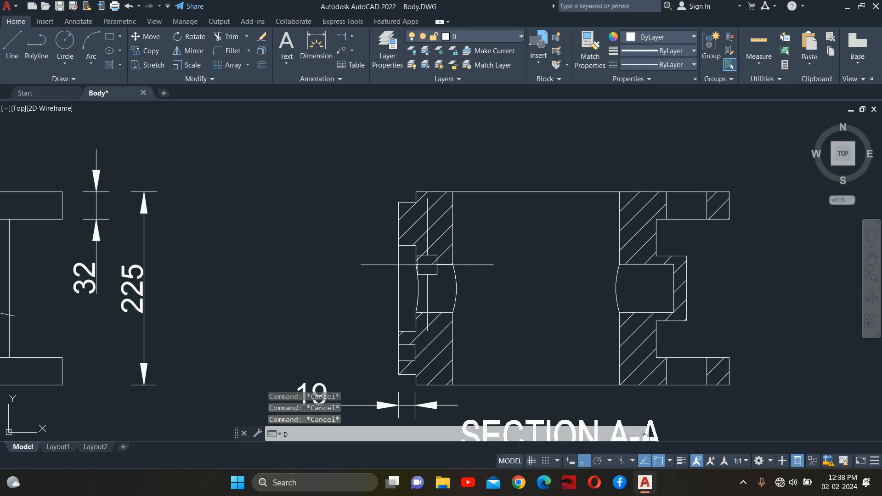
type("LI")
key("Return")
left_click(398, 202)
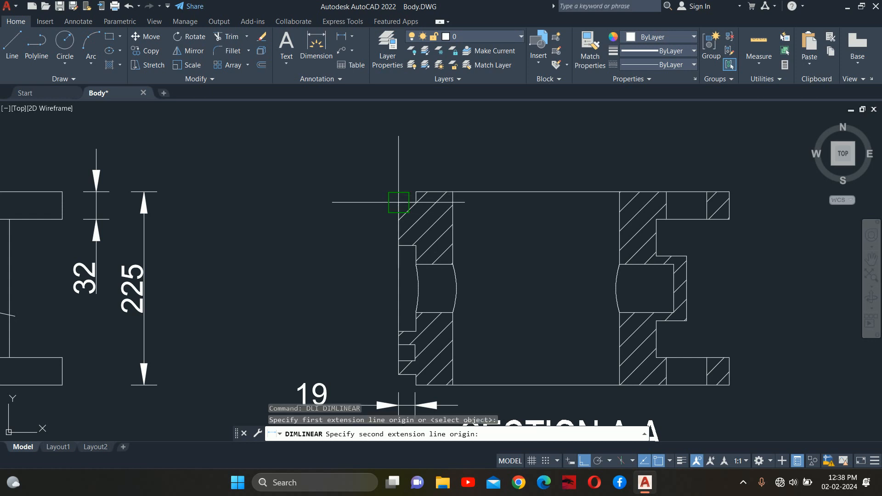
left_click(673, 264)
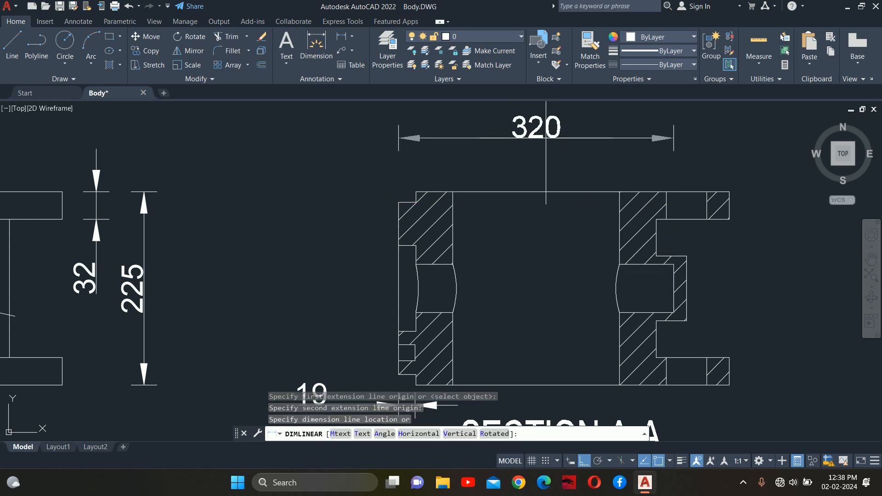
left_click(546, 145)
key("Escape")
Dimension the horizontal distance from Section A-A's outer left face to the right boss's end face, stacked above the blind bore dimension.
middle_click_drag(578, 163, 502, 188)
key("Return")
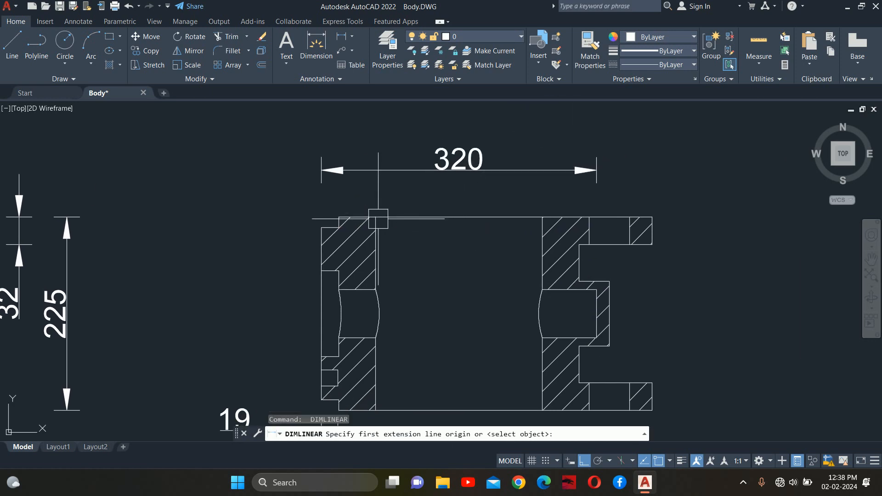
left_click(321, 227)
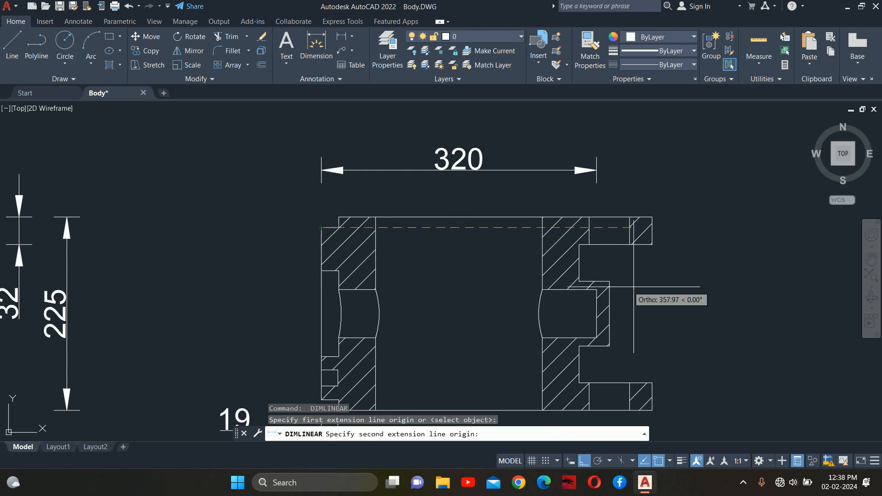
left_click(608, 281)
middle_click_drag(481, 104, 489, 208)
left_click(489, 207)
key("Escape")
middle_click_drag(505, 241, 484, 198)
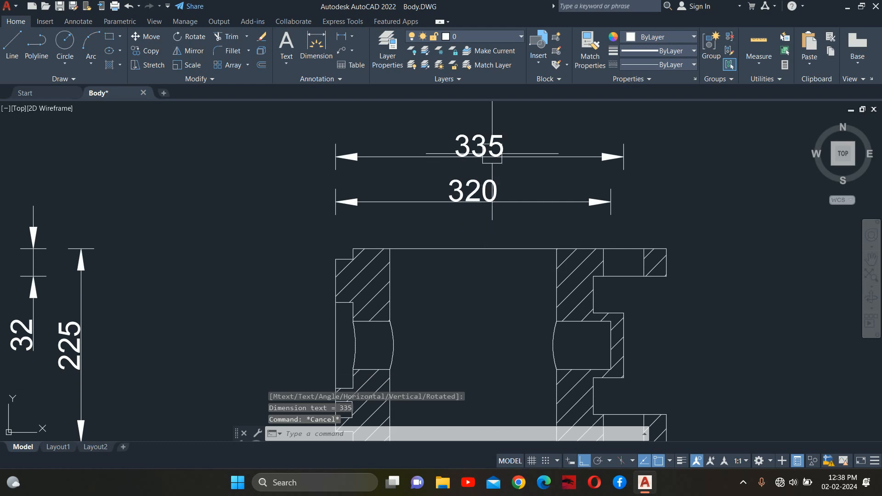
key("Escape")
key("Escape")
Erase the imported circular centre mark and the phantom section line from the top view.
scroll(597, 212, "down", 6)
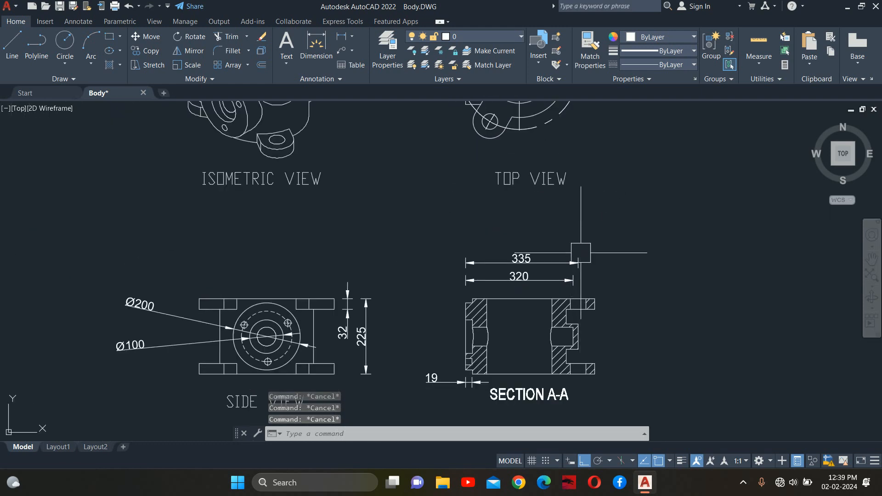
scroll(574, 179, "up", 5)
left_click(592, 179)
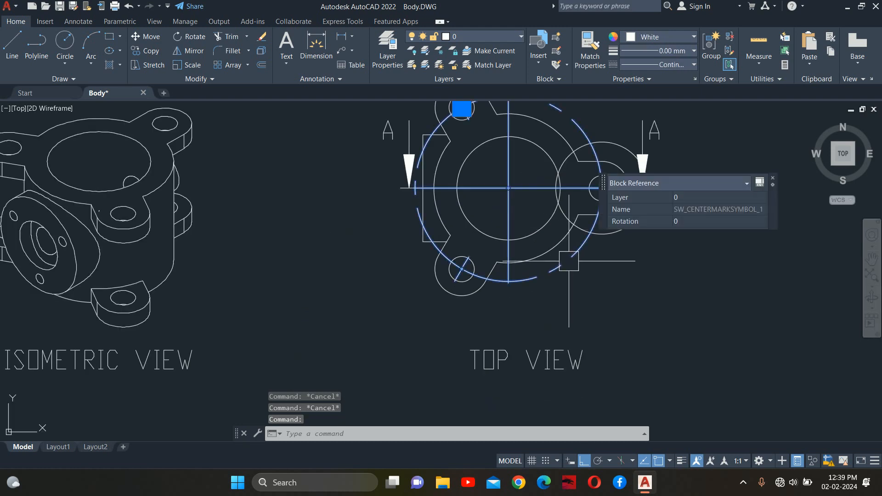
key("Delete")
left_click(516, 184)
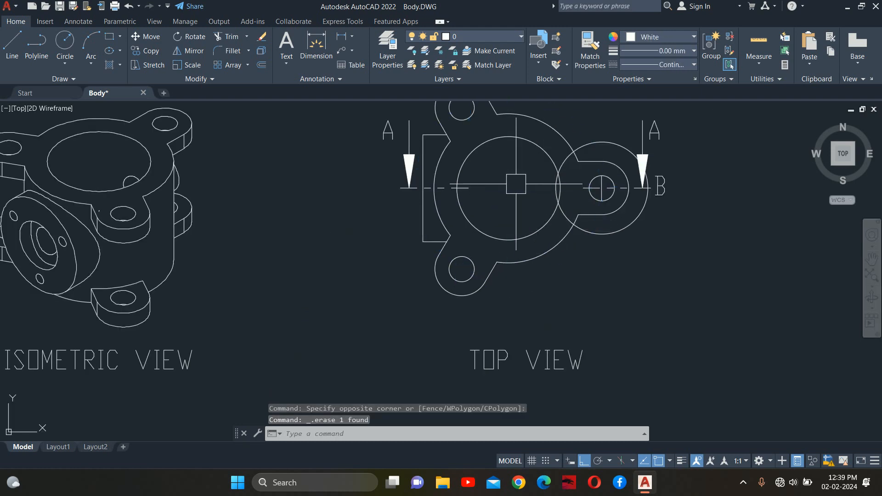
left_click(472, 187)
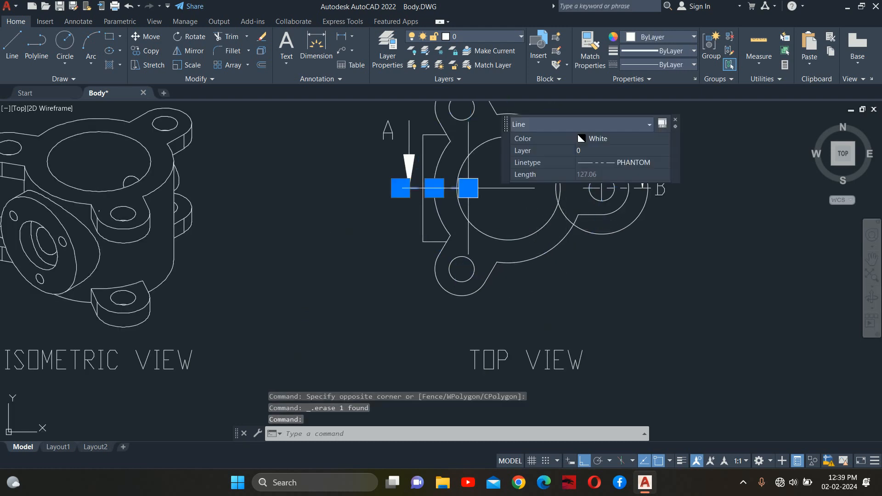
scroll(593, 190, "up", 2)
key("Delete")
scroll(569, 190, "down", 6)
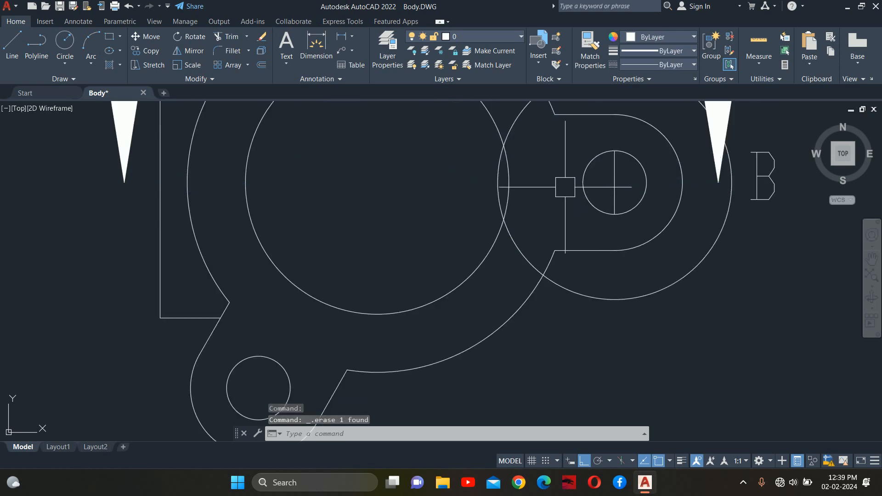
Erase both section letters A and their arrow shafts from the top view.
left_click(582, 172)
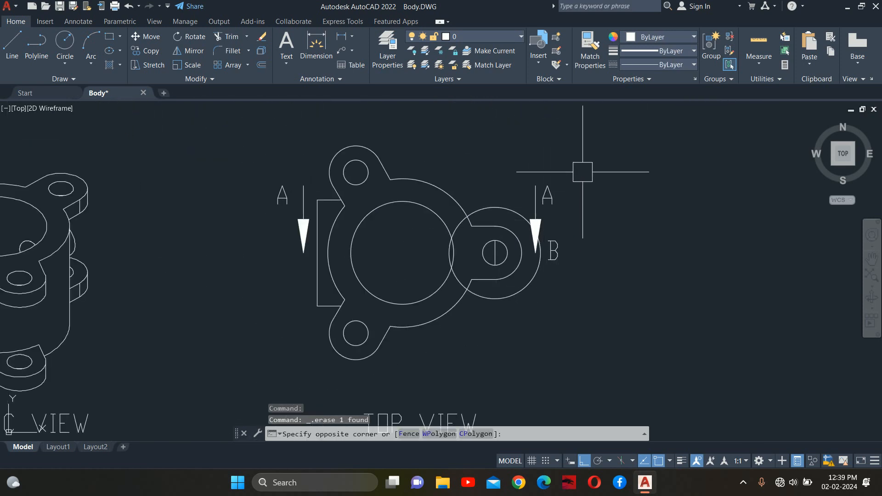
left_click(519, 190)
key("Delete")
scroll(285, 172, "up", 2)
left_click(343, 171)
left_click(247, 206)
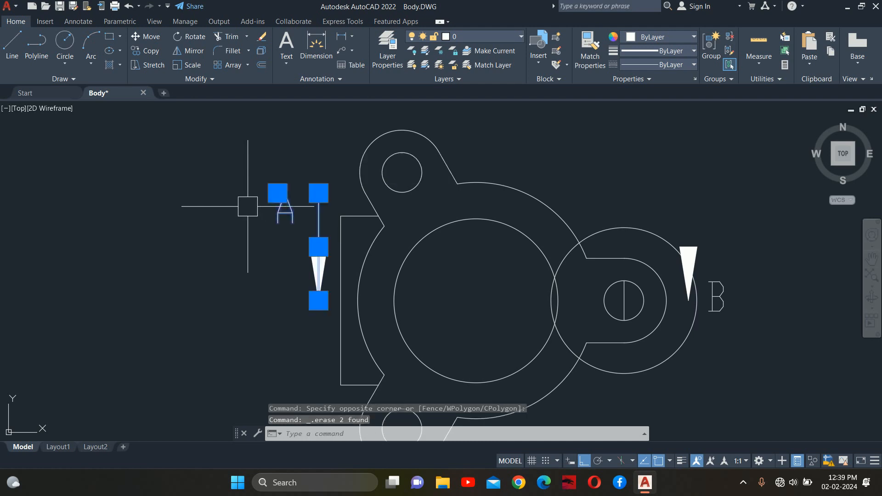
key("Delete")
Erase the remaining section arrowheads on both sides of the top view.
scroll(363, 187, "down", 3)
scroll(356, 201, "up", 2)
left_click(347, 205)
key("Delete")
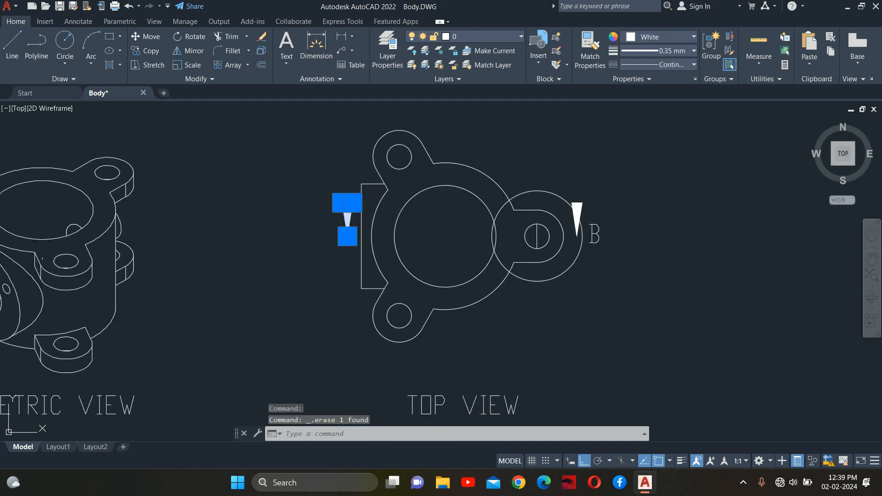
scroll(538, 208, "up", 4)
left_click(643, 202)
key("Delete")
left_click(706, 262)
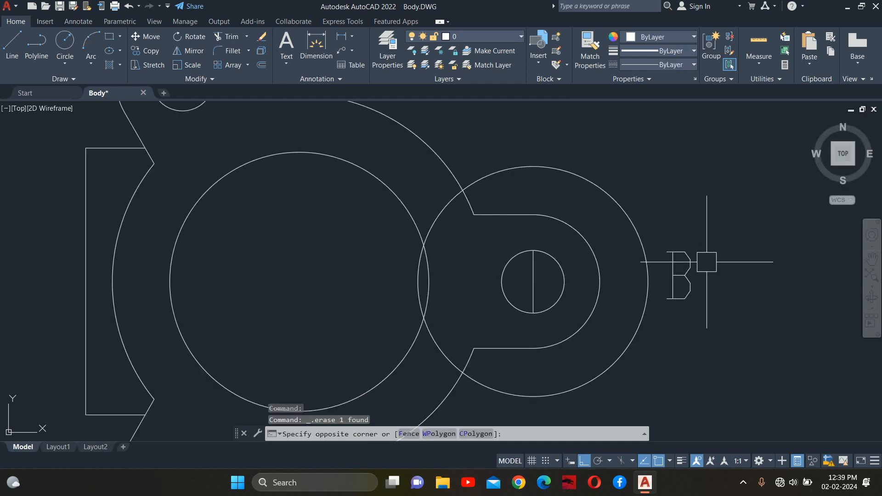
key("Escape")
key("Escape")
Erase the vertical line inside the right lug's hole in the top view and undo the erasure.
scroll(526, 252, "down", 2)
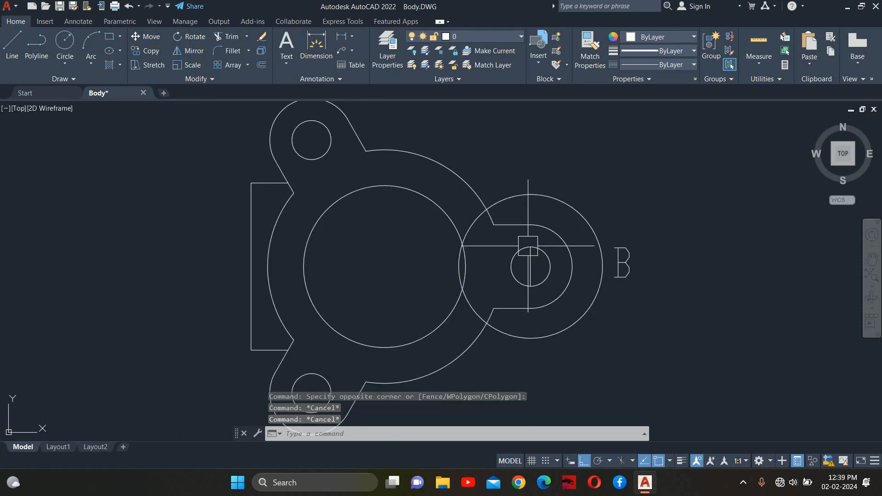
scroll(521, 268, "up", 4)
left_click(521, 268)
key("Delete")
scroll(518, 210, "down", 3)
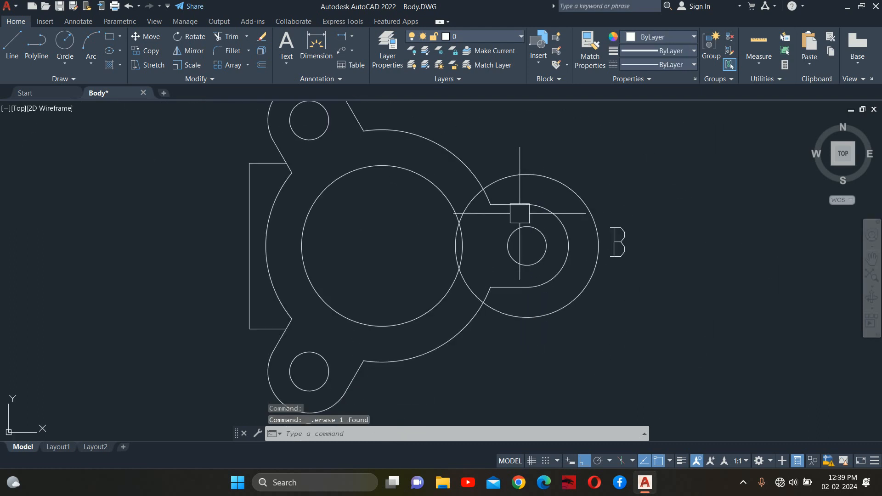
key("ctrl+z")
key("Escape")
key("Escape")
scroll(515, 226, "down", 6)
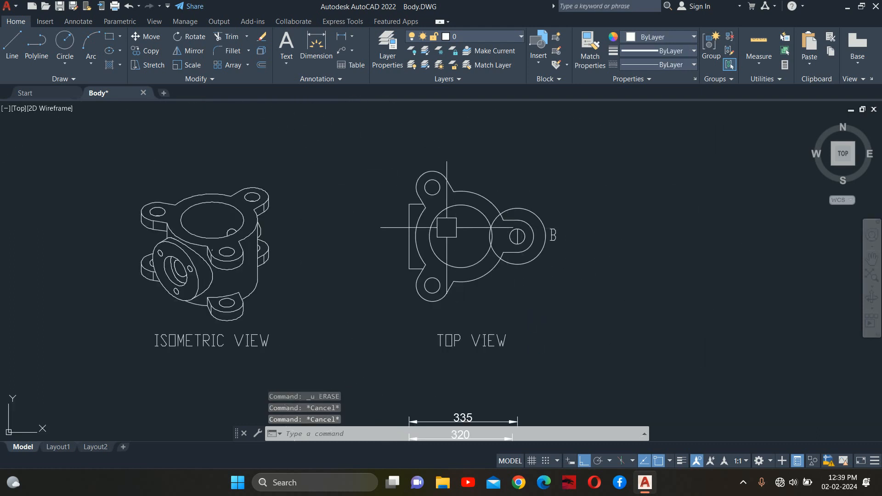
scroll(527, 199, "up", 4)
left_click(551, 227)
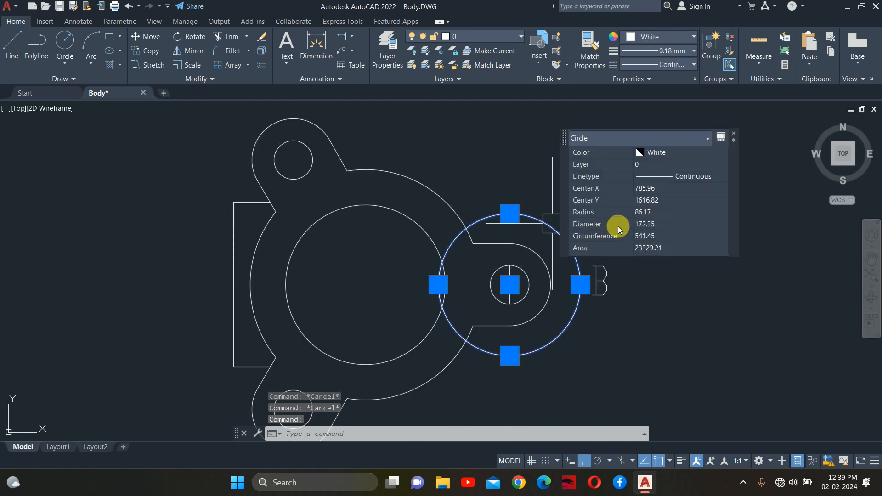
key("Escape")
key("Escape")
Add a diameter dimension to the top view's central bore, placed to the upper right of the view.
scroll(452, 213, "down", 3)
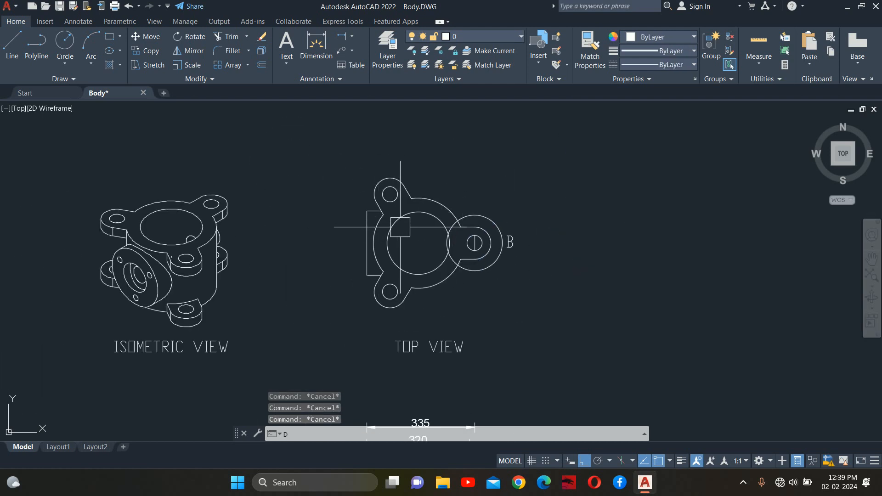
type("DI")
key("Return")
scroll(407, 219, "up", 2)
left_click(464, 228)
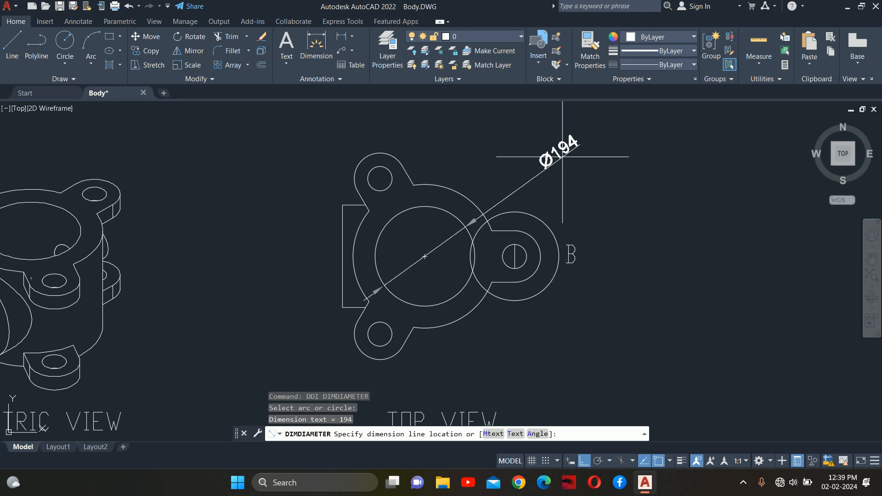
left_click(533, 153)
key("Escape")
key("Escape")
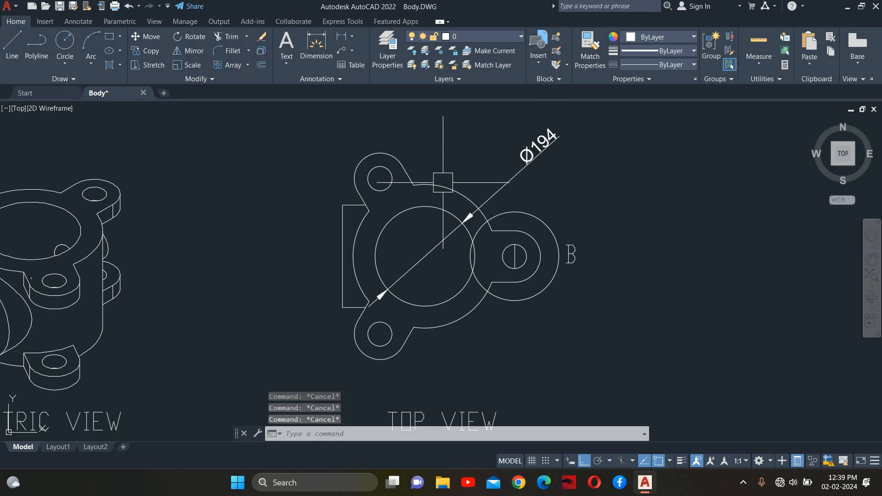
key("Return")
left_click(442, 183)
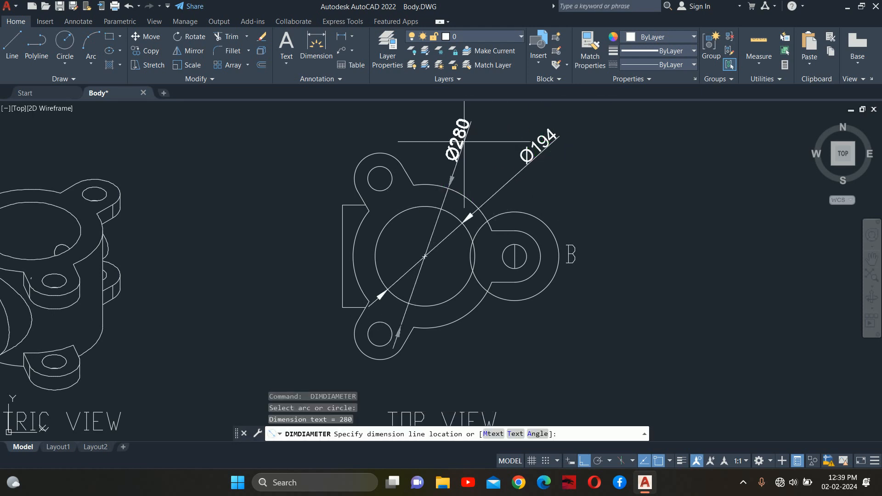
middle_click_drag(463, 141, 484, 197)
key("Escape")
key("Escape")
Add a radius dimension to the body's outer arc in the top view, placed above the view.
type("DRA")
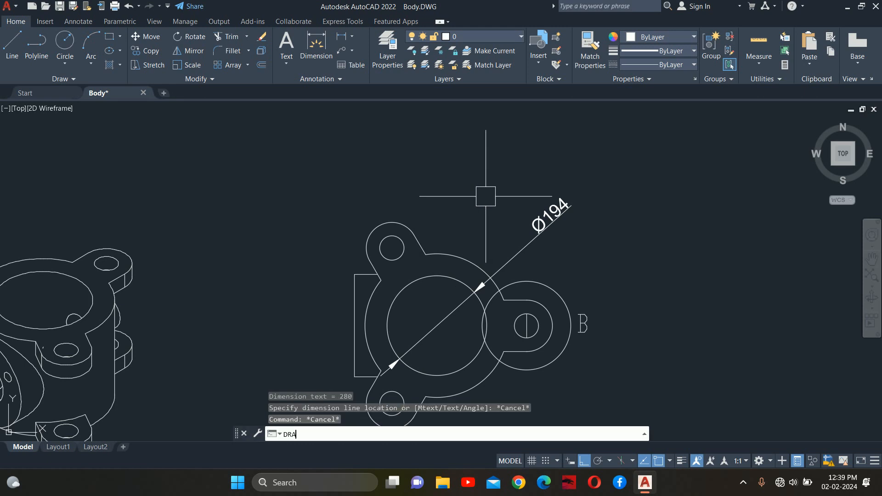
key("Return")
left_click(469, 263)
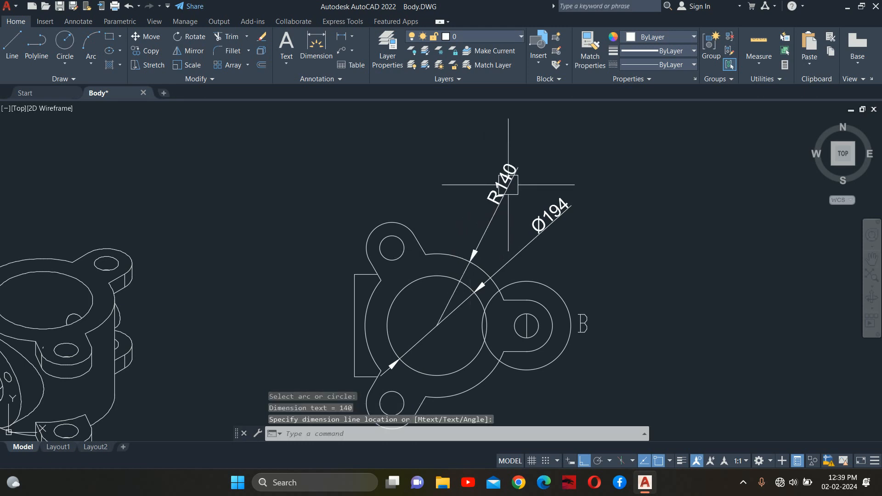
key("Escape")
key("Escape")
key("Escape")
Dimension the horizontal distance from the top view's left flange face to the central bore's centre, placed above the view.
scroll(508, 185, "down", 3)
scroll(527, 235, "up", 8)
type("D")
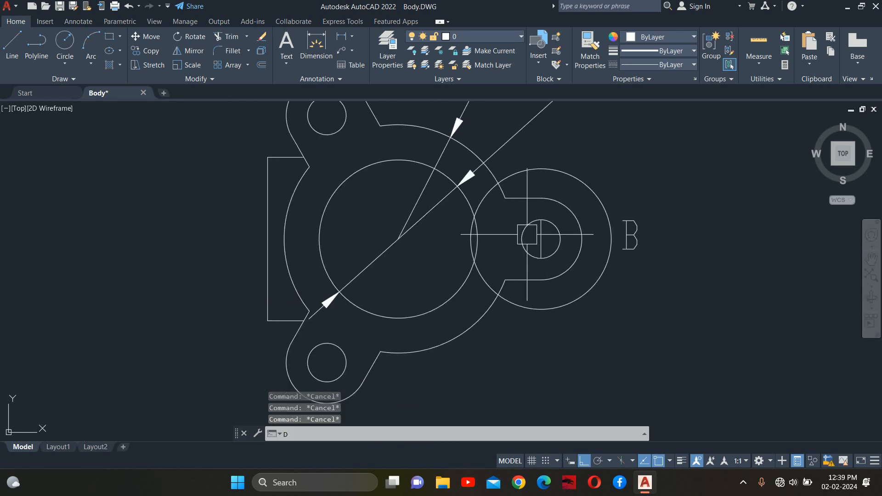
type("LI")
key("Return")
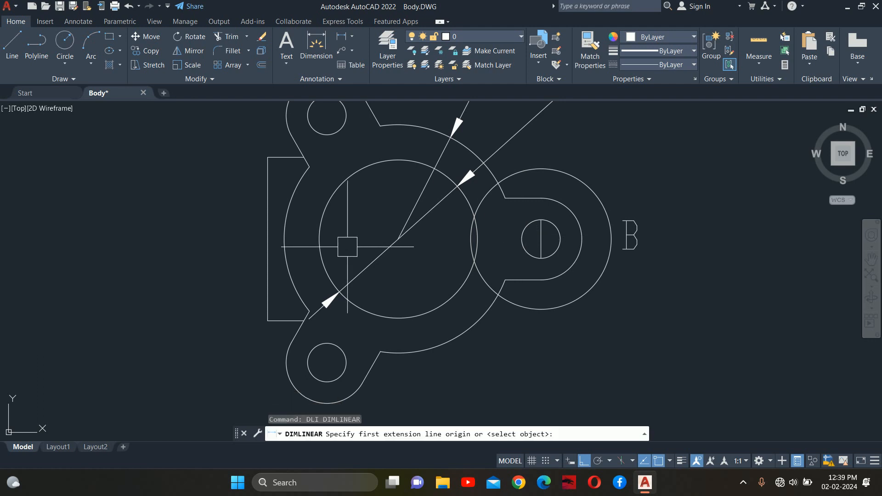
left_click(268, 321)
left_click(398, 239)
scroll(356, 166, "down", 2)
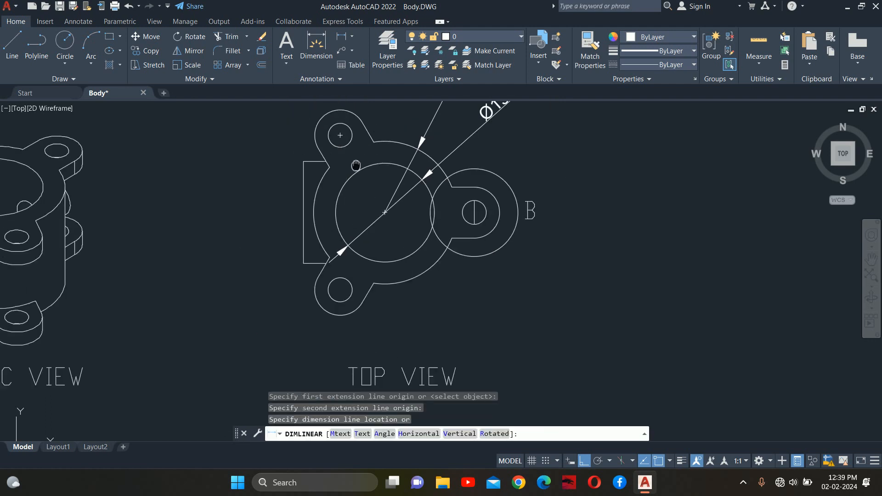
middle_click_drag(356, 166, 381, 288)
left_click(379, 207)
key("Escape")
Dimension the horizontal distance from the bore centre to the right lug's hole centre, in line with the flange-to-bore dimension.
middle_click_drag(425, 255, 402, 232)
key("Return")
left_click(387, 312)
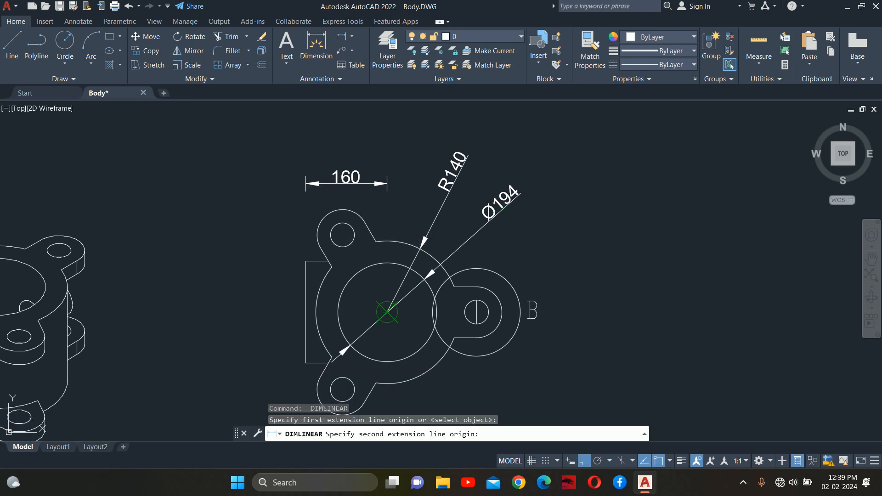
scroll(475, 312, "up", 2)
left_click(472, 314)
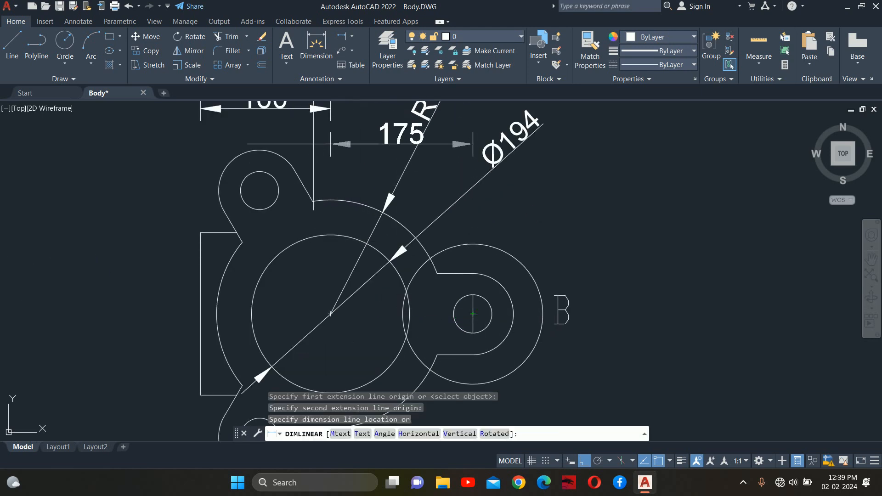
middle_click_drag(345, 133, 357, 216)
left_click(343, 191)
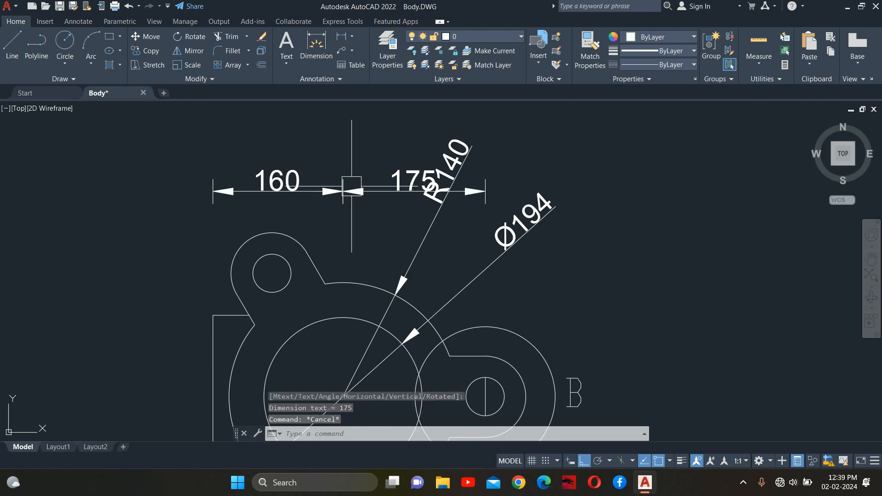
Delete the outer arc's radius dimension that overlaps the horizontal dimensions above the top view.
left_click(464, 163)
key("Delete")
scroll(389, 225, "down", 4)
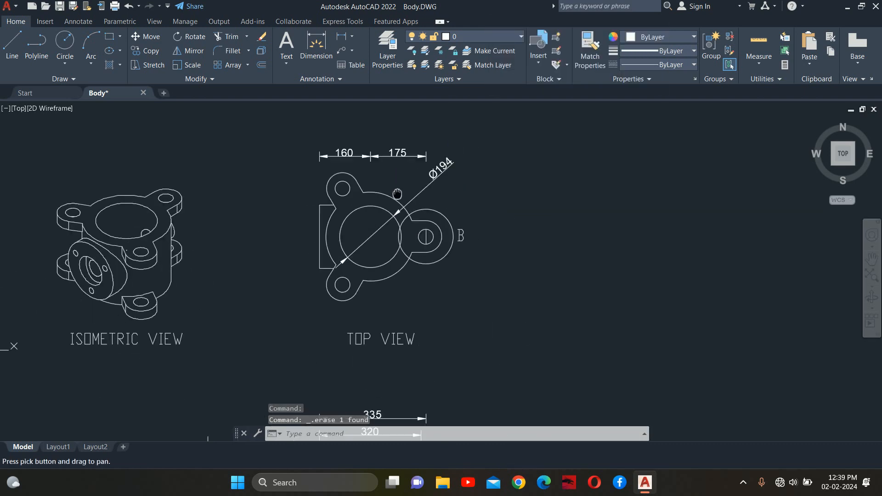
key("Escape")
key("Escape")
Add a radius dimension to the body's lower right outer arc, placed to the lower right of the top view.
type("DRA")
key("Return")
scroll(389, 222, "up", 2)
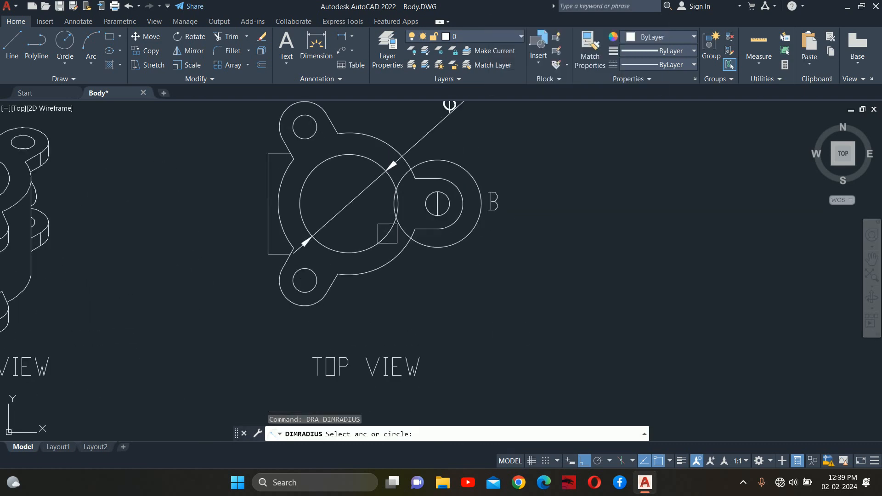
left_click(402, 257)
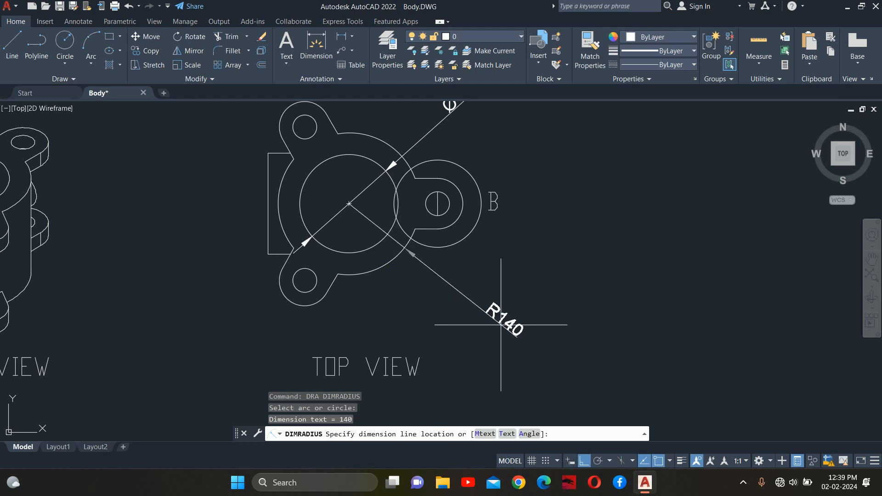
left_click(527, 326)
key("Escape")
key("Escape")
Review the placement of the dimensions across all four views, including Section A-A up close.
scroll(486, 384, "down", 2)
middle_click_drag(487, 384, 521, 187)
scroll(524, 185, "down", 2)
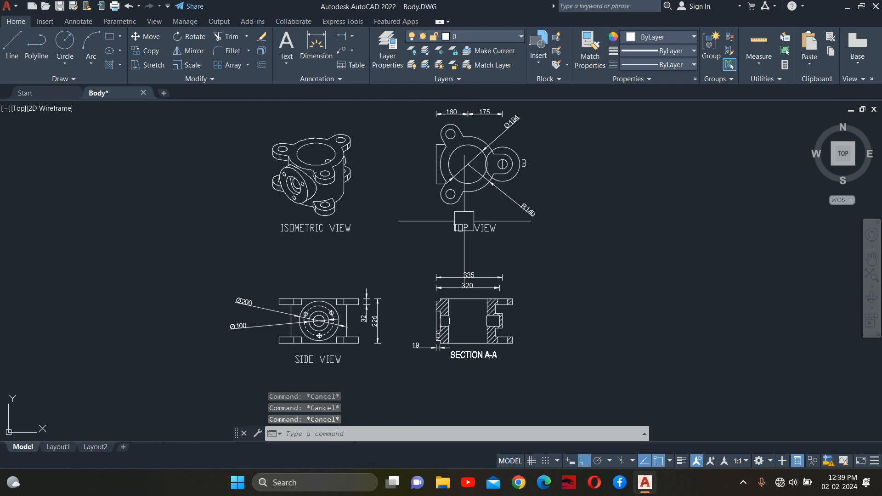
scroll(487, 202, "down", 2)
scroll(498, 250, "up", 2)
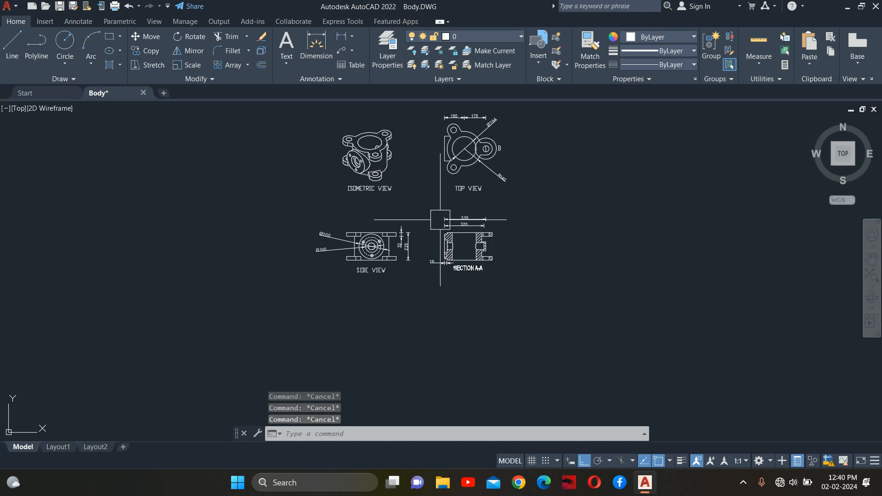
middle_click_drag(421, 194, 454, 232)
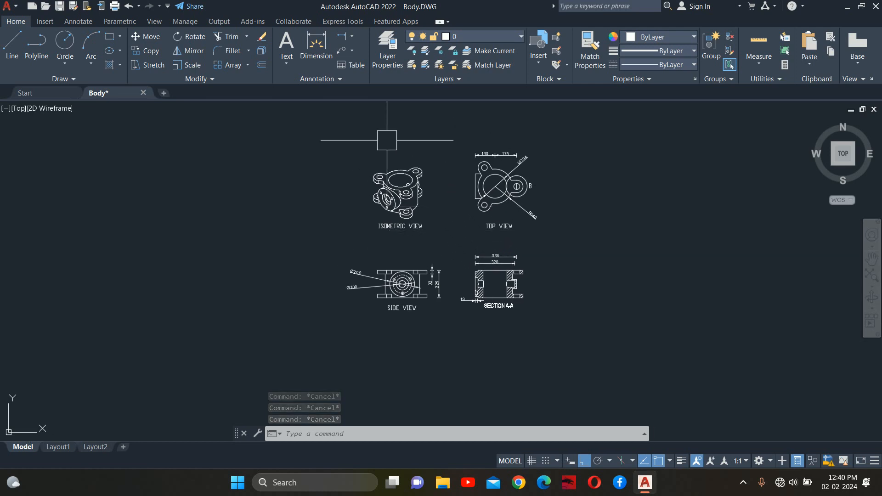
scroll(506, 275, "up", 6)
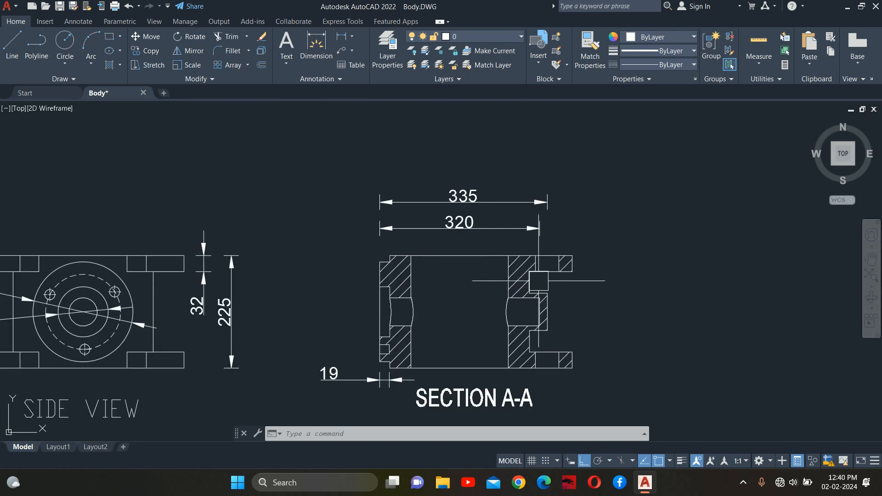
scroll(522, 286, "down", 4)
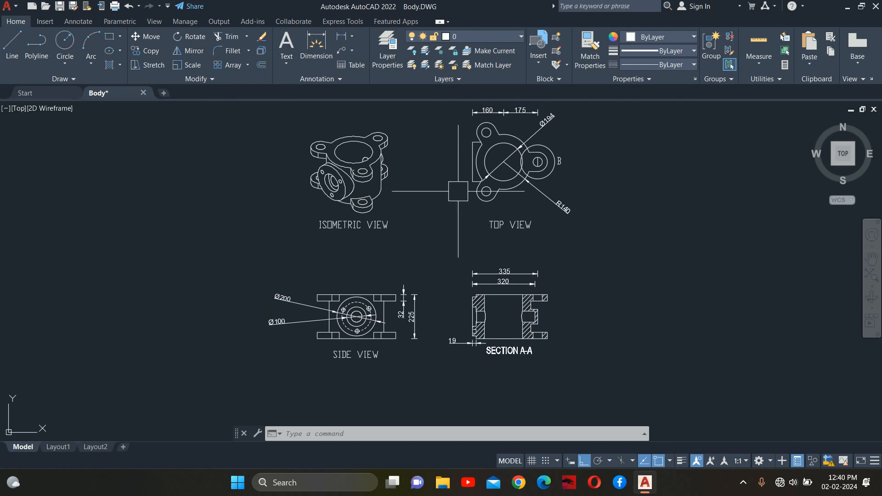